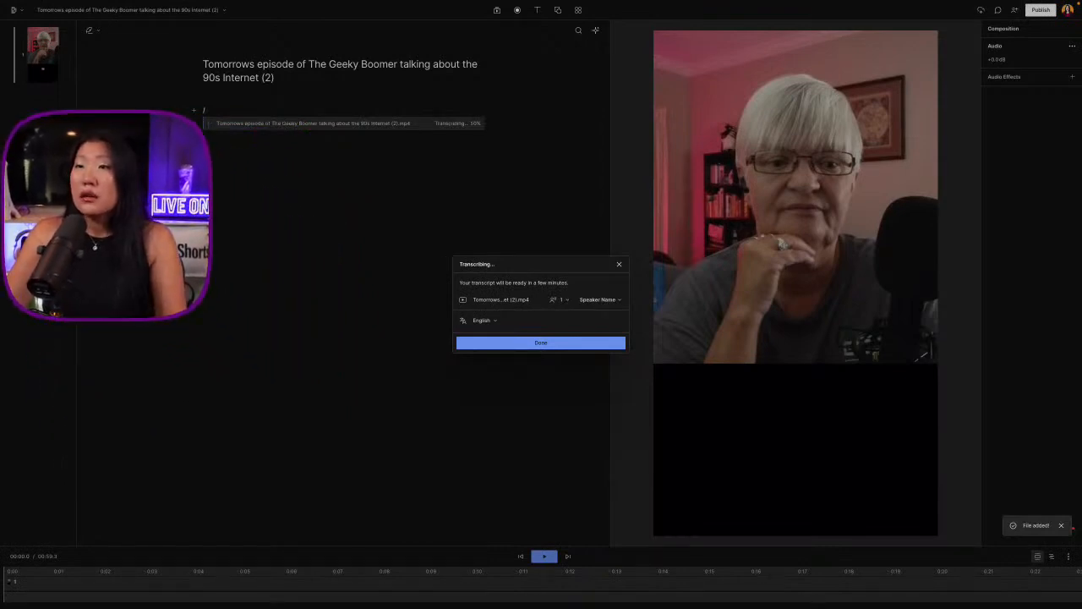
# Assign the speaker's name to the uploaded video's single speaker and finish the English transcription setup
pyautogui.click(604, 299)
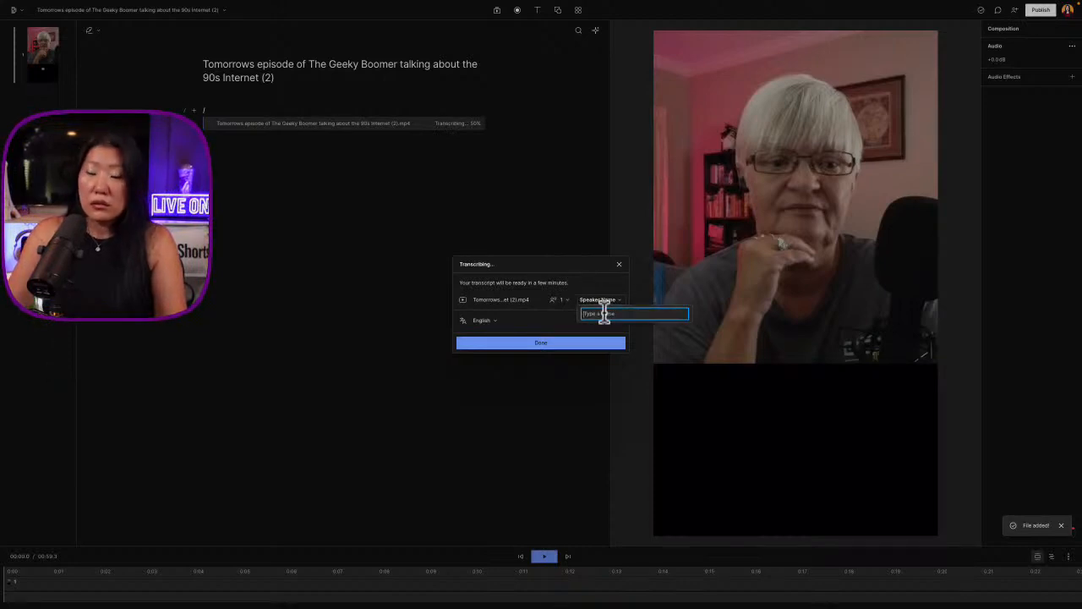
pyautogui.write('Pit')
pyautogui.press('Return')
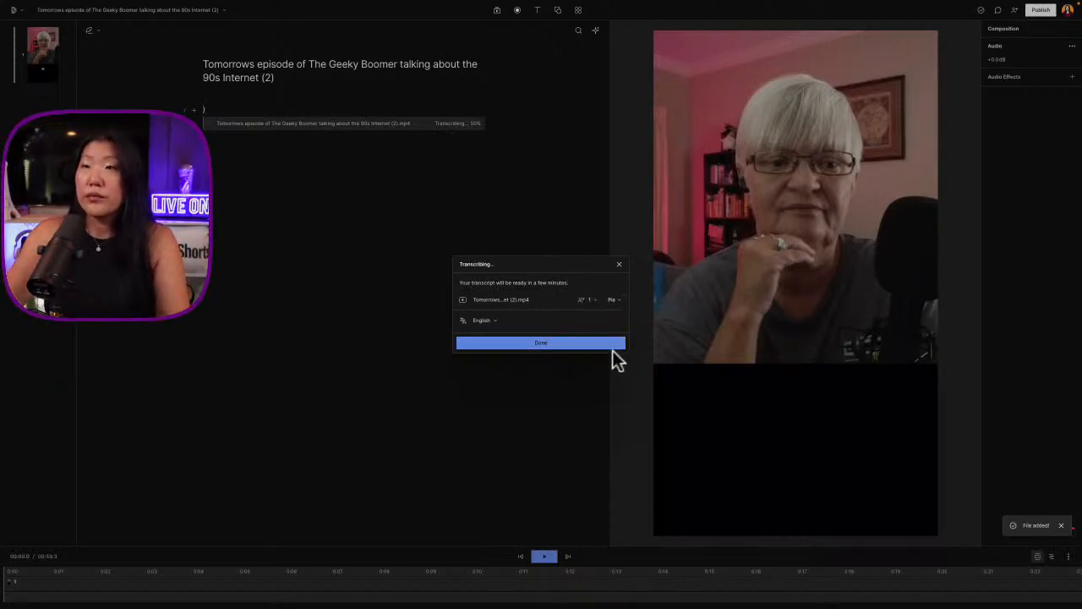
pyautogui.click(599, 345)
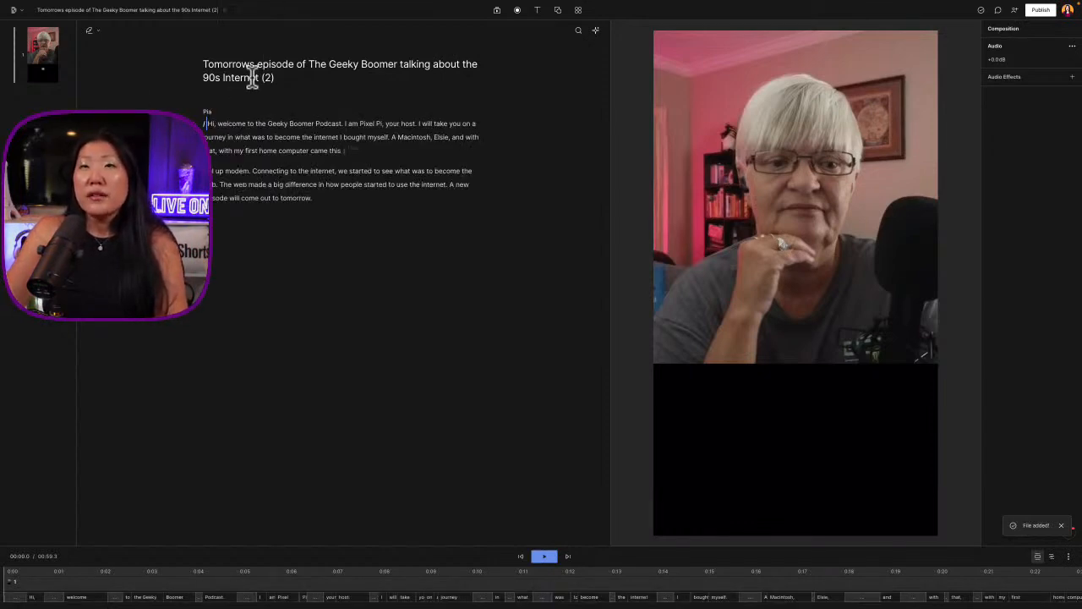
# Rename the composition title above the transcript to "Geeky Boomer Podcast"
pyautogui.moveTo(275, 84); pyautogui.dragTo(184, 45)
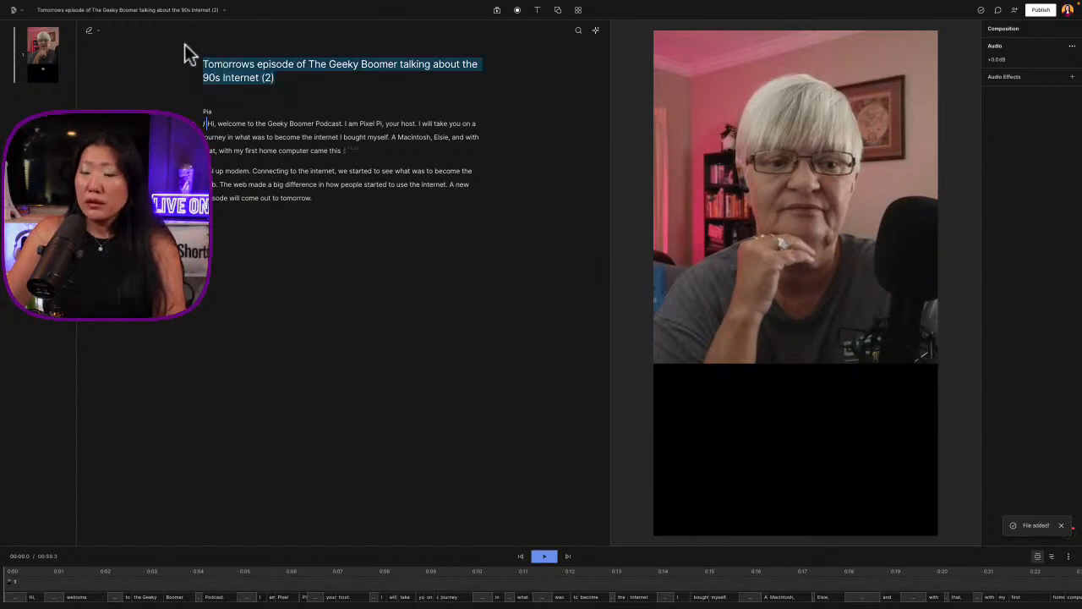
pyautogui.press('BackSpace')
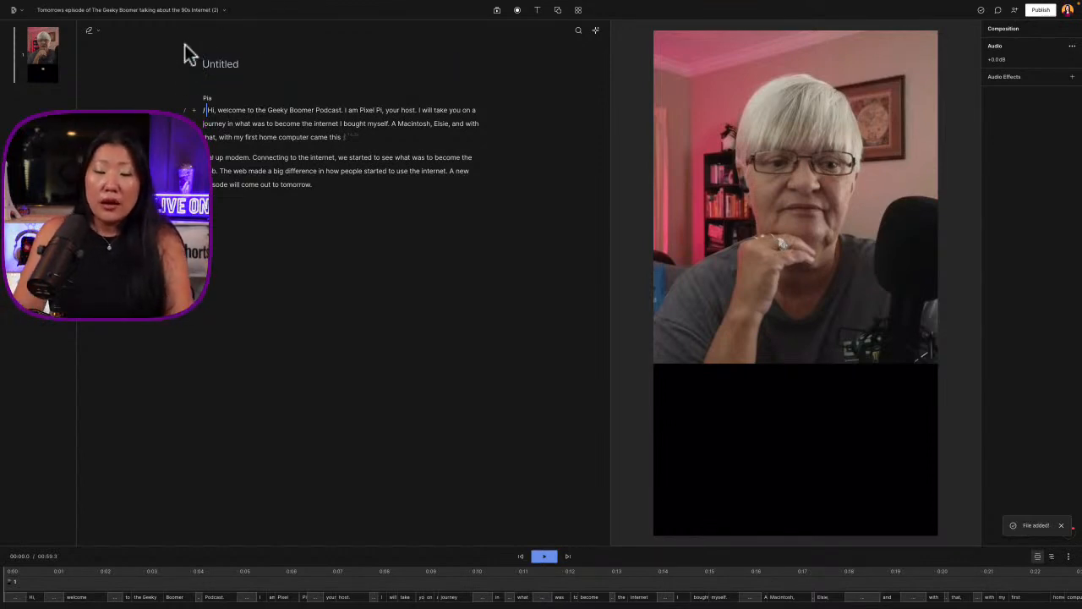
pyautogui.write('Geeky ')
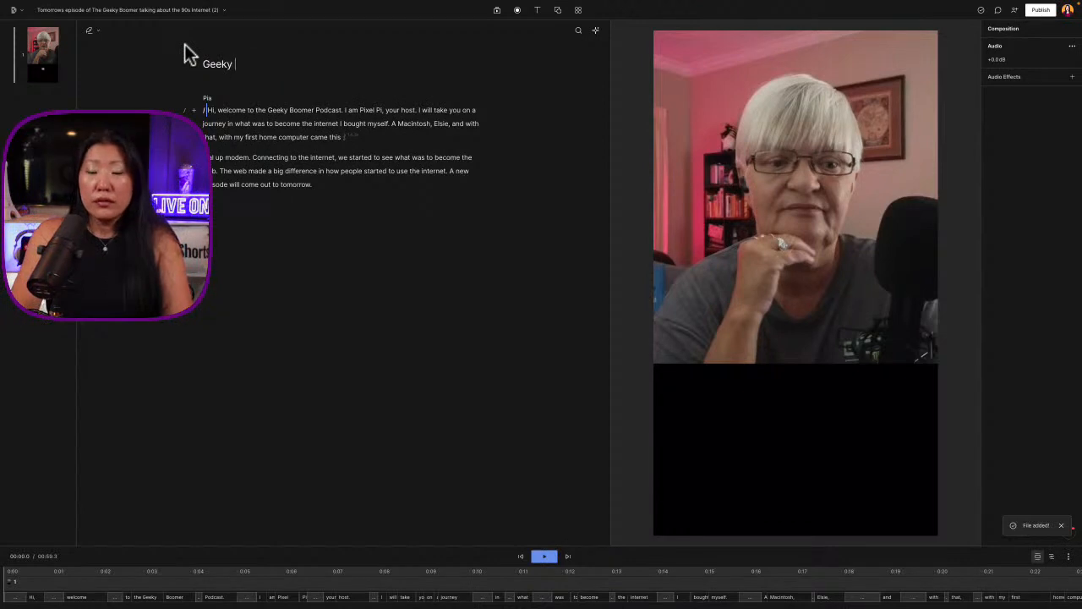
pyautogui.write('Bbo')
pyautogui.press('BackSpace')
pyautogui.press('BackSpace')
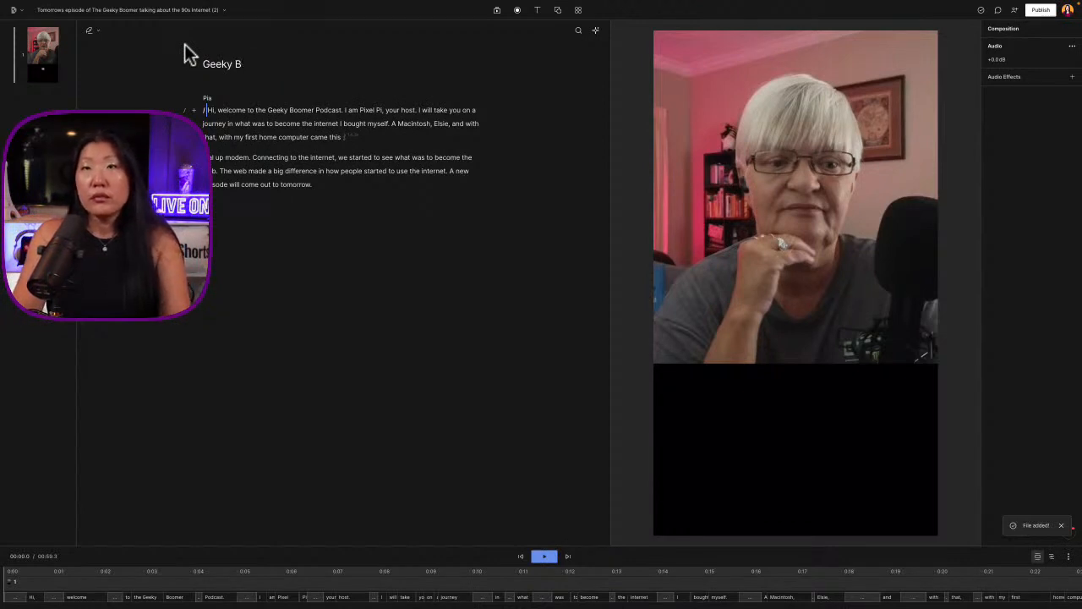
pyautogui.write('bo')
pyautogui.press('BackSpace')
pyautogui.press('BackSpace')
pyautogui.write('oomer ')
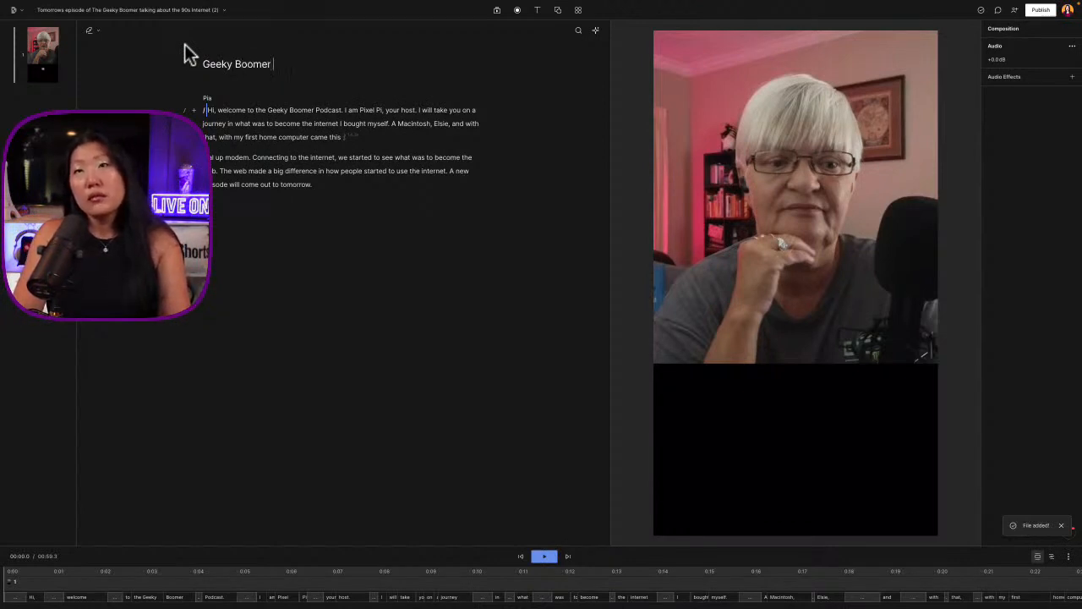
pyautogui.write('Podcaxt')
pyautogui.press('BackSpace')
pyautogui.press('BackSpace')
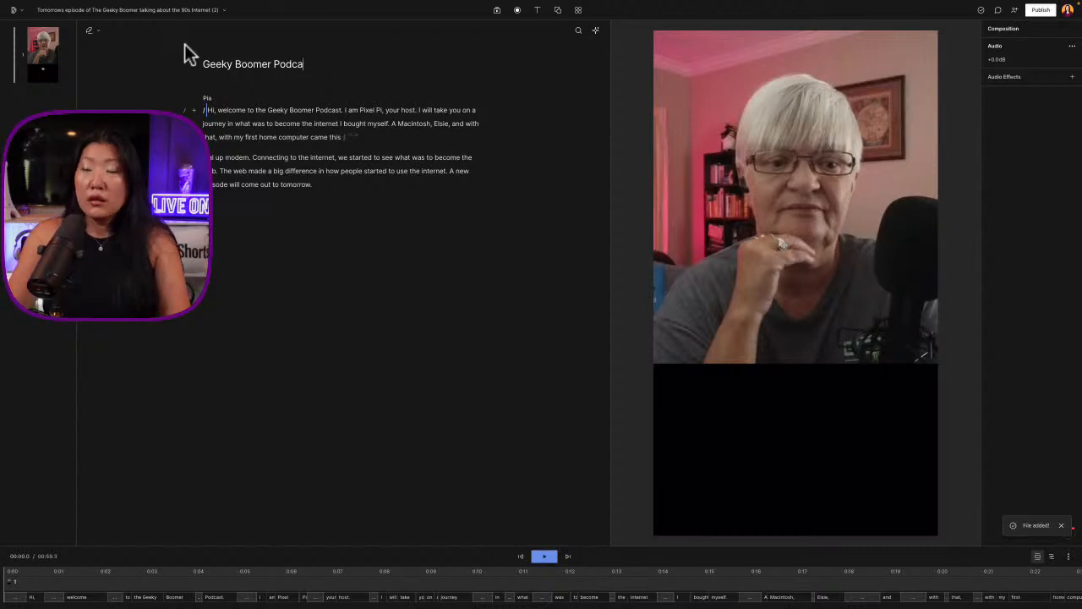
pyautogui.write('st')
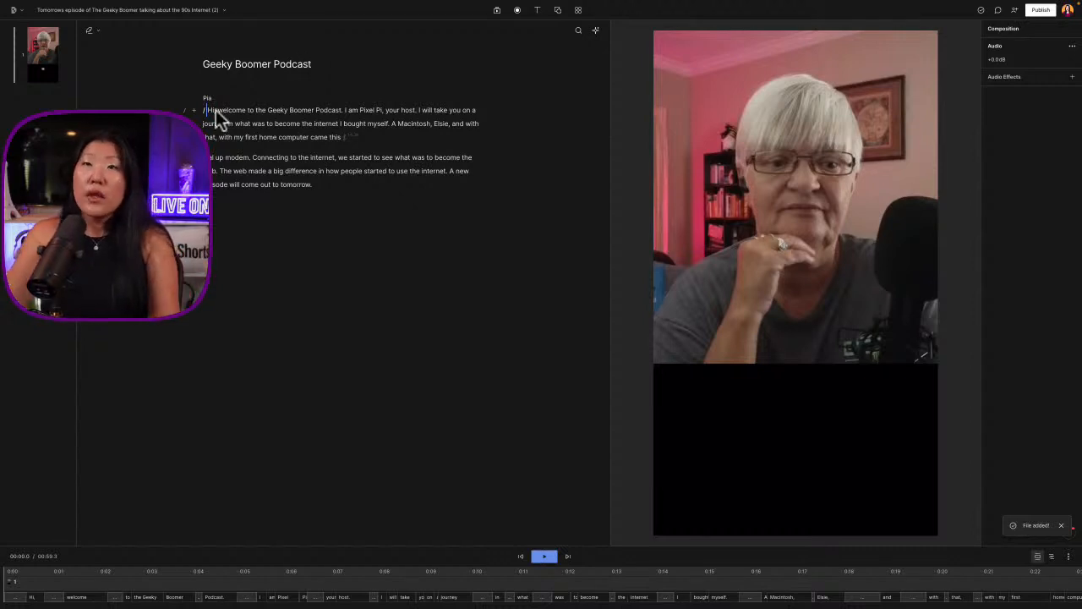
# Play the video from just after "Hi," at the start of the transcript
pyautogui.click(274, 138)
pyautogui.click(223, 111)
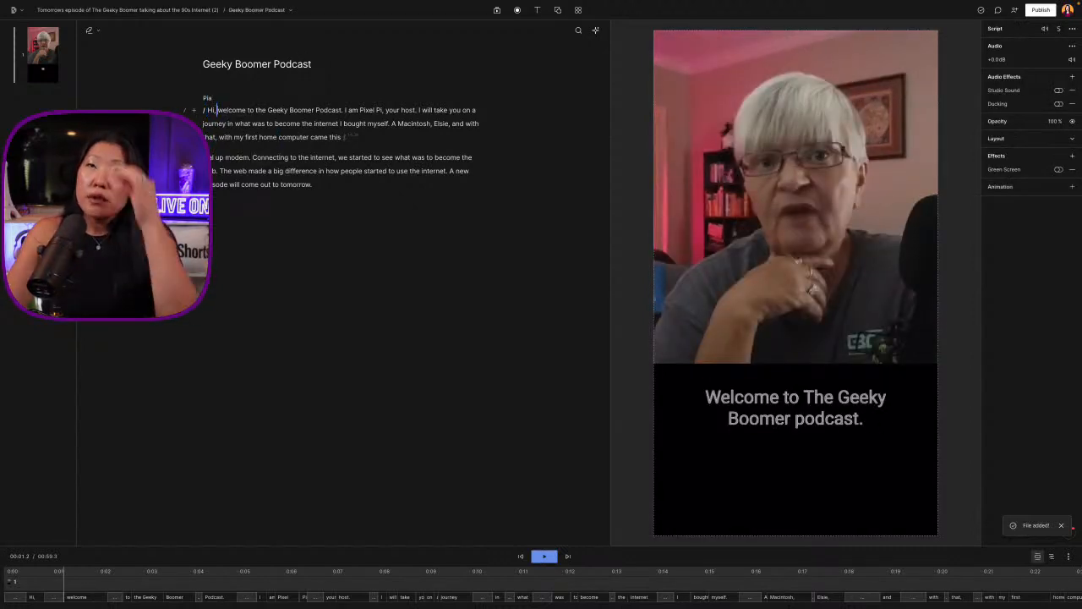
pyautogui.press('space')
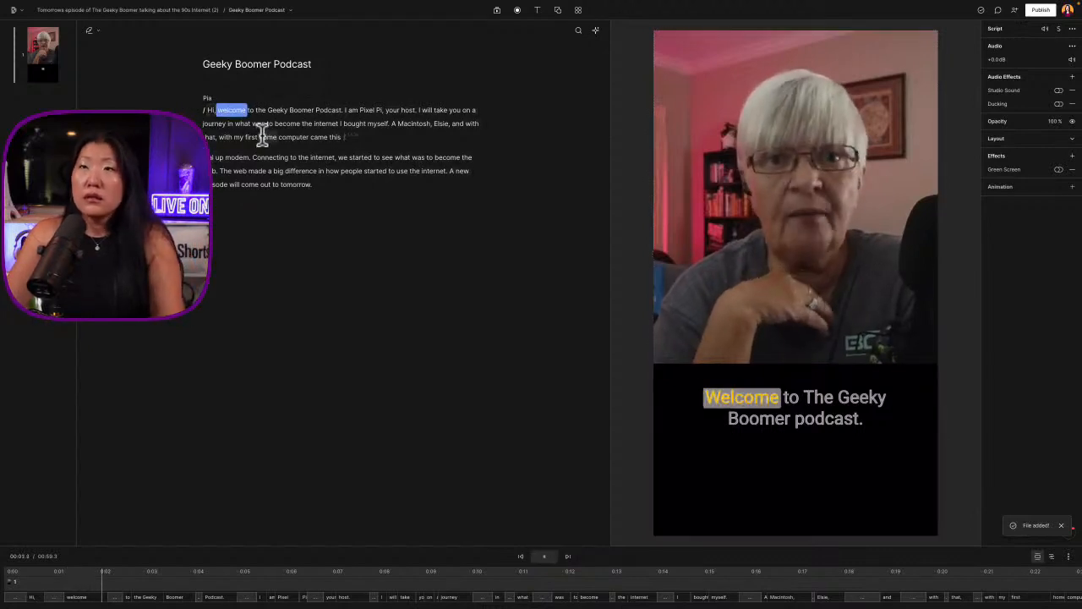
# Zoom in on the timeline one level and set the playback speed to 1.5x
pyautogui.click(1068, 556)
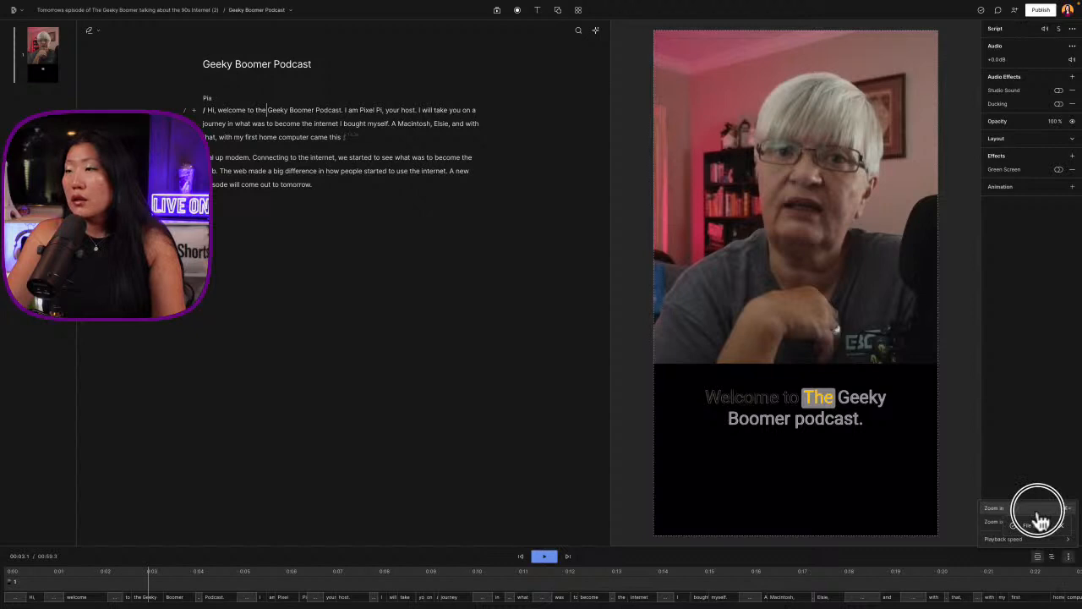
pyautogui.click(1039, 509)
pyautogui.click(1067, 555)
pyautogui.click(1013, 539)
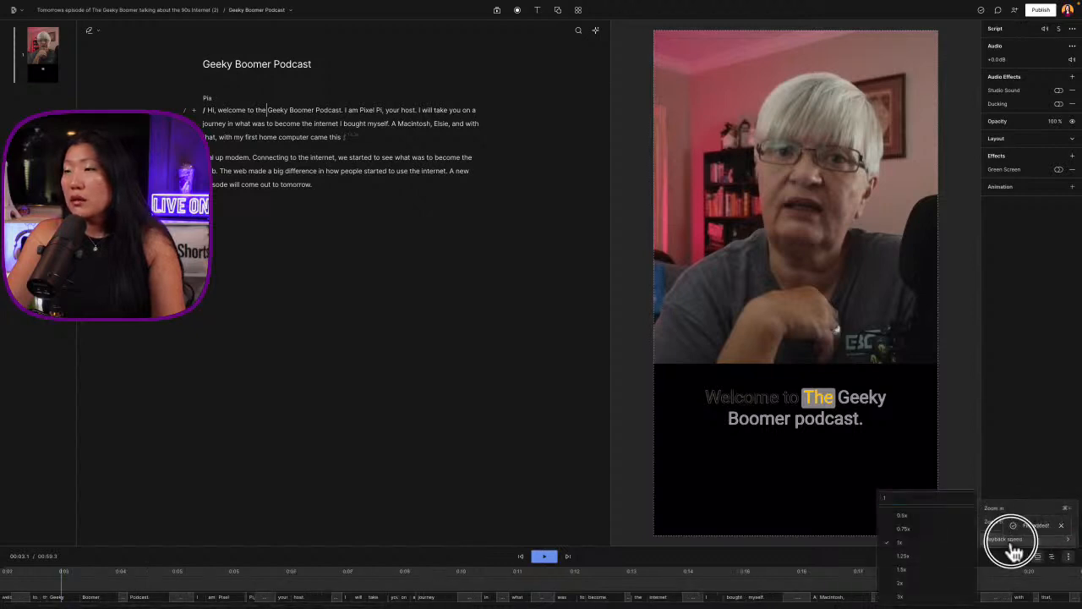
pyautogui.click(902, 569)
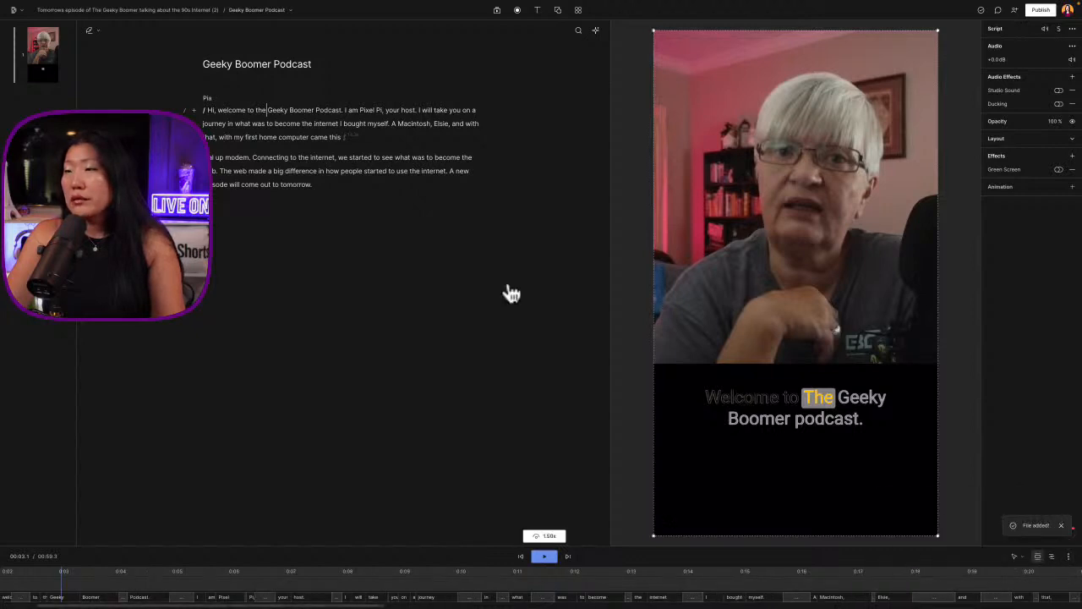
# Play the video from the beginning to check the transcript against the audio through the "Macintosh" sentence
pyautogui.click(325, 166)
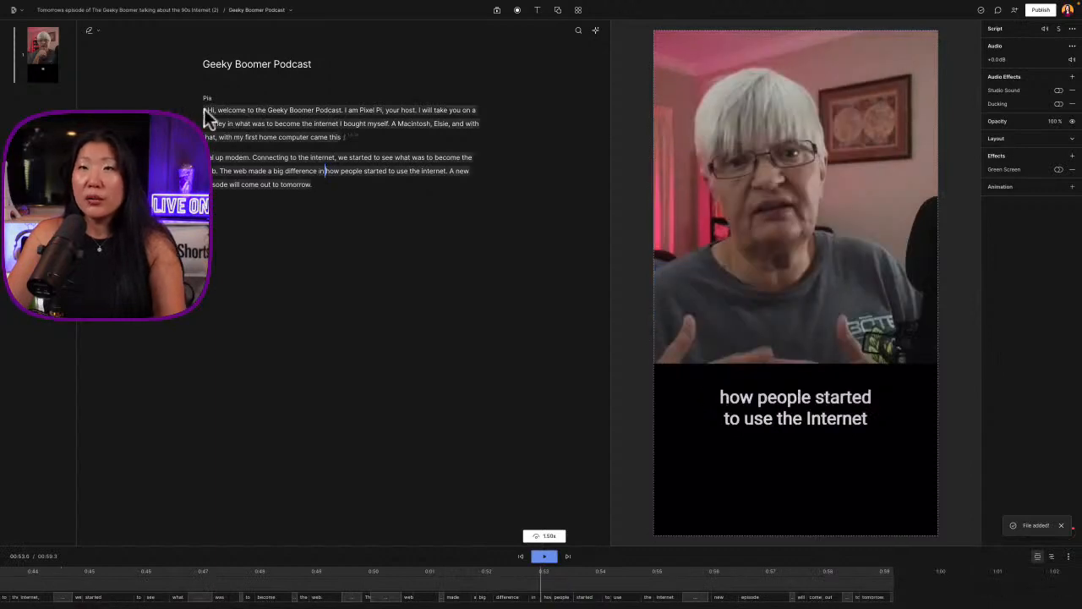
pyautogui.click(205, 109)
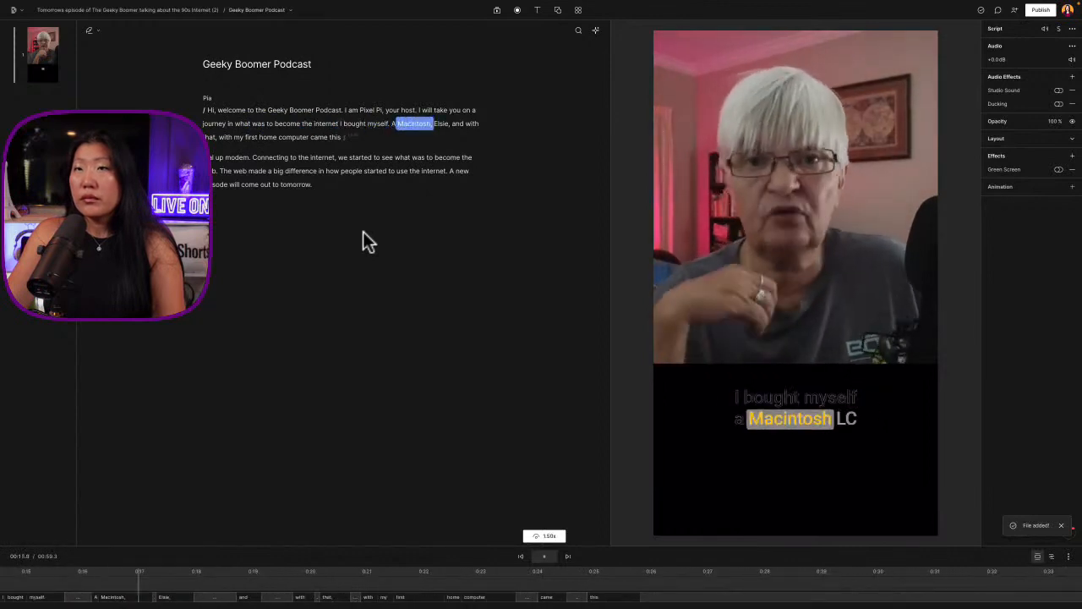
pyautogui.press('space')
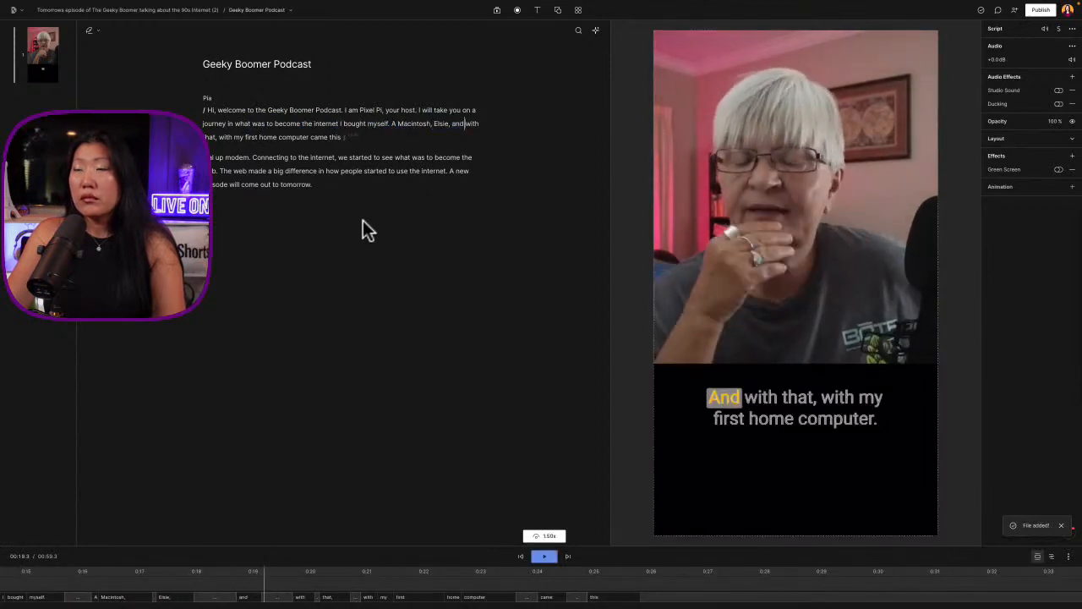
# Correct the transcribed word "Elsie" after "Macintosh" to "LC"
pyautogui.doubleClick(439, 123)
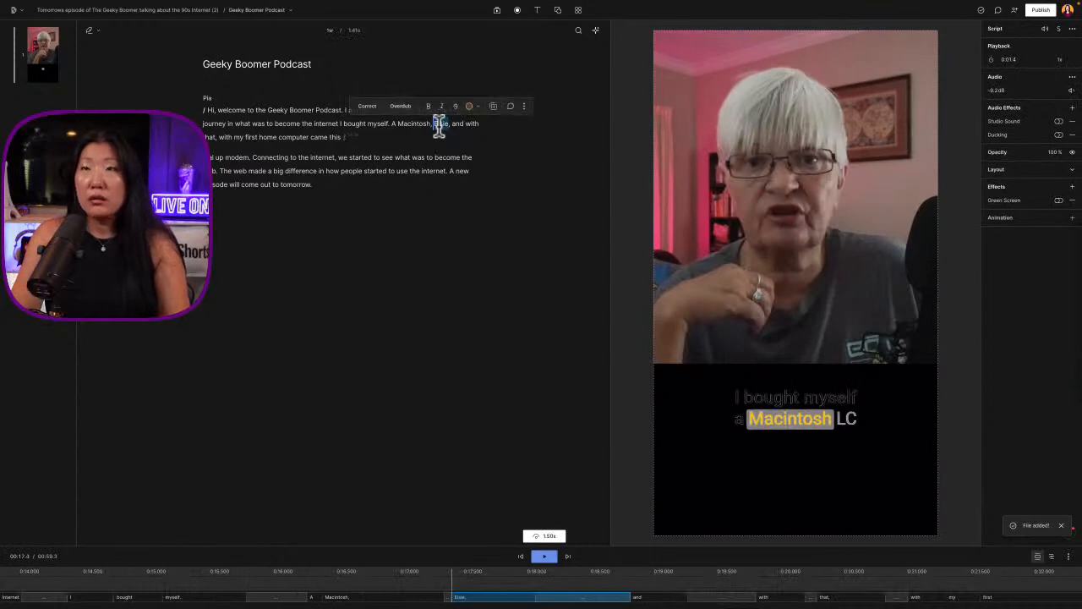
pyautogui.click(366, 106)
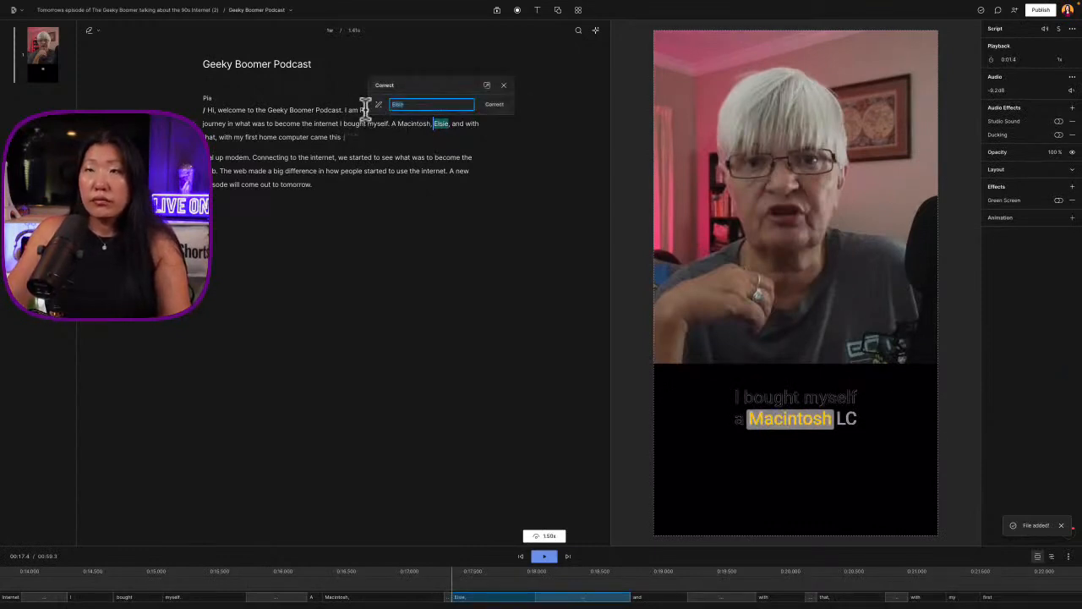
pyautogui.write('LC')
pyautogui.press('Return')
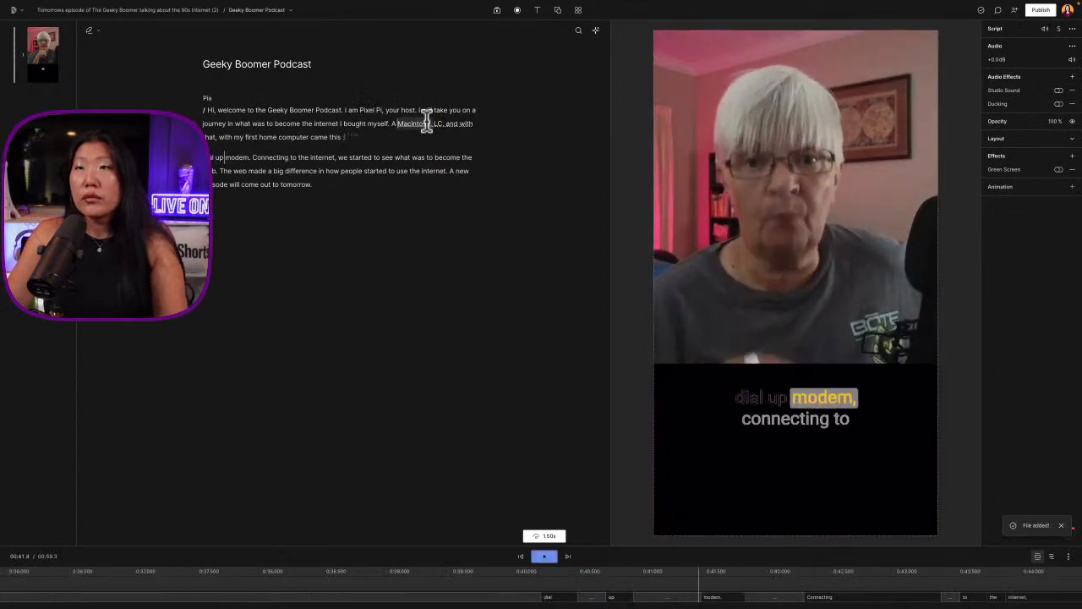
pyautogui.click(438, 122)
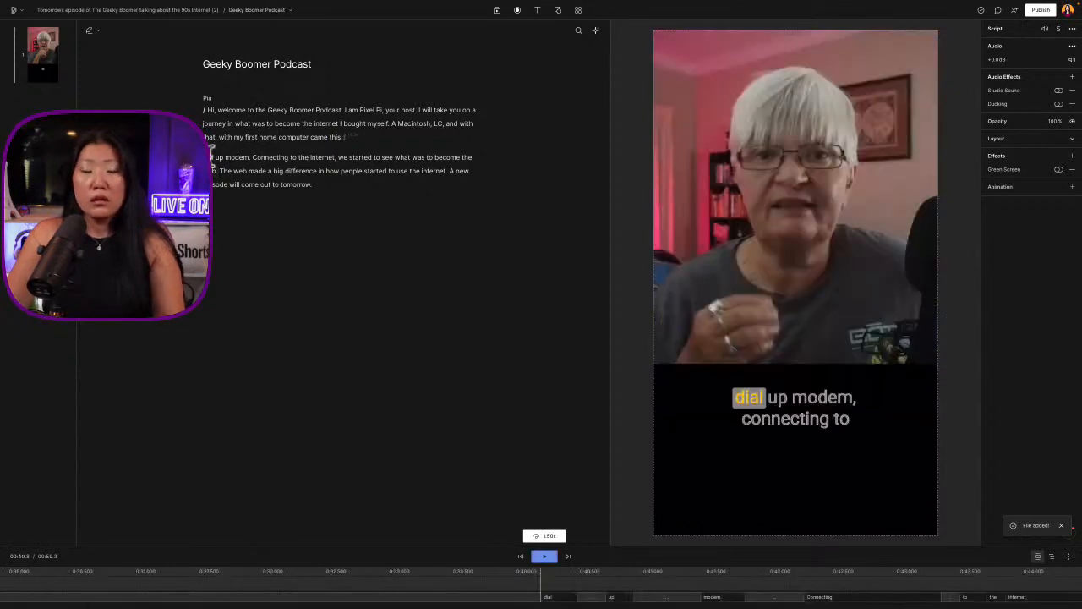
# Select the whole transcript and add a Captions layer to it
pyautogui.hotkey('ctrl', 'a')
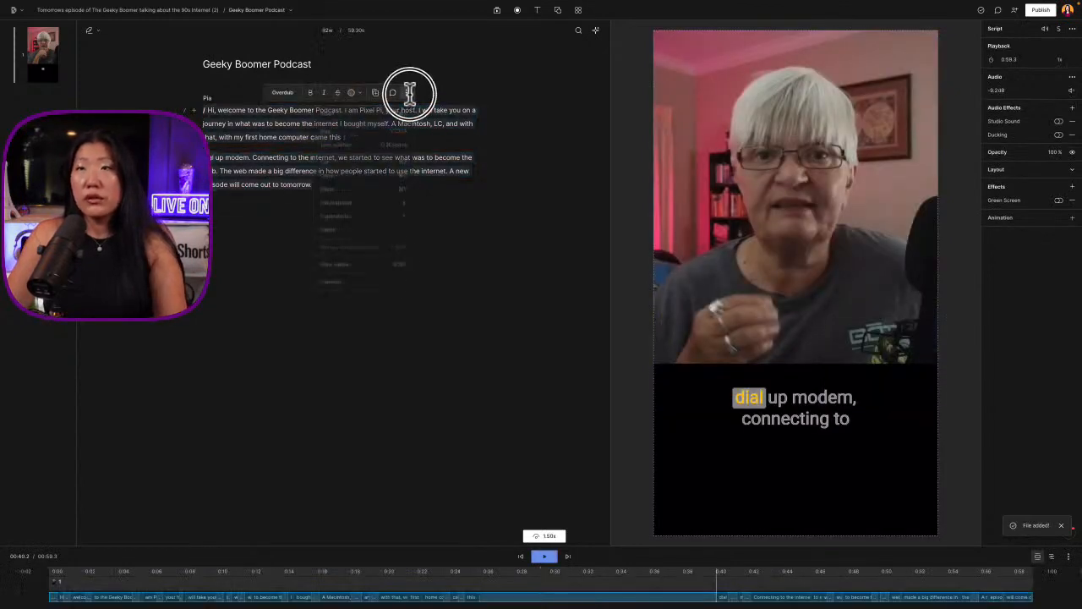
pyautogui.click(405, 93)
pyautogui.click(340, 125)
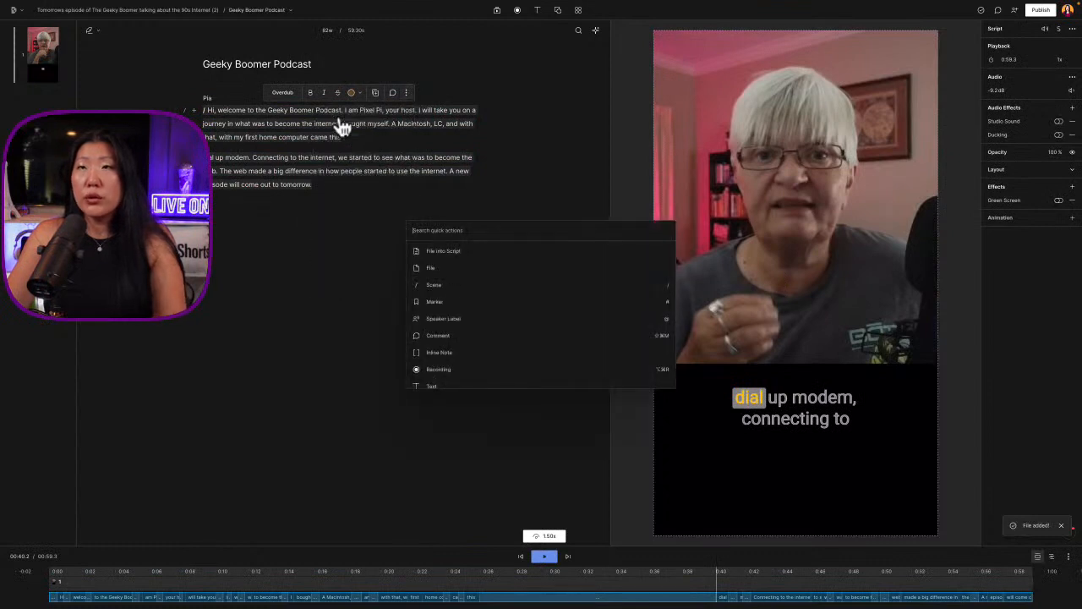
pyautogui.scroll(-3, 476, 305)
pyautogui.click(462, 306)
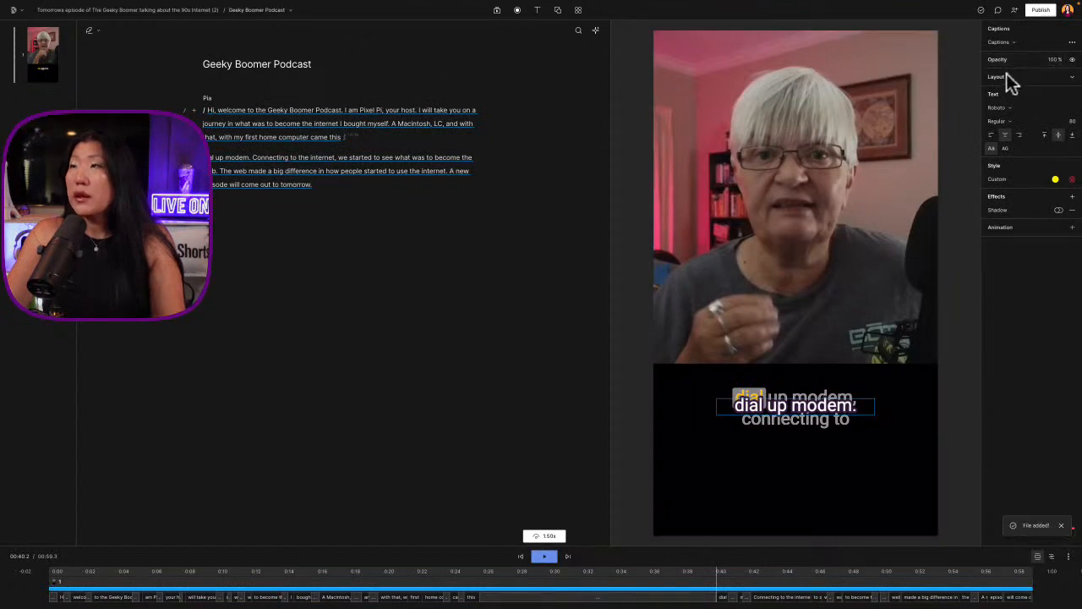
# Examine the layout settings of the captions and the video, and play part of the first paragraph to check the captions
pyautogui.click(1040, 78)
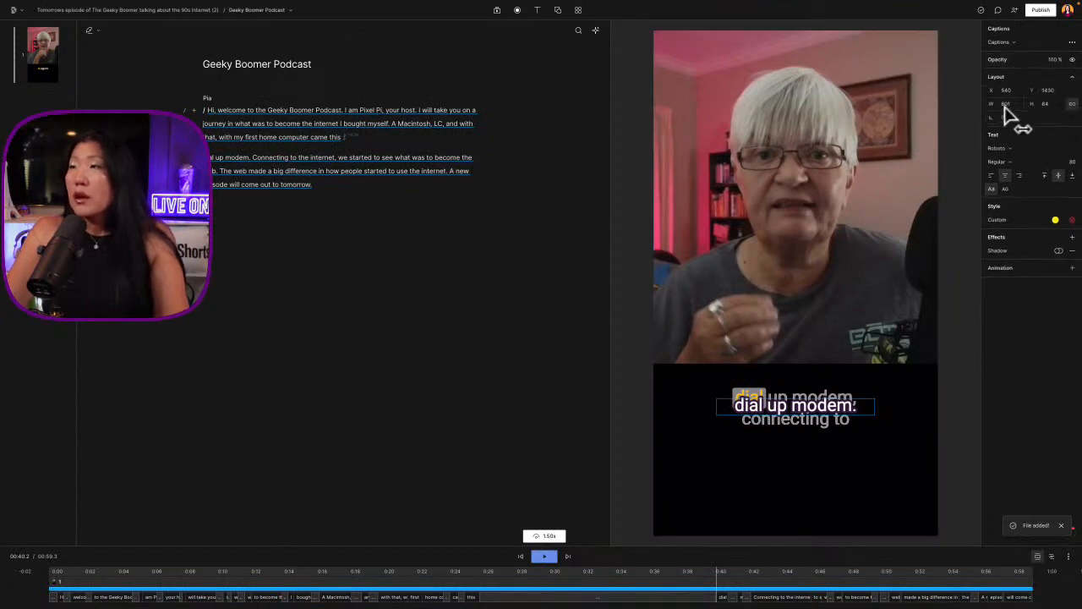
pyautogui.click(765, 258)
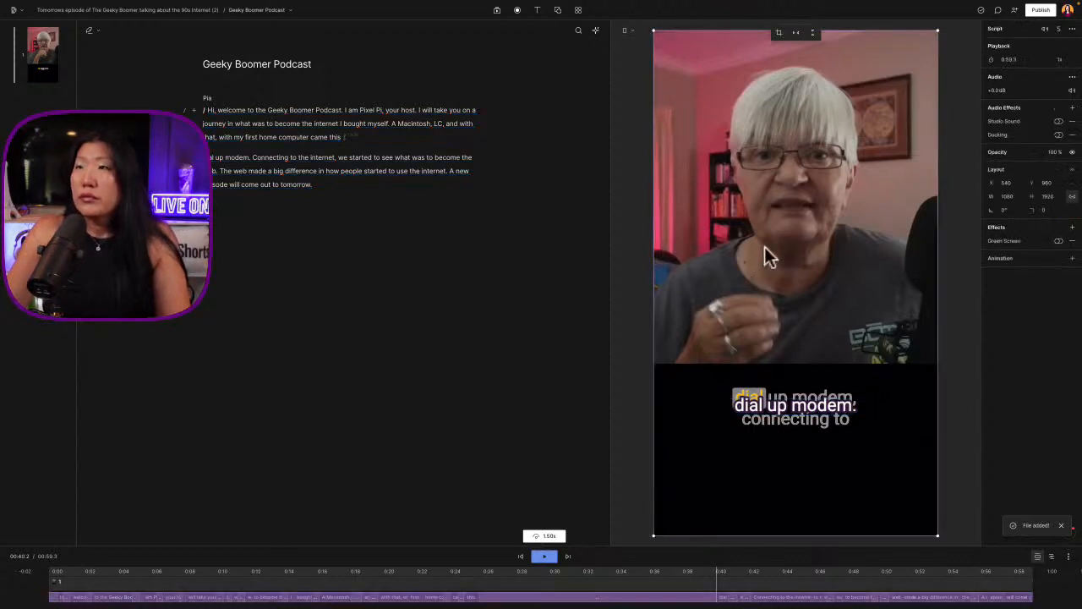
pyautogui.click(251, 121)
pyautogui.click(367, 108)
pyautogui.click(367, 123)
pyautogui.press('space')
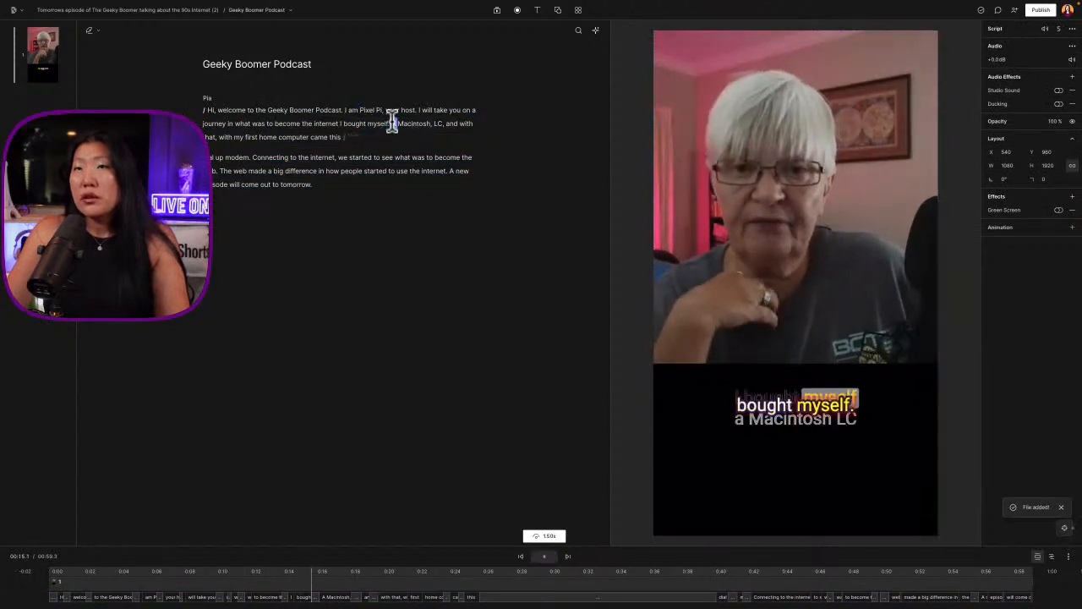
pyautogui.press('space')
# Try to split the script into a new paragraph and scene at the gap before "dial up modem"
pyautogui.click(349, 140)
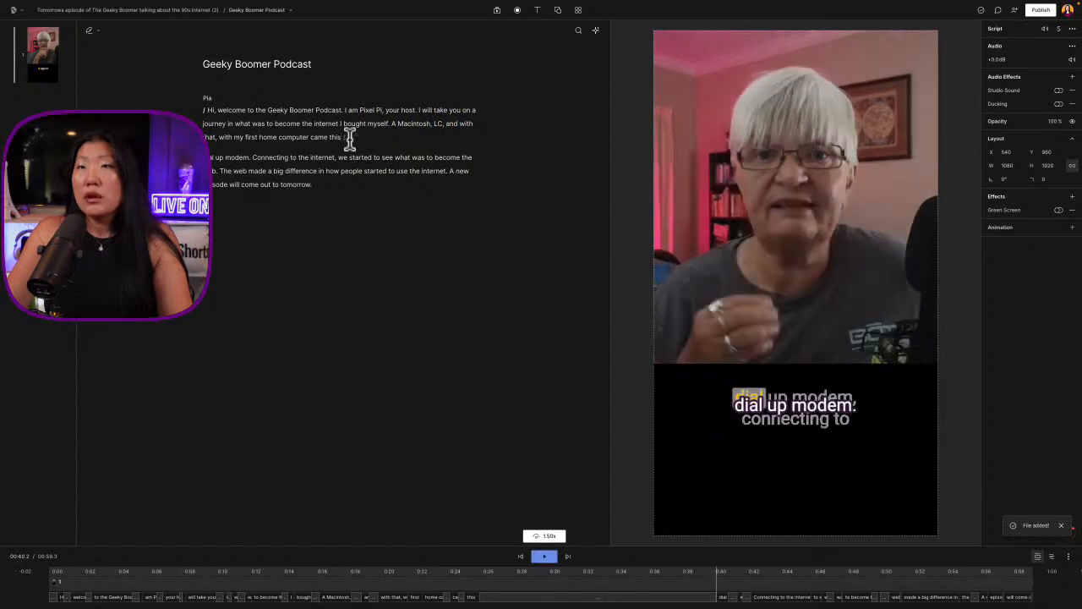
pyautogui.press('Return')
pyautogui.press('/')
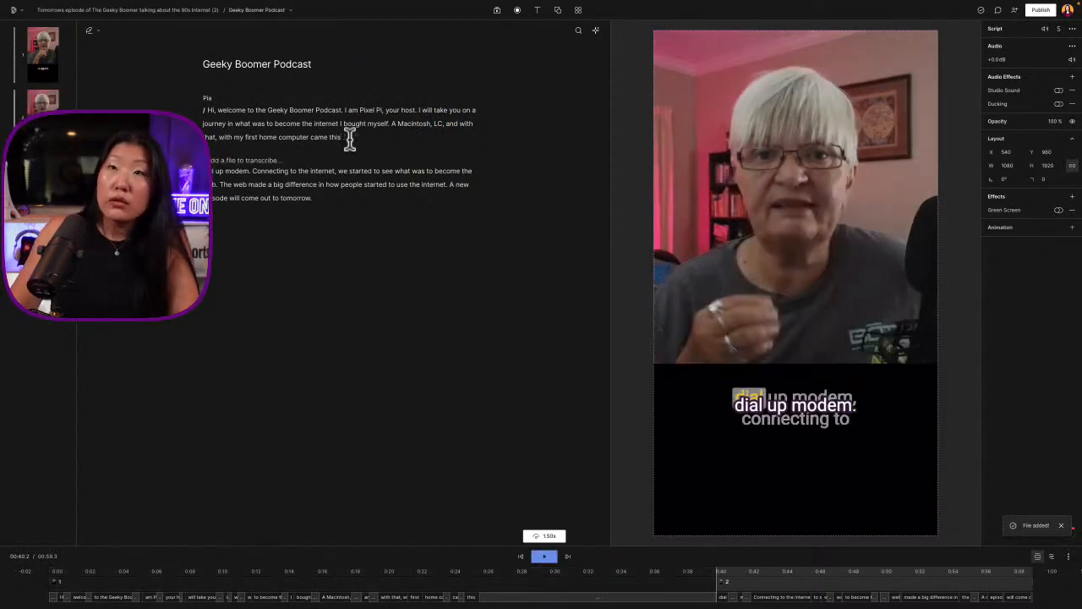
# Play the opening of the second scene around "dial up modem" to check the split
pyautogui.click(377, 174)
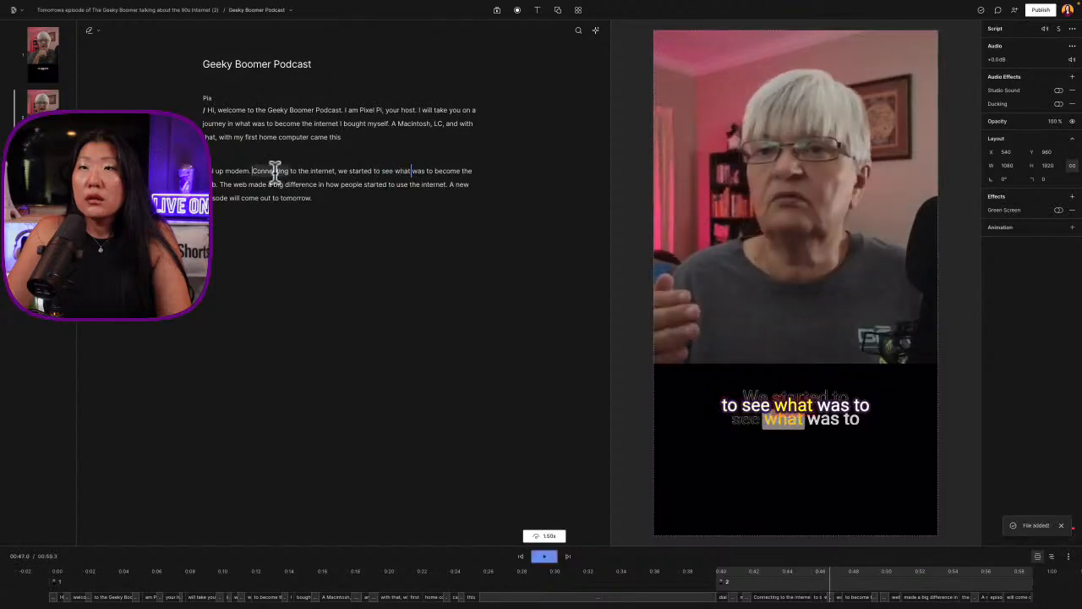
pyautogui.click(246, 171)
pyautogui.doubleClick(246, 171)
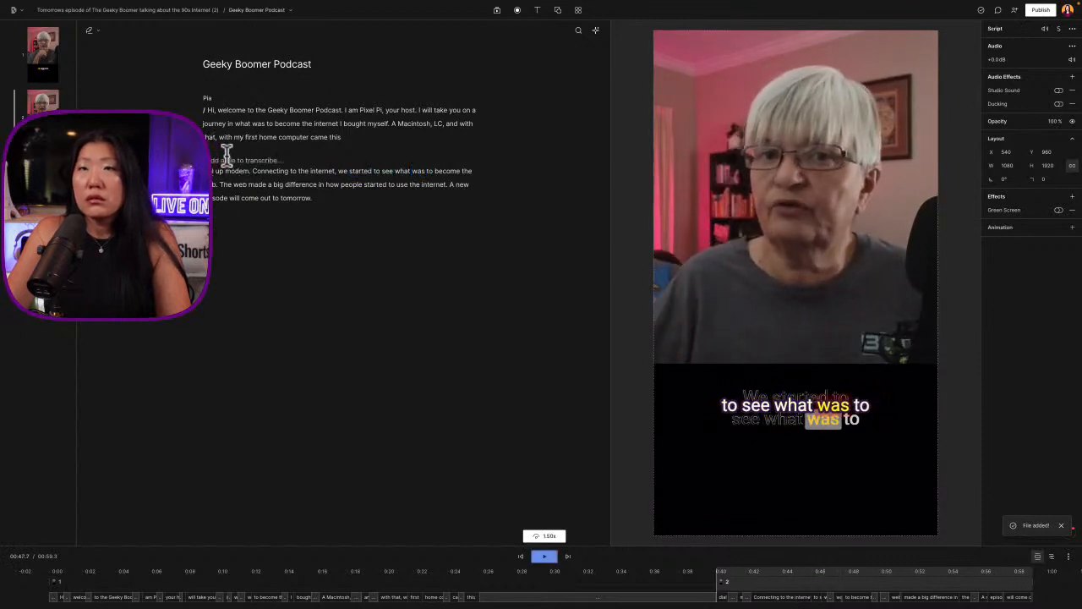
pyautogui.click(227, 155)
pyautogui.press('space')
pyautogui.press('space')
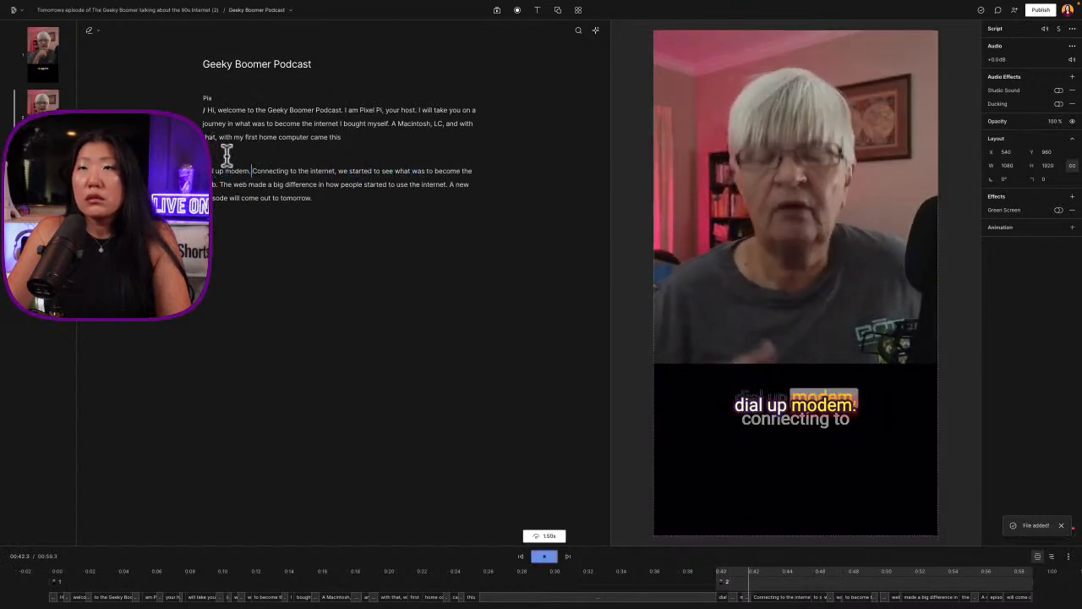
# Undo the added scene and place the playhead before "this" at the end of the first paragraph
pyautogui.hotkey('ctrl', 'z')
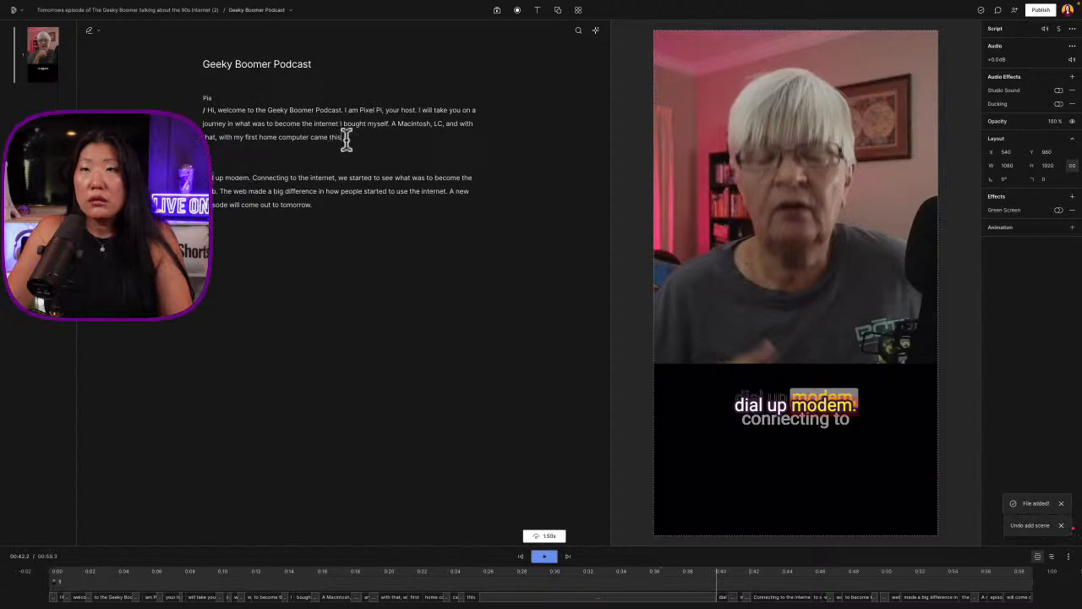
pyautogui.click(323, 137)
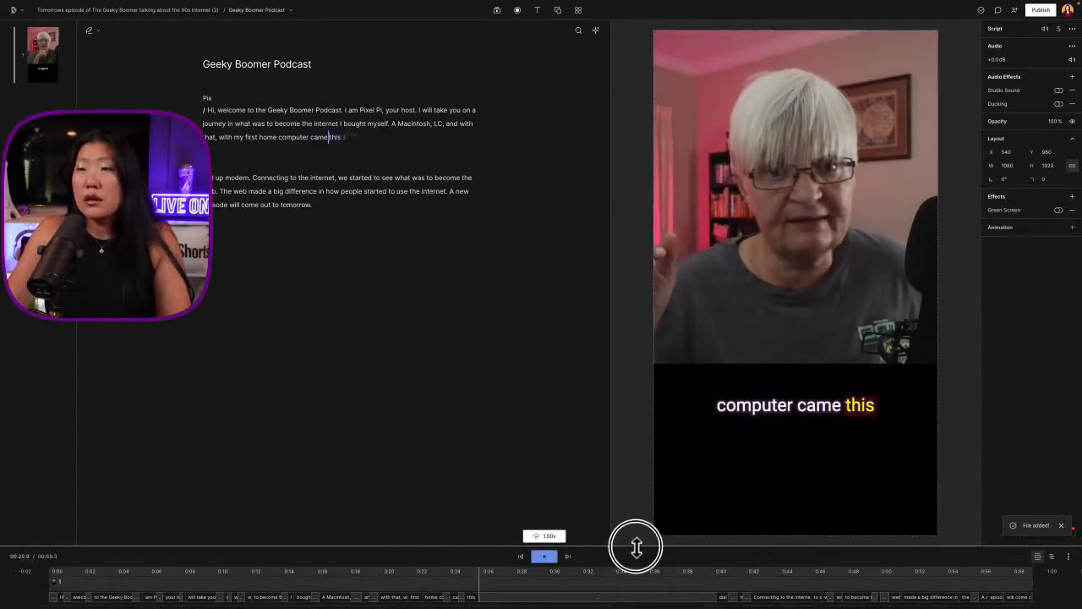
# Enlarge the timeline and split the clip at both ends of the wordless modem section, at about 25.9 s and 39.9 s
pyautogui.moveTo(634, 543); pyautogui.dragTo(621, 373)
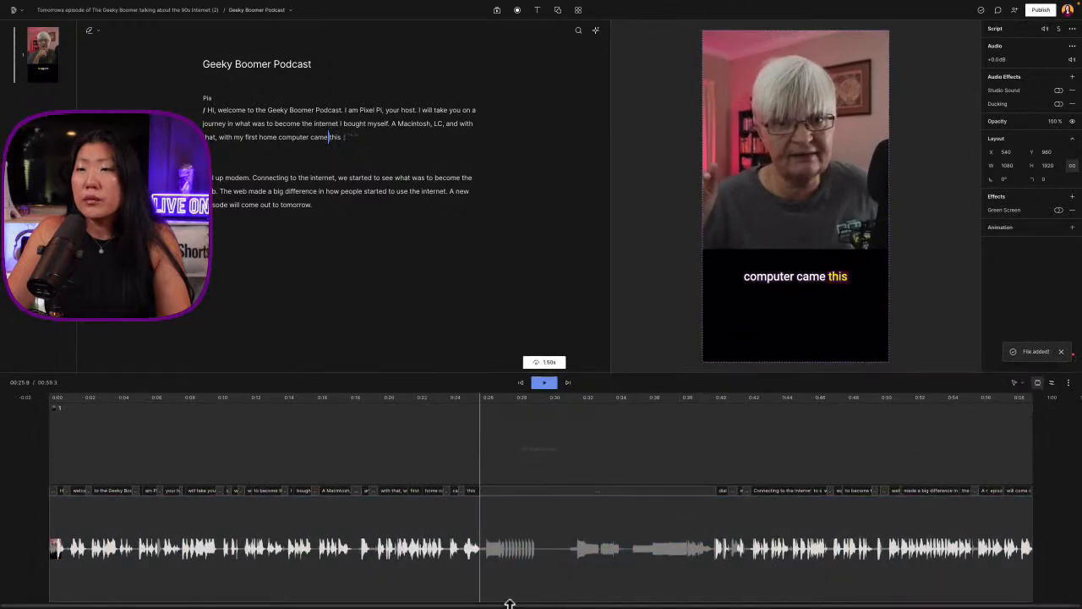
pyautogui.click(485, 548)
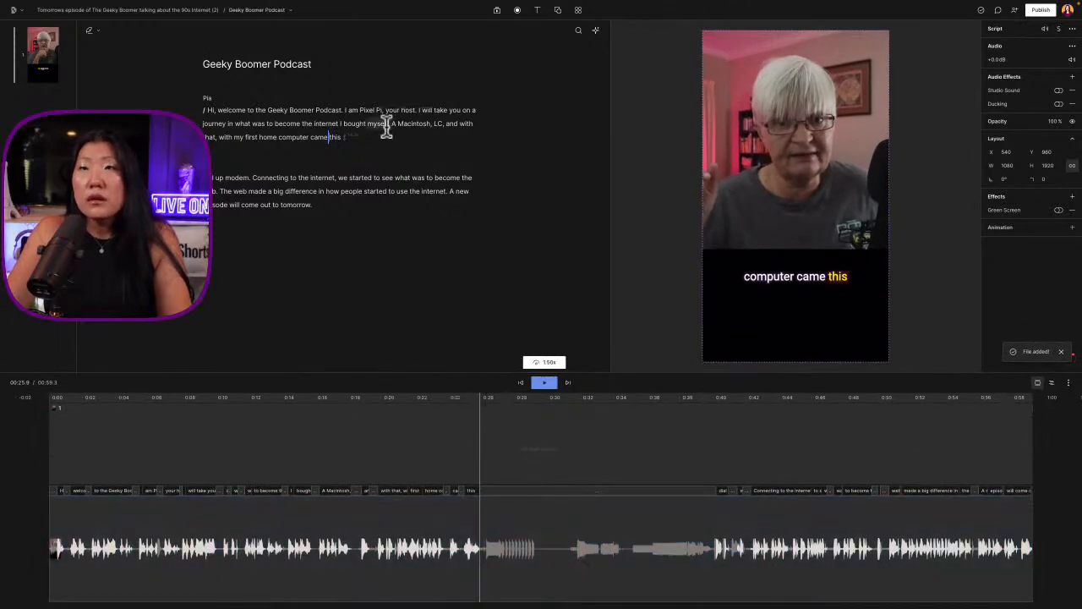
pyautogui.click(480, 538)
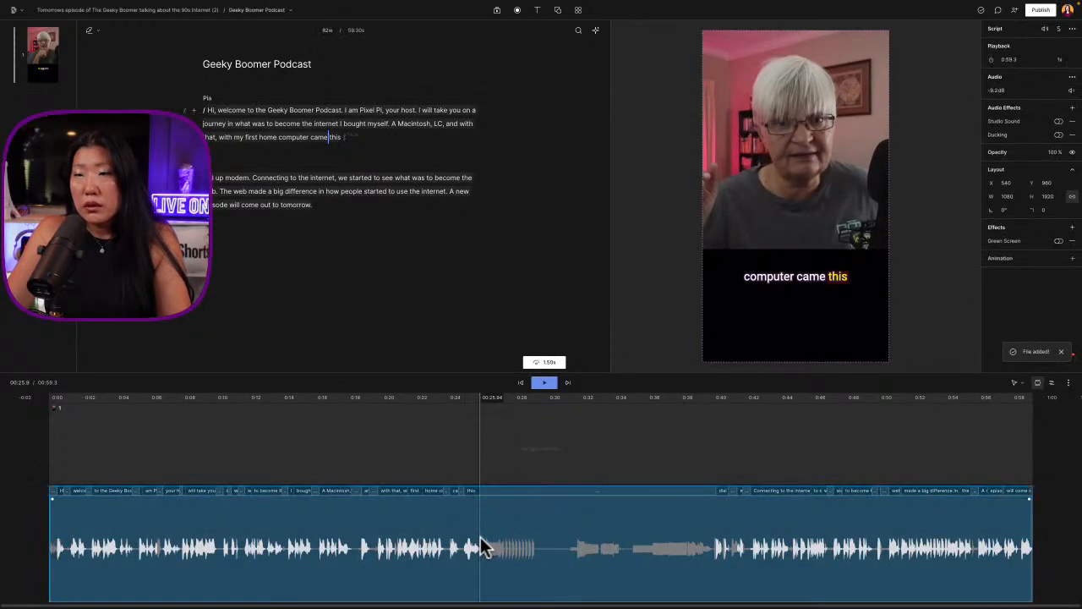
pyautogui.press('s')
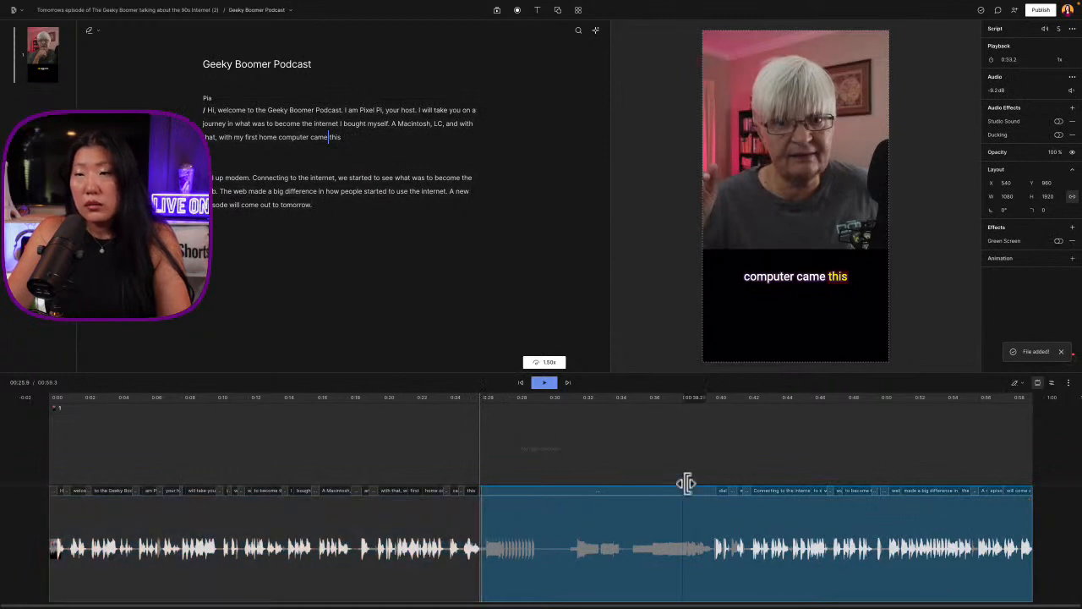
pyautogui.click(717, 512)
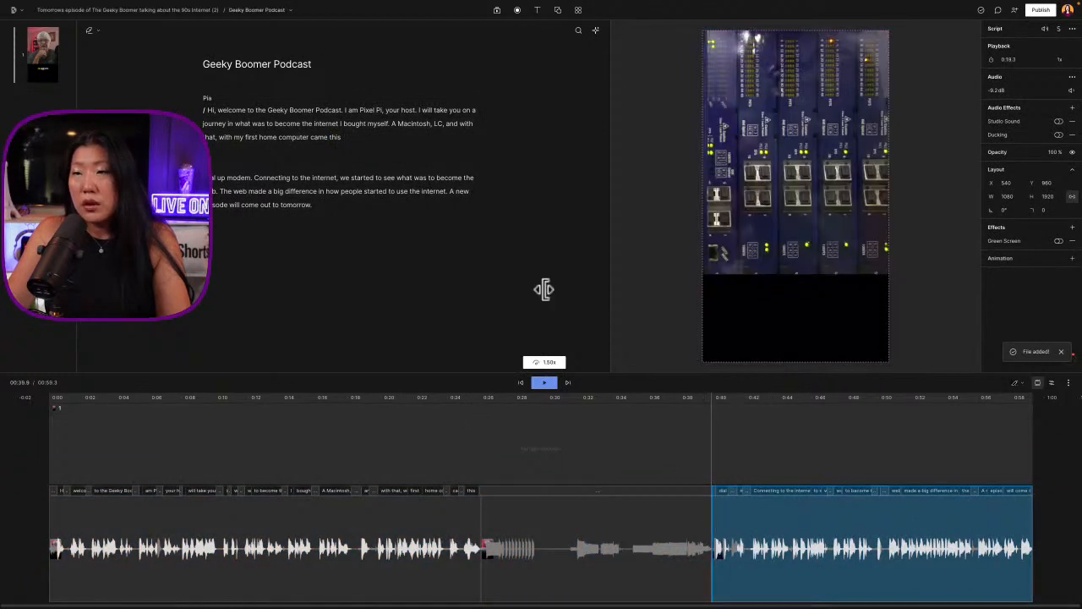
# Move the separated modem section to the very start of the timeline, ahead of the spoken introduction
pyautogui.keyDown('shift'); pyautogui.click(504, 541); pyautogui.keyUp('shift')
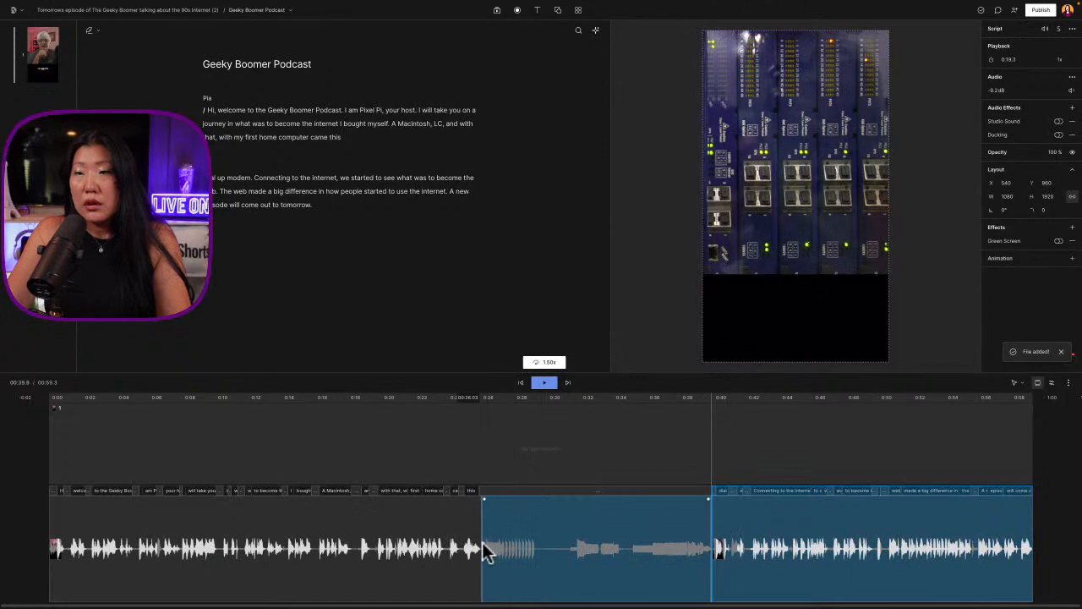
pyautogui.click(495, 546)
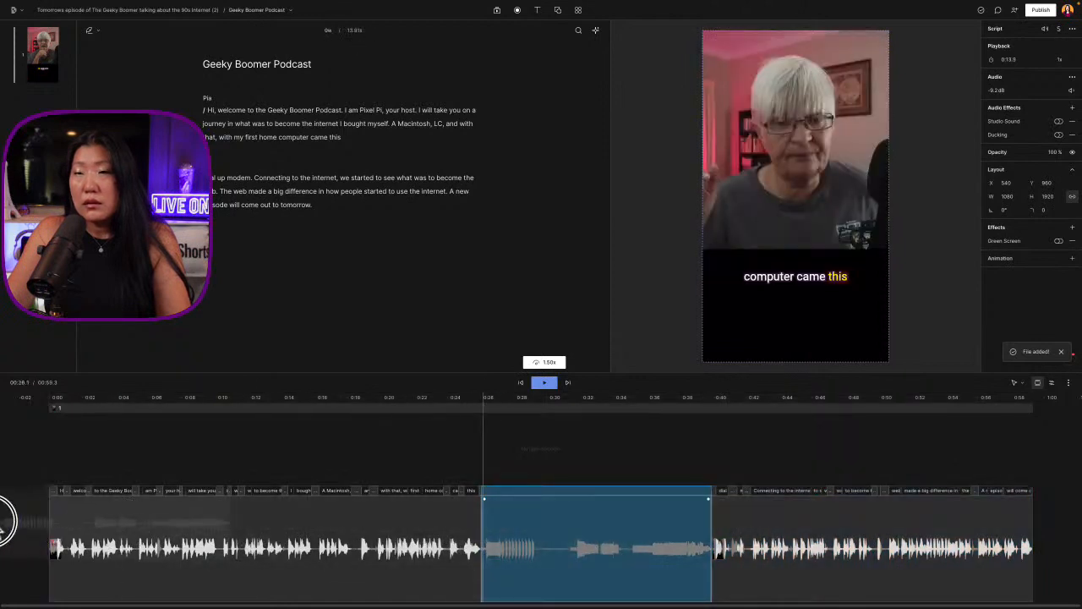
pyautogui.moveTo(2, 520); pyautogui.dragTo(27, 550)
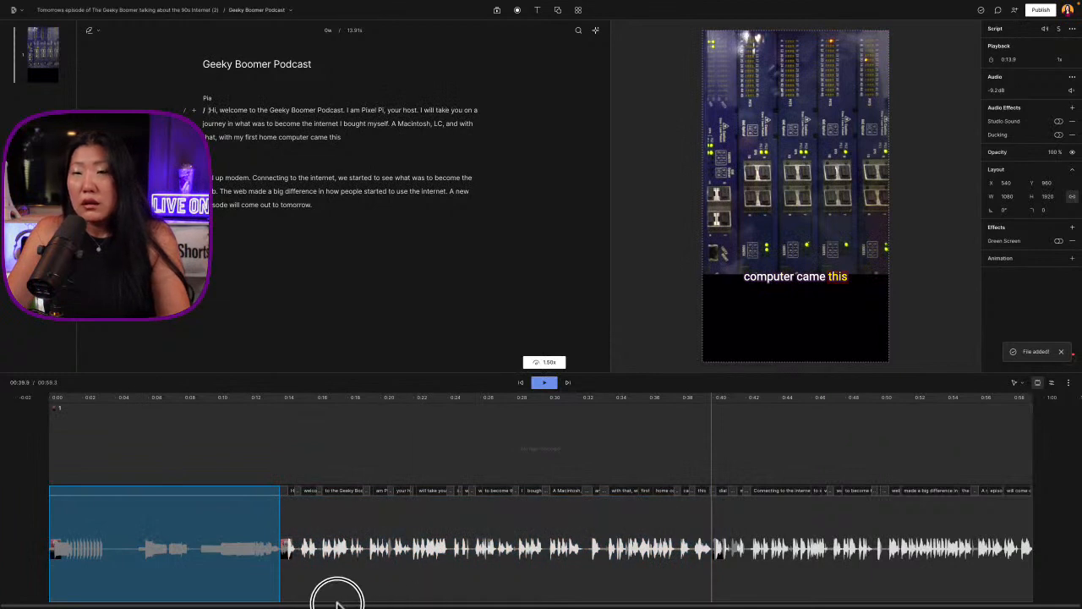
# Trim the opening of the modem section so that it starts right at the first dial tone
pyautogui.click(48, 409)
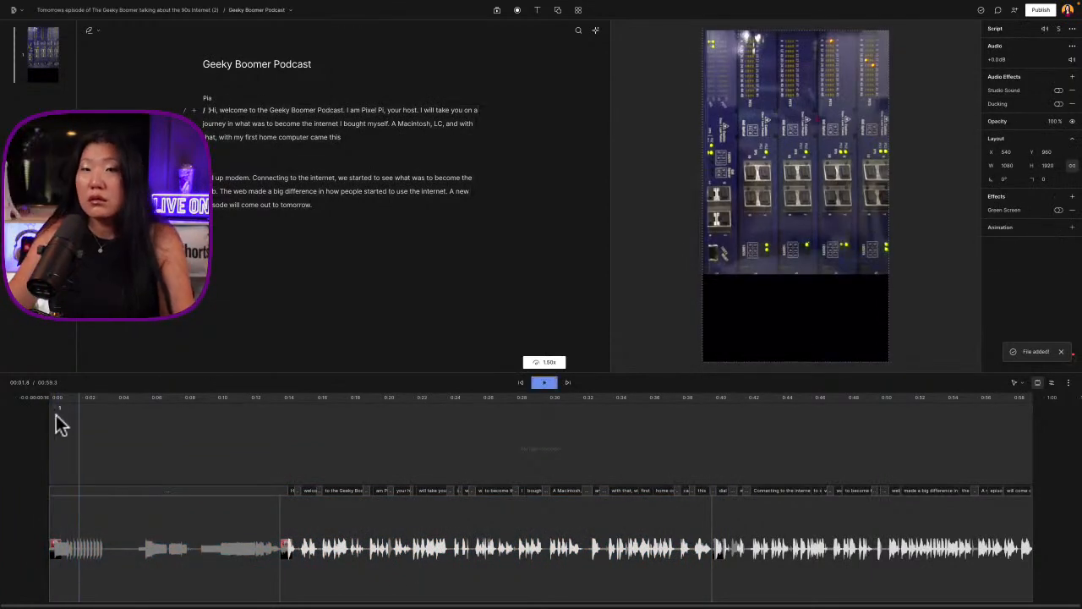
pyautogui.click(49, 437)
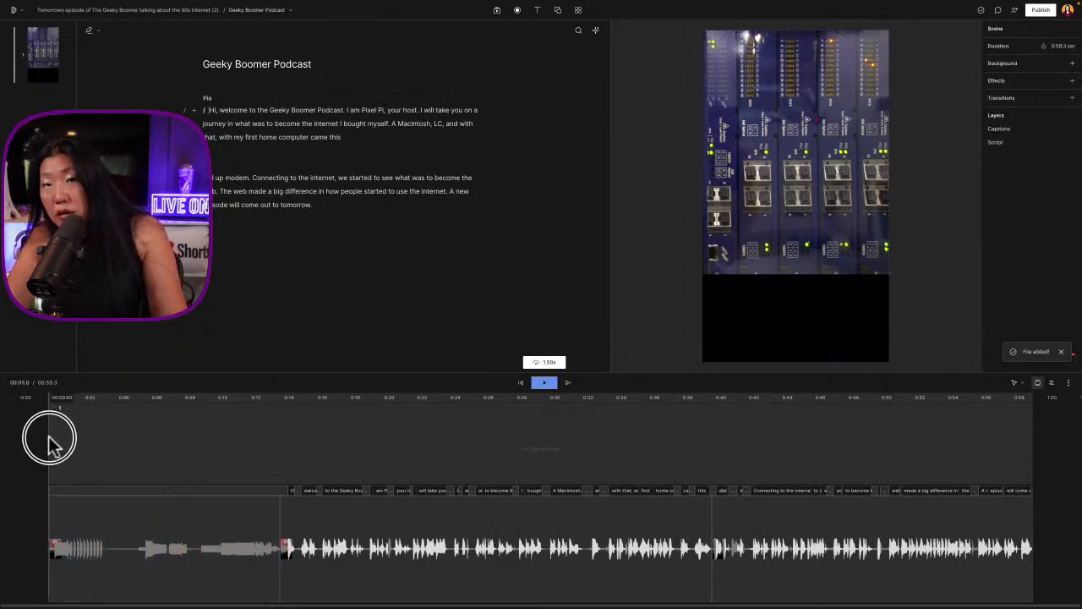
pyautogui.scroll(10, 48, 436)
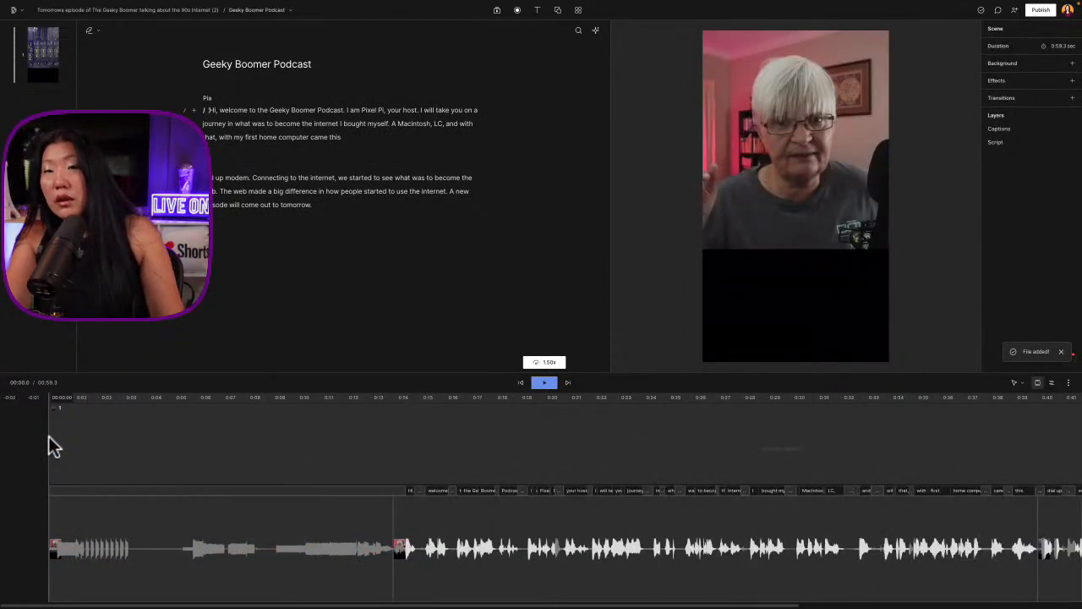
pyautogui.scroll(3, 48, 437)
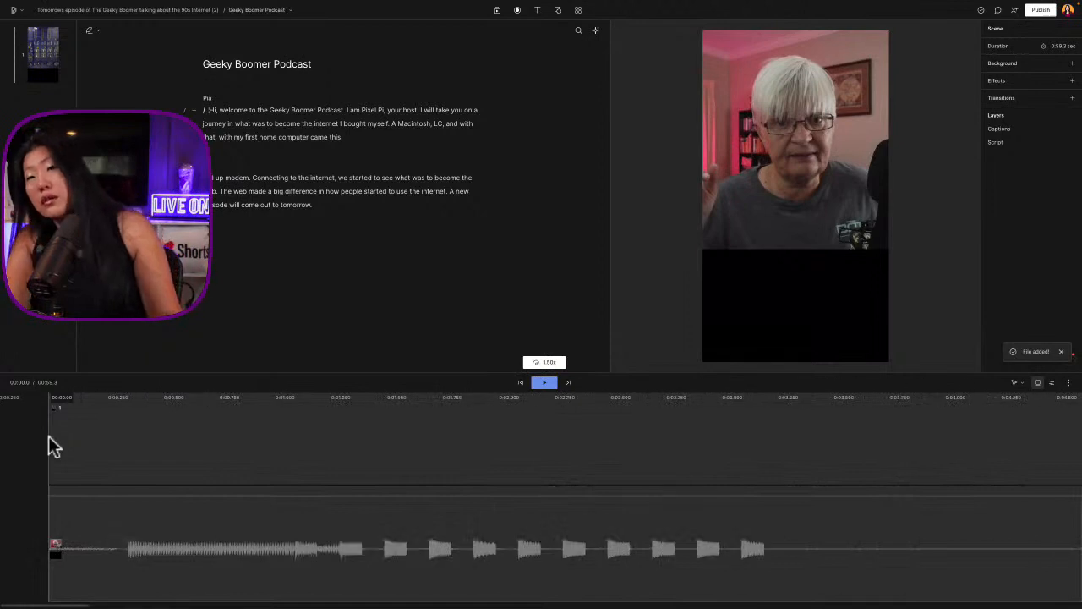
pyautogui.click(48, 558)
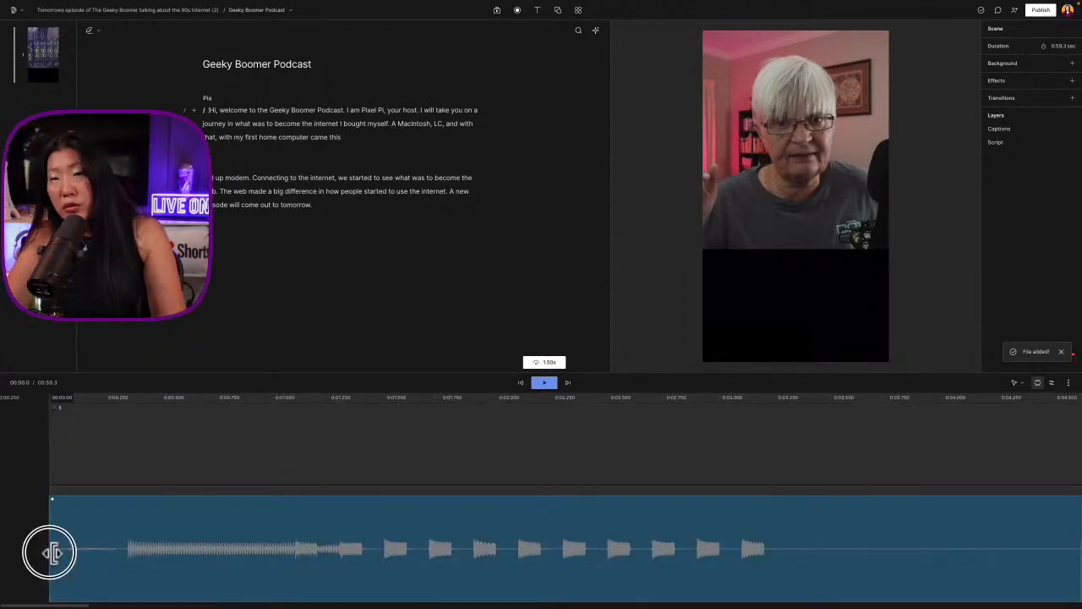
pyautogui.moveTo(53, 551); pyautogui.dragTo(128, 557)
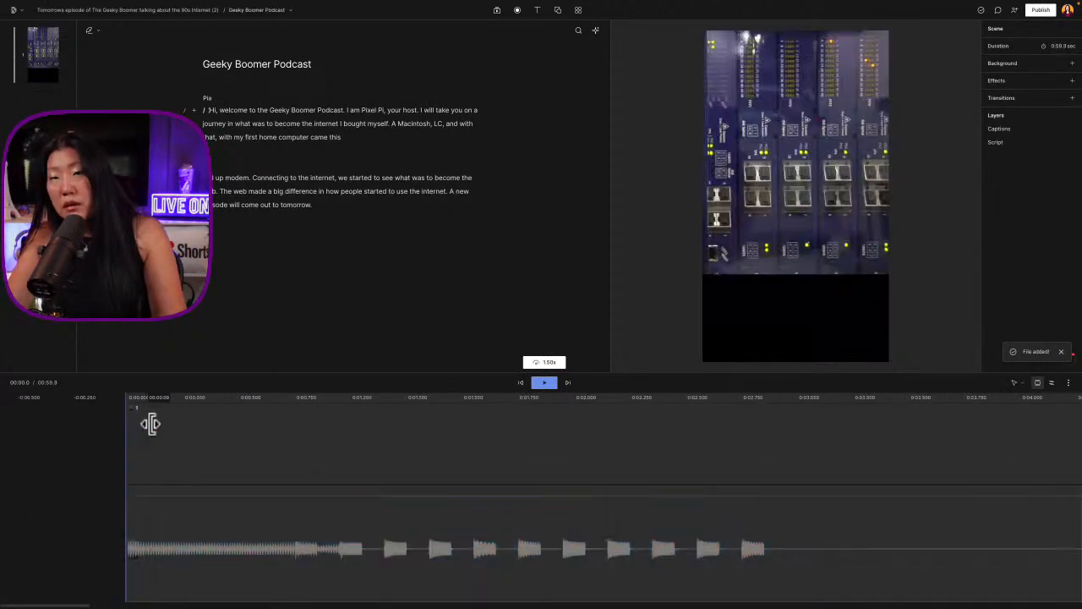
# Split the modem section at about 2.9 s, after the last dialling tone, and trim the silence up to the next sound
pyautogui.click(127, 406)
pyautogui.press('space')
pyautogui.click(461, 546)
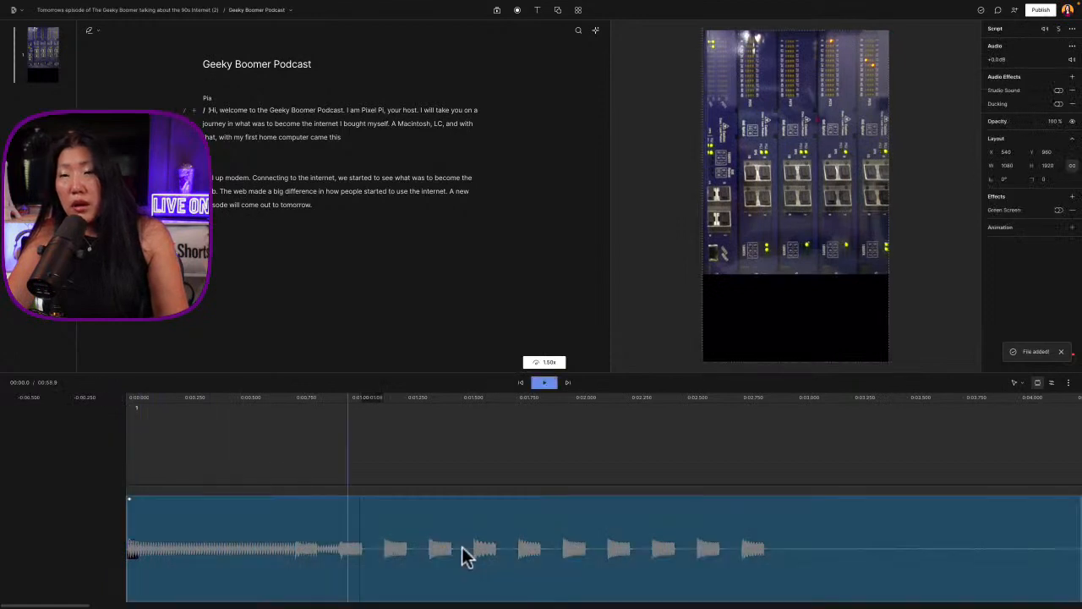
pyautogui.click(521, 416)
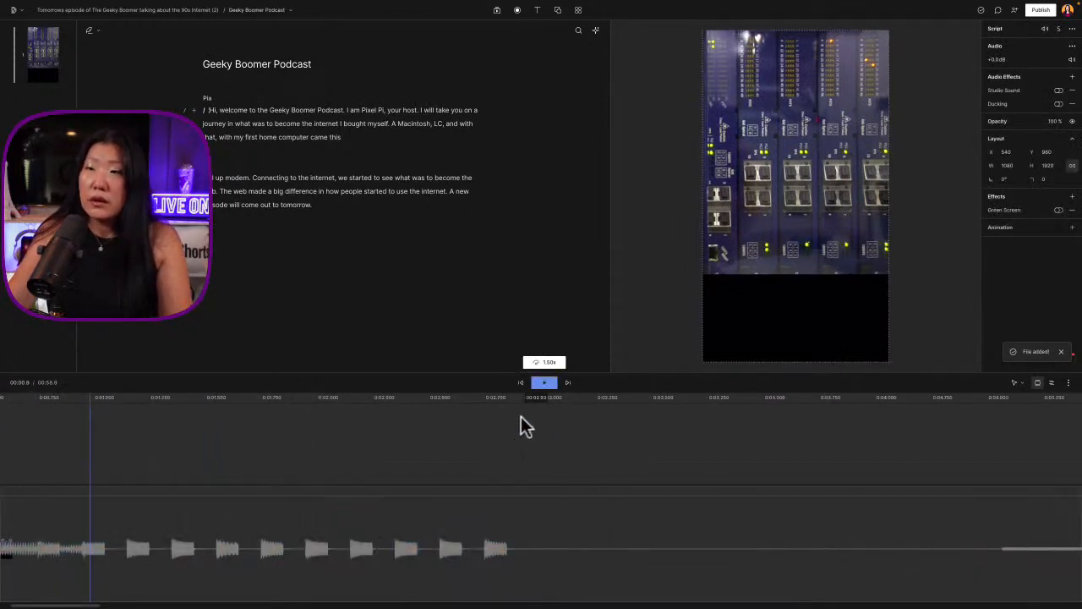
pyautogui.click(515, 550)
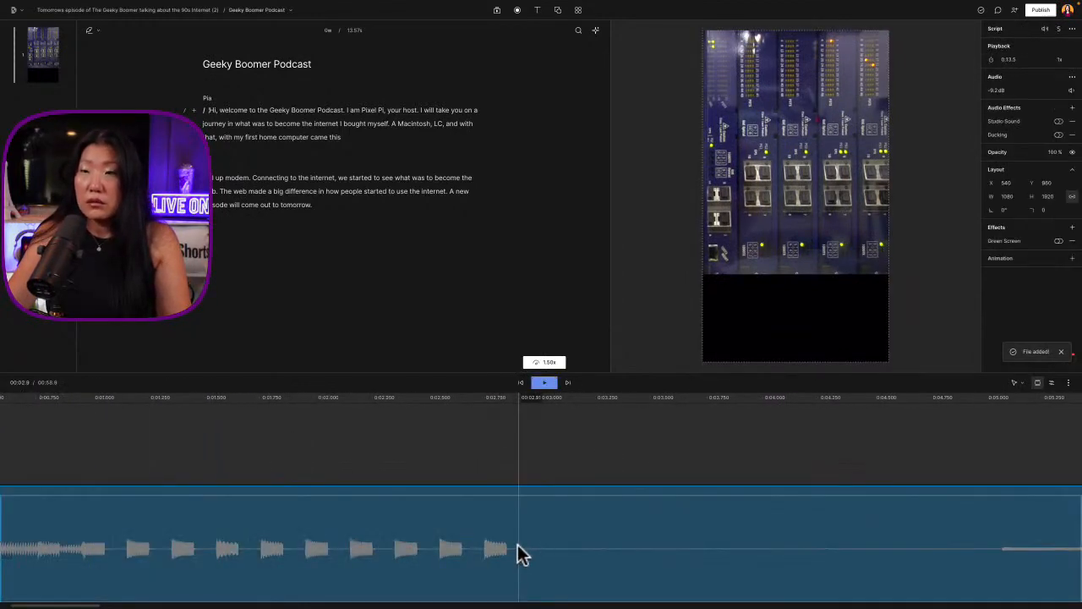
pyautogui.press('s')
pyautogui.moveTo(525, 549); pyautogui.dragTo(981, 542)
pyautogui.hscroll(5, 955, 541)
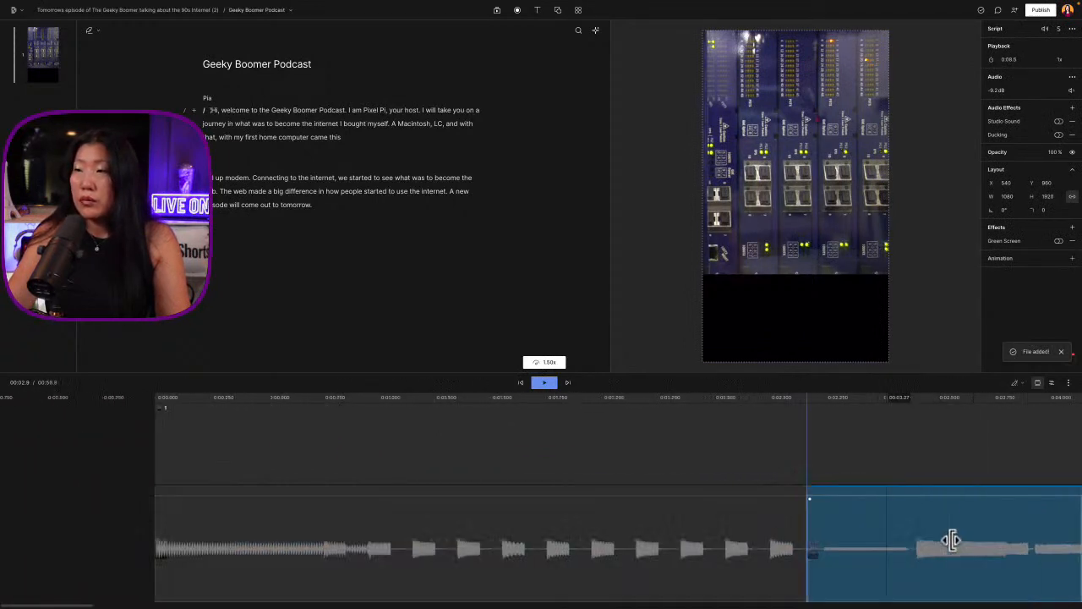
pyautogui.hscroll(2, 942, 537)
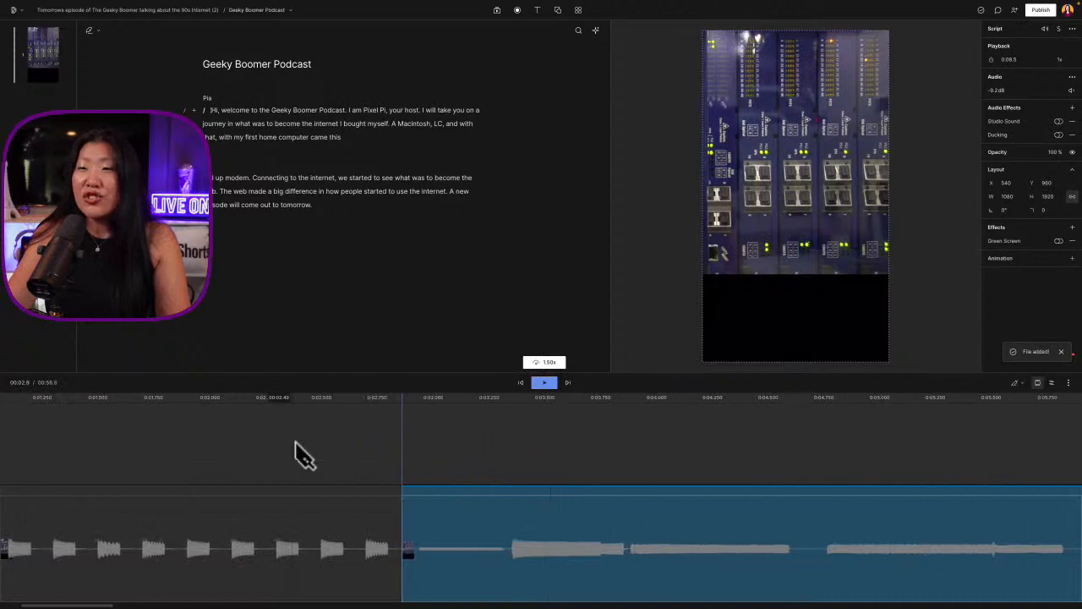
# Play across the new cut, split the second modem segment at about 5.9 s and trim the silence before the next sound
pyautogui.click(184, 449)
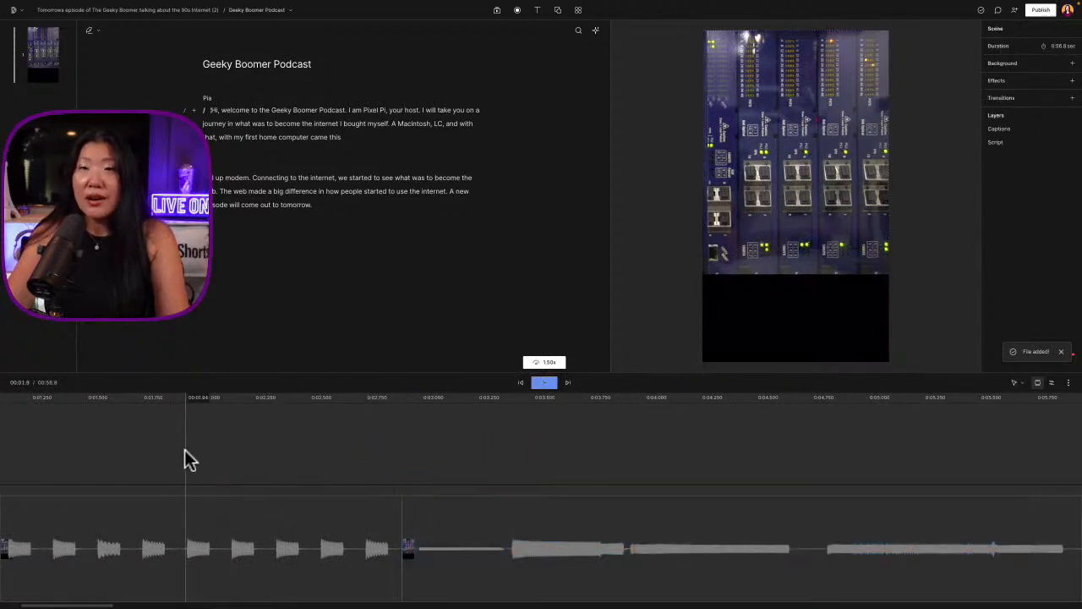
pyautogui.hscroll(1, 185, 451)
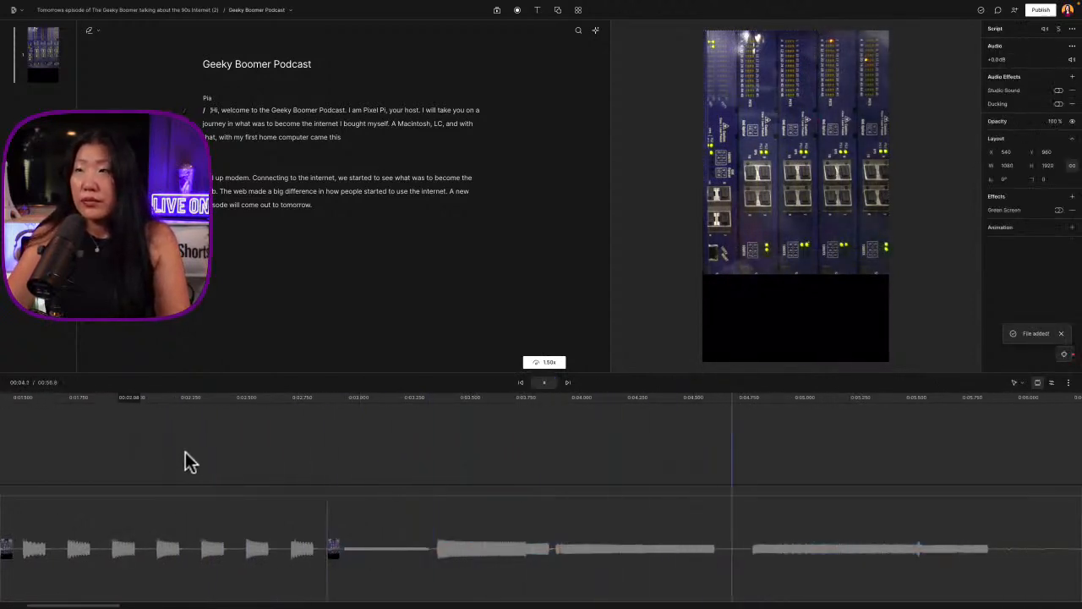
pyautogui.press('space')
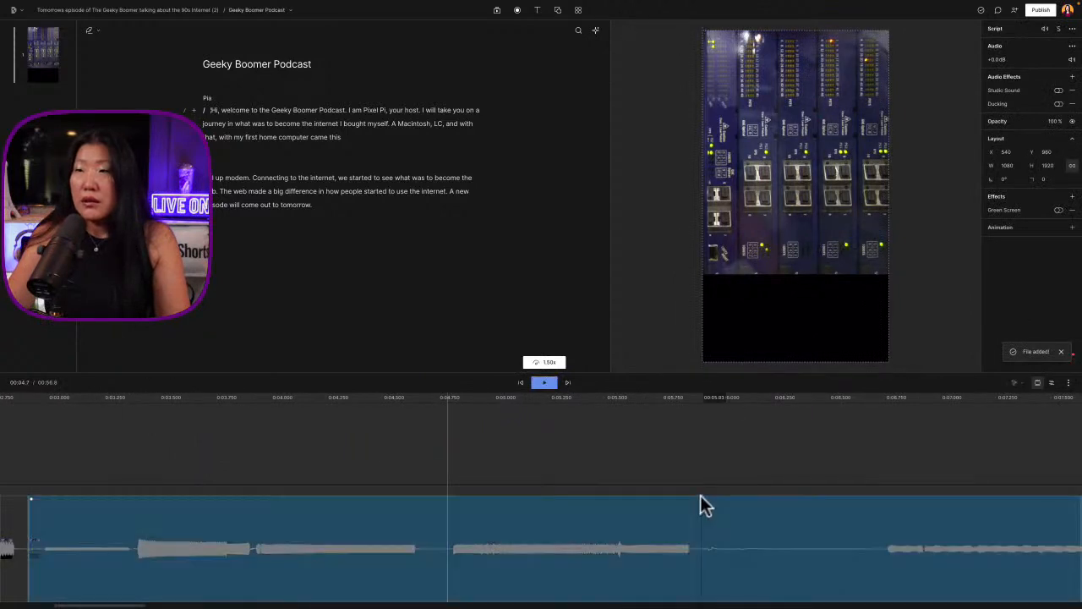
pyautogui.click(701, 449)
pyautogui.click(704, 509)
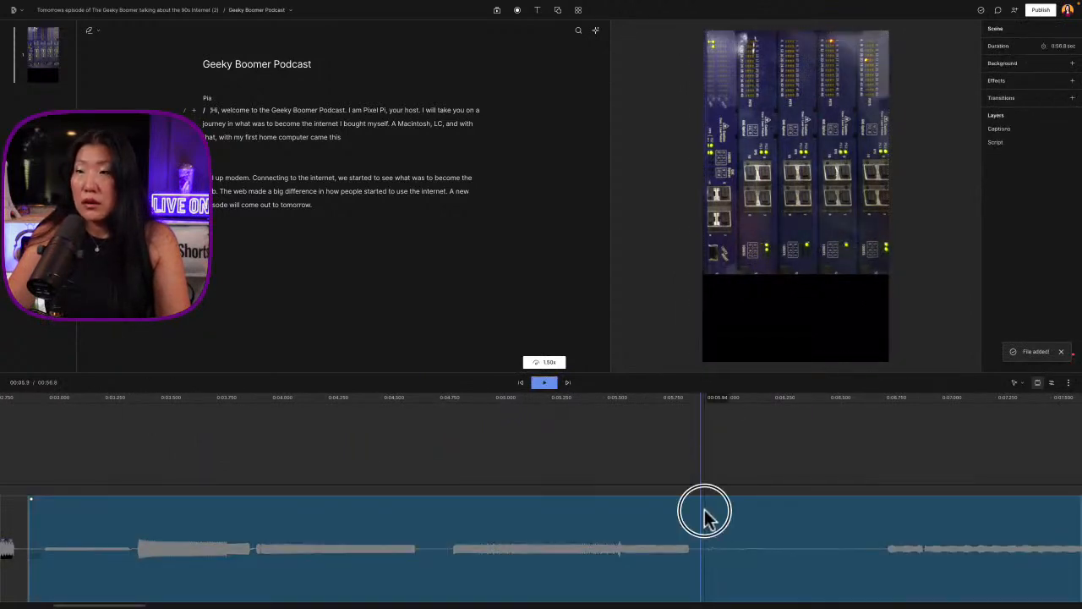
pyautogui.press('b')
pyautogui.click(705, 508)
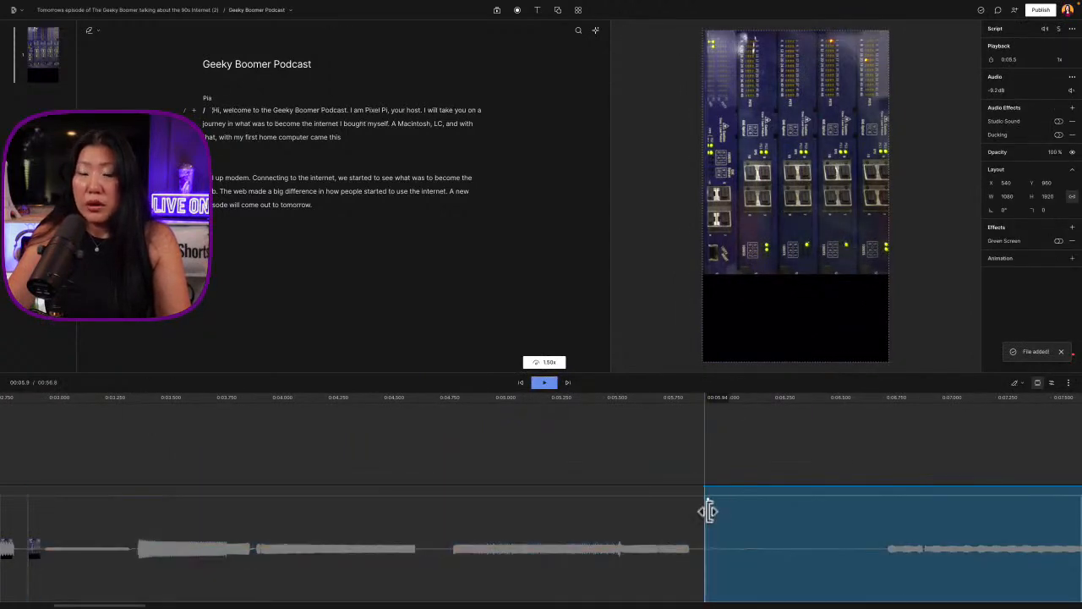
pyautogui.moveTo(708, 550); pyautogui.dragTo(885, 542)
pyautogui.hscroll(10, 868, 534)
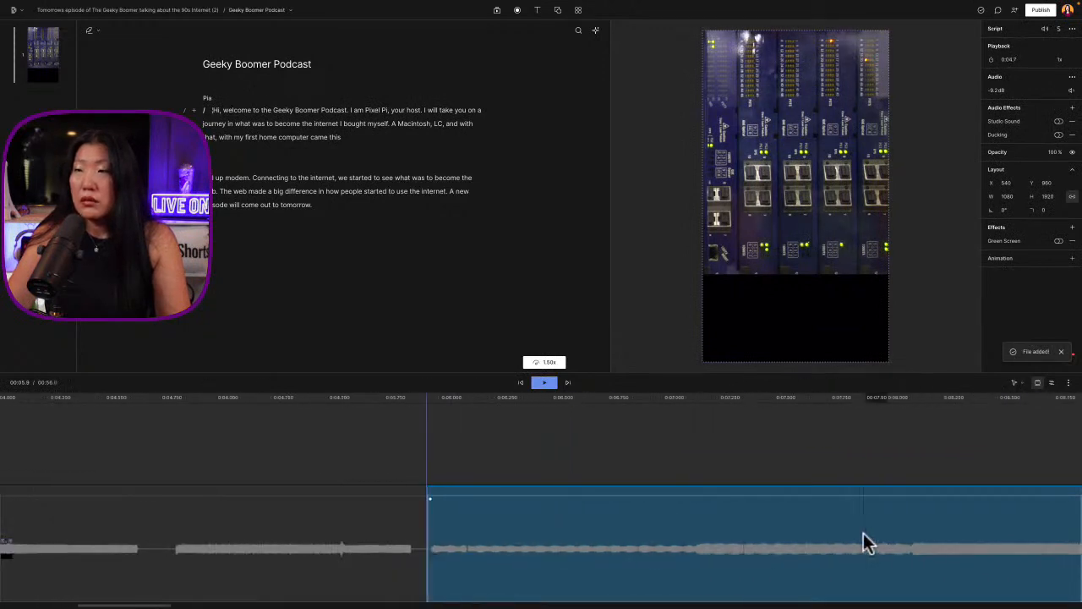
# Play the end of the modem section and slightly trim the start of the spoken clip before "Hi"
pyautogui.click(229, 432)
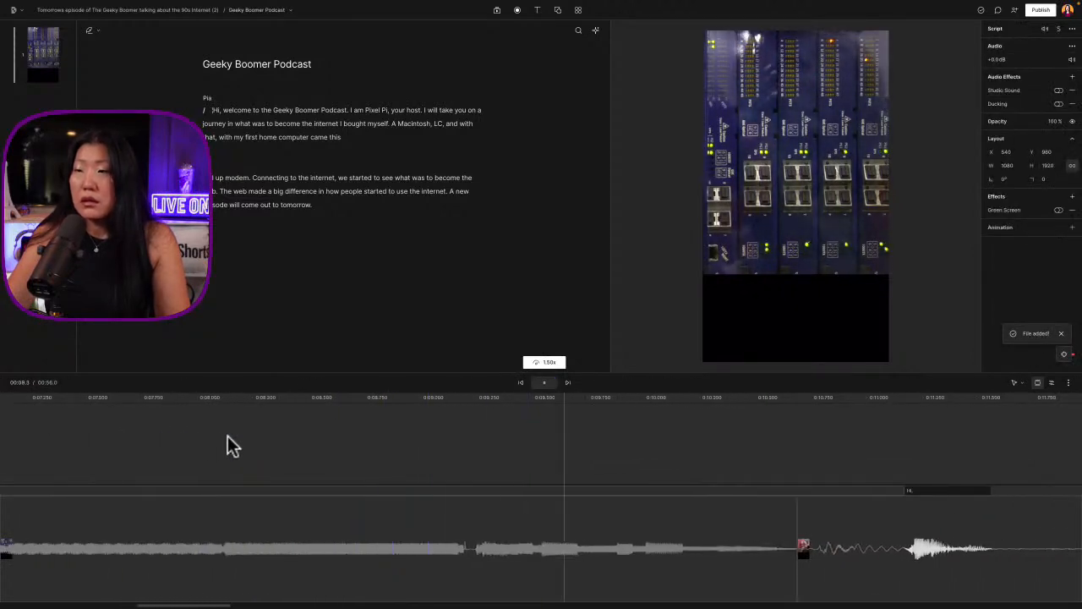
pyautogui.press('space')
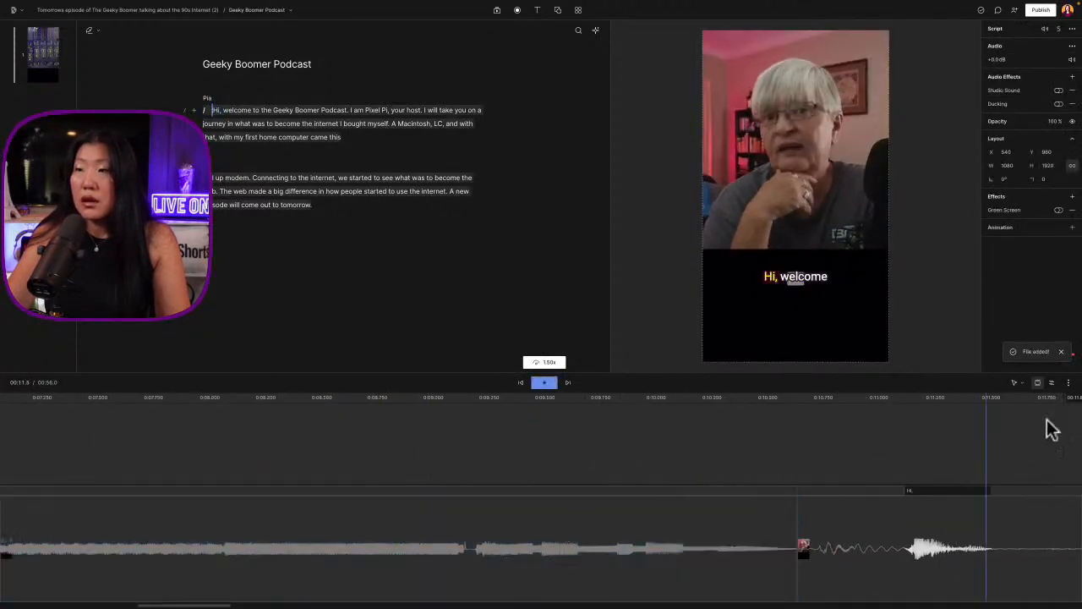
pyautogui.click(797, 416)
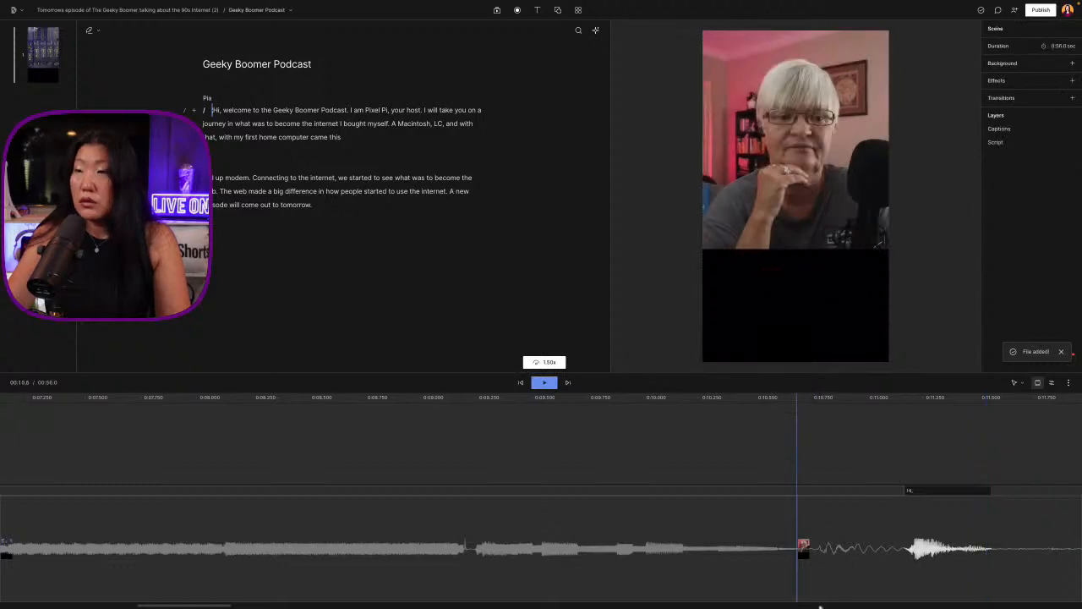
pyautogui.click(805, 513)
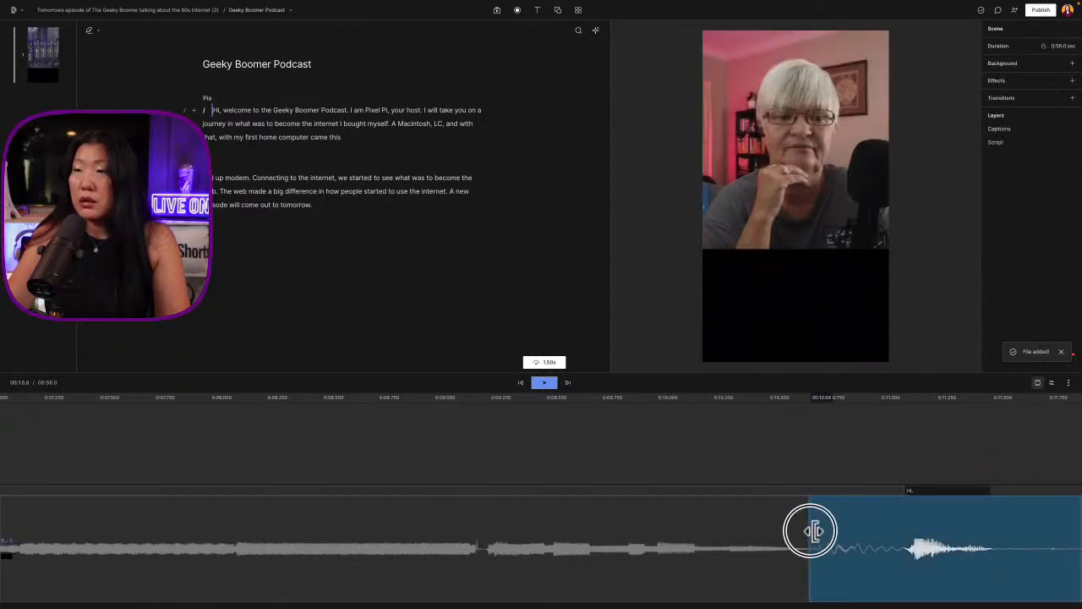
pyautogui.click(805, 531)
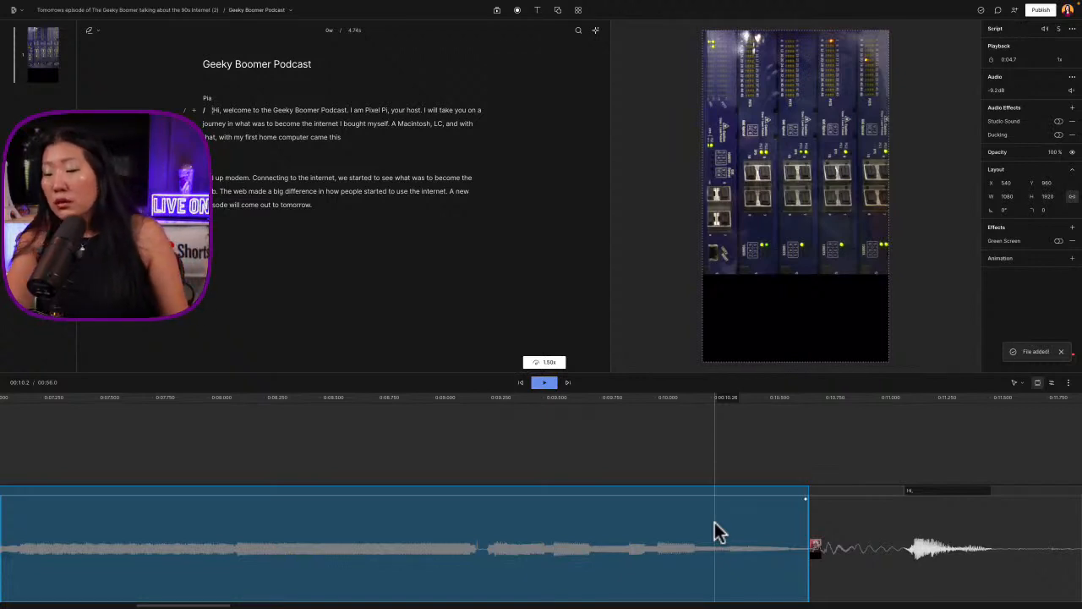
# Set the second and third modem segments to a volume of -10 dB and a playback speed of 1.5x
pyautogui.scroll(-6, 714, 524)
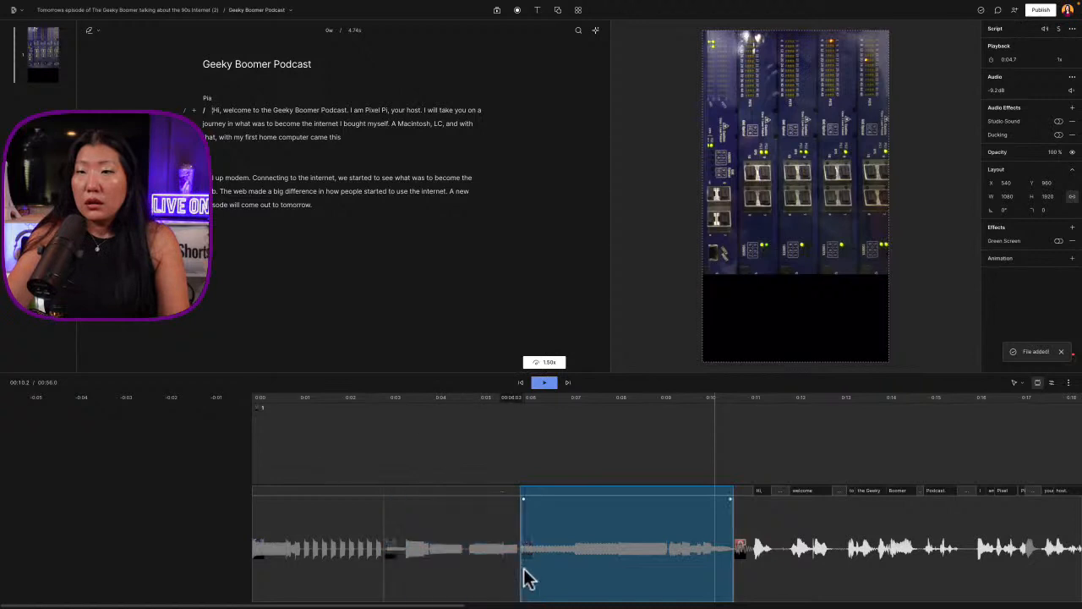
pyautogui.click(439, 527)
pyautogui.click(434, 524)
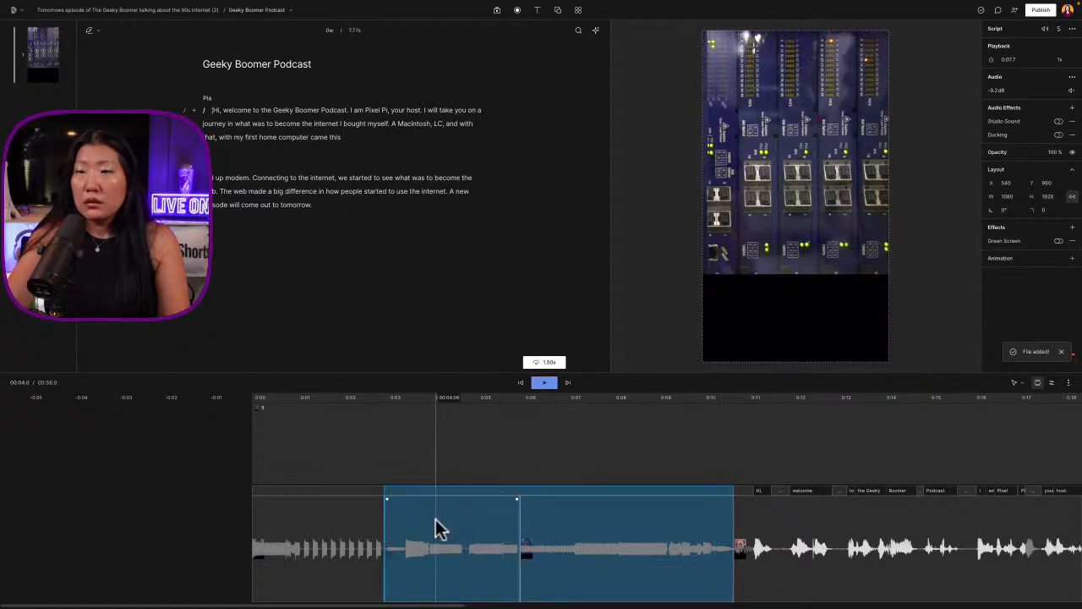
pyautogui.click(1004, 90)
pyautogui.write('-')
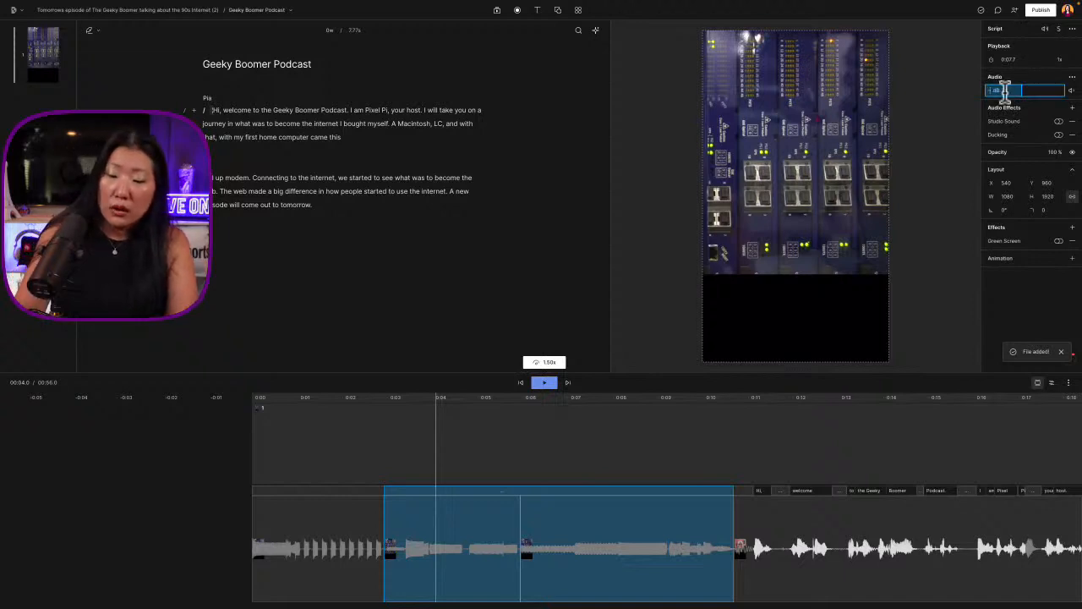
pyautogui.write('10')
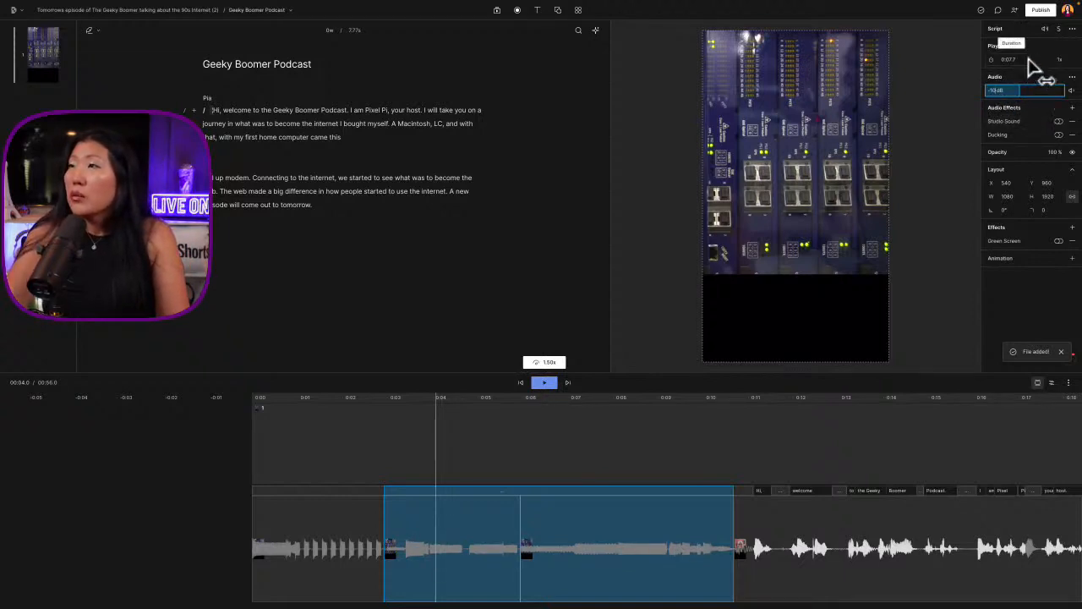
pyautogui.click(1059, 60)
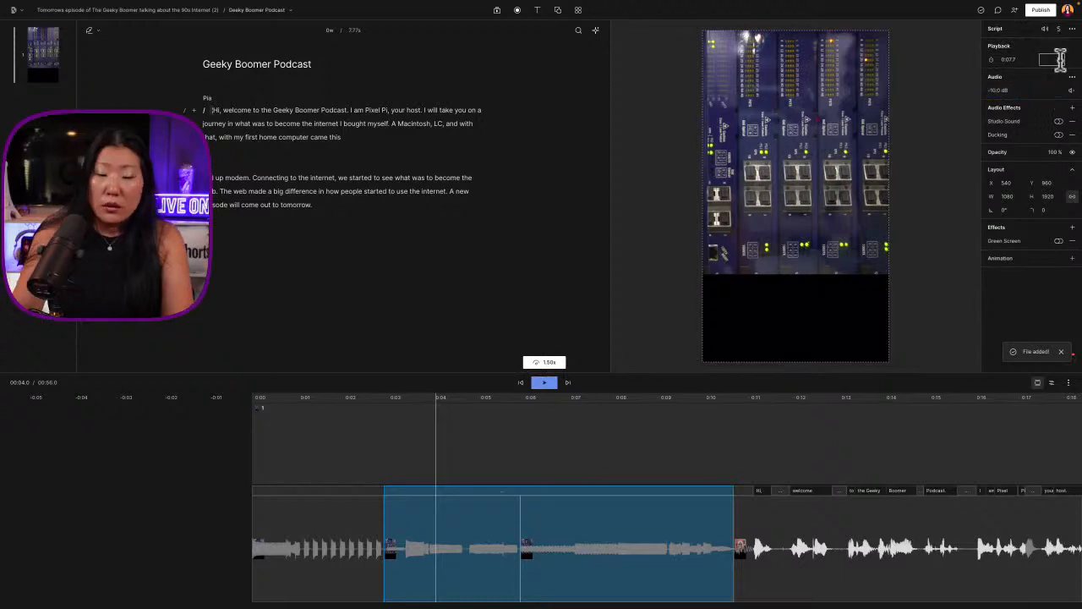
pyautogui.write('1.5')
pyautogui.press('Return')
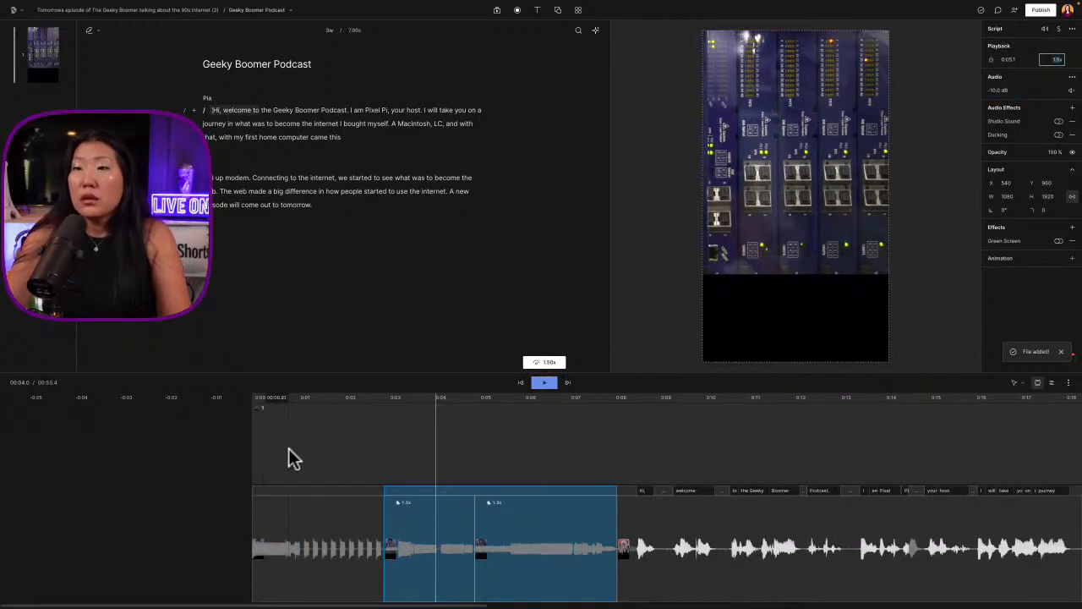
# Play the sped-up intro from the start and insert an empty paragraph above "Hi, welcome" in the script
pyautogui.click(258, 423)
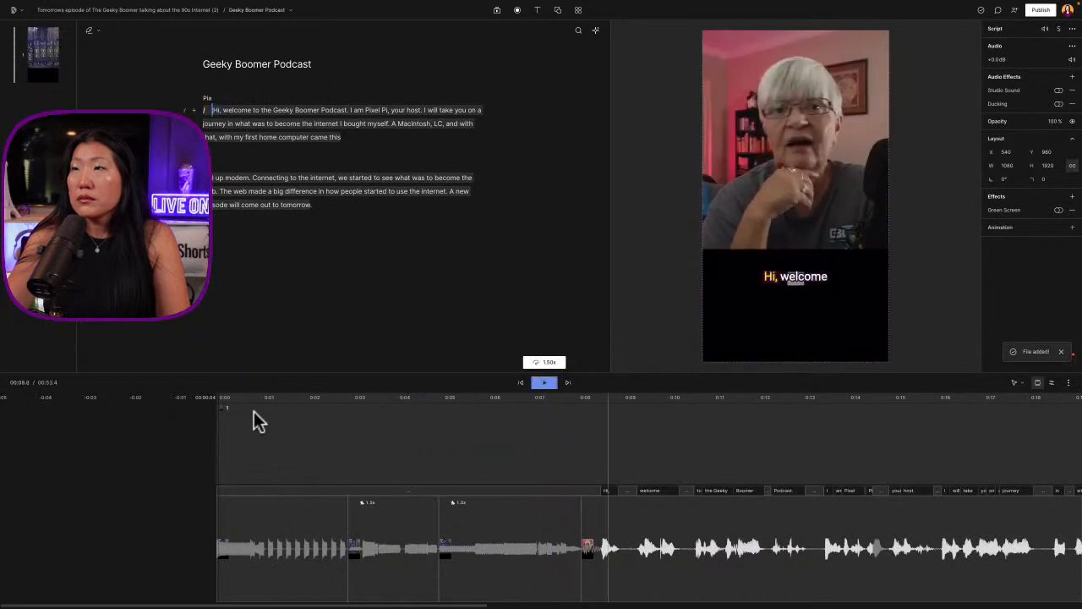
pyautogui.click(218, 421)
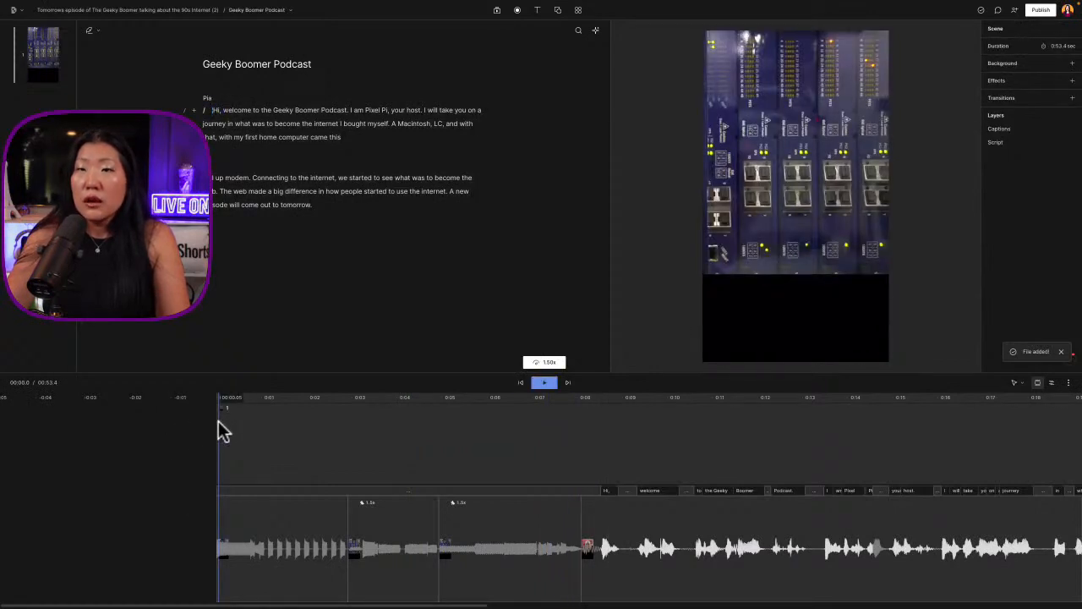
pyautogui.click(212, 109)
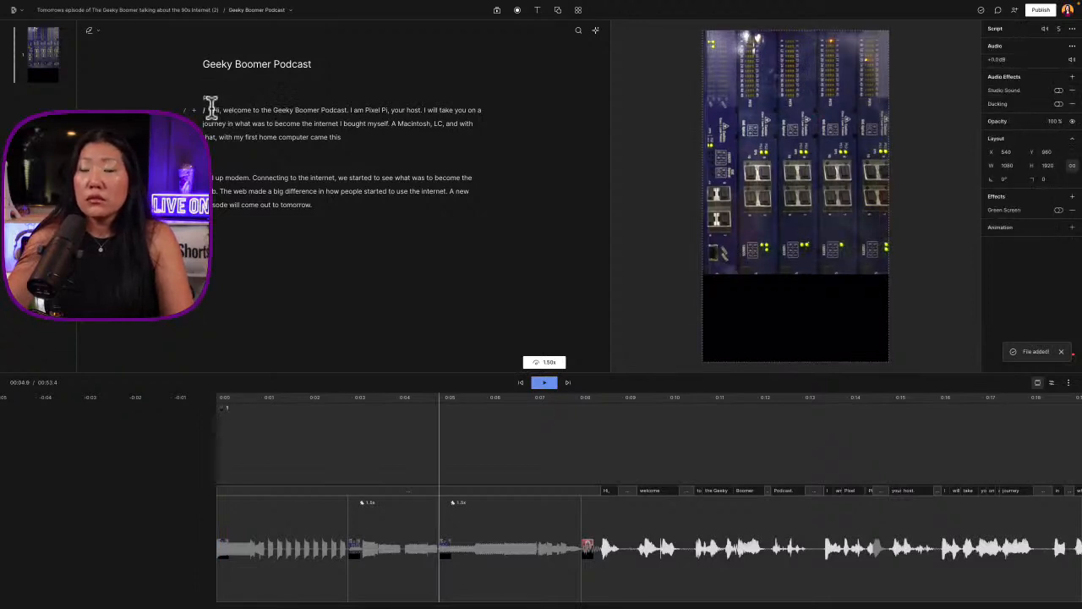
pyautogui.press('Return')
pyautogui.press('Return')
pyautogui.click(212, 108)
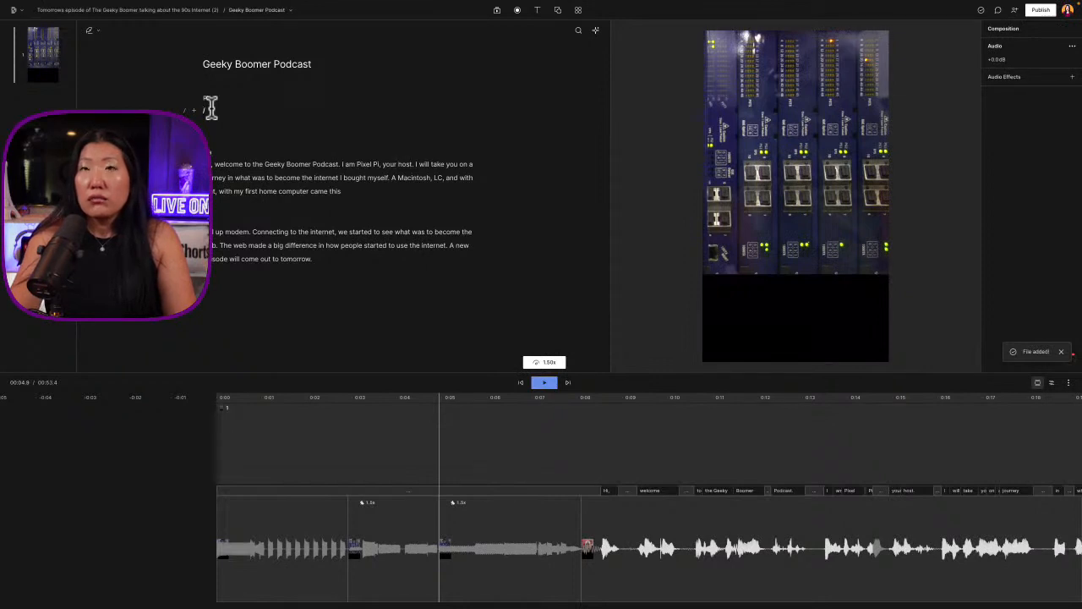
pyautogui.click(210, 107)
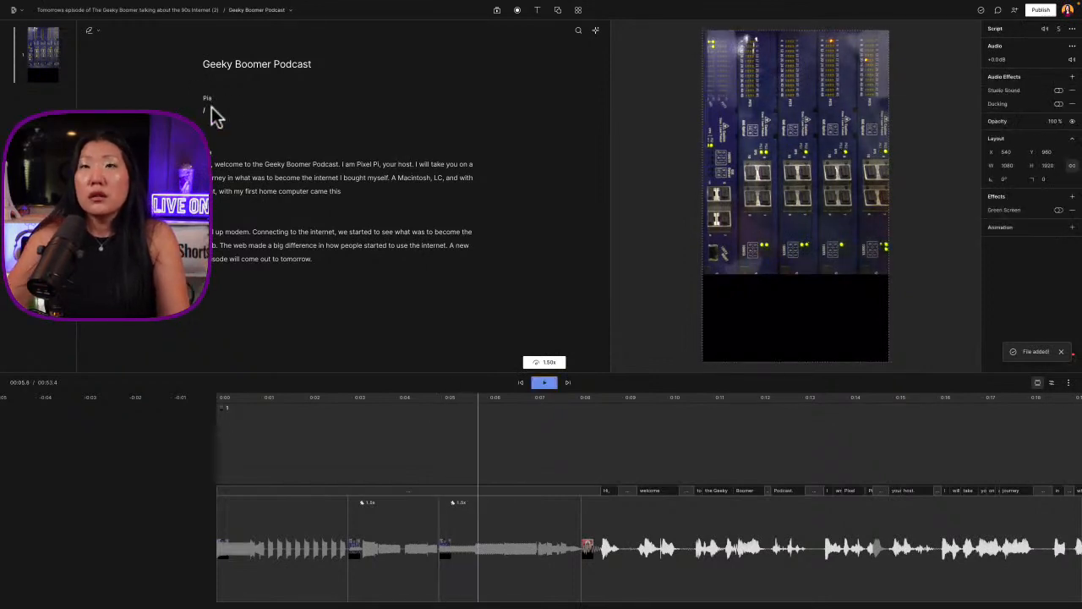
pyautogui.click(211, 109)
# Switch the script to write mode and enter "Do you know what this sound is?" in the empty opening paragraph
pyautogui.click(88, 32)
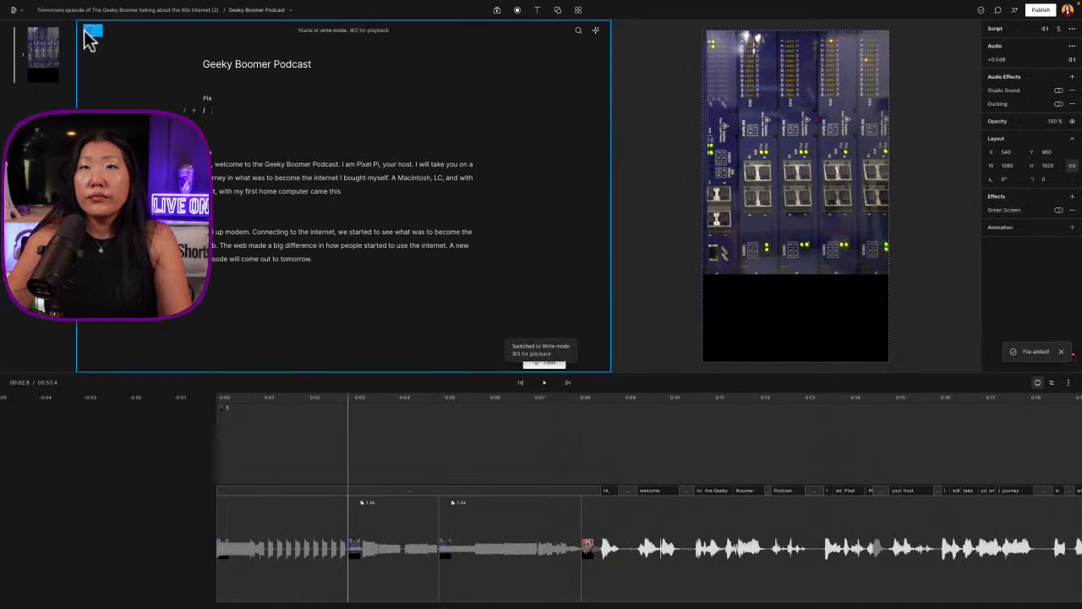
pyautogui.write('Do you know how')
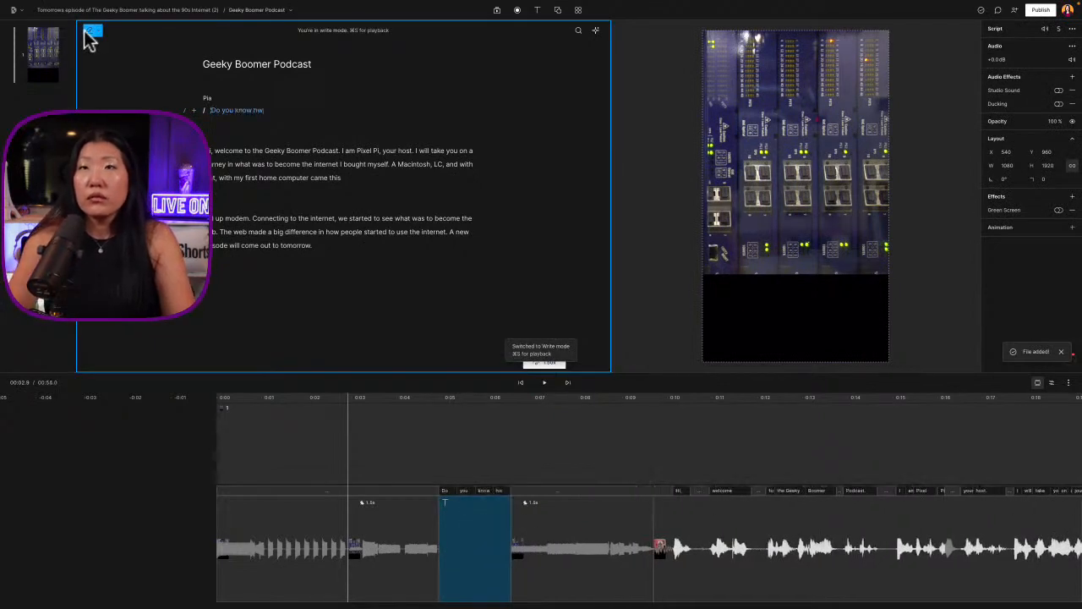
pyautogui.write('t this sou')
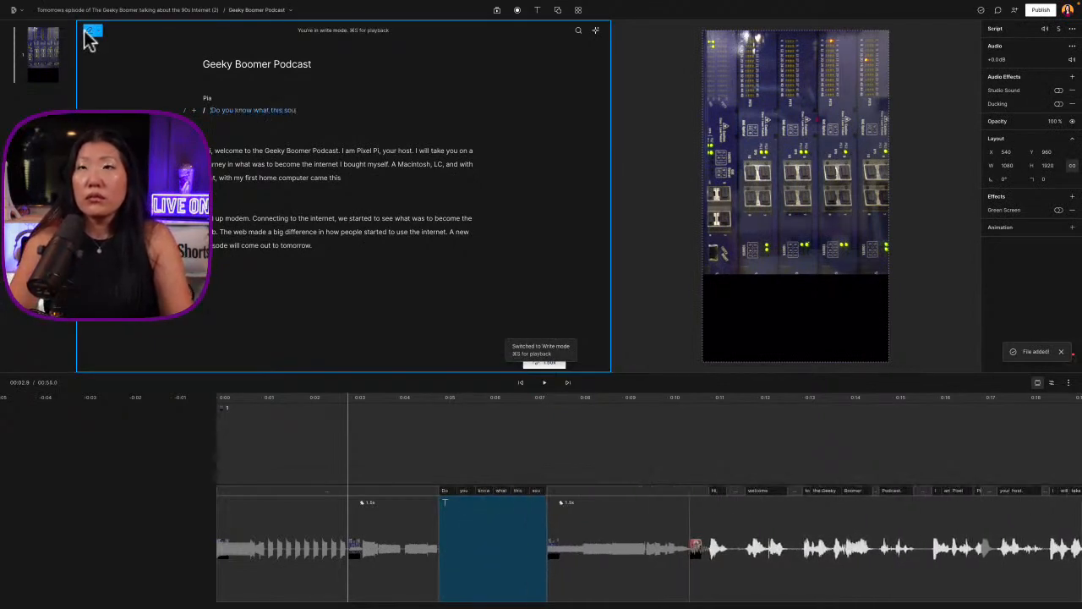
pyautogui.write('nd is?')
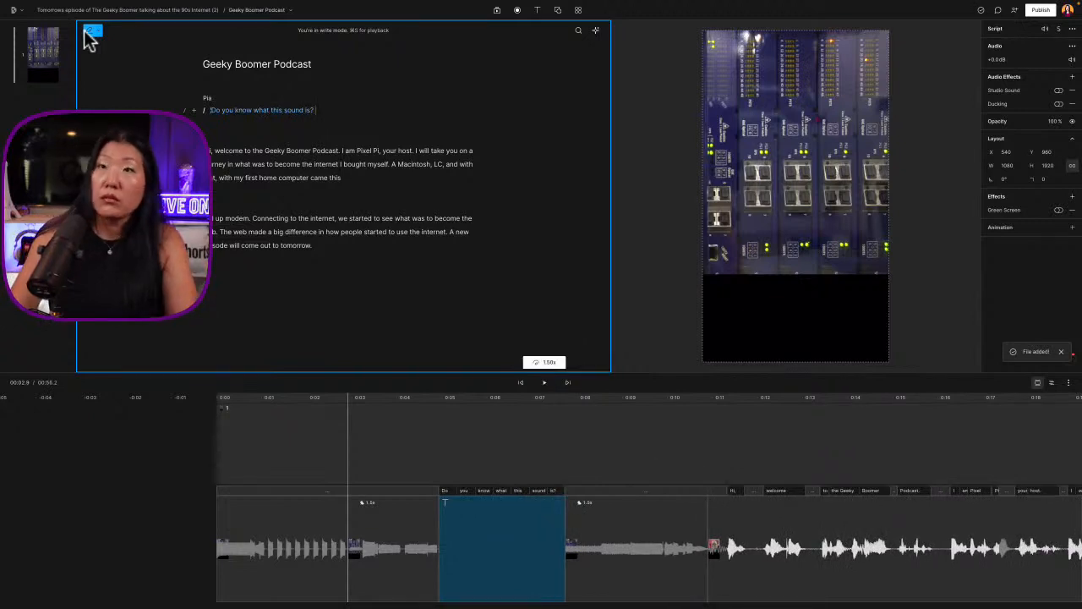
# Overdub the new opening question, assigning the stock voice Emily to the speaker
pyautogui.moveTo(330, 110); pyautogui.dragTo(207, 108)
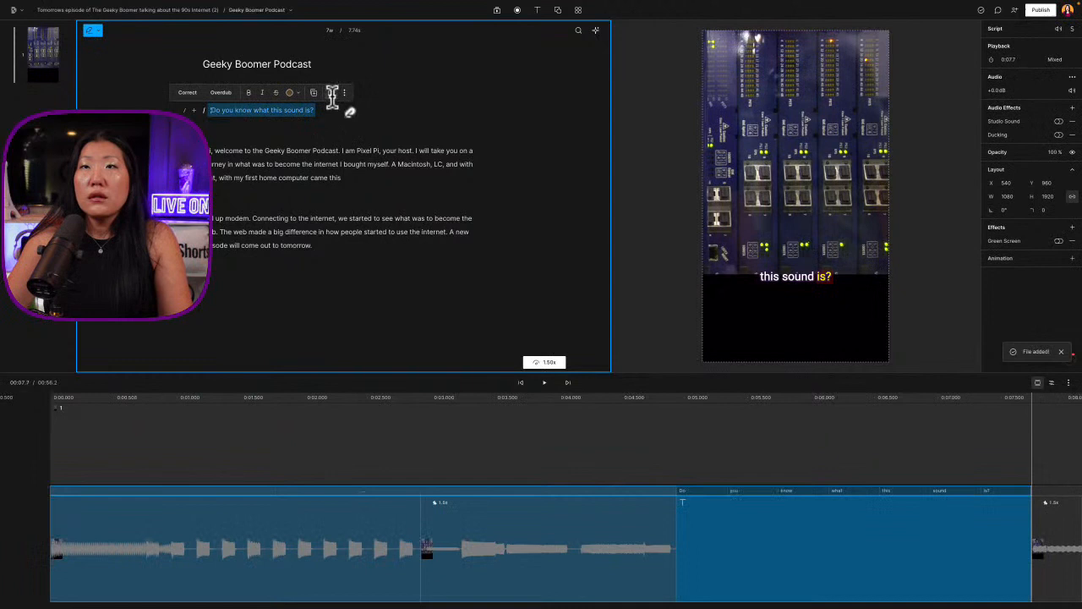
pyautogui.click(218, 90)
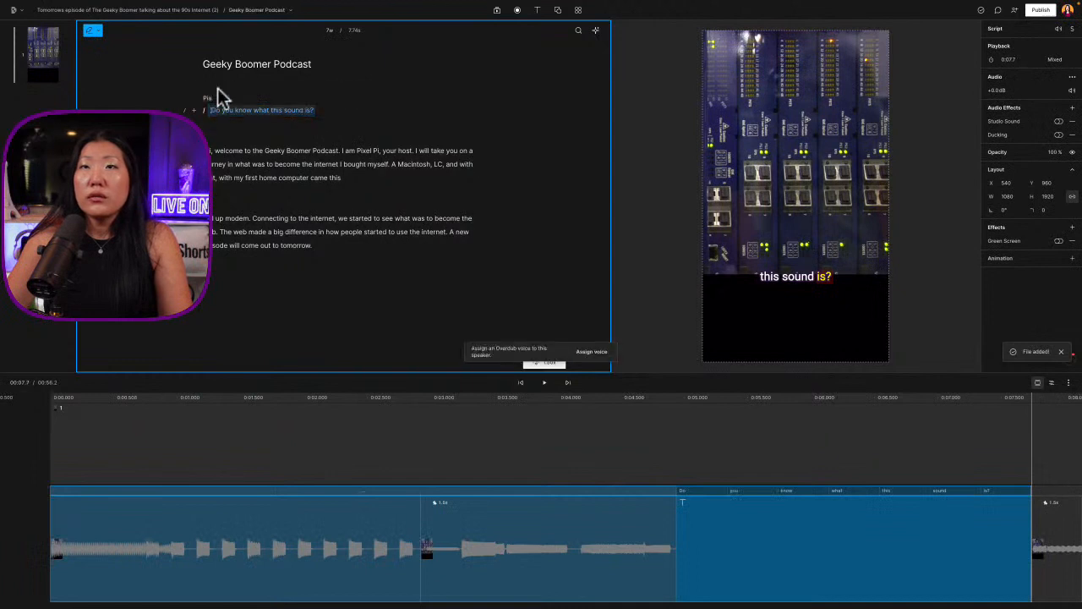
pyautogui.click(592, 350)
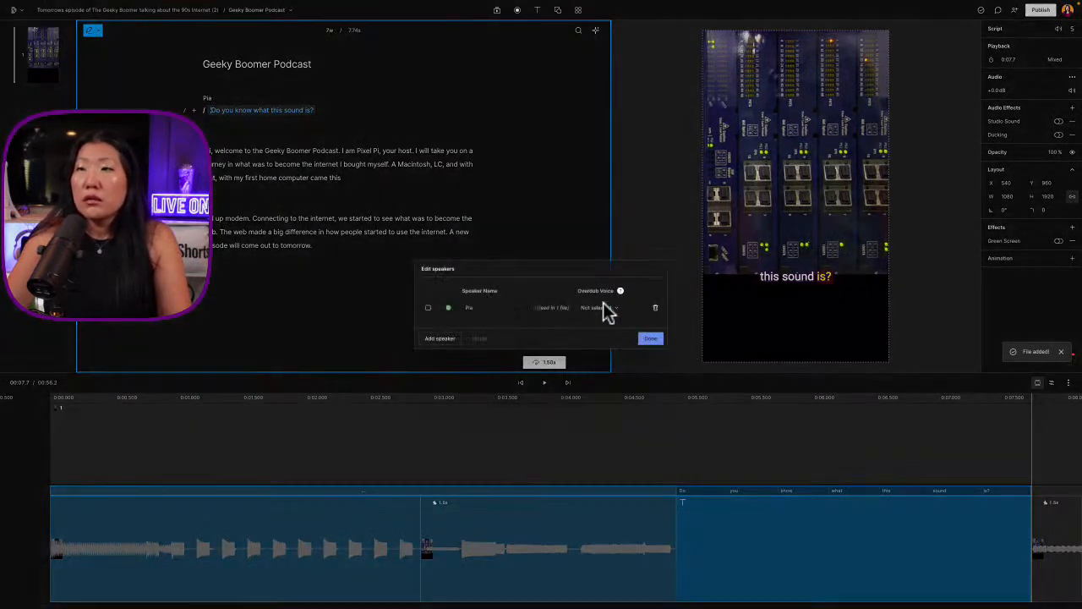
pyautogui.click(605, 308)
pyautogui.click(589, 337)
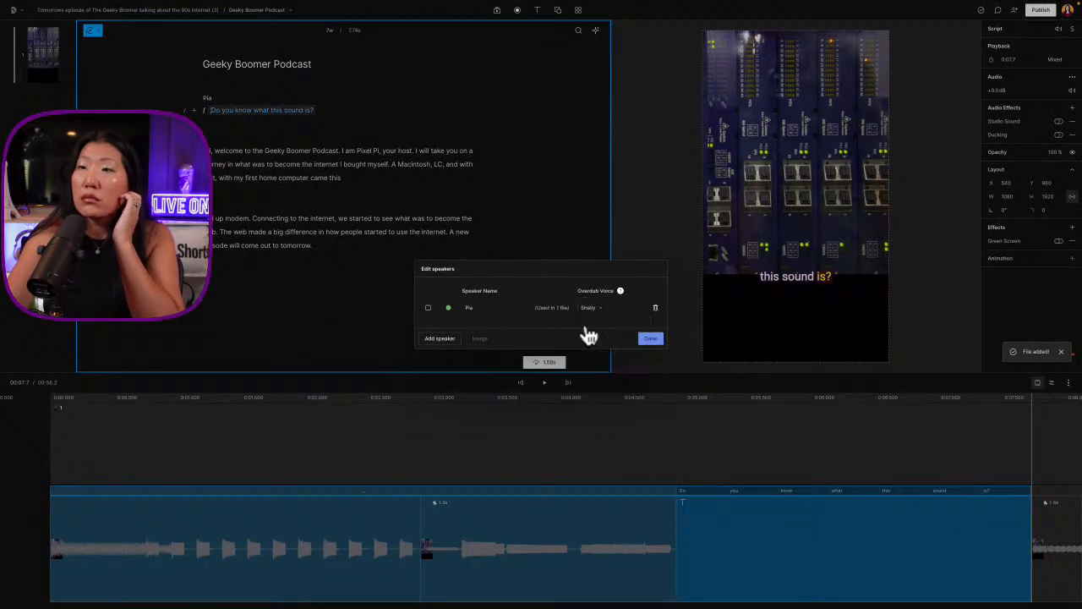
pyautogui.click(597, 310)
pyautogui.moveTo(582, 368)
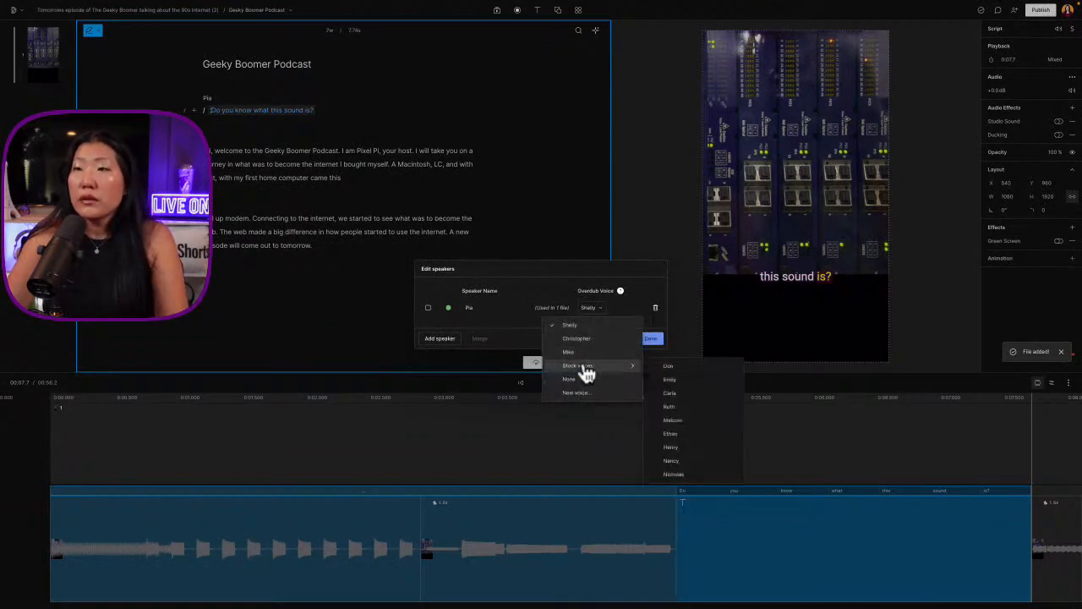
pyautogui.click(675, 385)
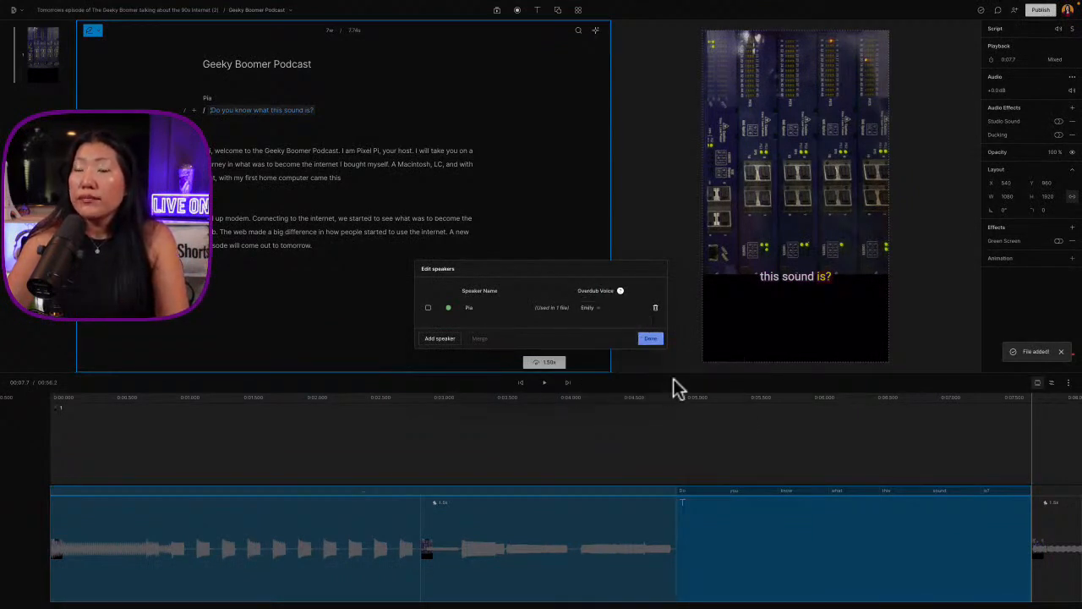
pyautogui.click(651, 339)
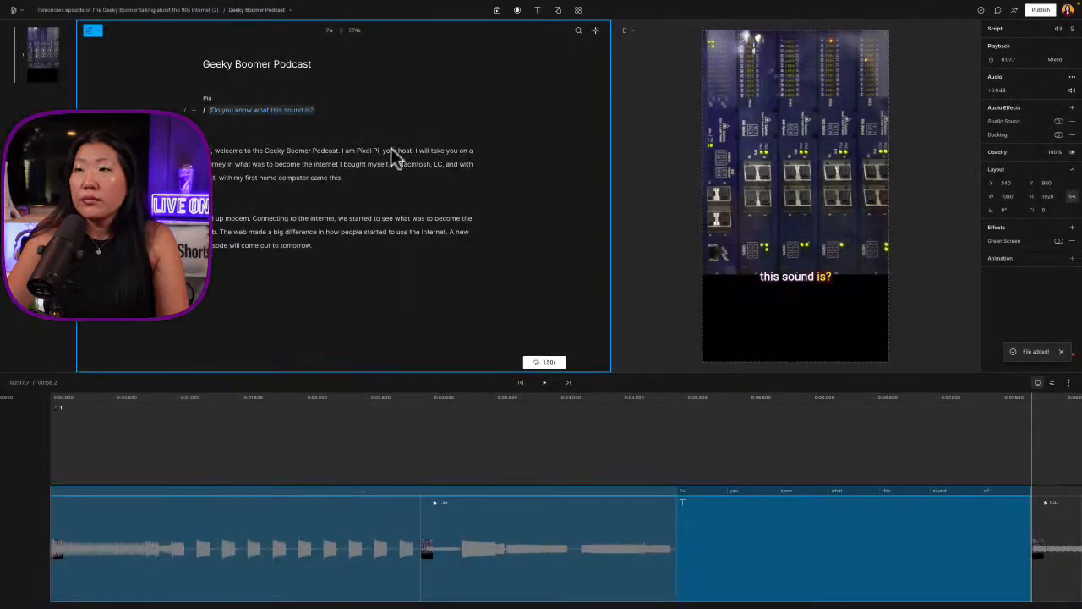
# Try deleting the opening question, undo that, and remove the extra paragraph break between it and "Hi, welcome"
pyautogui.click(212, 109)
pyautogui.press('BackSpace')
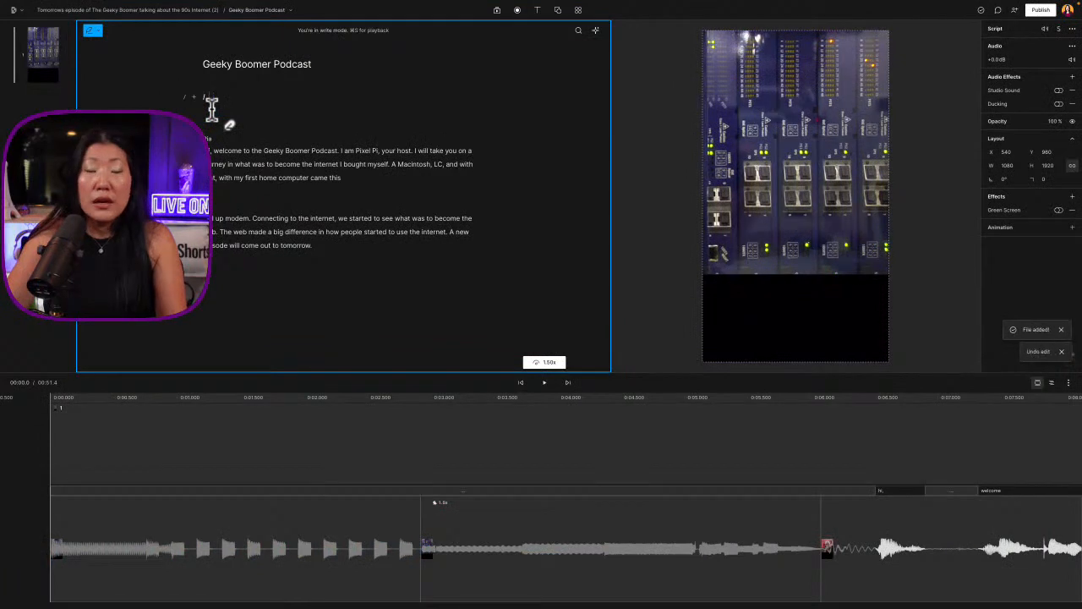
pyautogui.press('super+z')
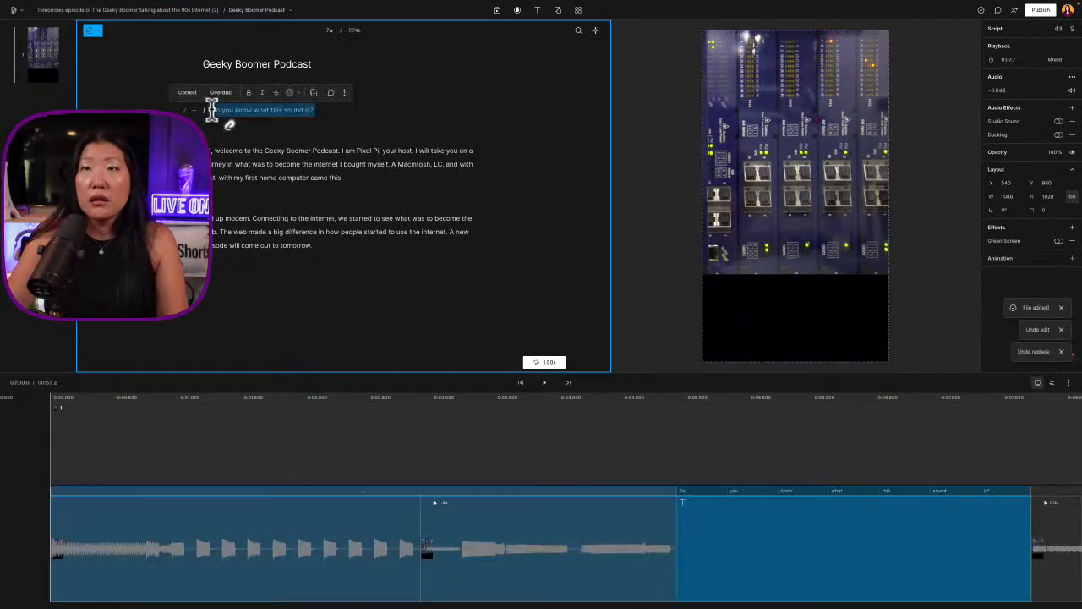
pyautogui.press('BackSpace')
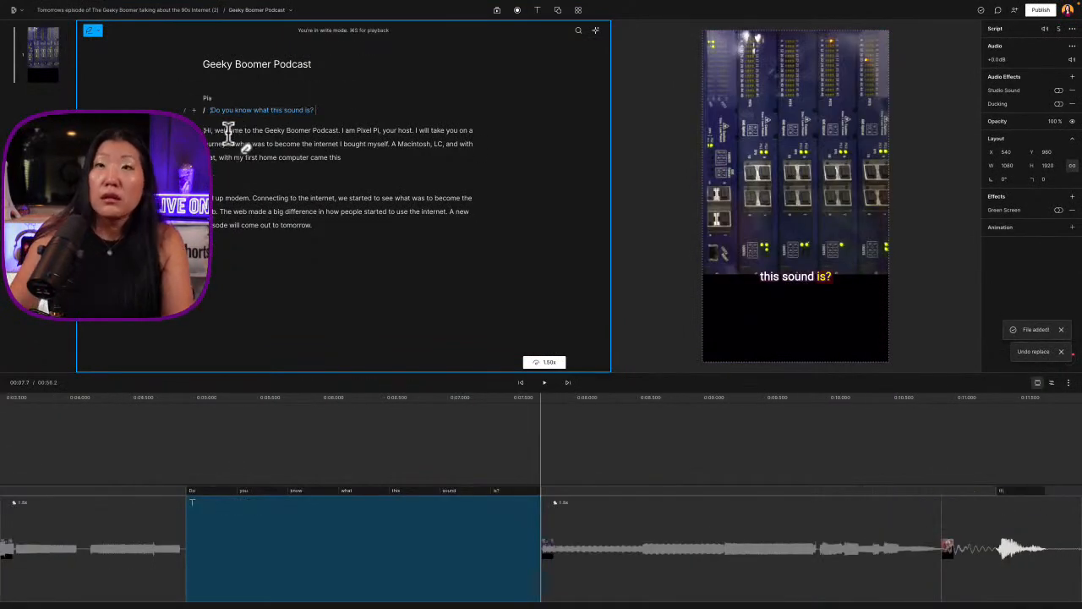
# Return to the opening question in the script and play its voice clip on the timeline
pyautogui.click(356, 144)
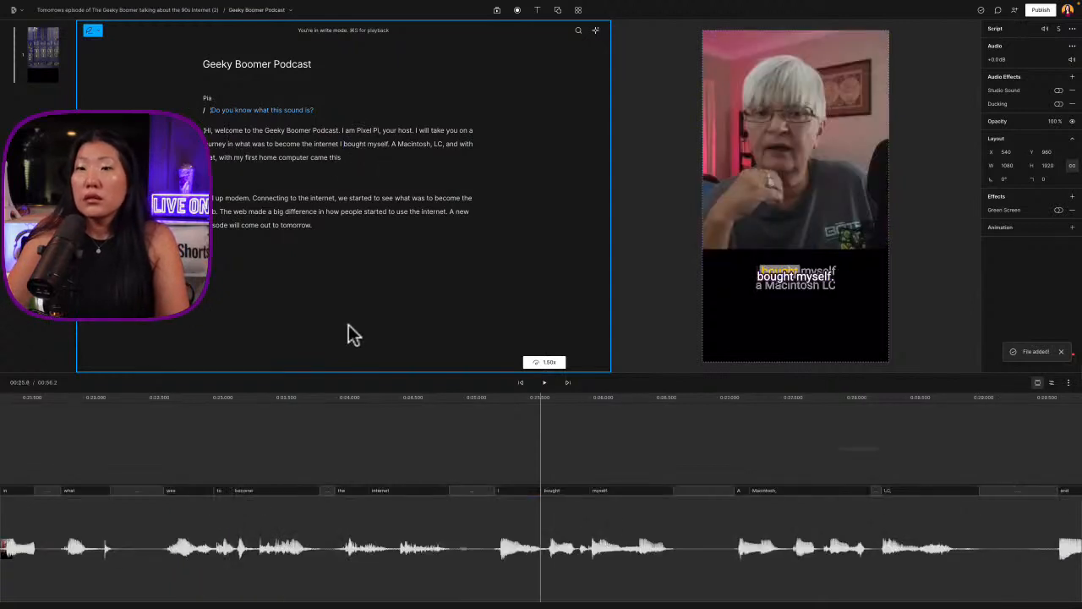
pyautogui.click(210, 109)
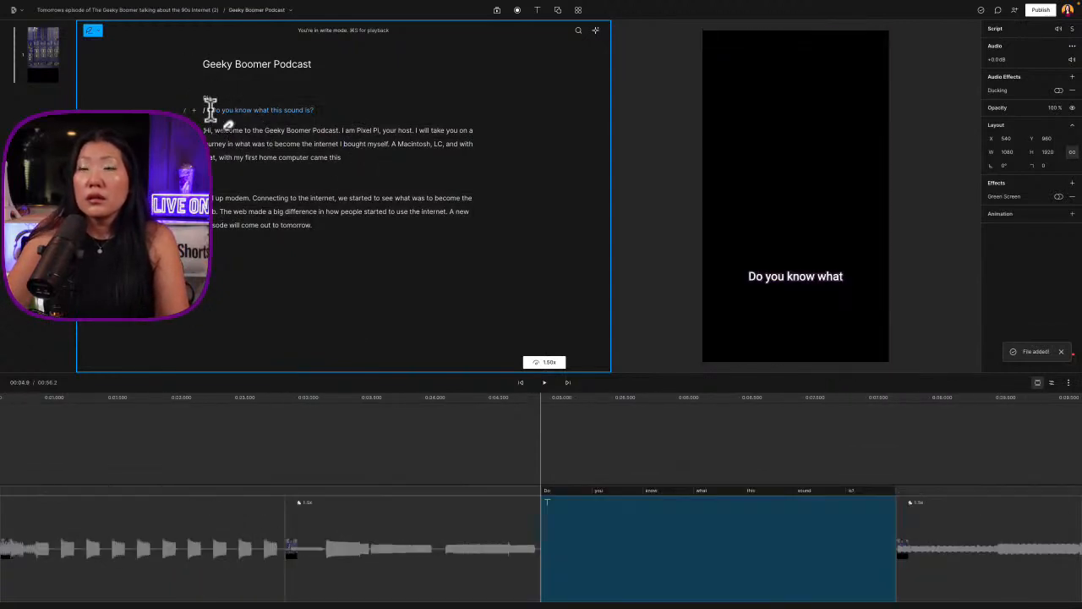
pyautogui.hscroll(-3, 684, 584)
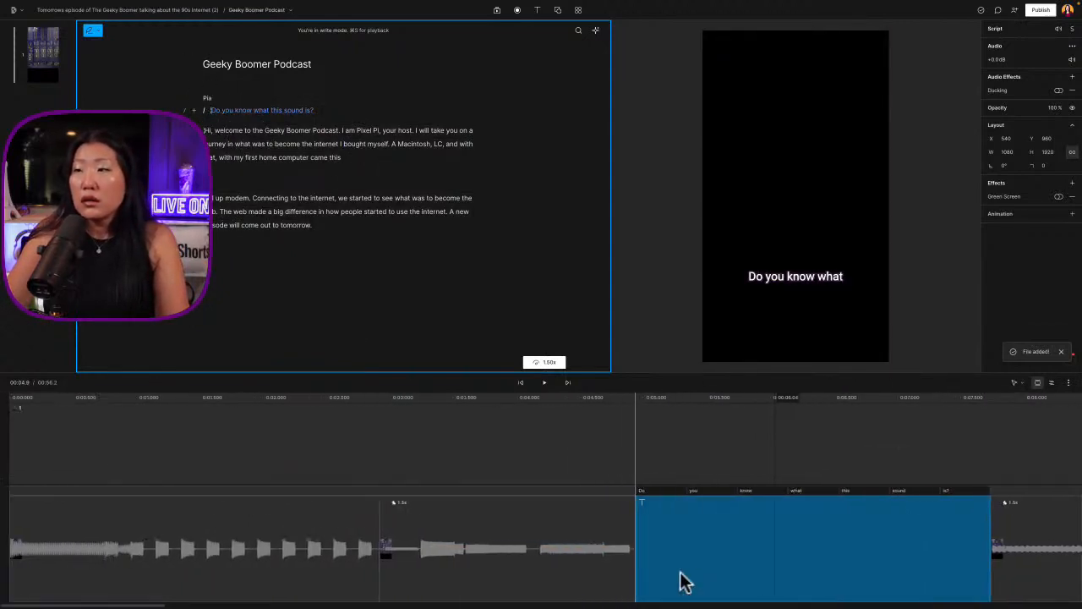
pyautogui.press('space')
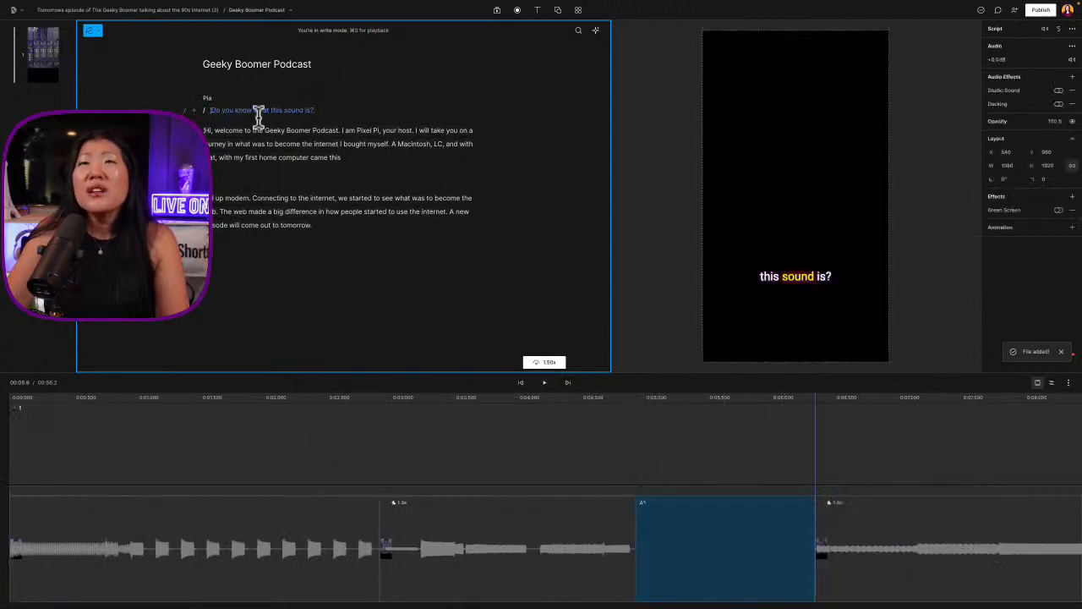
# Move the overdubbed voice clip to the layer above the modem sound and align it with the start of the video
pyautogui.click(672, 515)
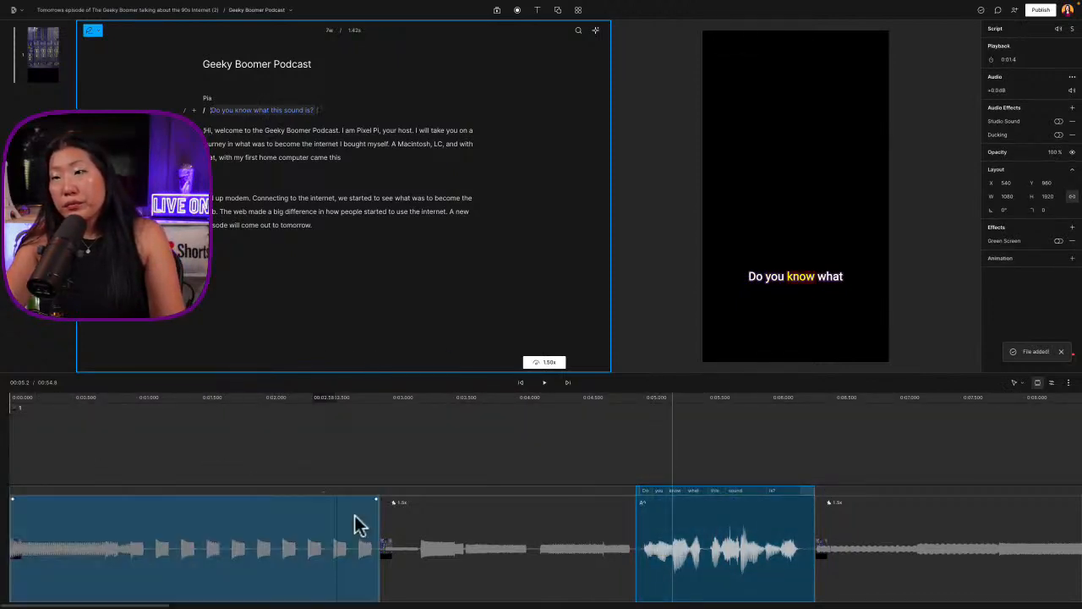
pyautogui.moveTo(723, 509); pyautogui.dragTo(375, 421)
pyautogui.hscroll(-3, 409, 452)
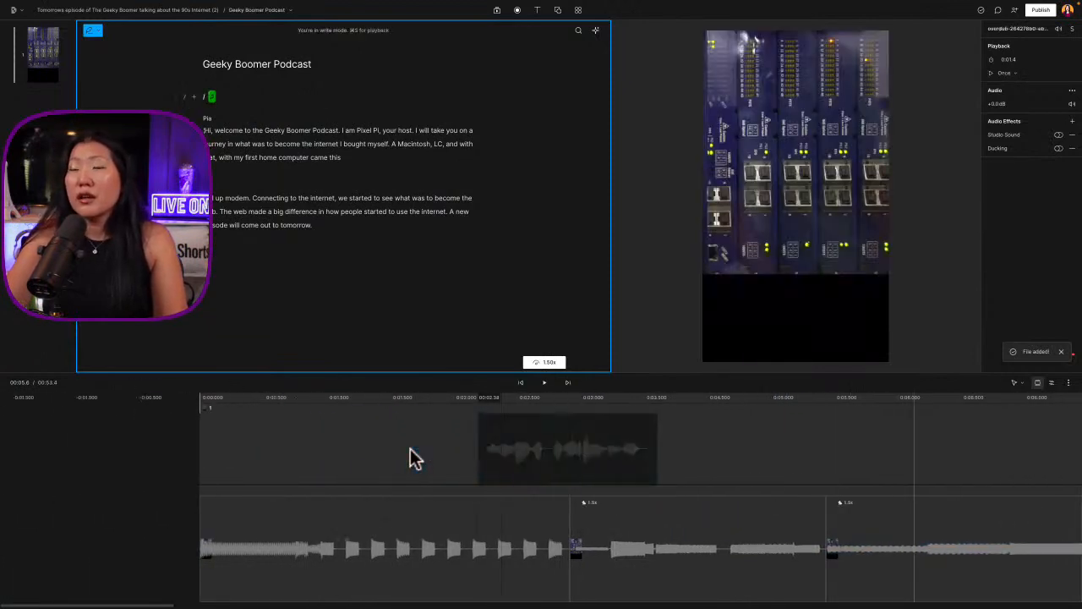
pyautogui.moveTo(590, 432); pyautogui.dragTo(309, 426)
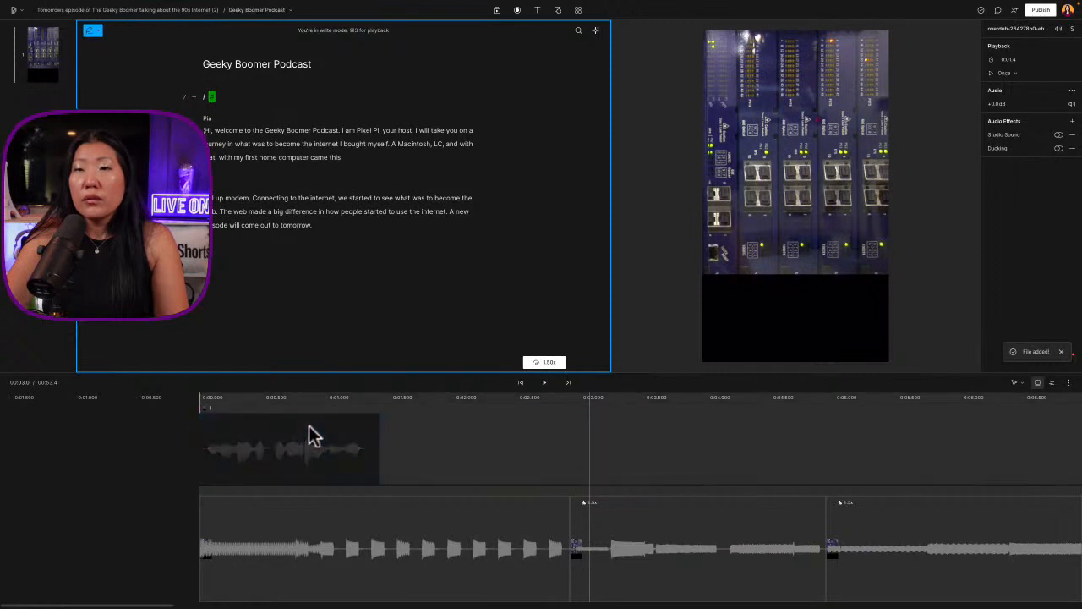
# Play the intro from the start to check the voice over the modem sound, and review the following segments
pyautogui.click(214, 396)
pyautogui.press('space')
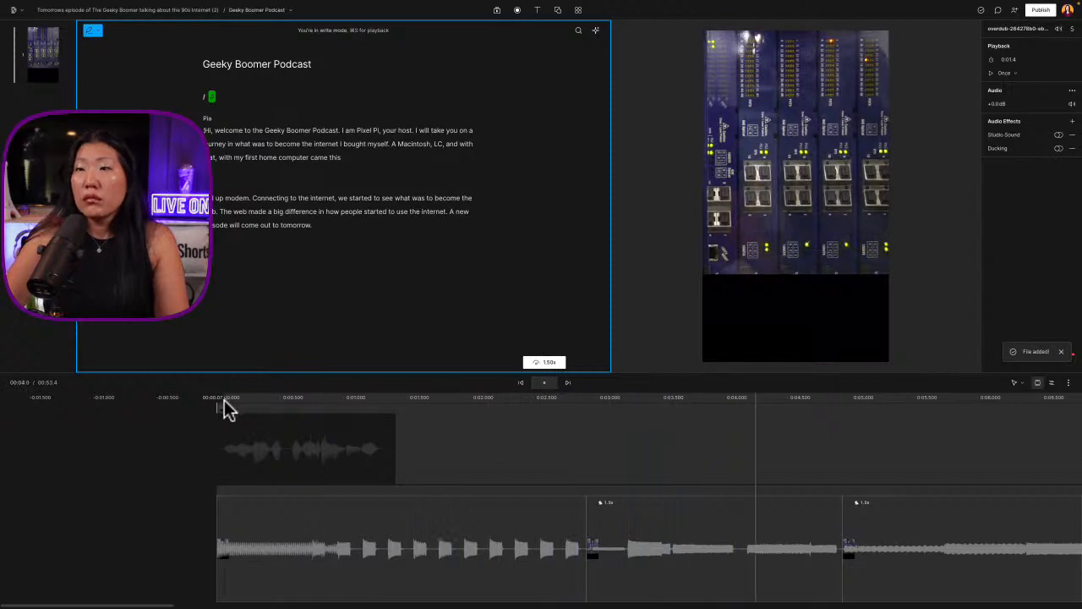
pyautogui.press('space')
pyautogui.hscroll(5, 713, 557)
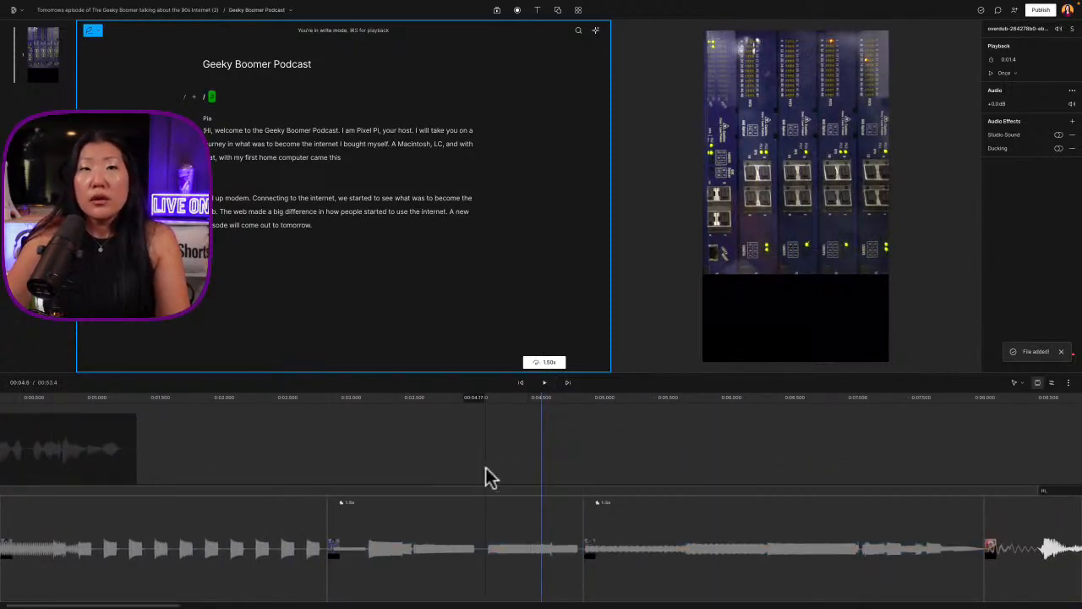
pyautogui.hscroll(1, 485, 466)
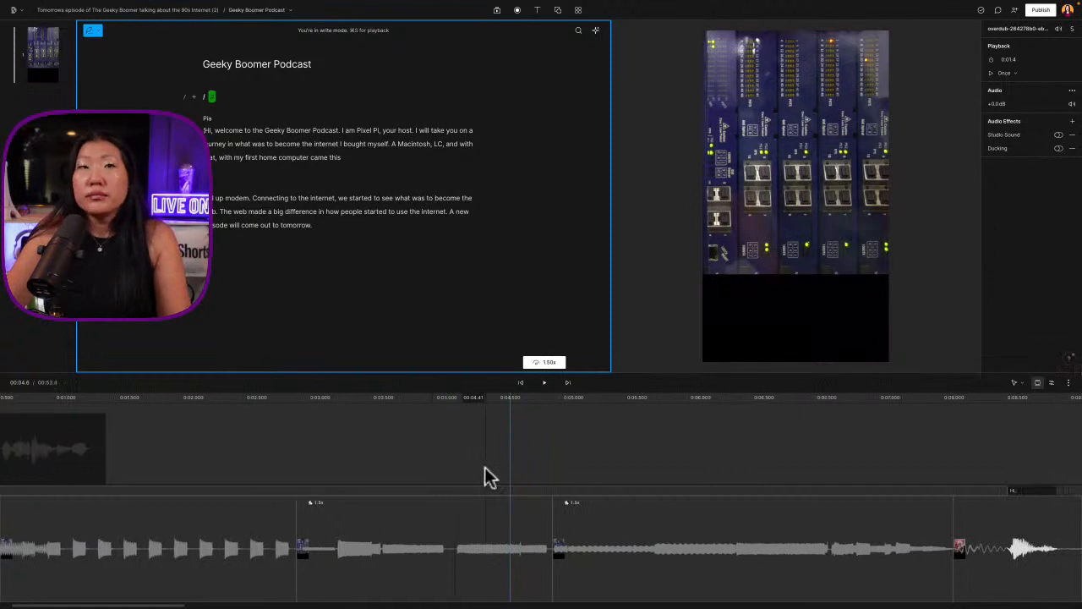
# Return to the start of the timeline and check the overdubbed voice clip above the modem sound
pyautogui.hscroll(-6, 444, 474)
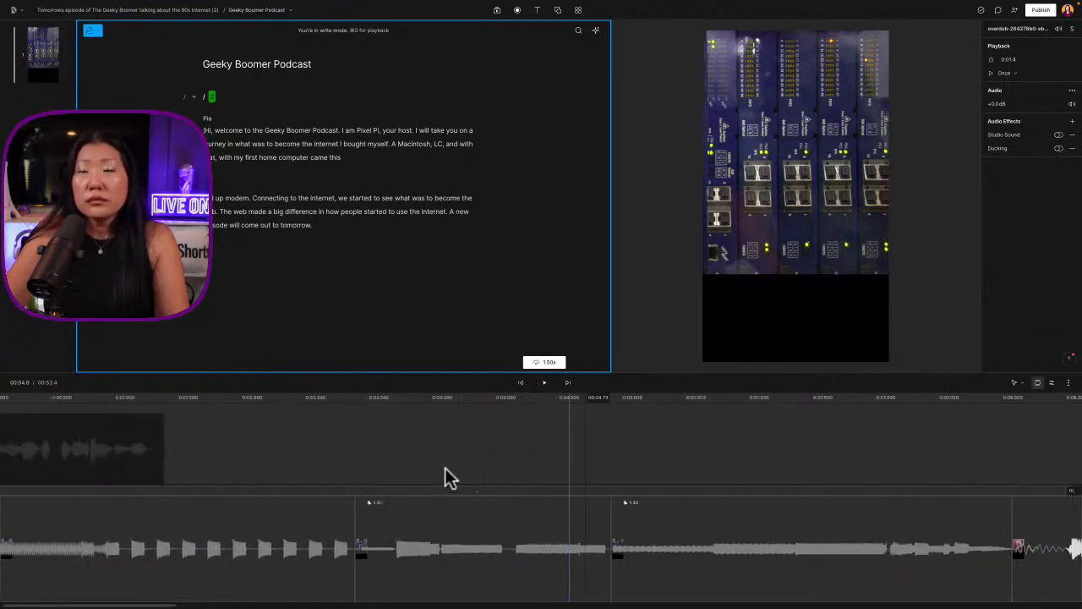
pyautogui.click(216, 398)
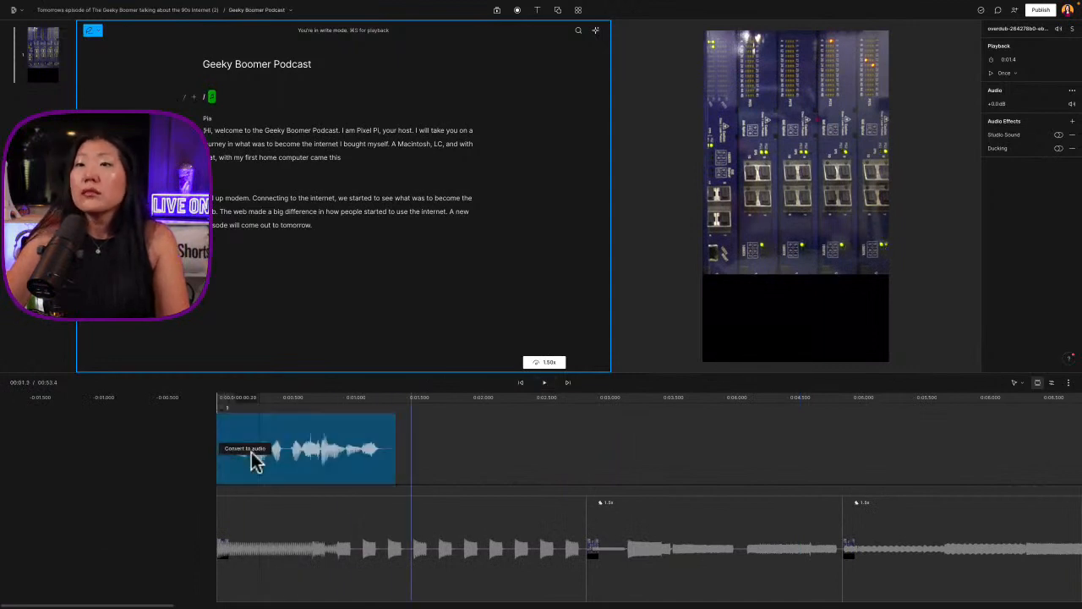
pyautogui.click(251, 451)
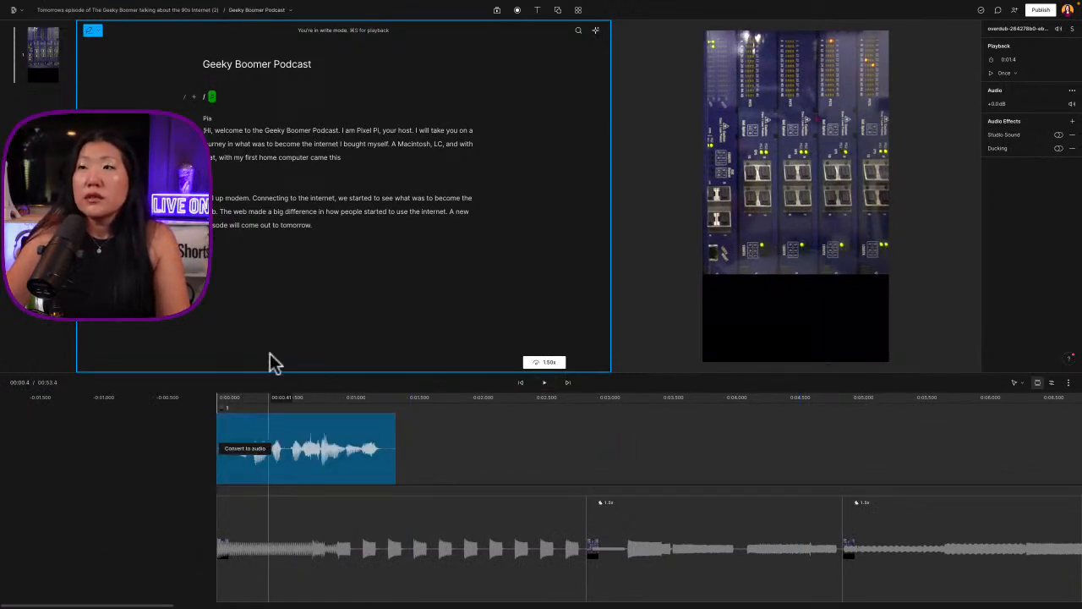
pyautogui.press('Delete')
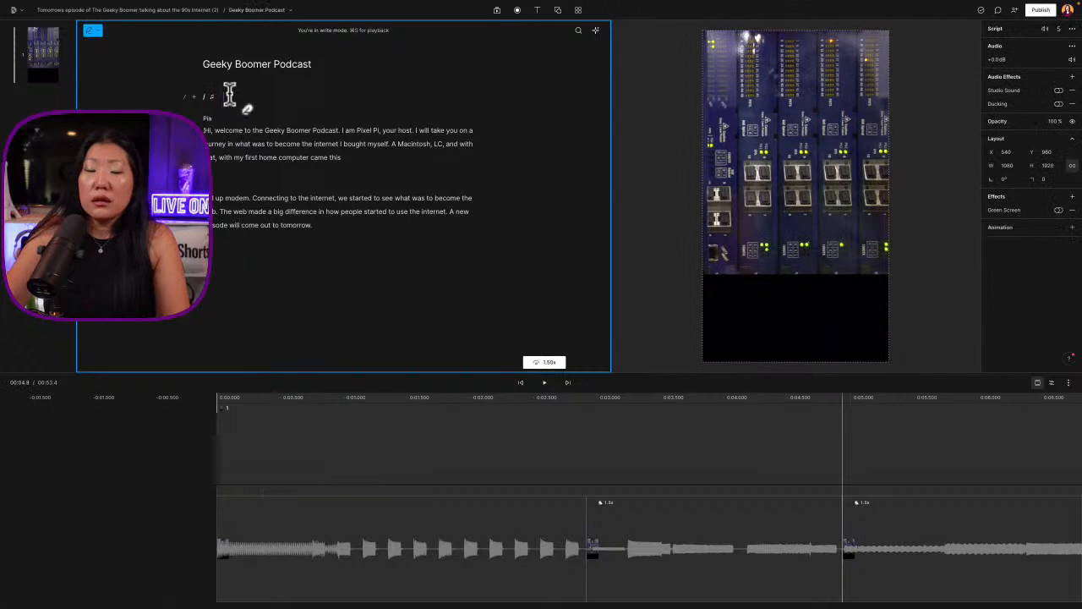
# Add a title over the modem footage reading "Do you", "know" and "this" on three separate lines
pyautogui.click(536, 10)
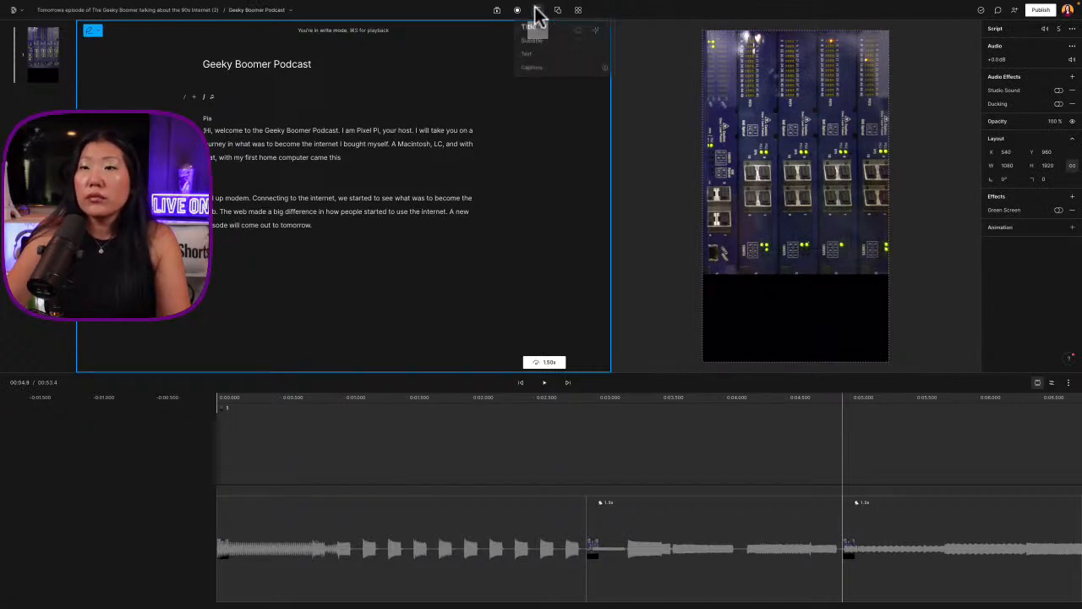
pyautogui.click(536, 34)
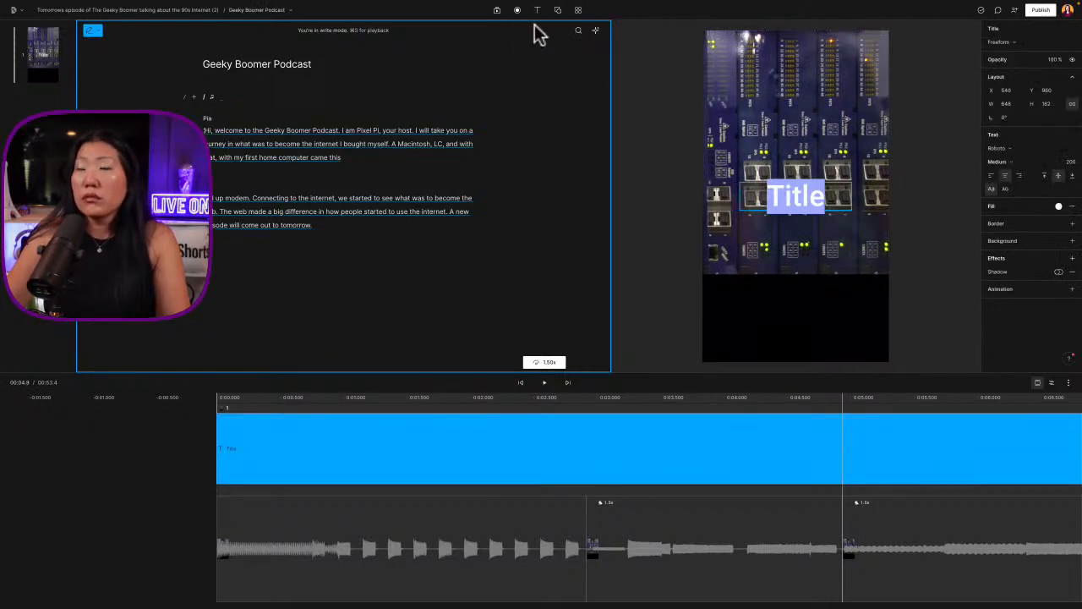
pyautogui.write('Do you')
pyautogui.press('Return')
pyautogui.write('Know')
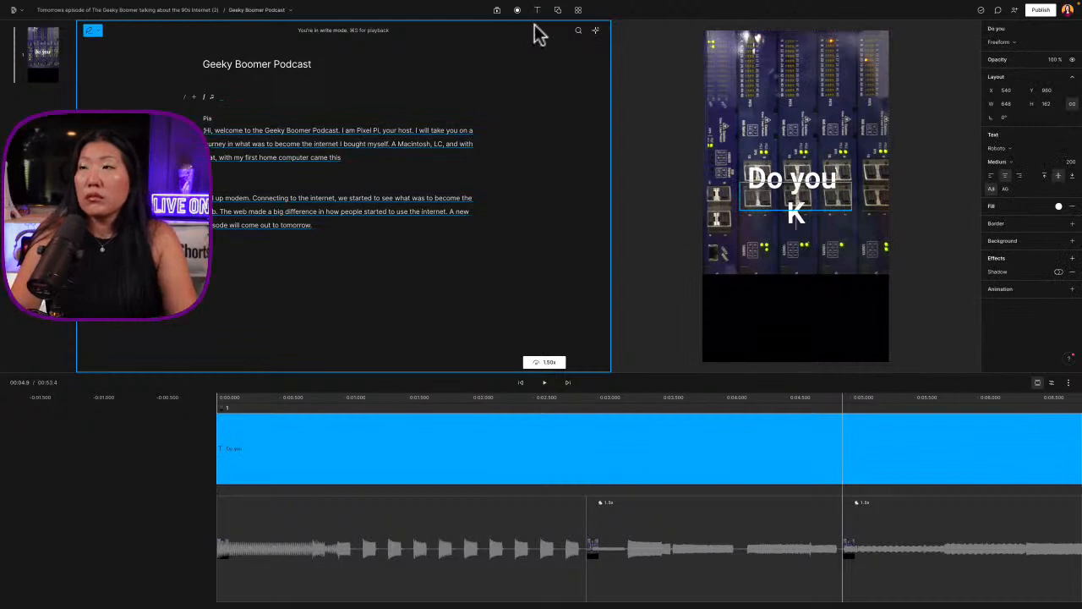
pyautogui.press('BackSpace')
pyautogui.press('BackSpace')
pyautogui.press('BackSpace')
pyautogui.press('BackSpace')
pyautogui.write('k')
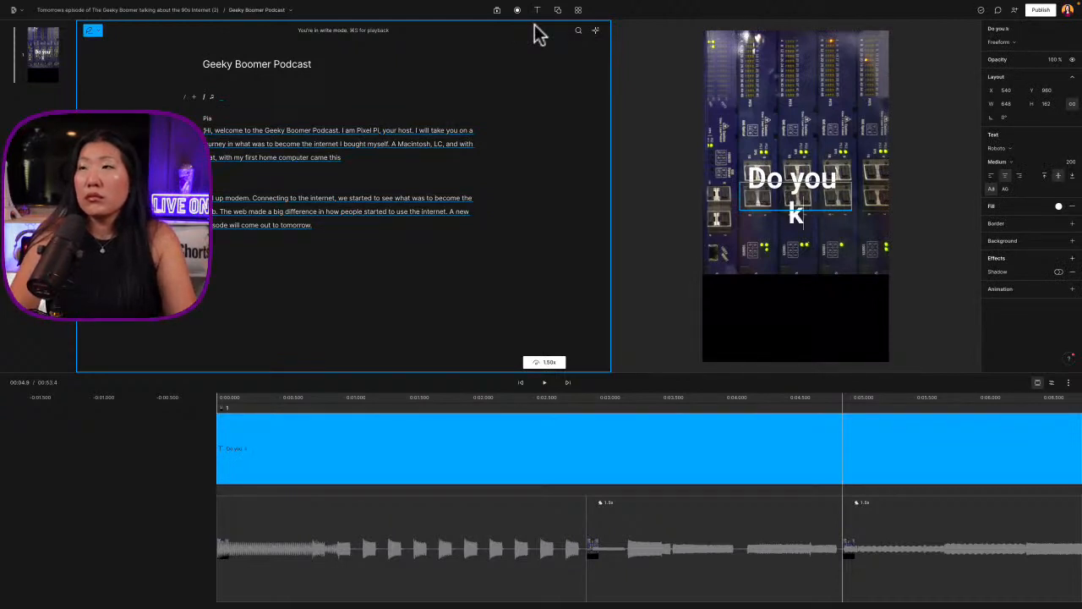
pyautogui.write('now')
pyautogui.press('Return')
pyautogui.write('this')
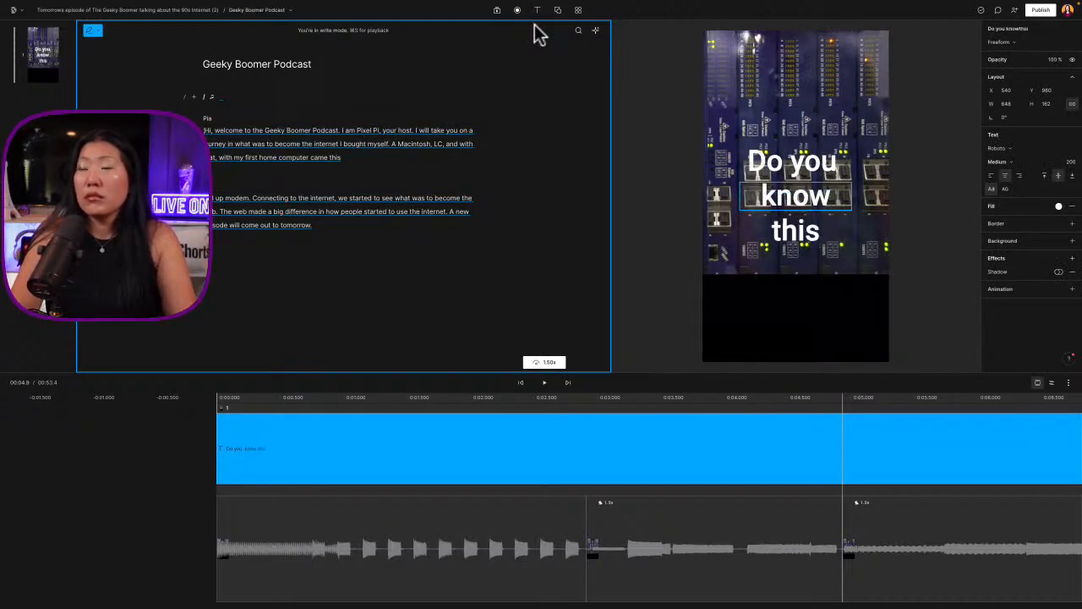
# Replace "this" with "THIS" in the title and add "sound?" on a fourth line
pyautogui.press('BackSpace')
pyautogui.press('BackSpace')
pyautogui.press('BackSpace')
pyautogui.write('THIS')
pyautogui.press('Return')
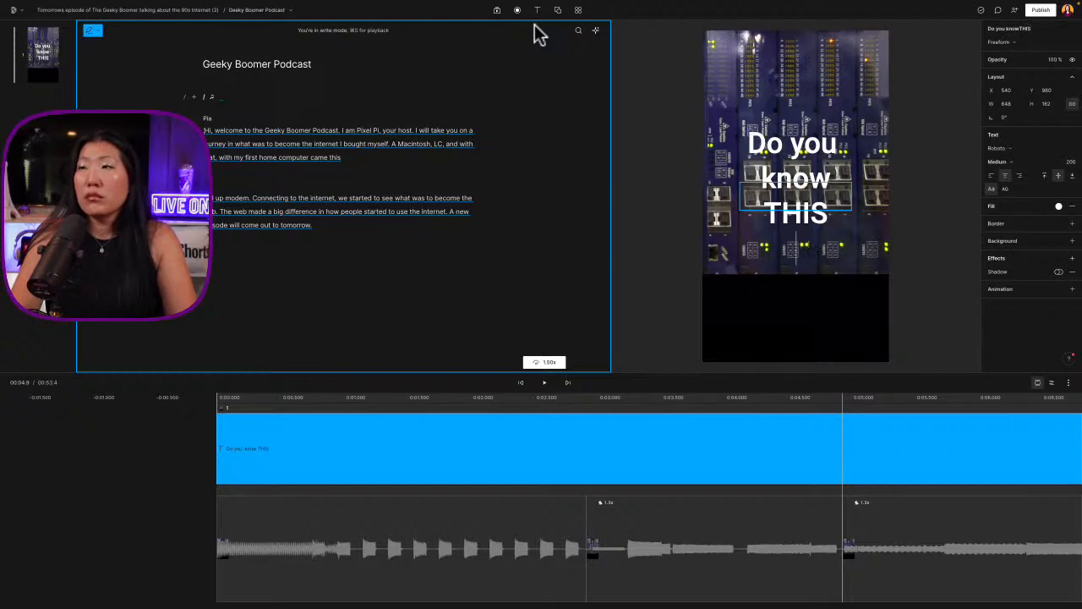
pyautogui.write('sound?')
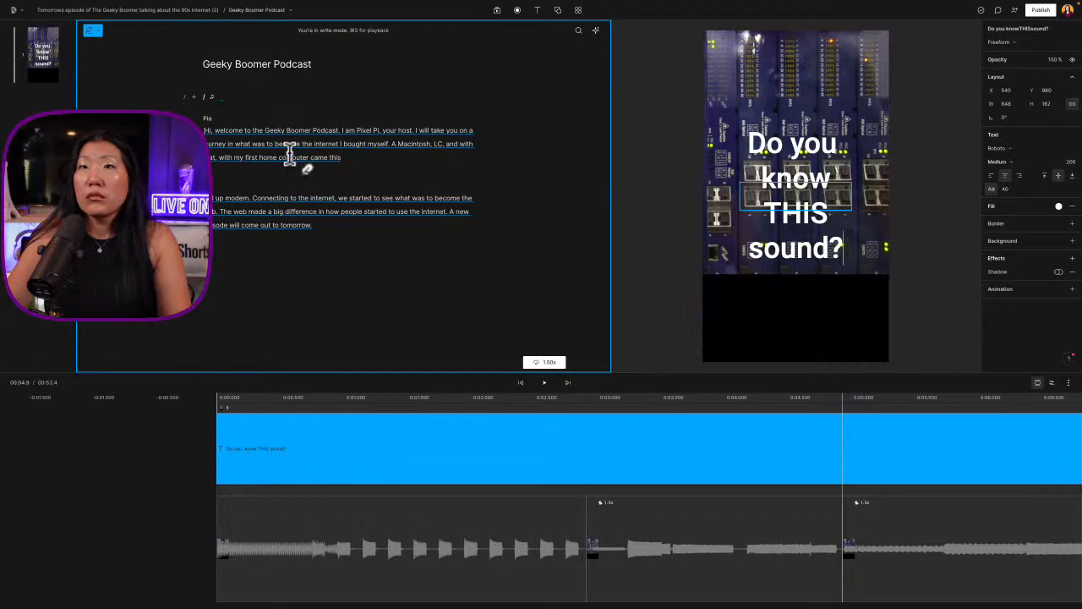
# Enlarge the modem footage to about 1538 × 2734 to fill the vertical frame, and play the intro from the start
pyautogui.click(230, 109)
pyautogui.click(837, 261)
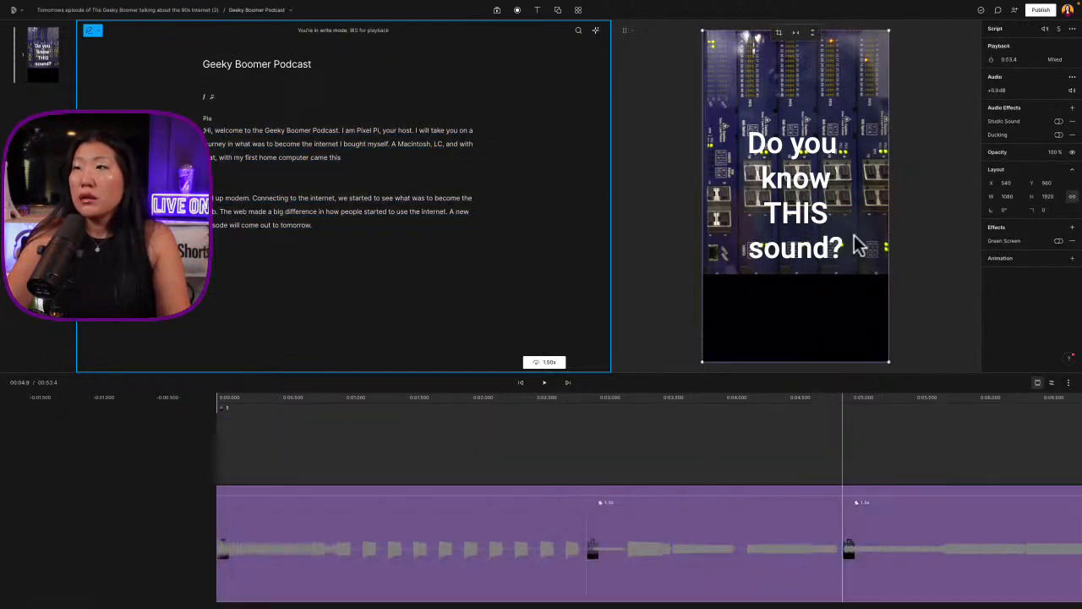
pyautogui.moveTo(888, 362); pyautogui.dragTo(966, 459)
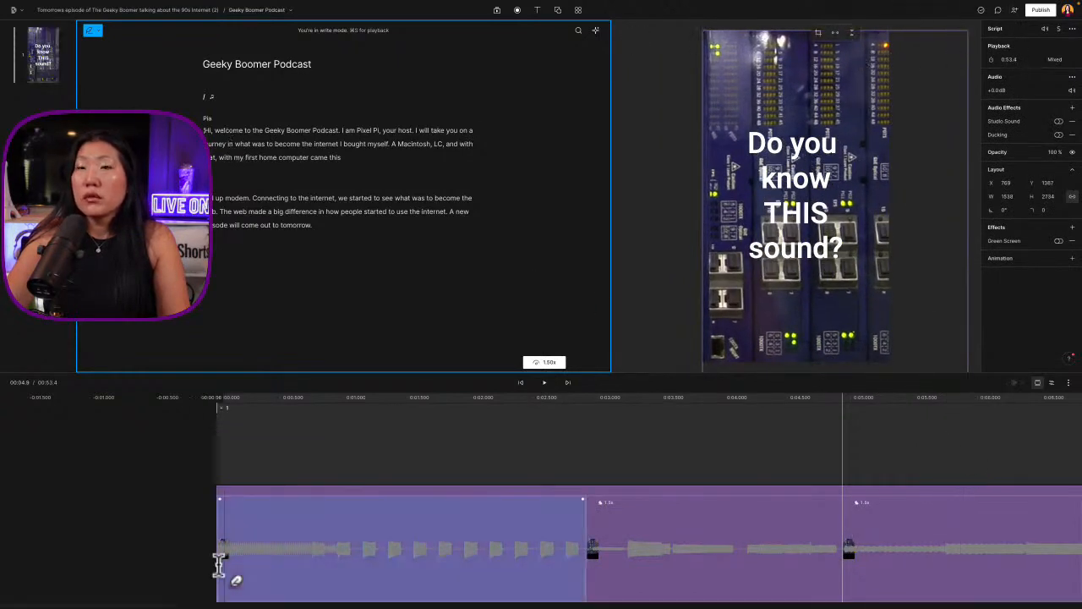
pyautogui.click(221, 404)
pyautogui.press('space')
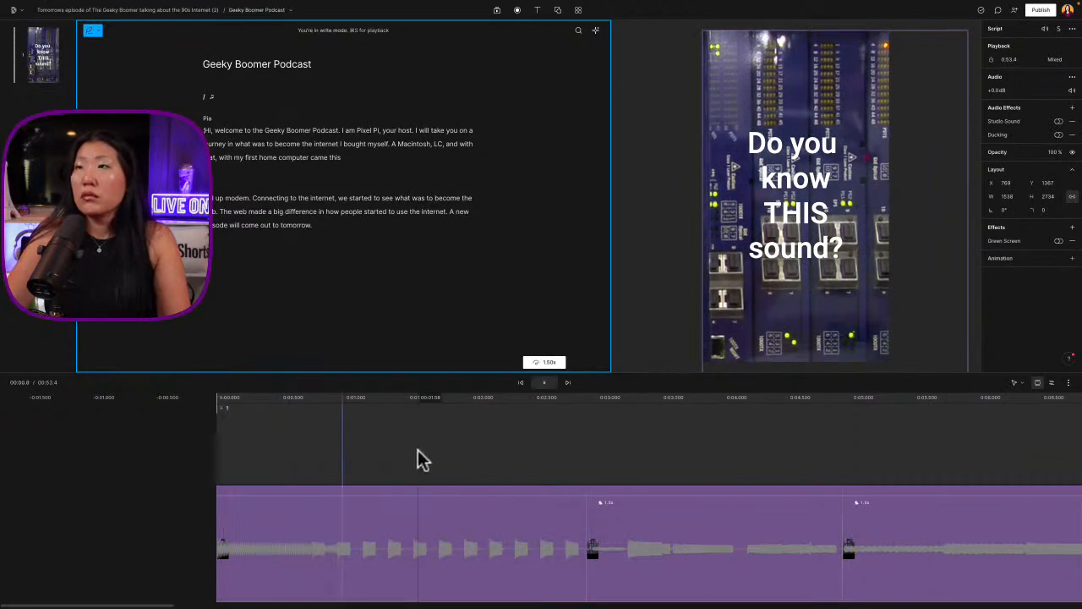
pyautogui.press('space')
# Expand the timeline to show all layers, select the question title and enlarge its text box to about 682 × 351
pyautogui.click(803, 147)
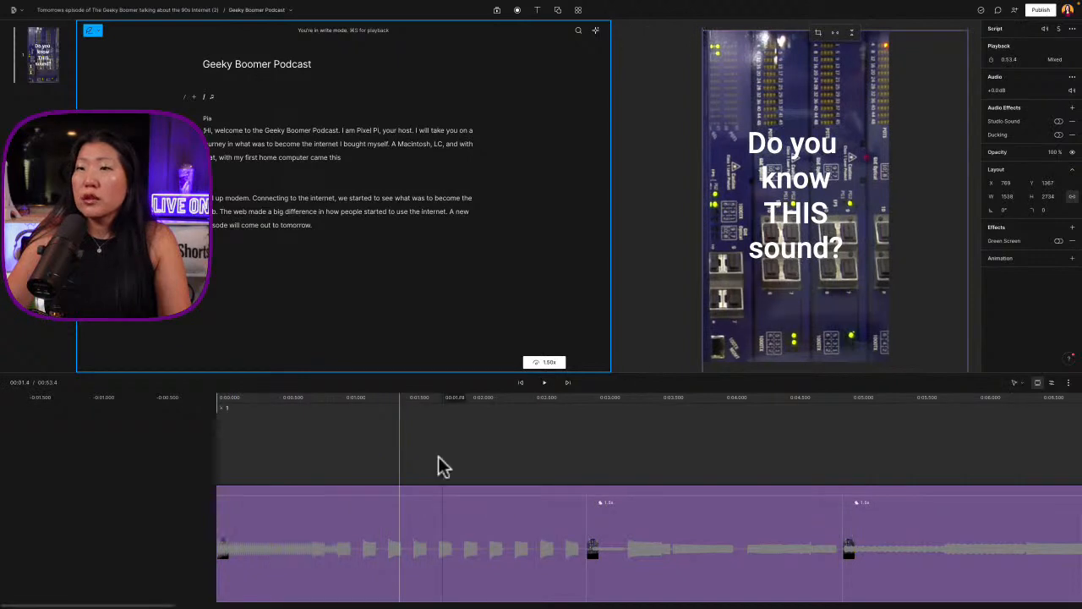
pyautogui.click(568, 498)
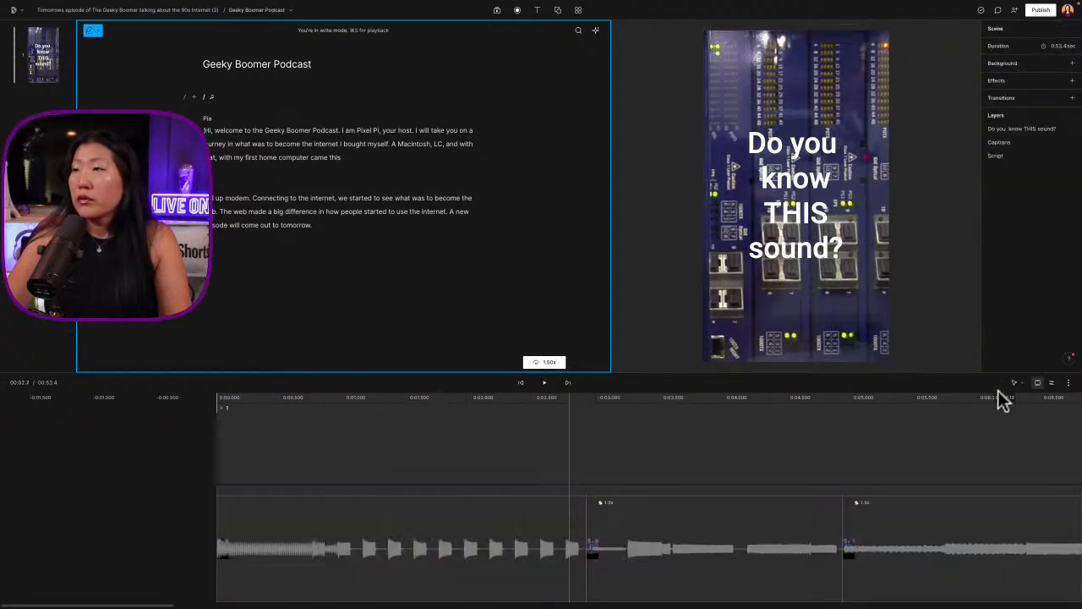
pyautogui.click(1049, 385)
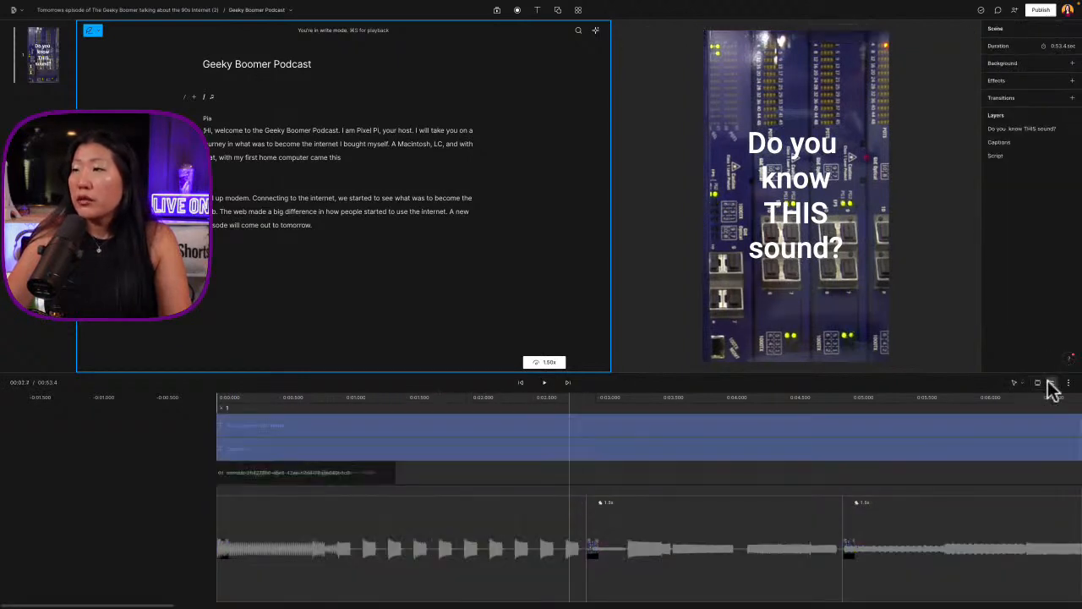
pyautogui.click(242, 427)
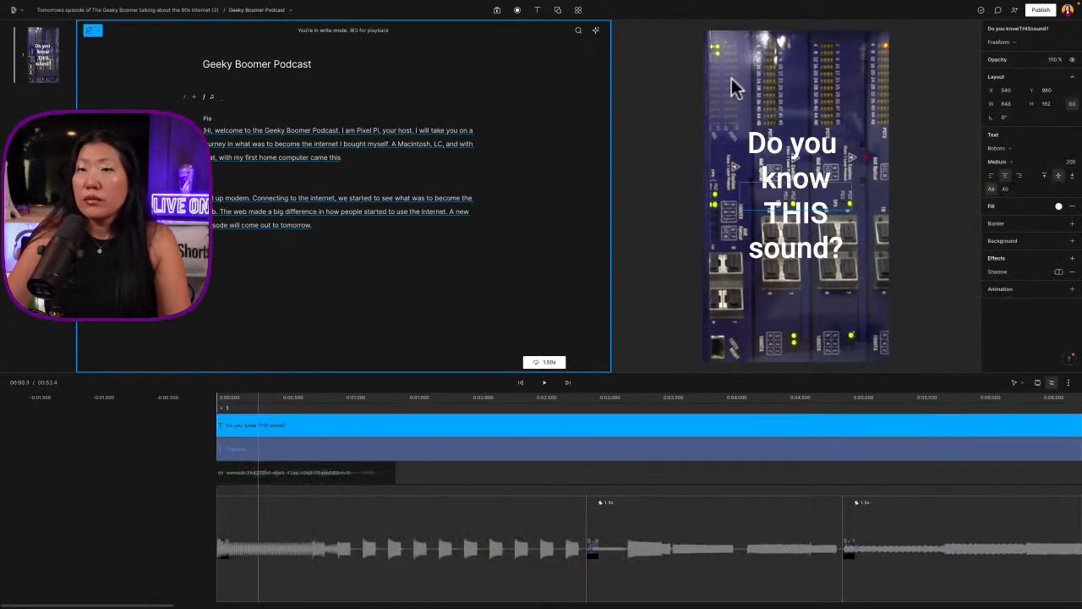
pyautogui.click(290, 425)
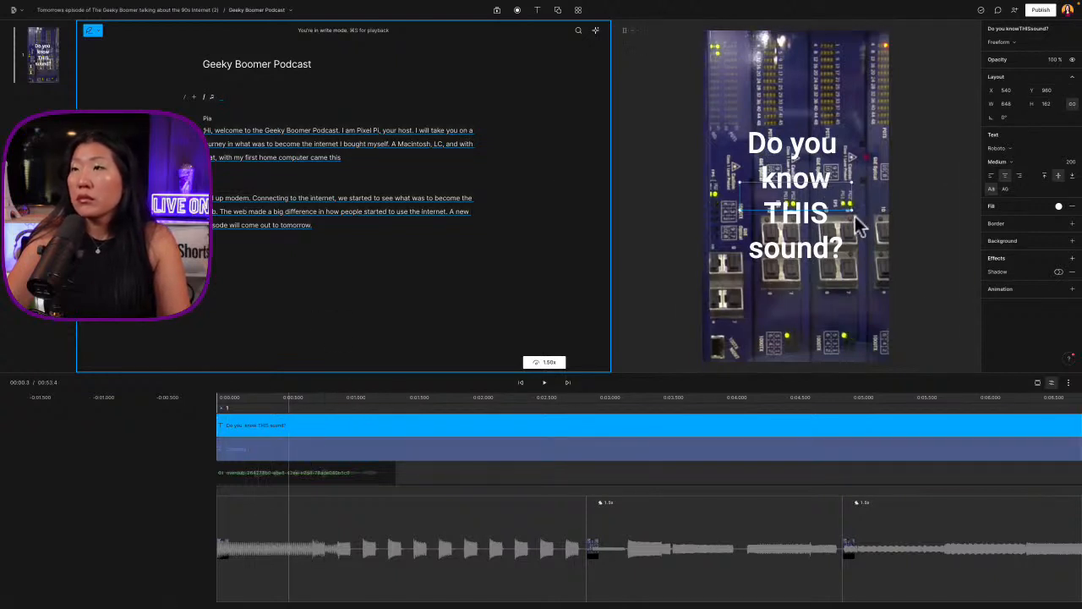
pyautogui.moveTo(849, 209)
pyautogui.mouseDown()
pyautogui.moveTo(857, 224)
pyautogui.moveTo(821, 213)
pyautogui.moveTo(832, 216)
pyautogui.mouseUp()
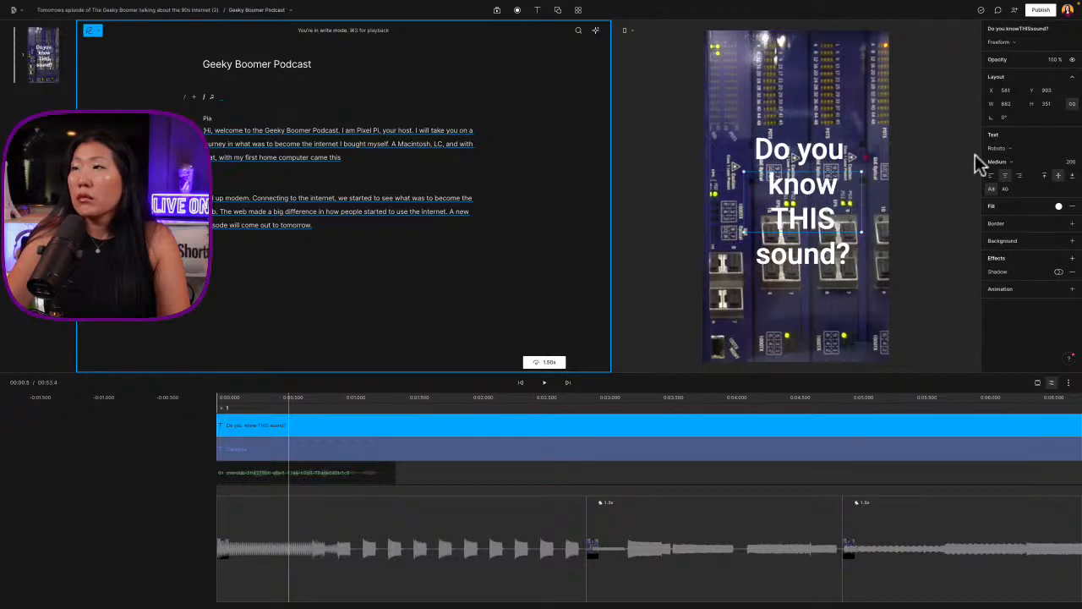
# Change the question title's font to Baron Neue
pyautogui.click(1001, 150)
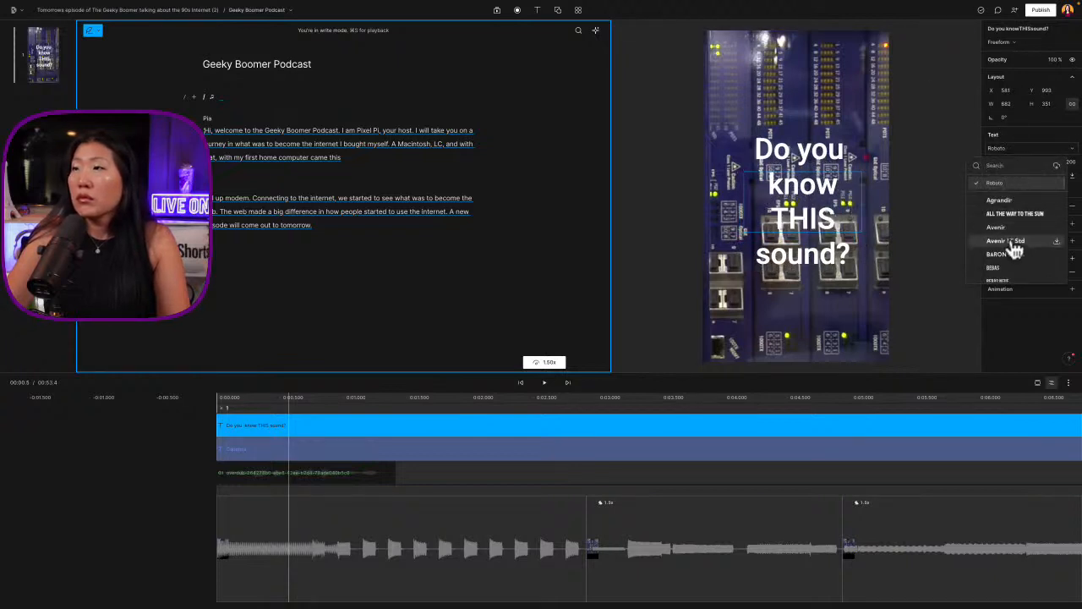
pyautogui.scroll(-3, 1009, 241)
pyautogui.click(1020, 193)
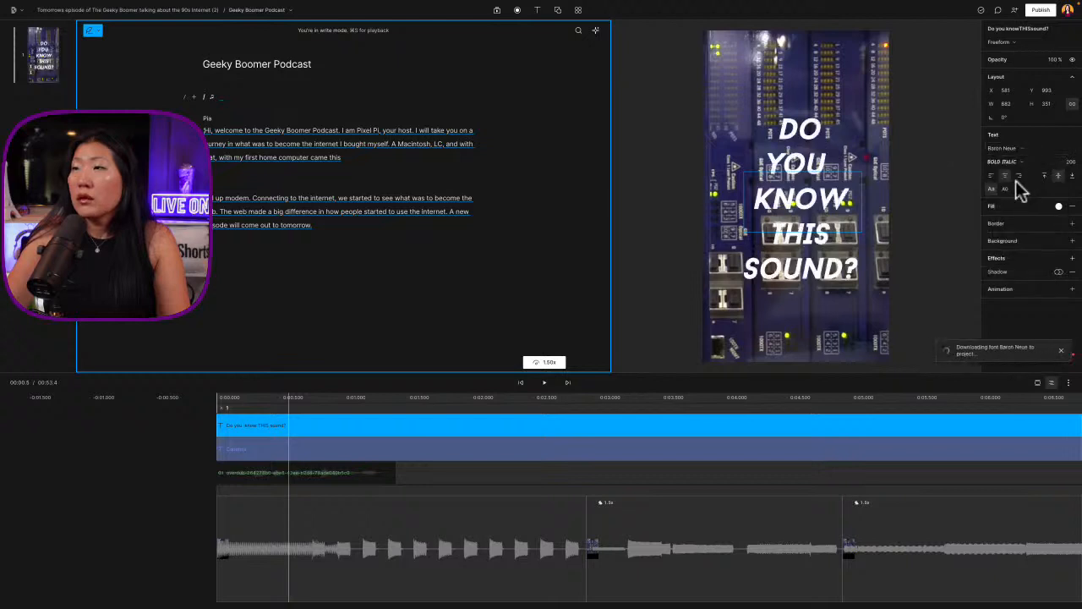
# Try red fills on the question title, and set its fill to a bright light green
pyautogui.click(1059, 207)
pyautogui.click(1035, 270)
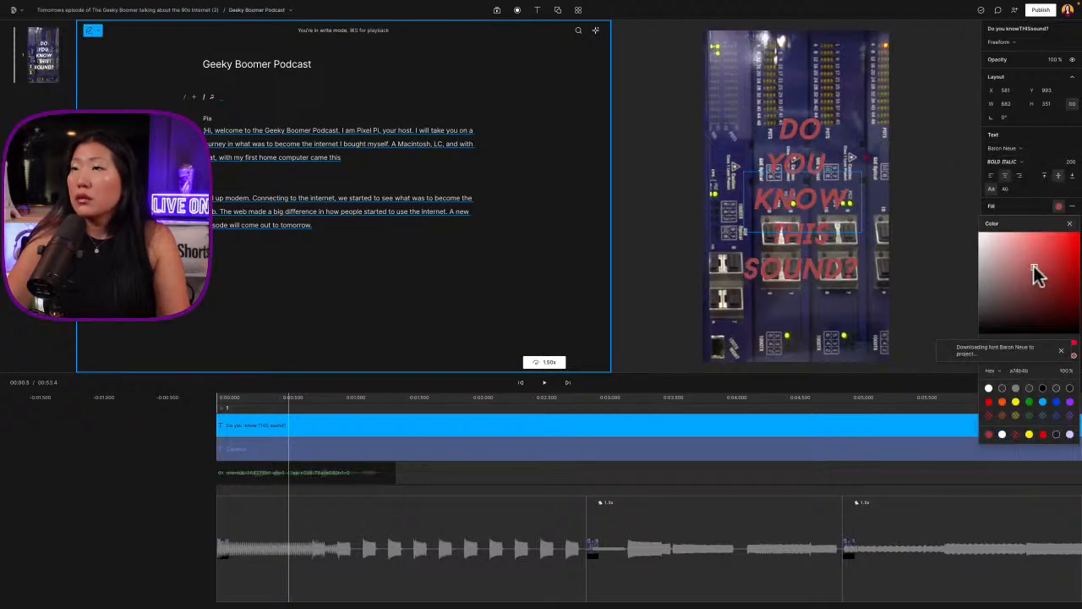
pyautogui.moveTo(1037, 272); pyautogui.dragTo(1069, 216)
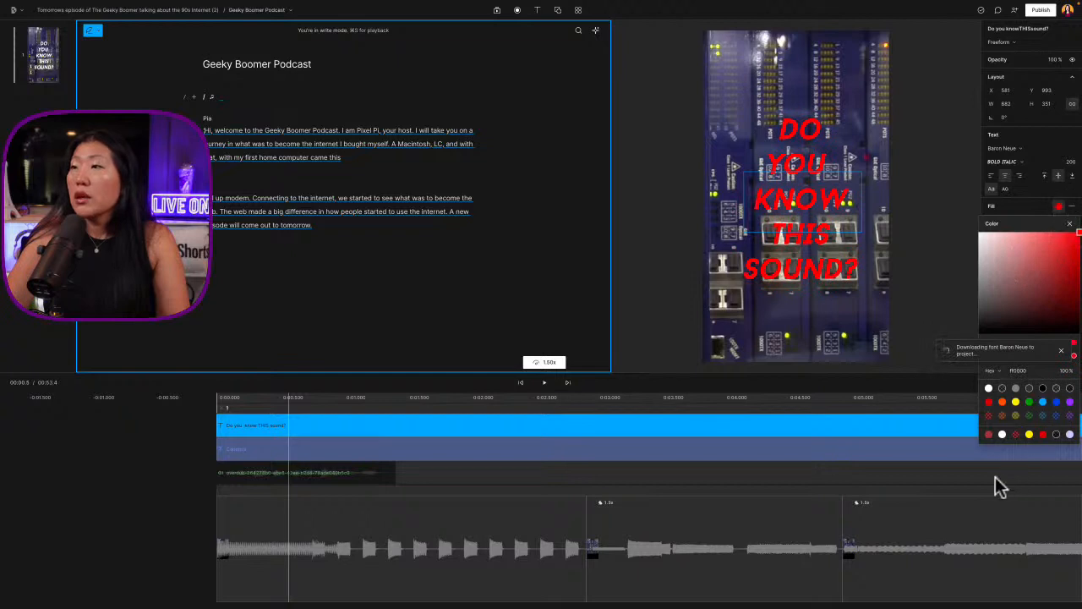
pyautogui.click(1030, 402)
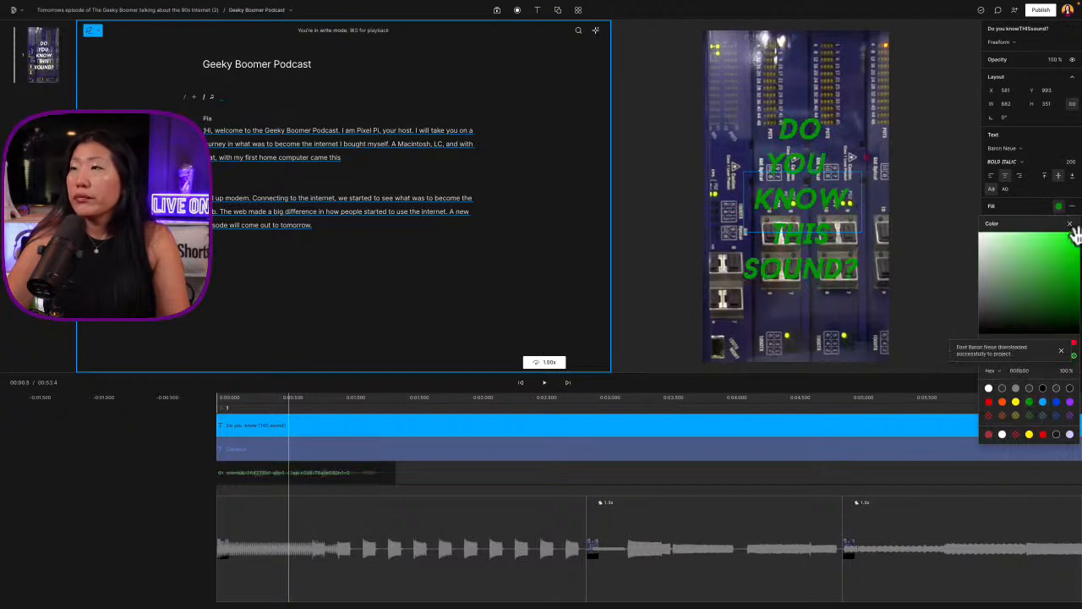
pyautogui.moveTo(1075, 236)
pyautogui.mouseDown()
pyautogui.moveTo(1010, 229)
pyautogui.moveTo(1071, 237)
pyautogui.moveTo(1024, 247)
pyautogui.moveTo(1014, 238)
pyautogui.moveTo(1039, 233)
pyautogui.mouseUp()
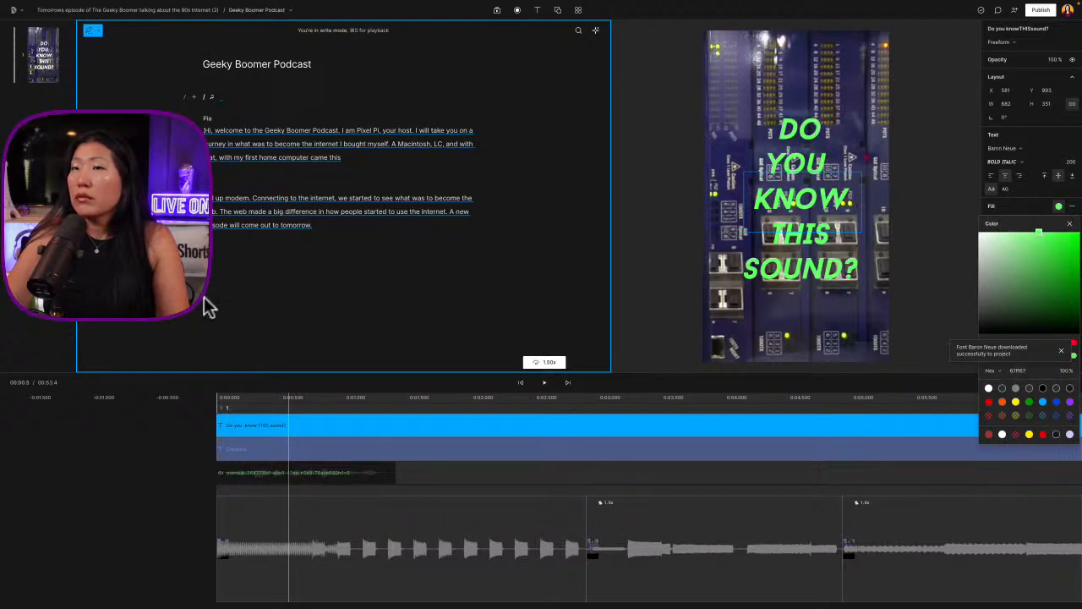
pyautogui.click(221, 400)
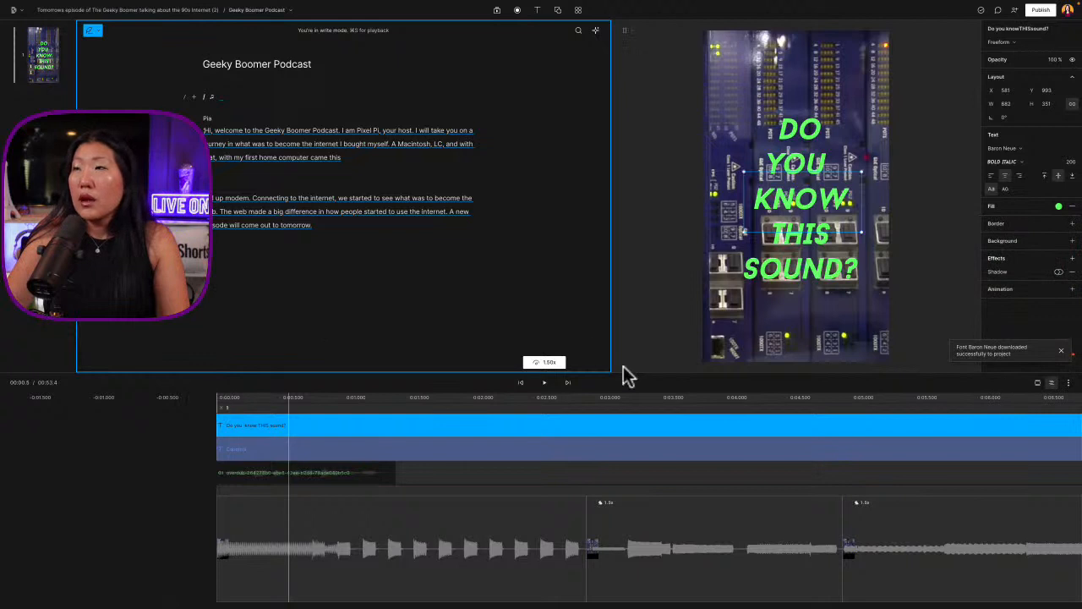
# Add a new line with three ear emojis beneath "SOUND?" in the question title
pyautogui.click(856, 278)
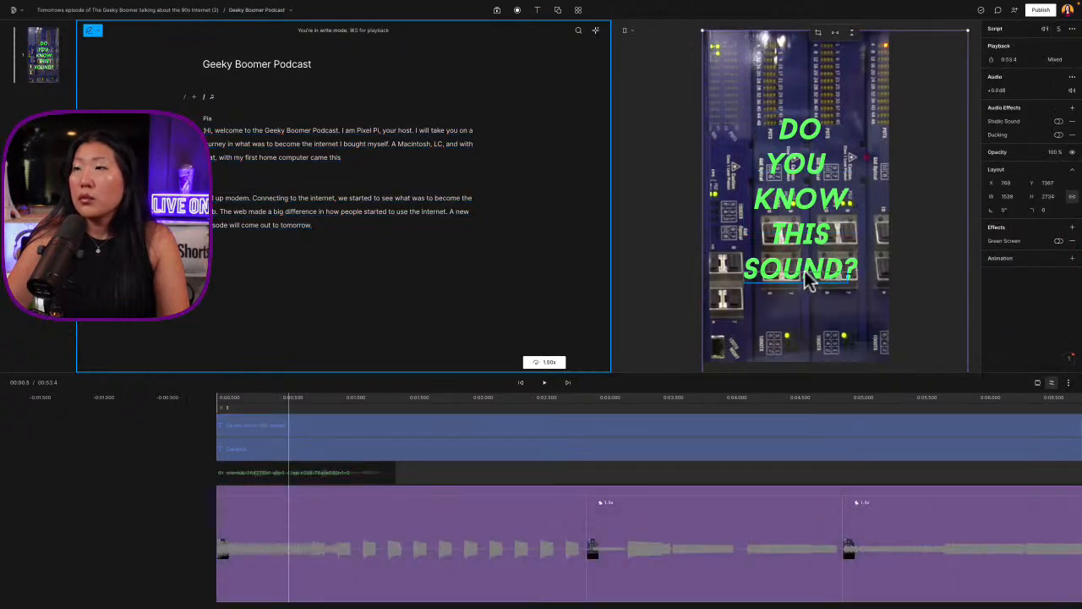
pyautogui.click(334, 446)
pyautogui.click(332, 435)
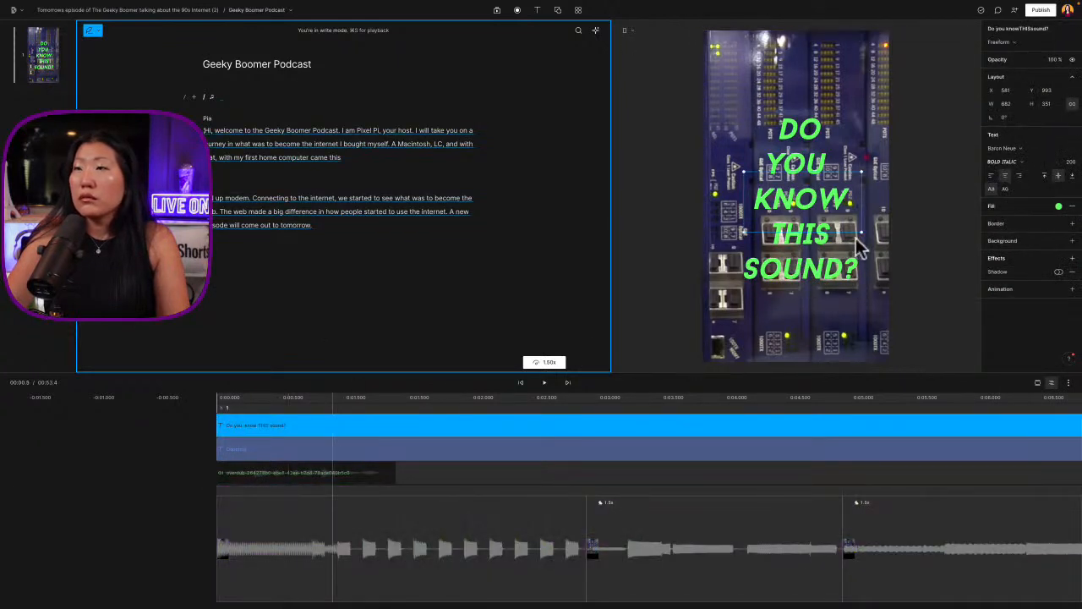
pyautogui.click(823, 220)
pyautogui.click(823, 220)
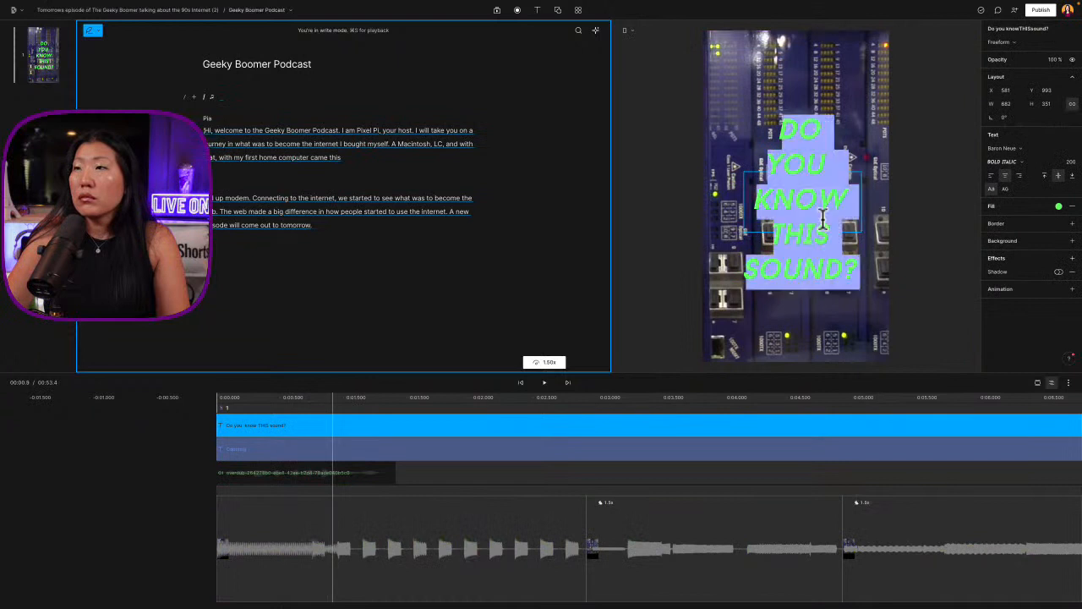
pyautogui.click(851, 267)
pyautogui.press('Return')
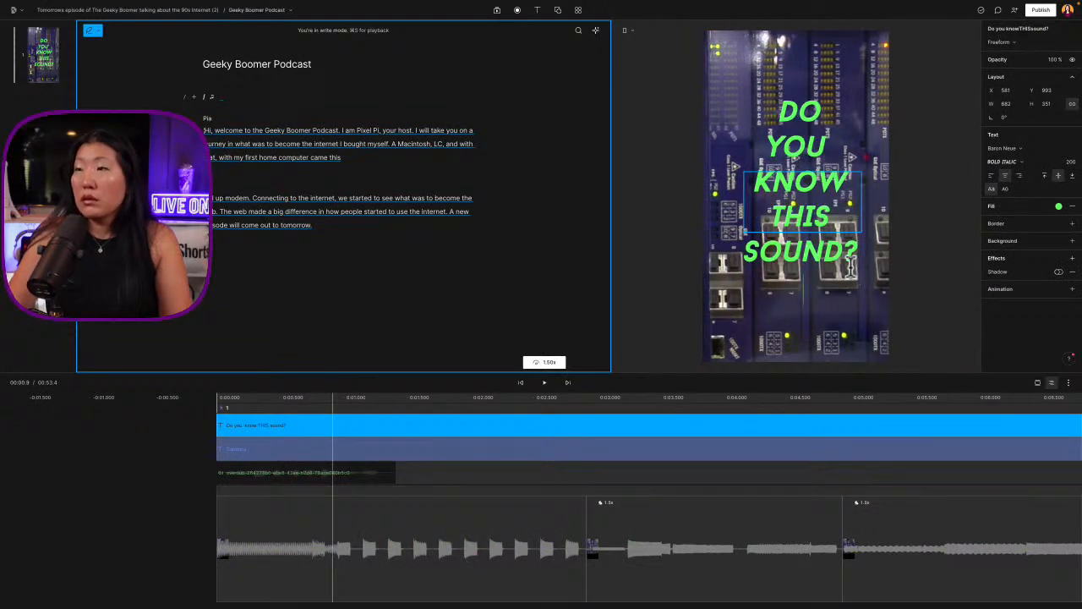
pyautogui.press('ctrl+super+space')
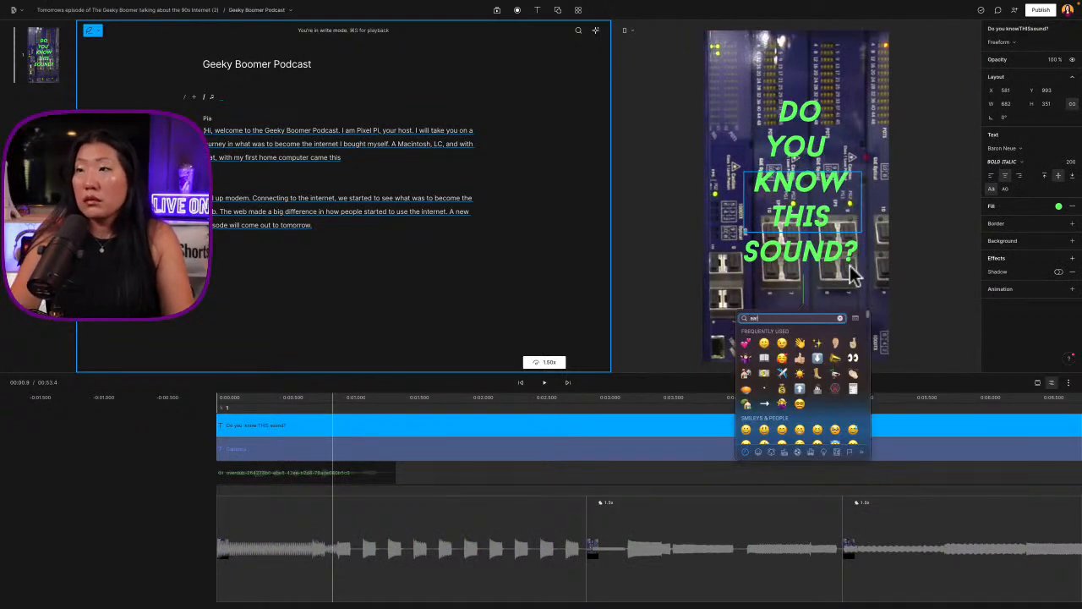
pyautogui.write('ear')
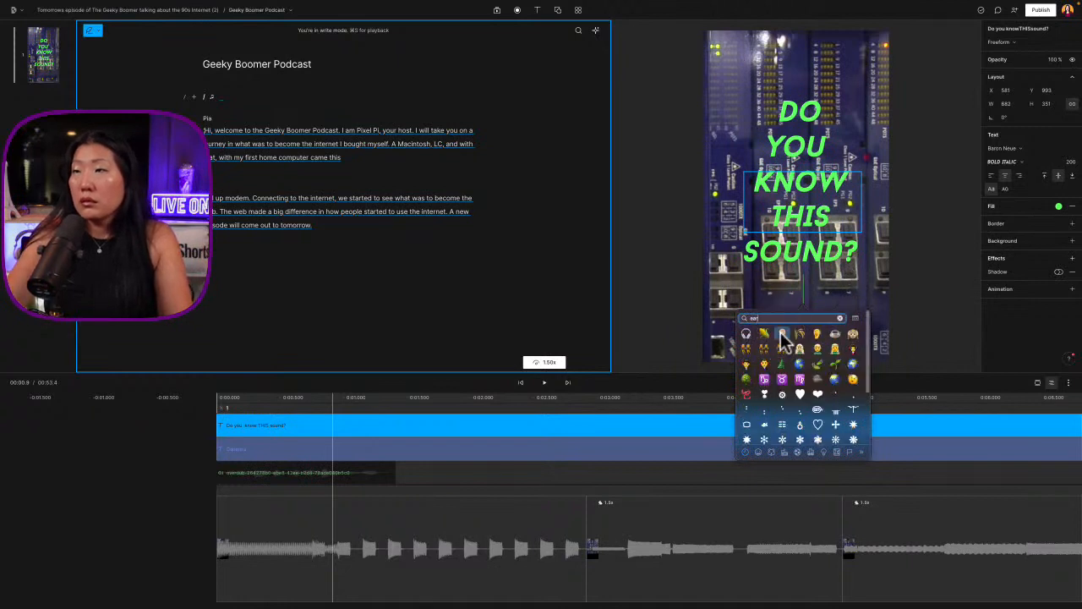
pyautogui.click(781, 335)
pyautogui.doubleClick(796, 289)
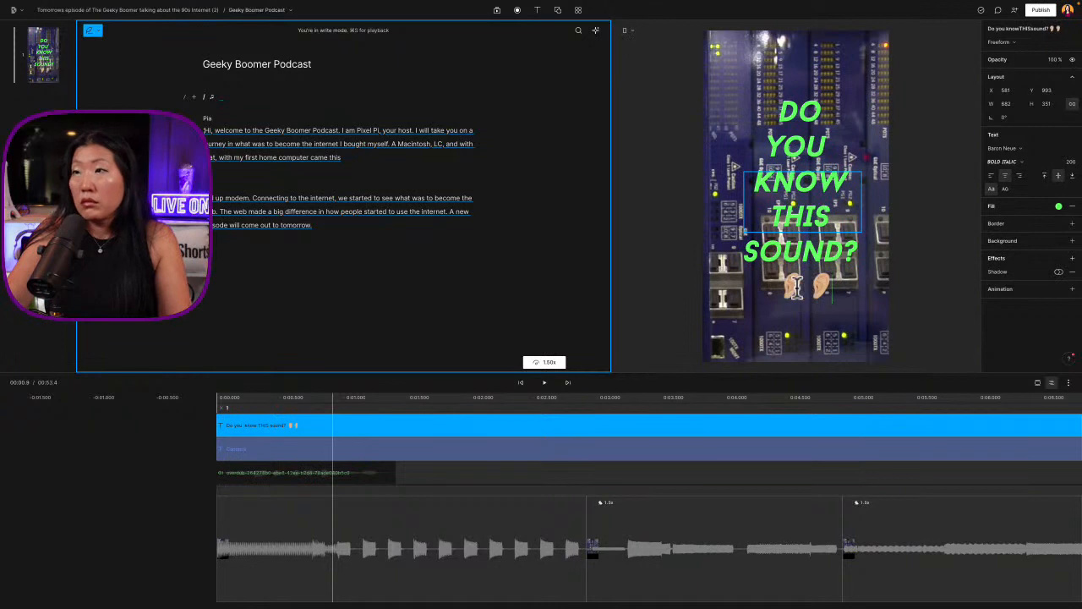
pyautogui.write('👂')
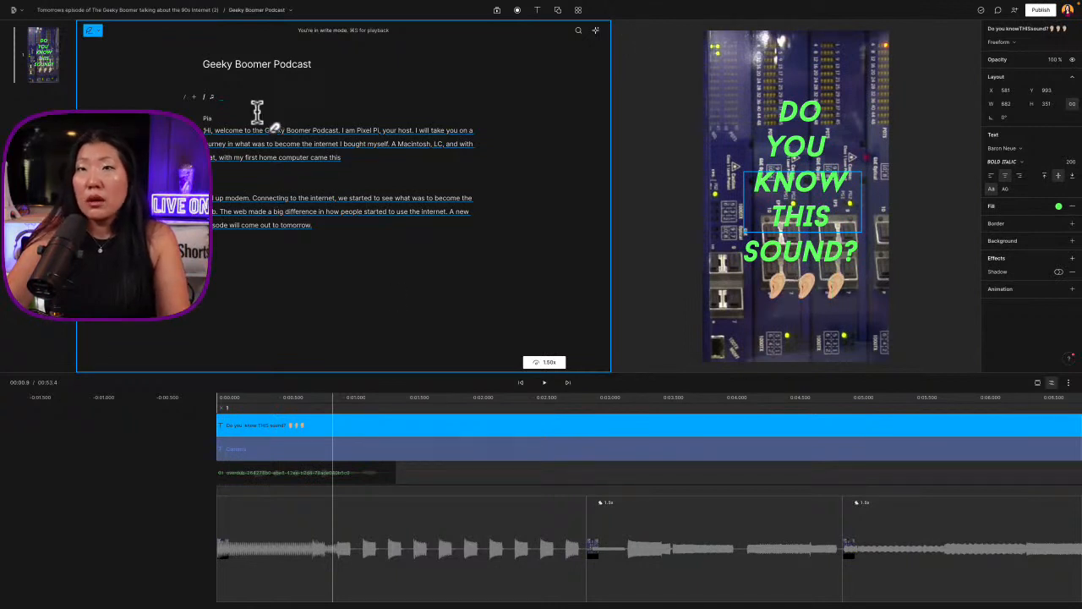
# Play the promo from the beginning to review the modem sound intro with the question title
pyautogui.click(216, 396)
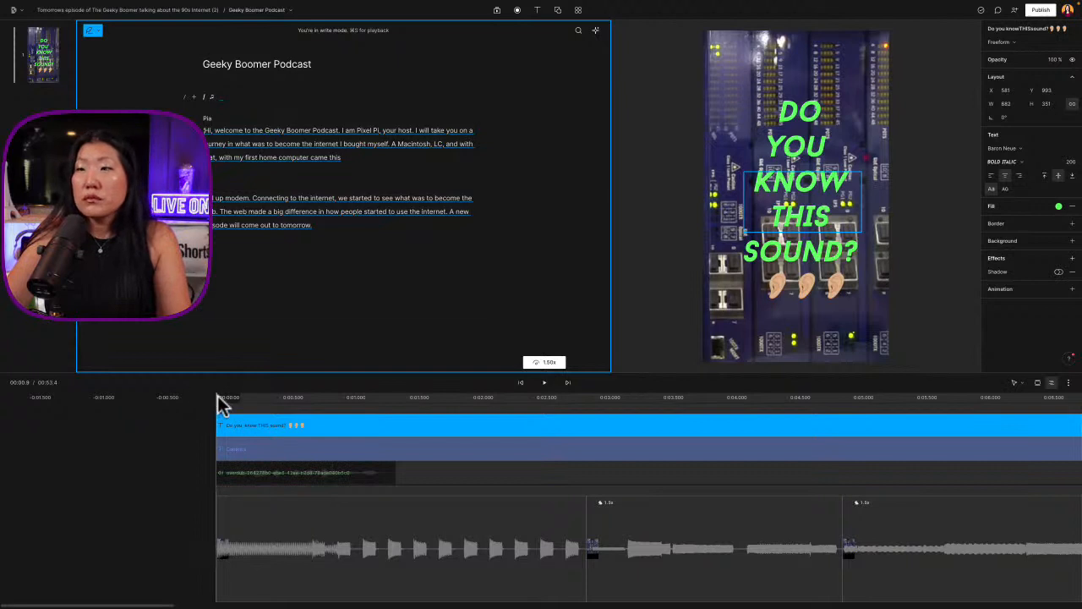
pyautogui.click(217, 396)
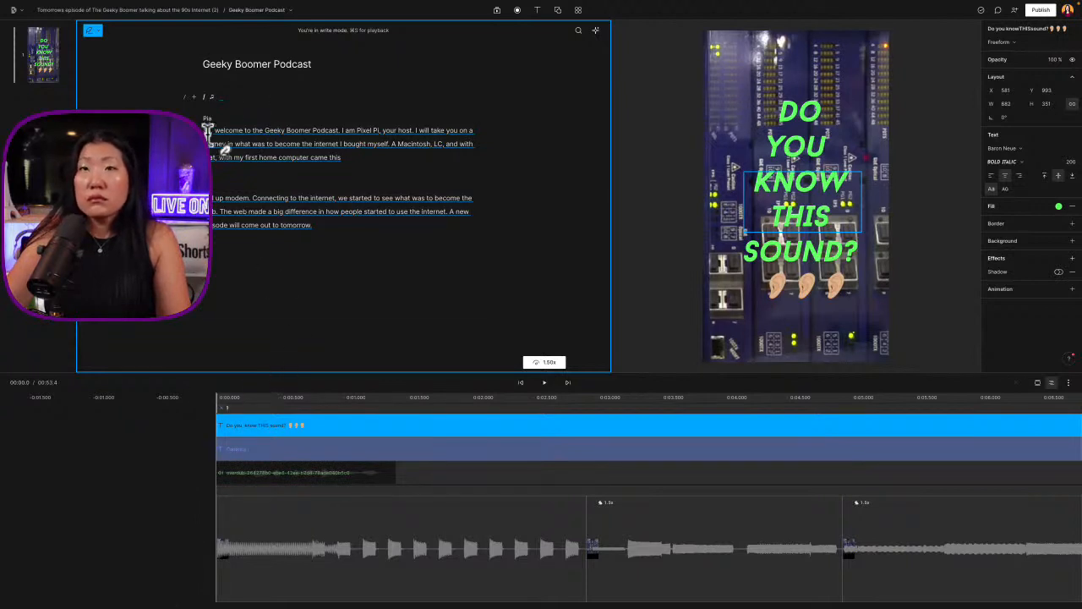
pyautogui.click(208, 133)
pyautogui.hscroll(-3, 435, 535)
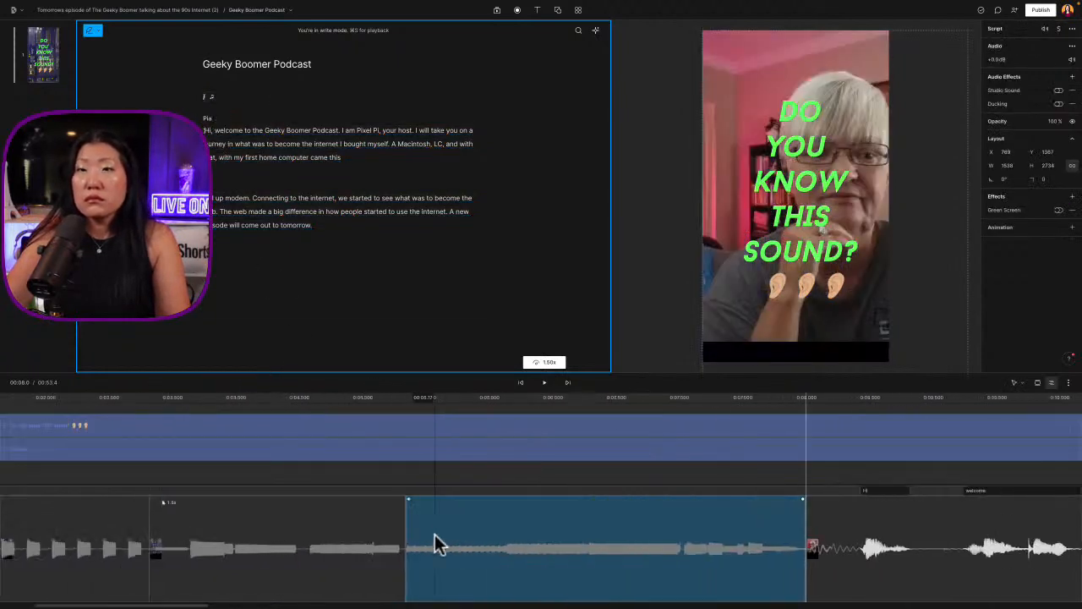
pyautogui.hscroll(-5, 434, 541)
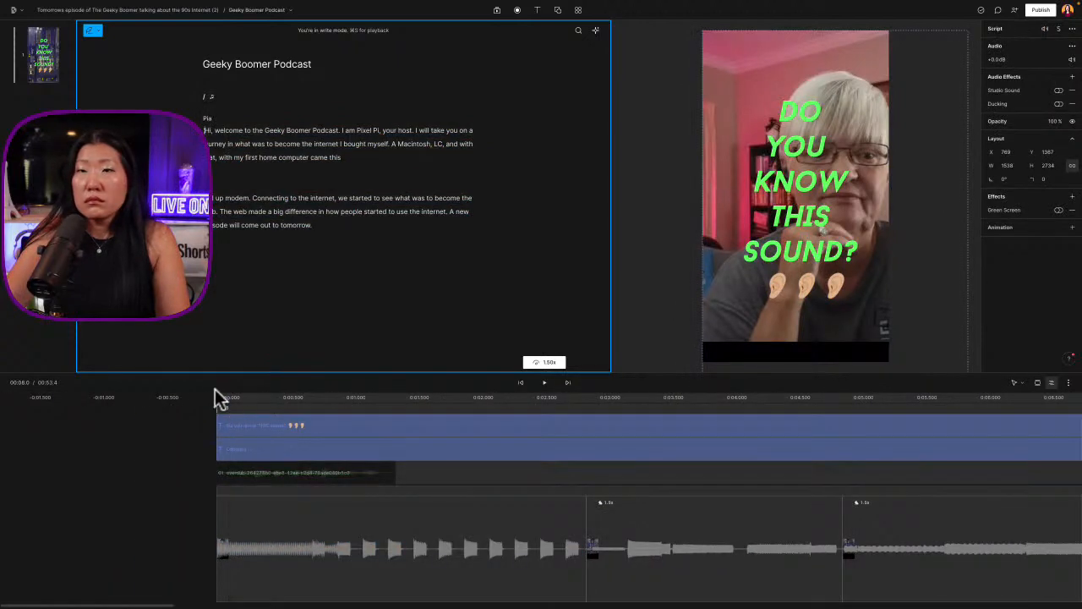
pyautogui.click(215, 397)
pyautogui.press('space')
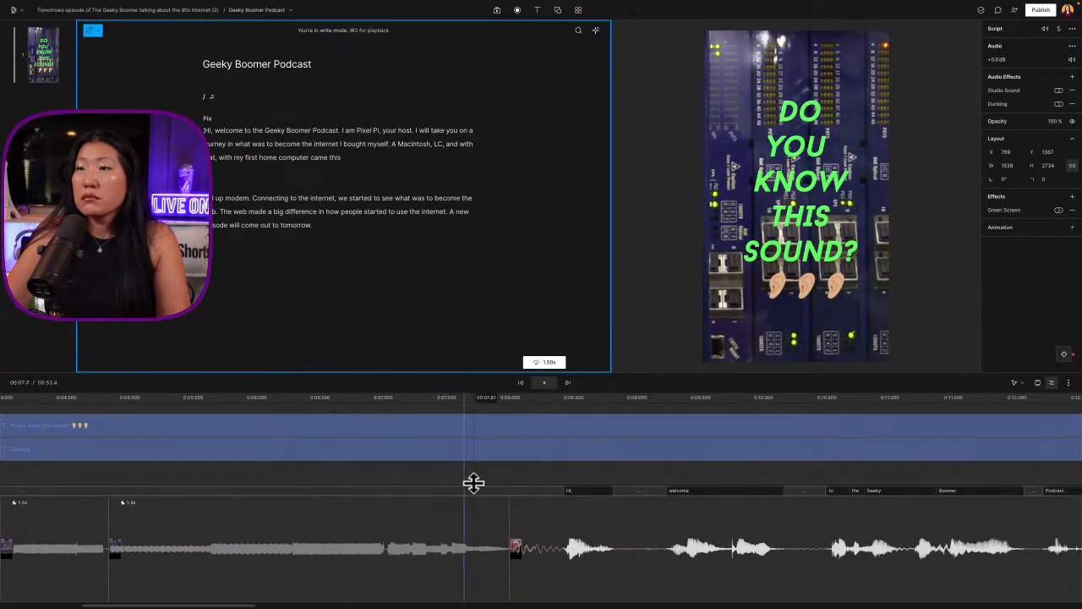
# Split the question title where the host's clip begins, at about 8.0 s, and delete the part after the split
pyautogui.click(417, 428)
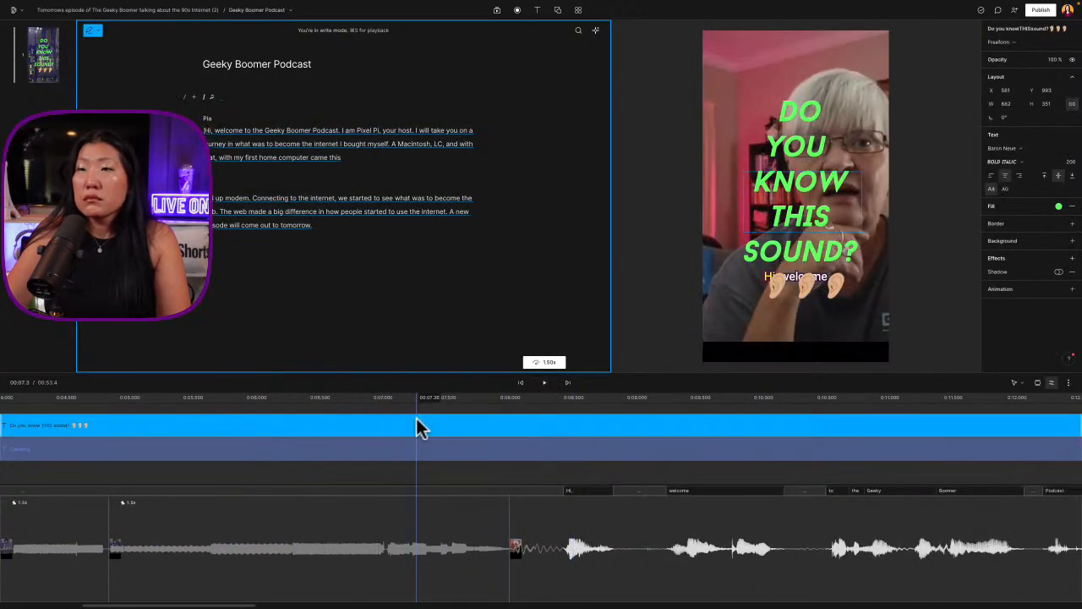
pyautogui.click(508, 430)
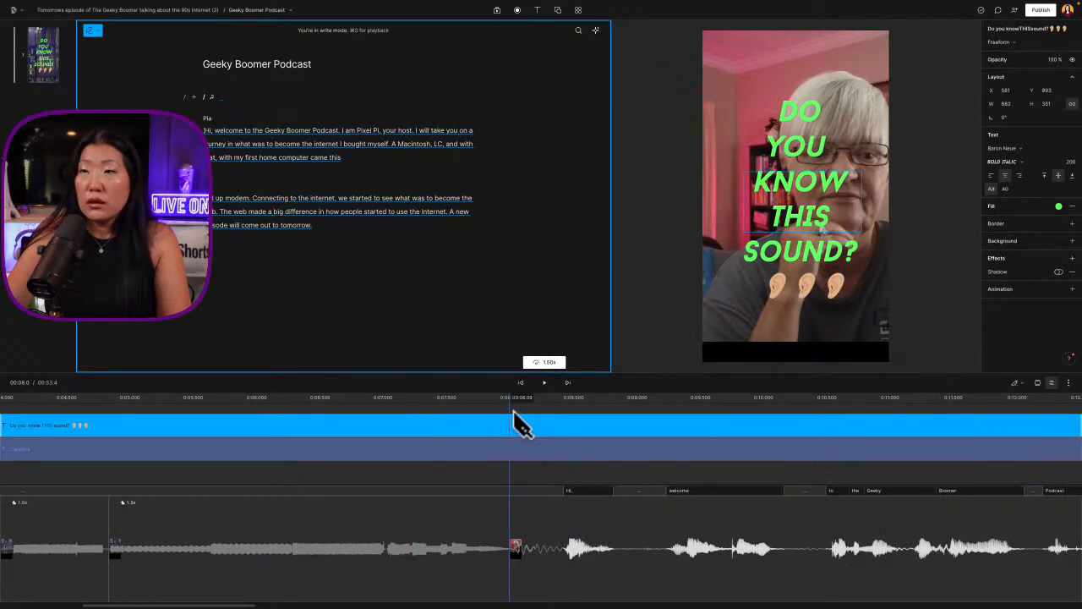
pyautogui.press('s')
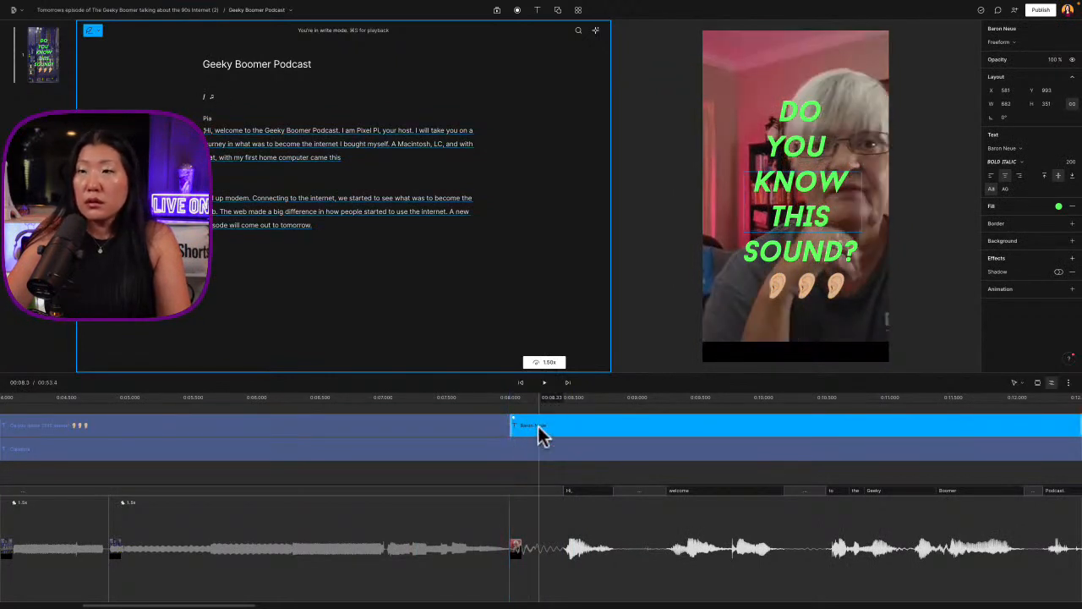
pyautogui.press('Delete')
# Play the transition from the question title into the host's clip and on through "the internet I"
pyautogui.click(470, 416)
pyautogui.press('space')
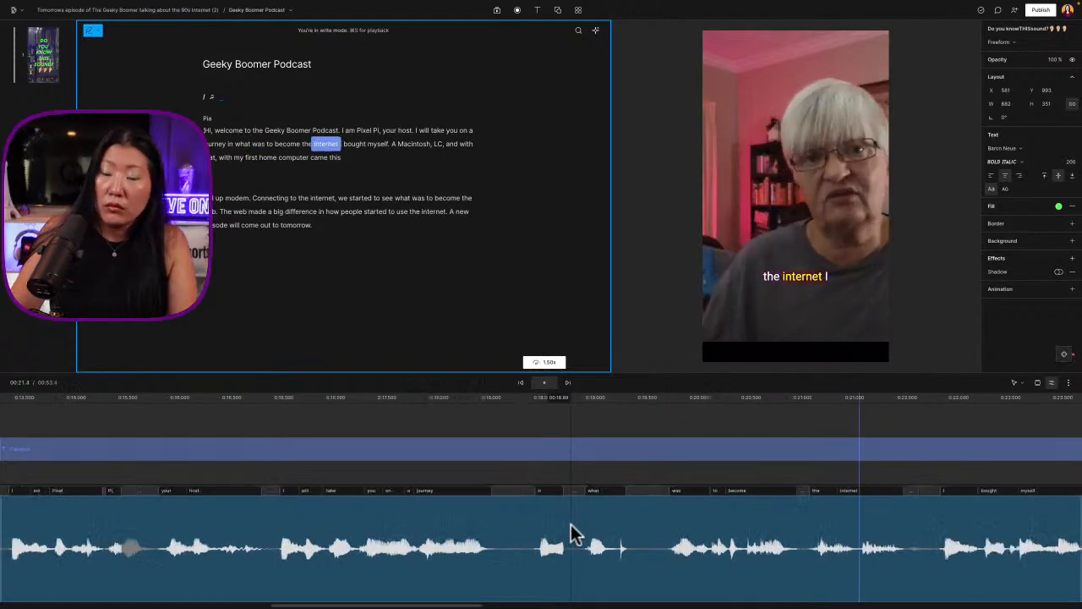
pyautogui.scroll(-3, 571, 524)
pyautogui.press('space')
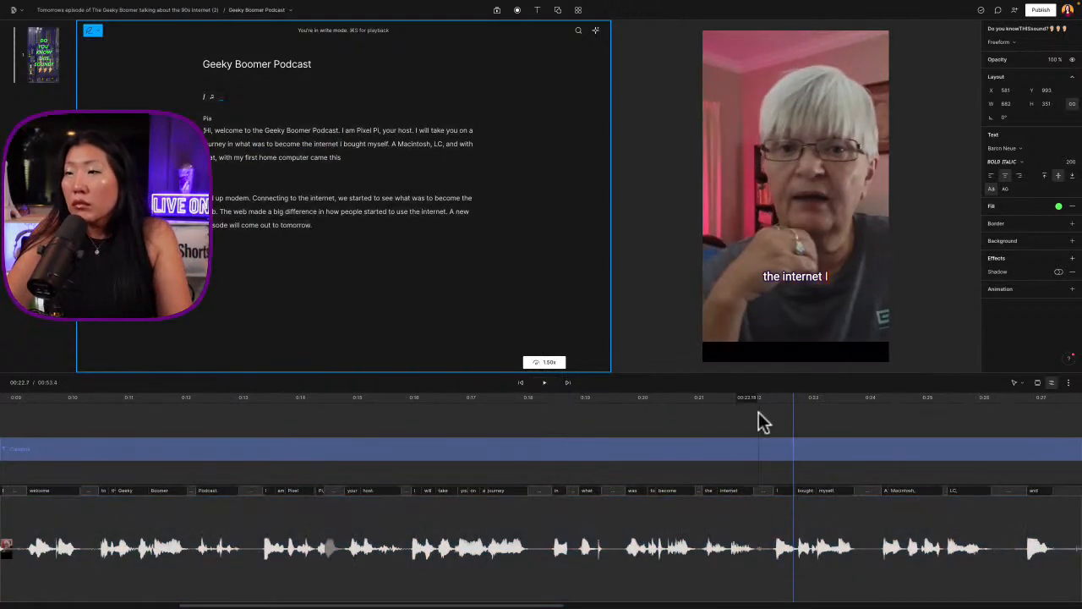
# Split the host's clip between "the internet" and "I bought myself", at about 22.1 s
pyautogui.click(757, 409)
pyautogui.click(758, 518)
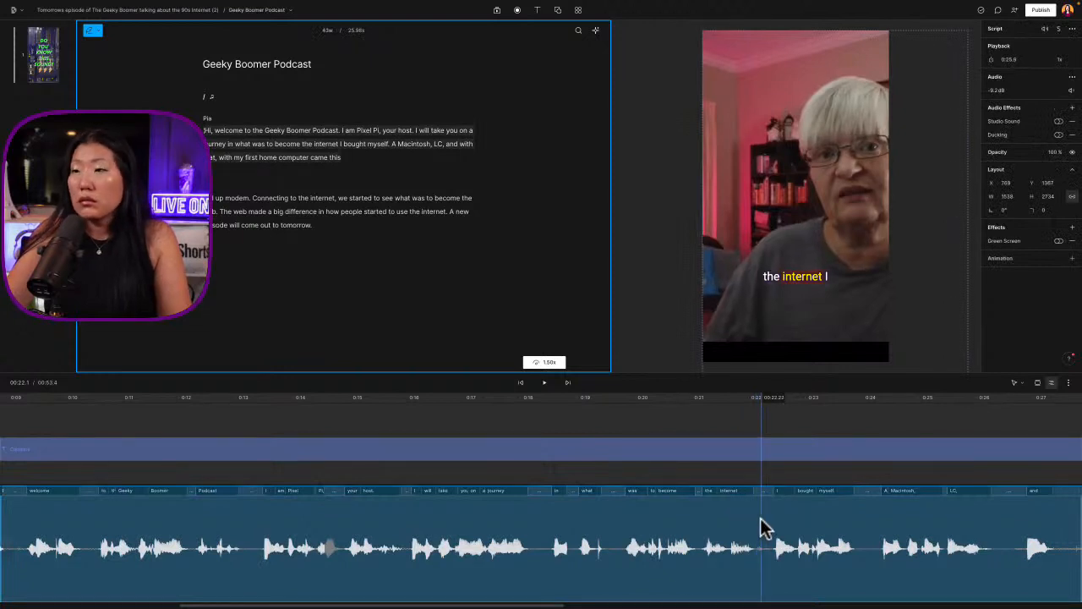
pyautogui.click(766, 529)
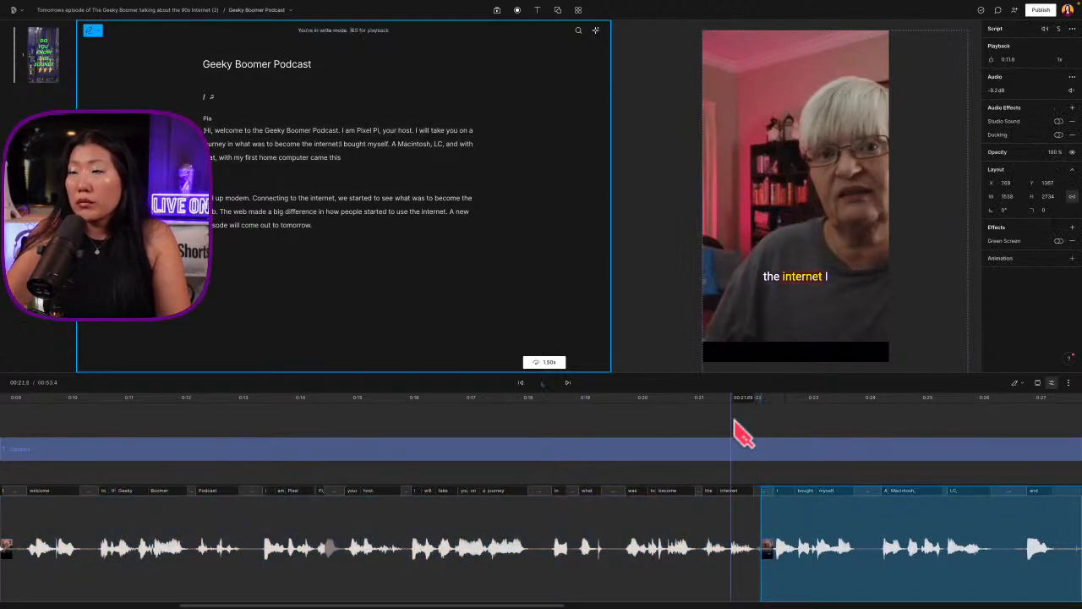
# Play the section from "the internet" through "dial up modem" to judge which speech to cut
pyautogui.press('space')
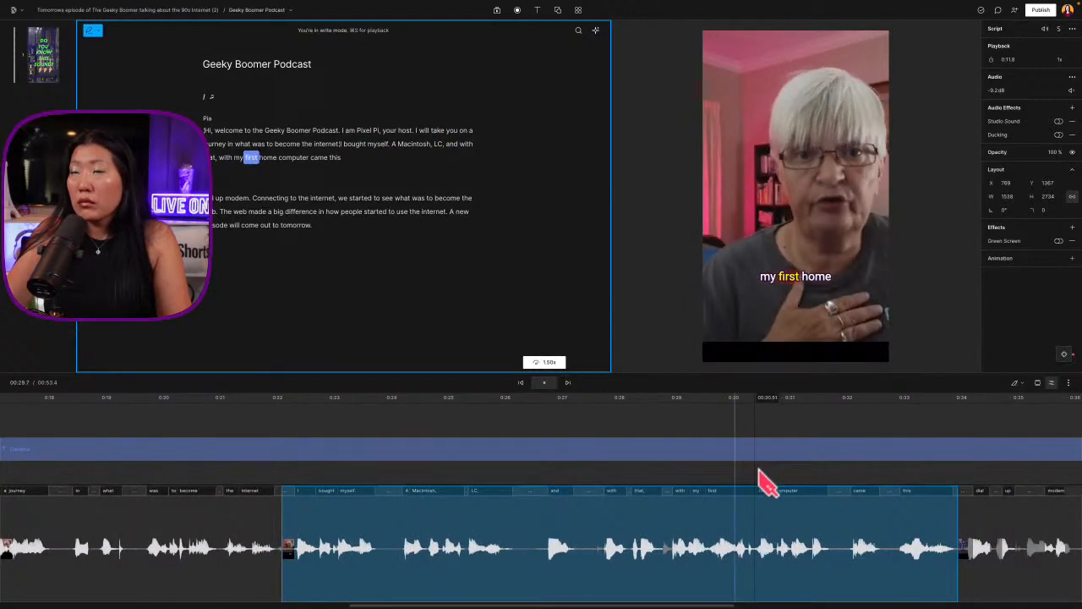
pyautogui.press('space')
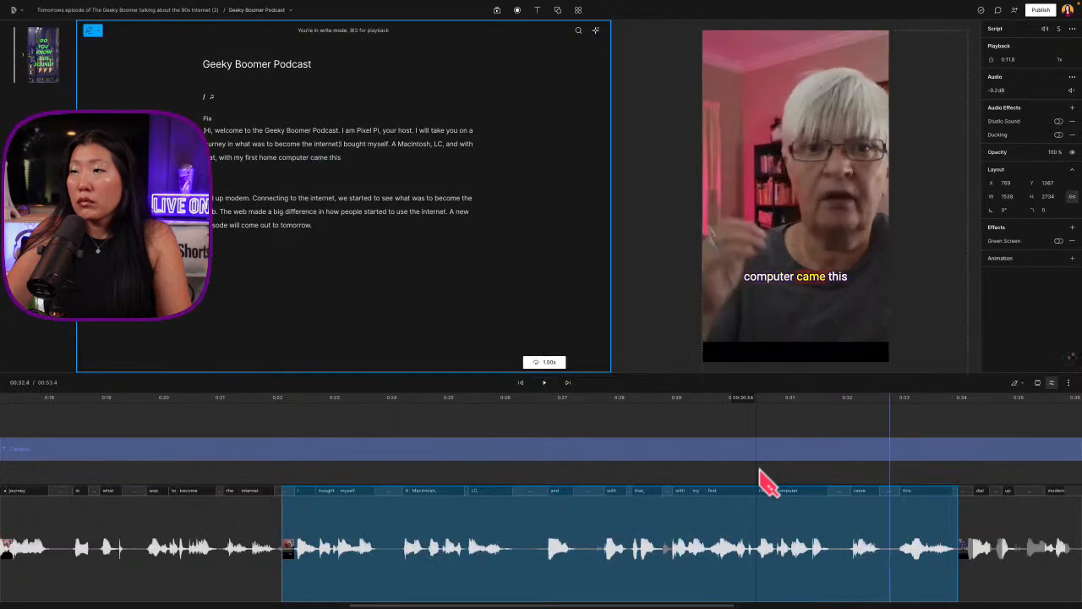
pyautogui.click(275, 419)
pyautogui.press('space')
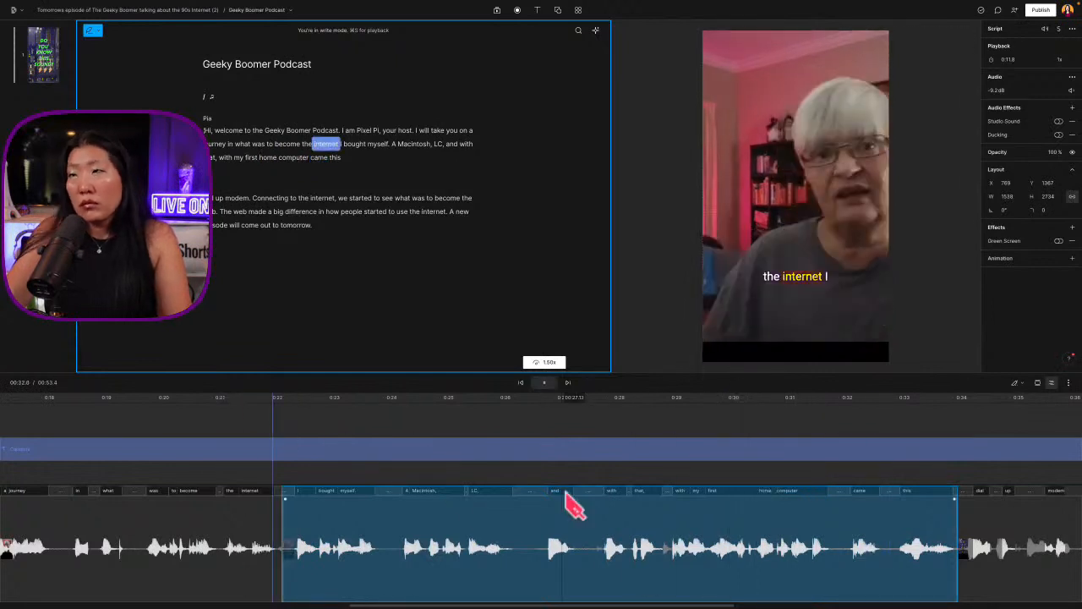
pyautogui.hscroll(3, 571, 486)
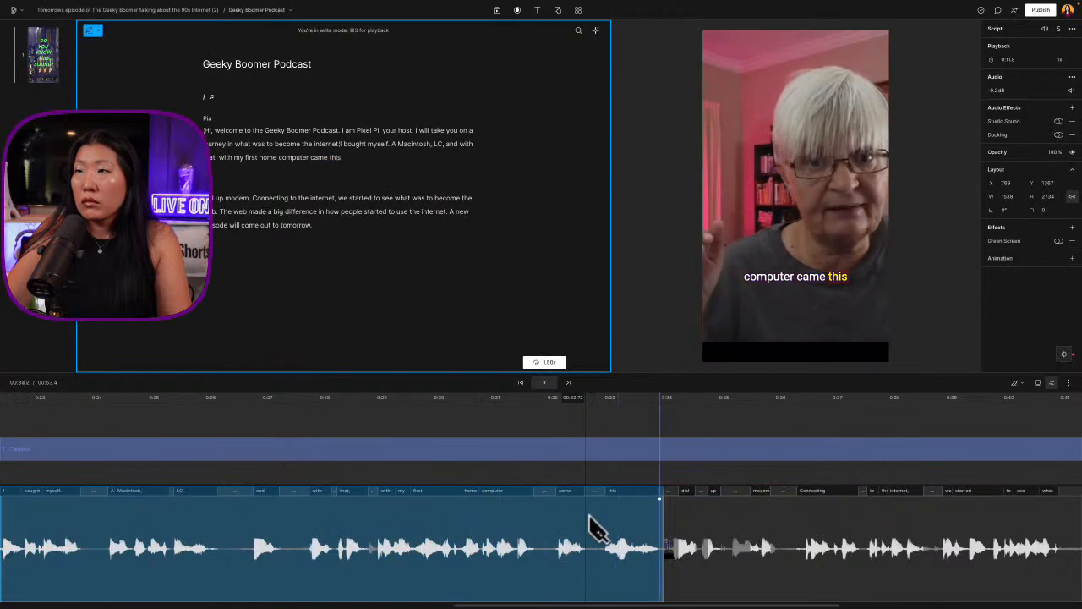
pyautogui.press('space')
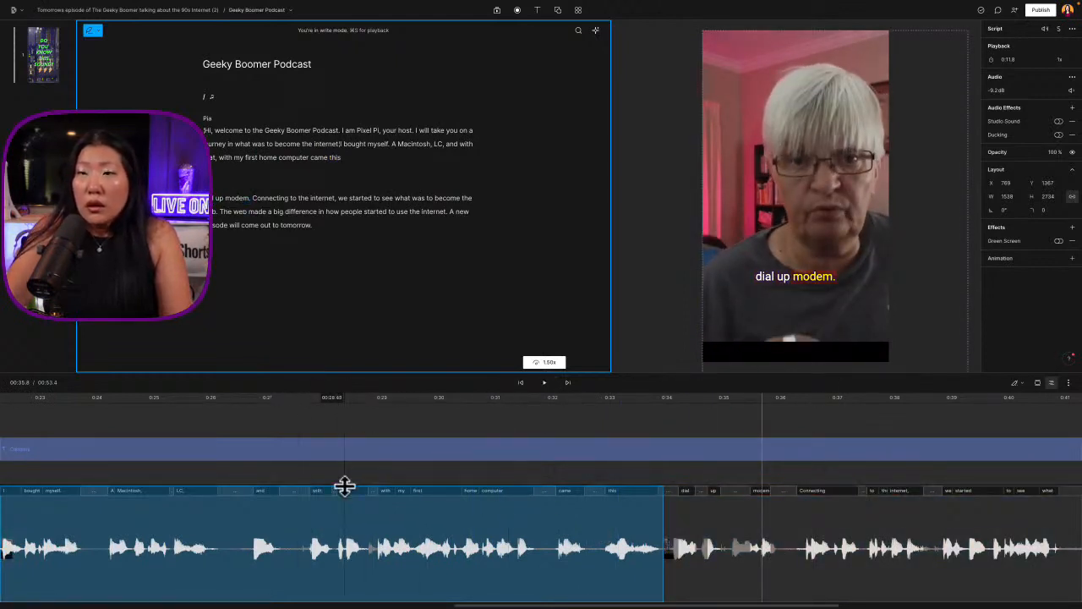
pyautogui.hscroll(-4, 405, 490)
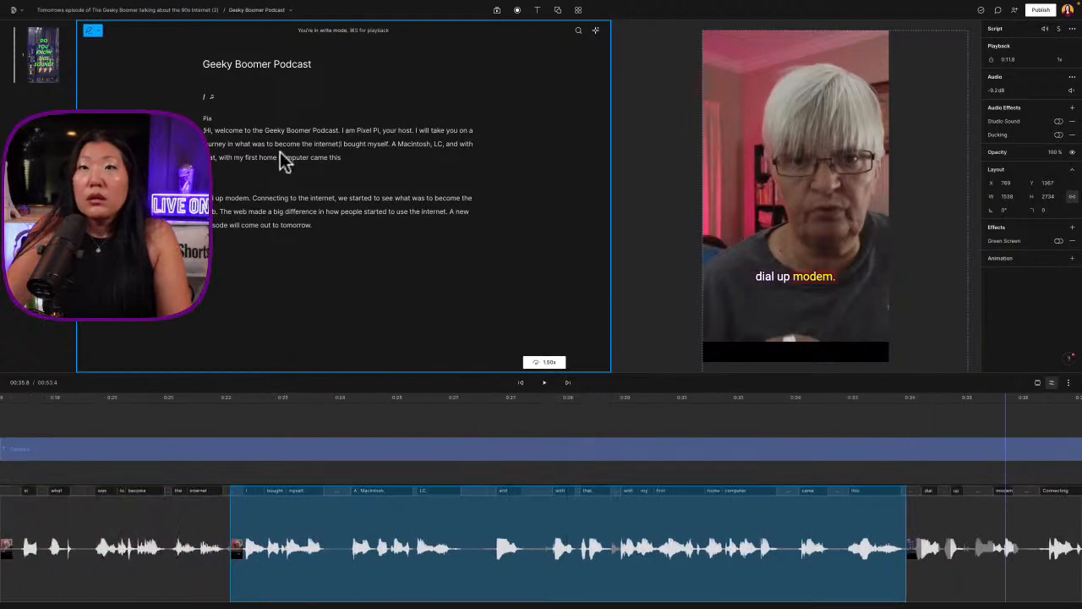
# Delete the script passage from "Hi, welcome to the Geeky Boomer Podcast" through "and with that,"
pyautogui.click(332, 144)
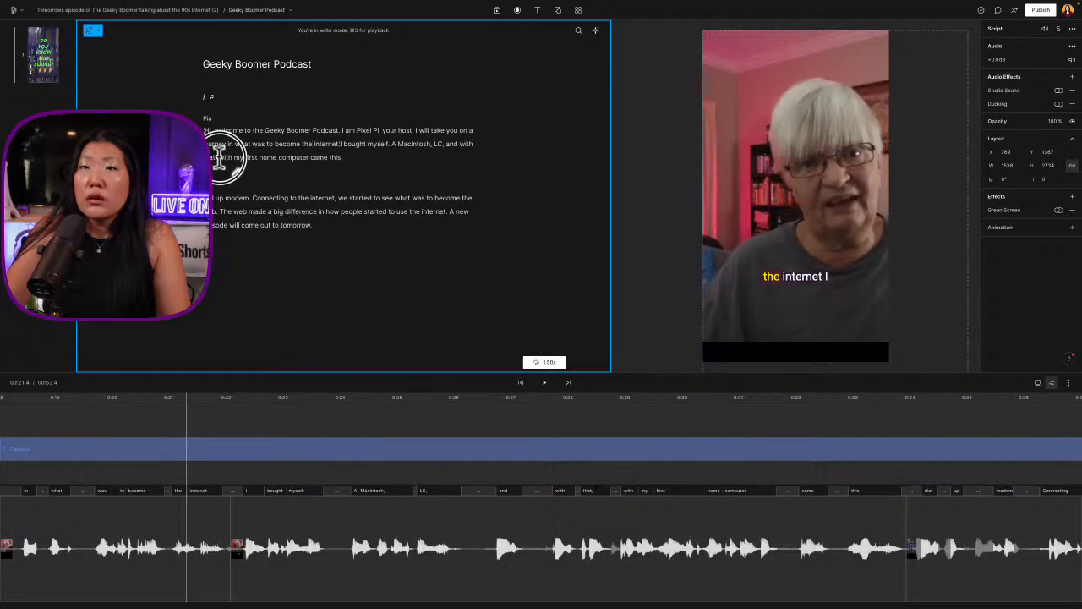
pyautogui.moveTo(220, 159); pyautogui.dragTo(338, 167)
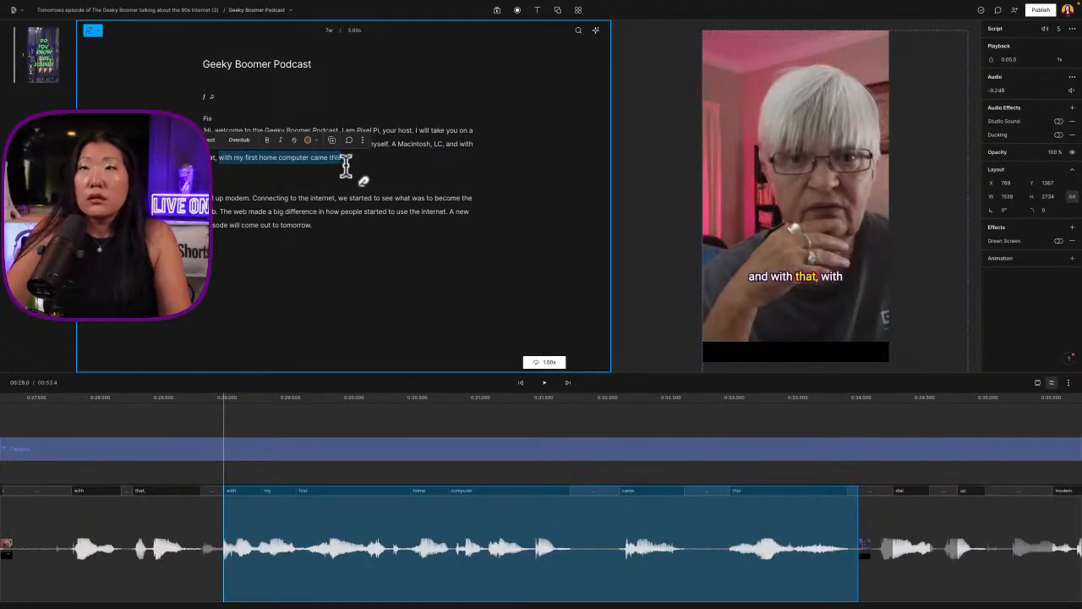
pyautogui.click(381, 161)
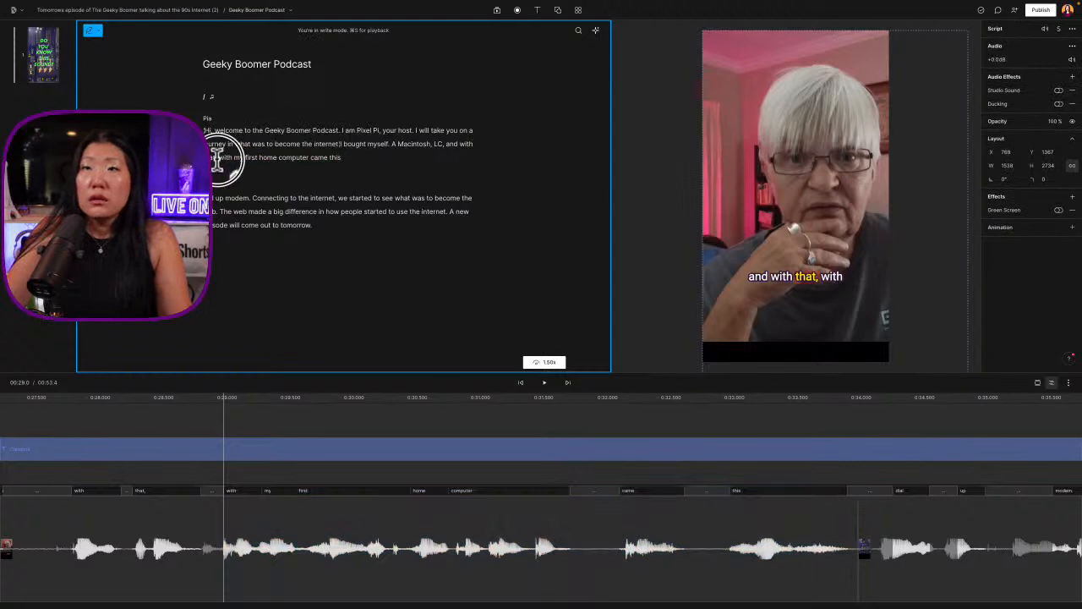
pyautogui.moveTo(217, 161); pyautogui.dragTo(203, 129)
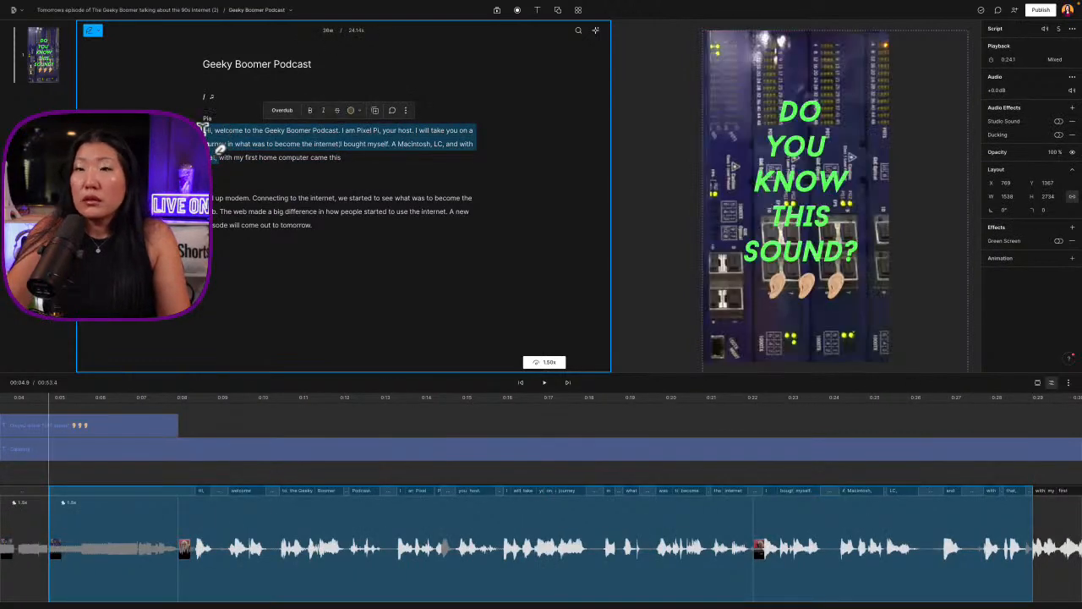
pyautogui.press('BackSpace')
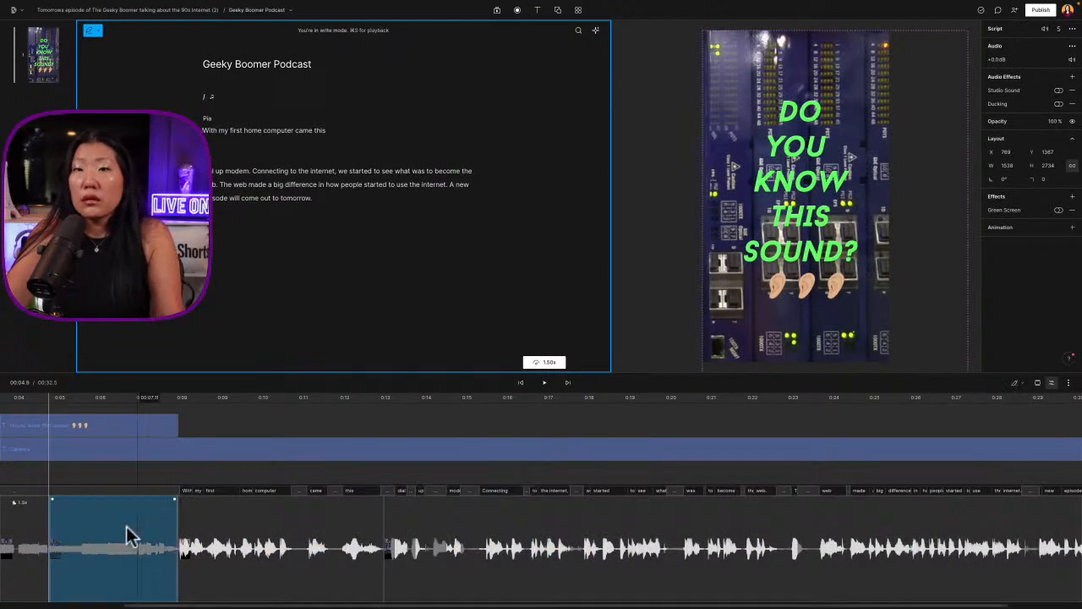
# Split the question title at about 6 s and play the shortened promo through "A new episode"
pyautogui.click(98, 434)
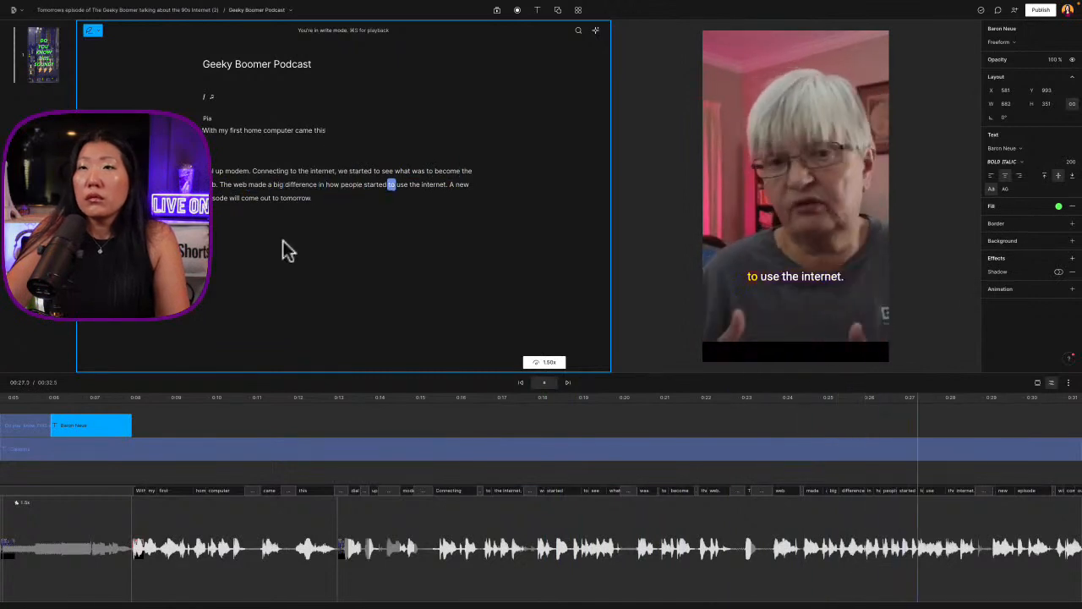
pyautogui.press('space')
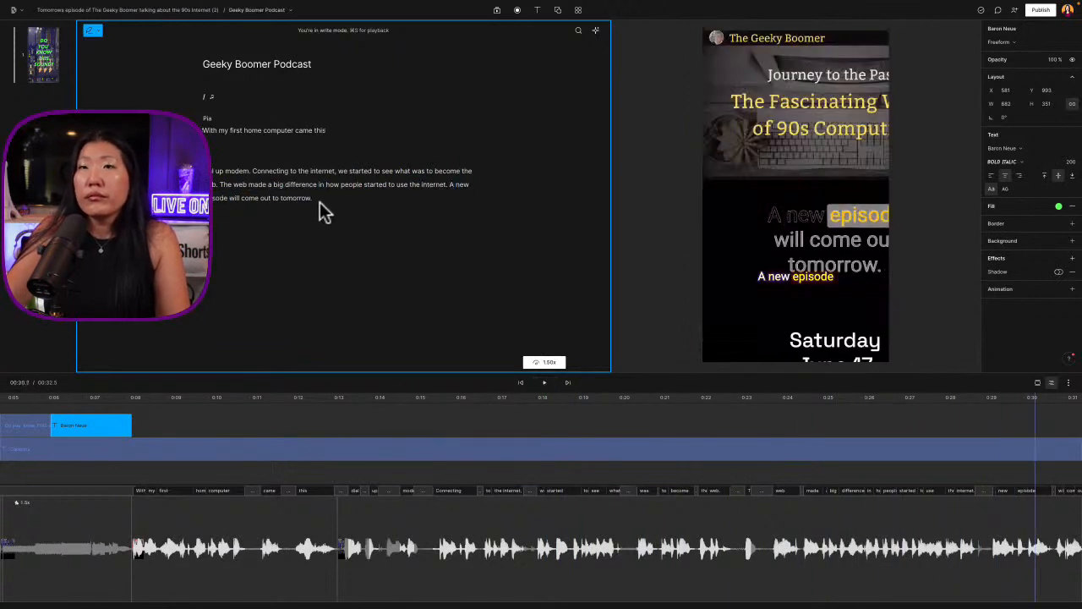
# Move "A new episode will come out to tomorrow." into its own paragraph with an empty line above it
pyautogui.click(452, 184)
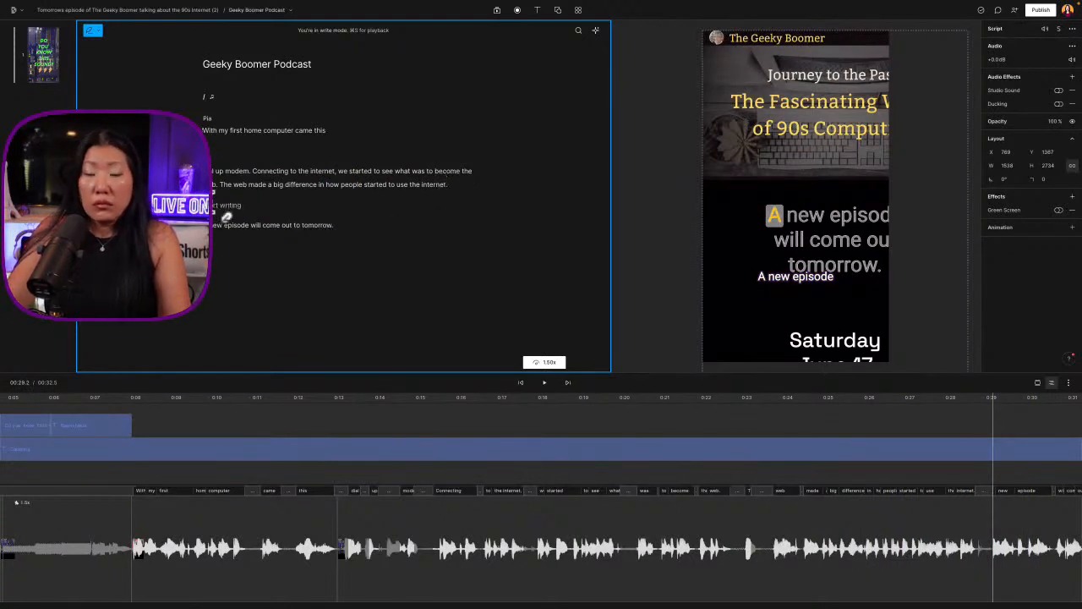
pyautogui.write('With my first home computer came this')
pyautogui.hotkey('ctrl', 'z')
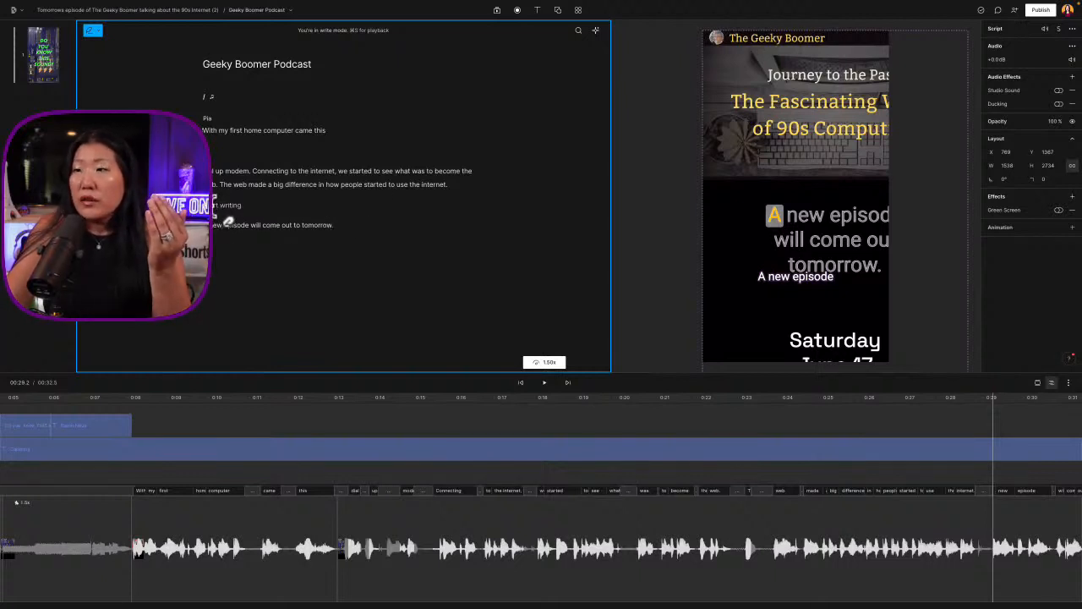
pyautogui.click(321, 227)
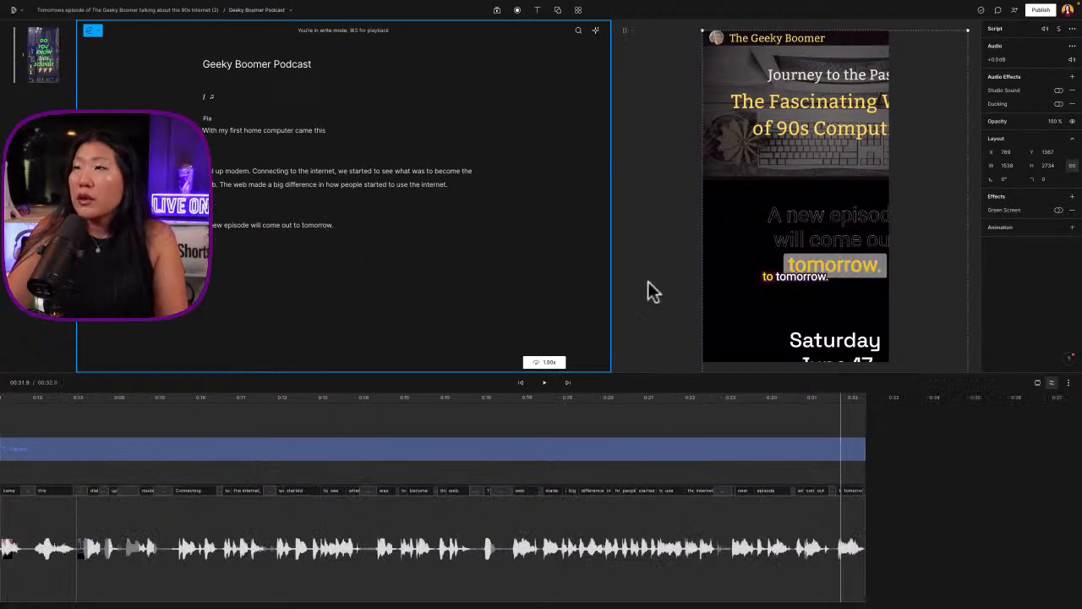
# Undo the script paragraph edit, the title split, the passage deletion and the split in the host's clip
pyautogui.click(519, 594)
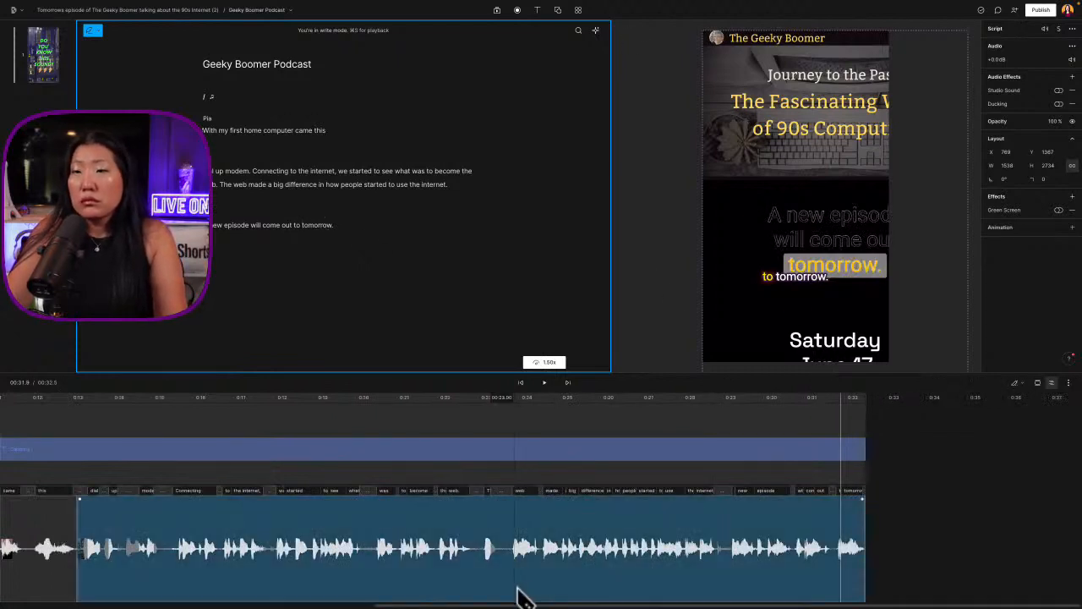
pyautogui.click(489, 598)
pyautogui.click(213, 606)
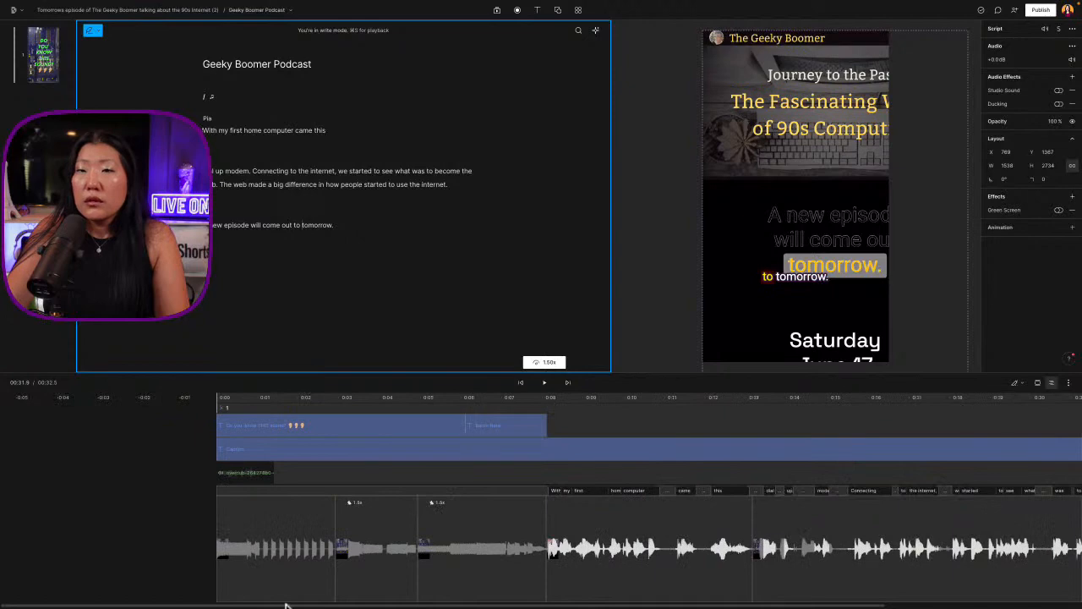
pyautogui.hscroll(2, 400, 410)
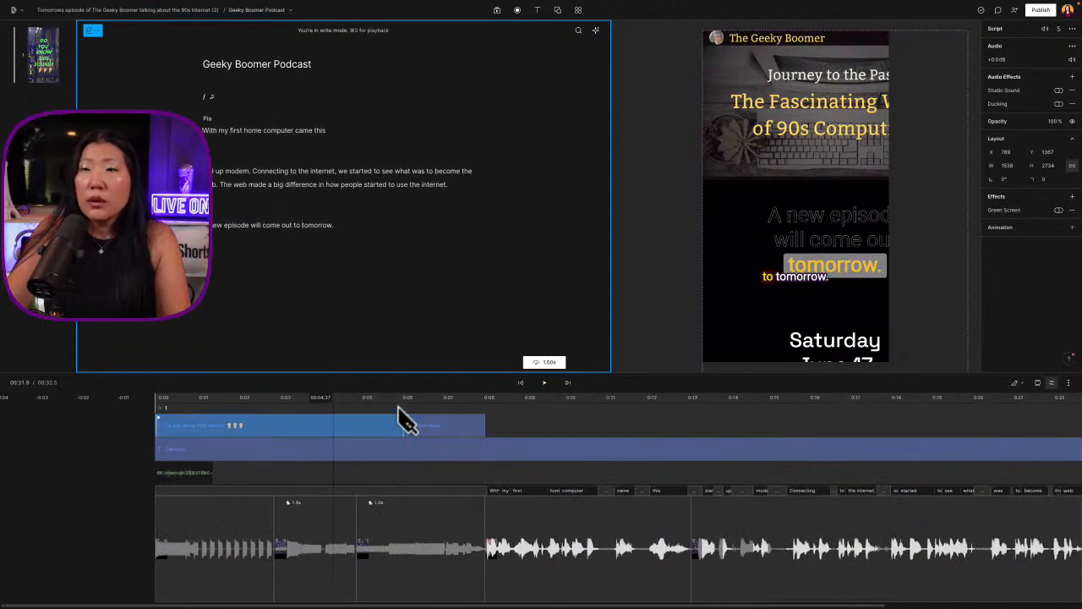
pyautogui.press('super+z')
pyautogui.press('super+z')
pyautogui.press('super+z')
pyautogui.press('super+z')
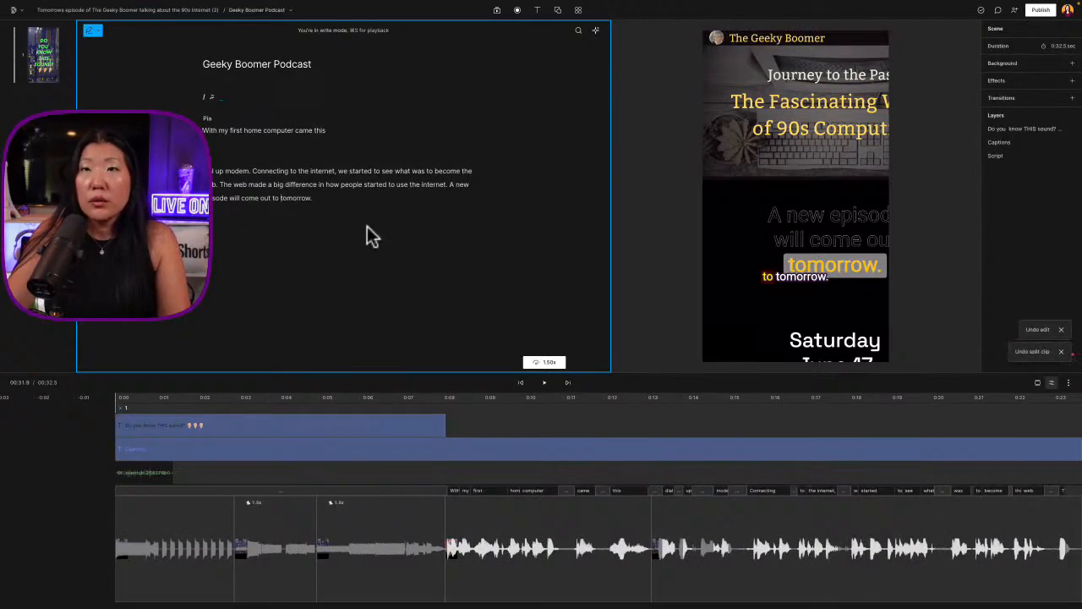
# Cut the script passage from "Hi, welcome to the Geeky Boomer Podcast" through "and with that," at the start of the host's speech
pyautogui.click(319, 172)
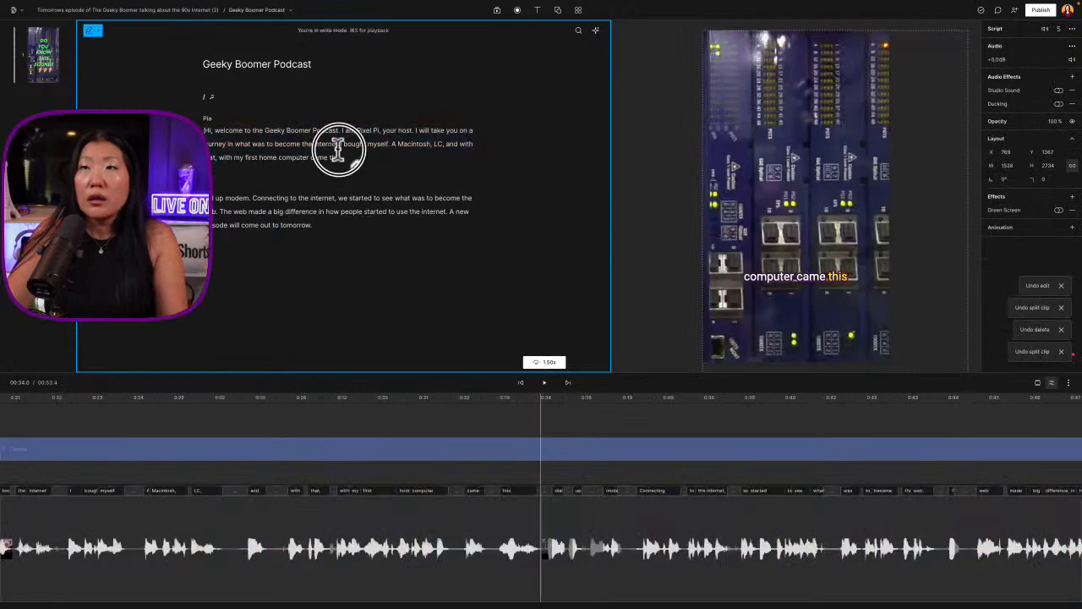
pyautogui.click(339, 142)
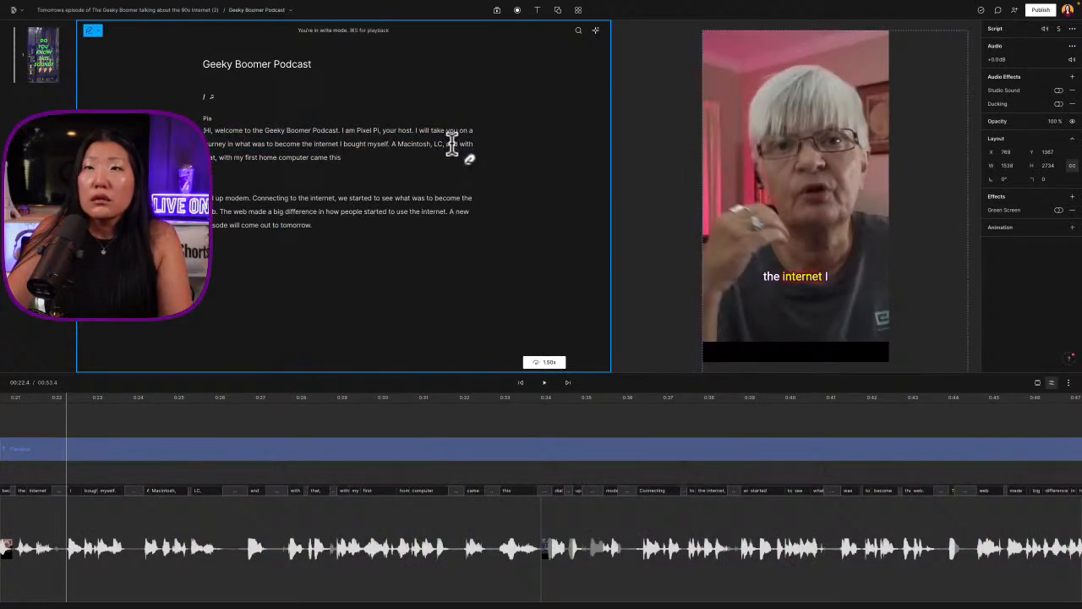
pyautogui.moveTo(218, 161); pyautogui.dragTo(207, 131)
pyautogui.press('super+c')
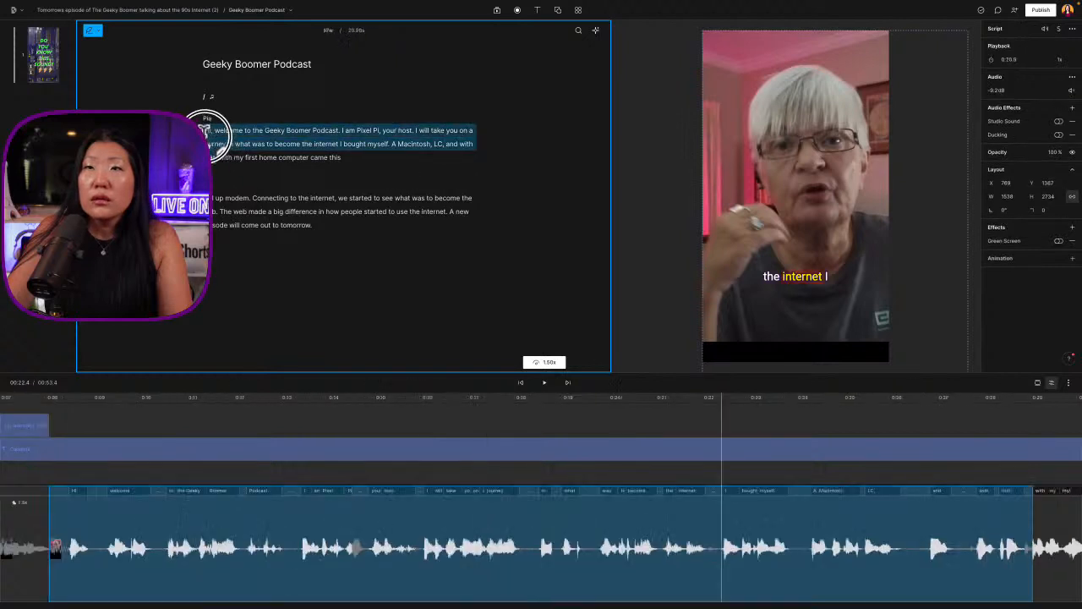
pyautogui.press('BackSpace')
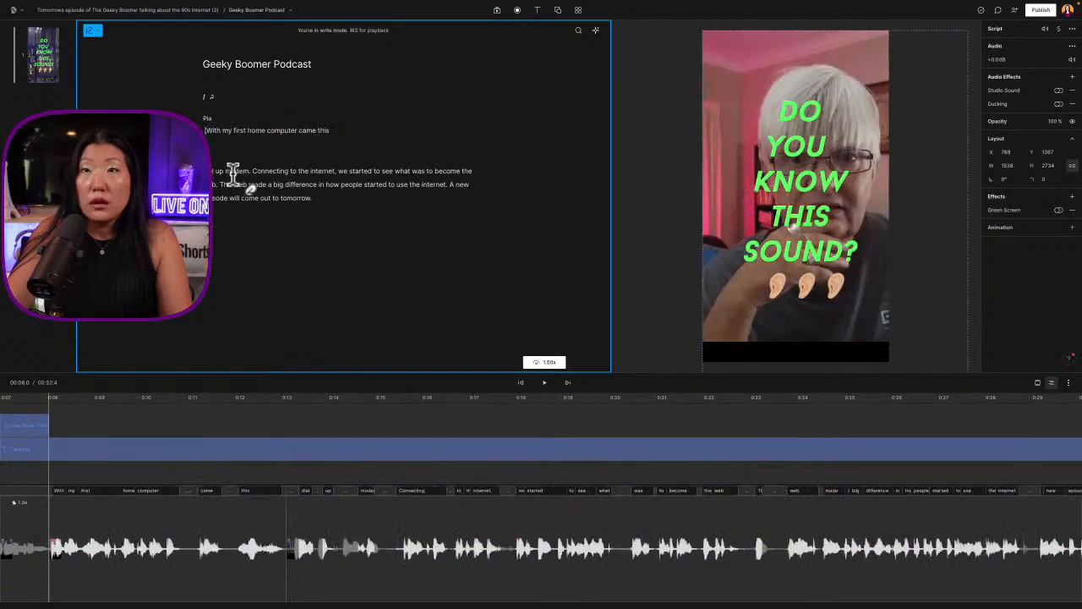
# Remove the paragraph breaks between "came this" and "dial up modem" so the script reads as one sentence
pyautogui.click(252, 129)
pyautogui.click(231, 149)
pyautogui.press('BackSpace')
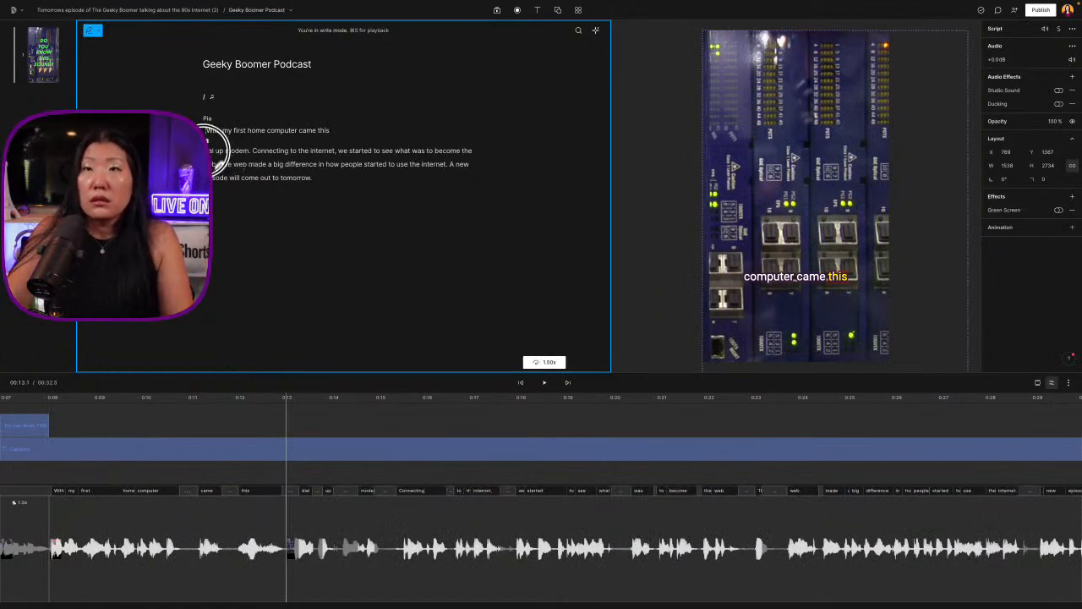
pyautogui.press('BackSpace')
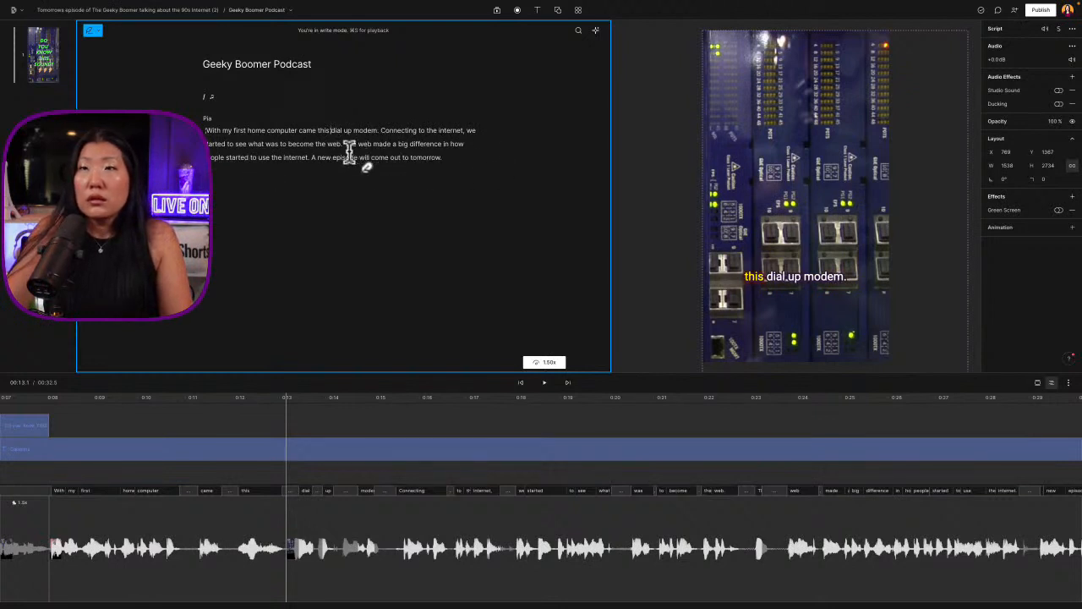
# Paste the cut welcome passage before "A new episode" and close up the extra empty line above it
pyautogui.click(312, 156)
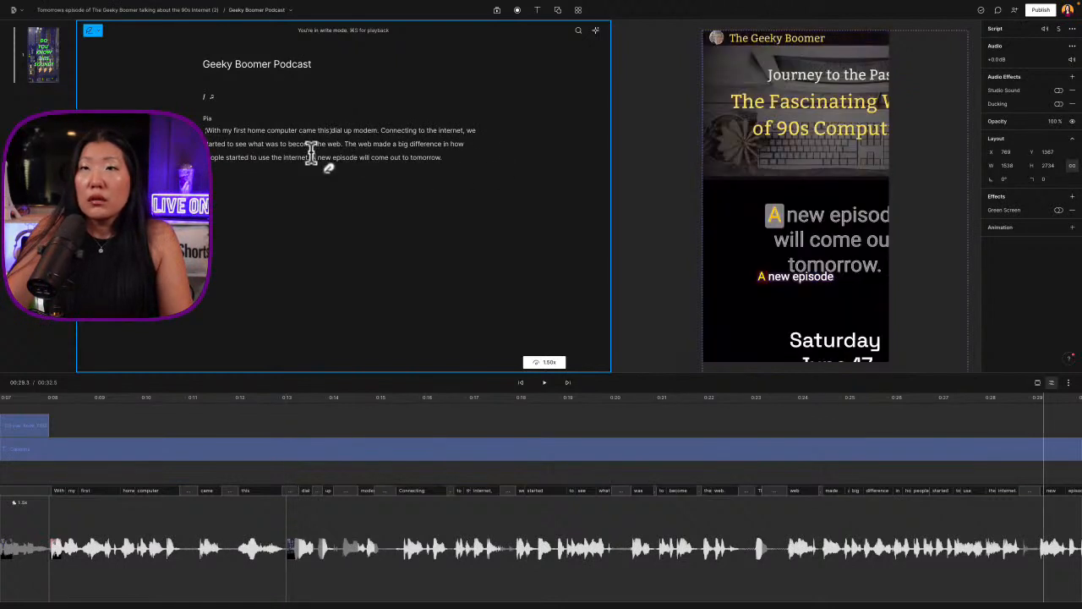
pyautogui.press('super+v')
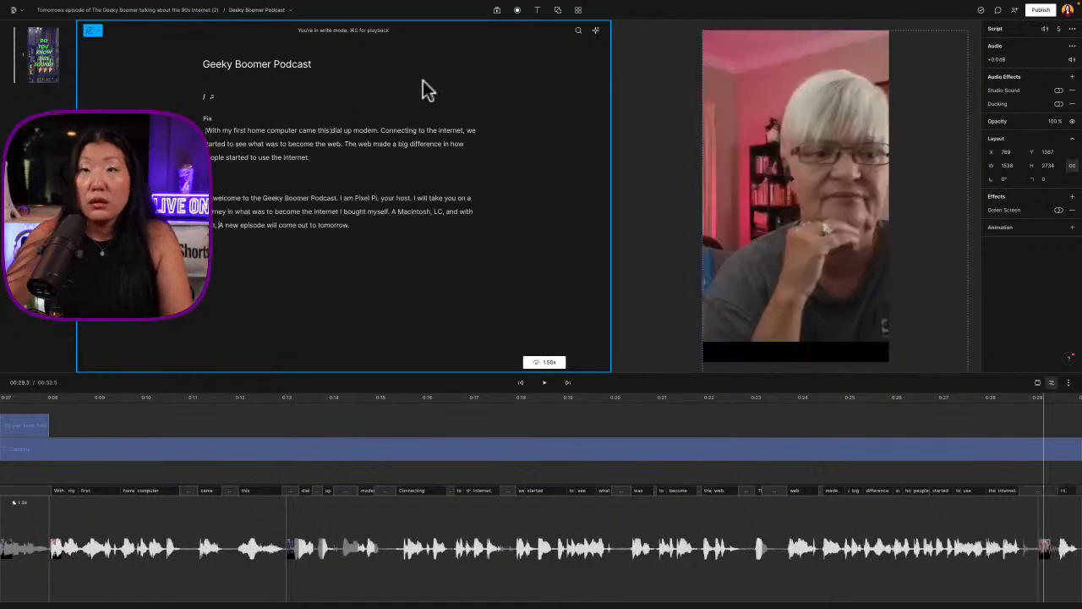
pyautogui.click(245, 180)
pyautogui.press('BackSpace')
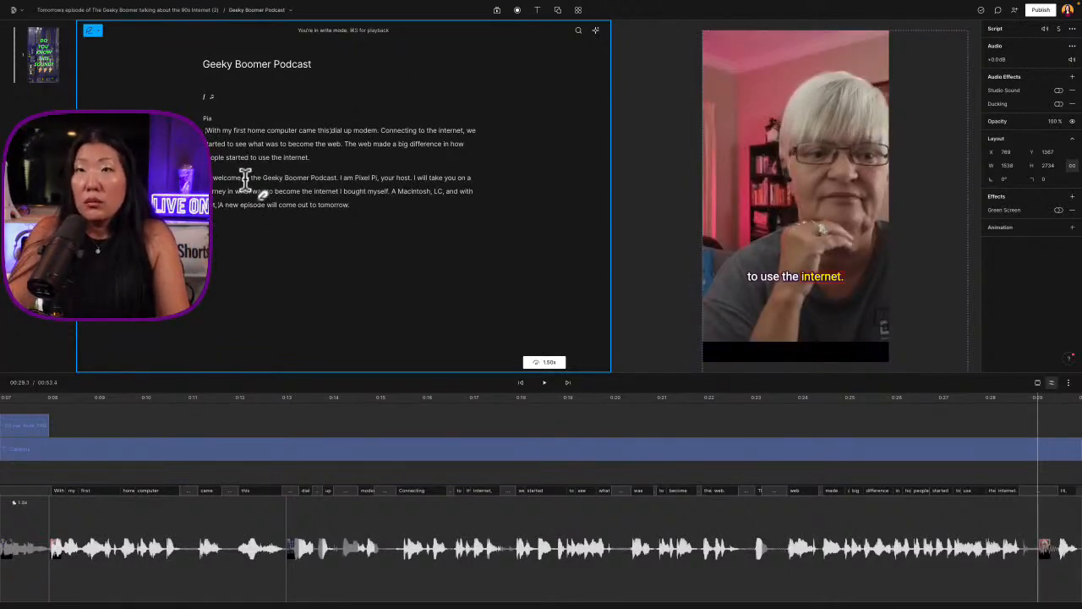
# Set the timeline's playback speed to 2x
pyautogui.click(345, 205)
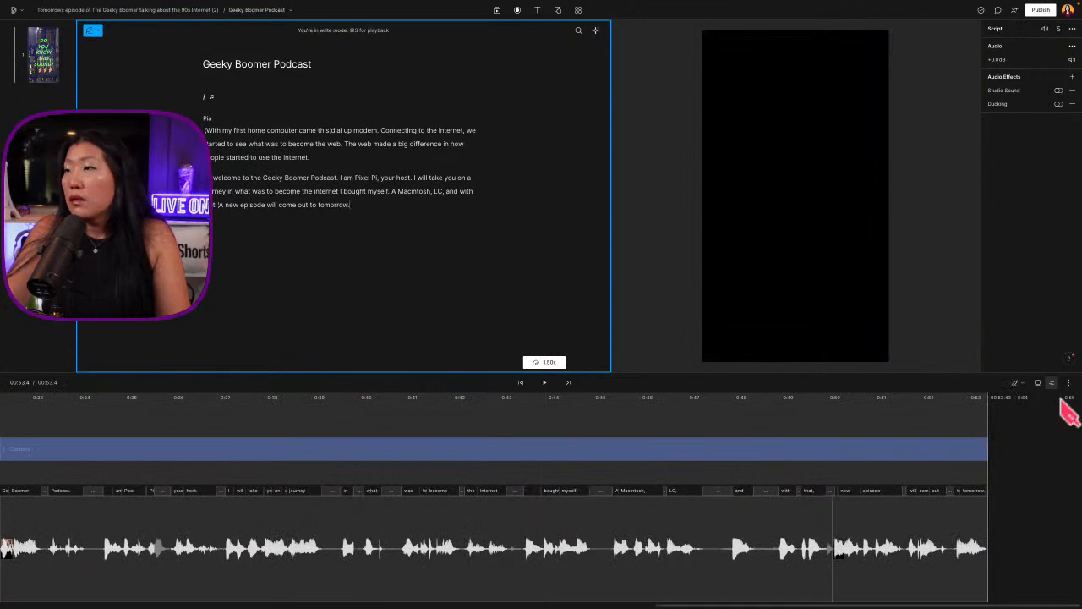
pyautogui.click(1066, 383)
pyautogui.moveTo(1013, 430)
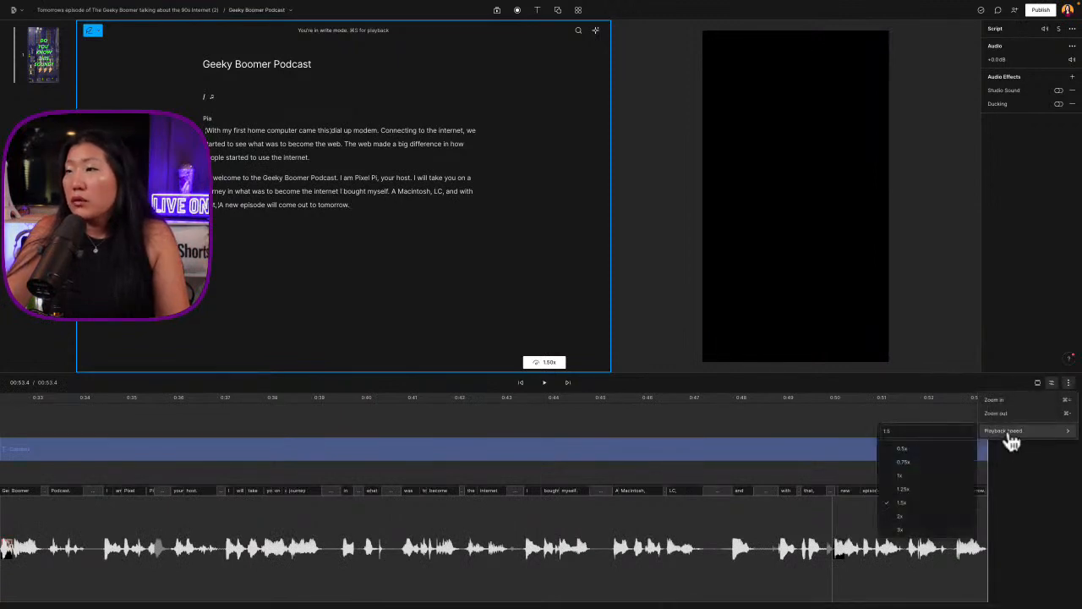
pyautogui.click(918, 519)
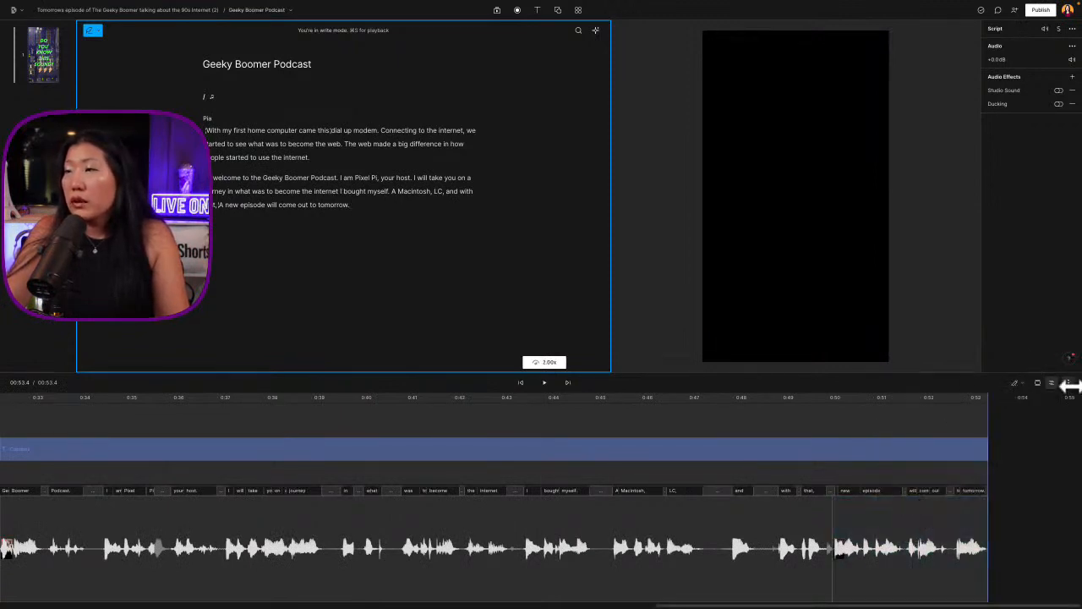
# Play the rearranged promo from the beginning through "this dial up modem"
pyautogui.moveTo(769, 604); pyautogui.dragTo(322, 605)
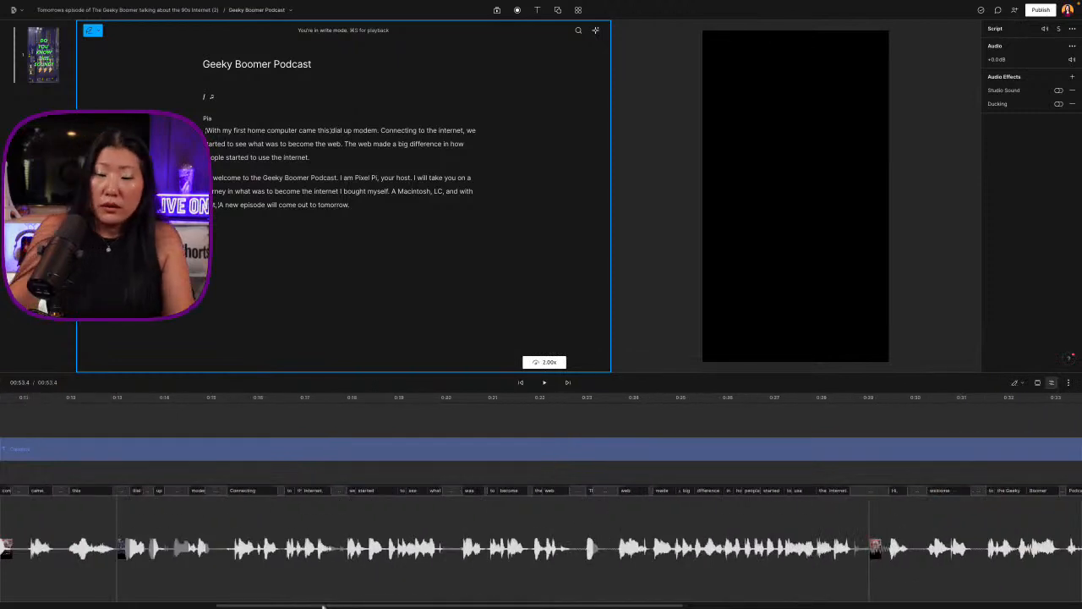
pyautogui.press('super+minus')
pyautogui.press('super+minus')
pyautogui.press('super+minus')
pyautogui.press('super+minus')
pyautogui.press('super+minus')
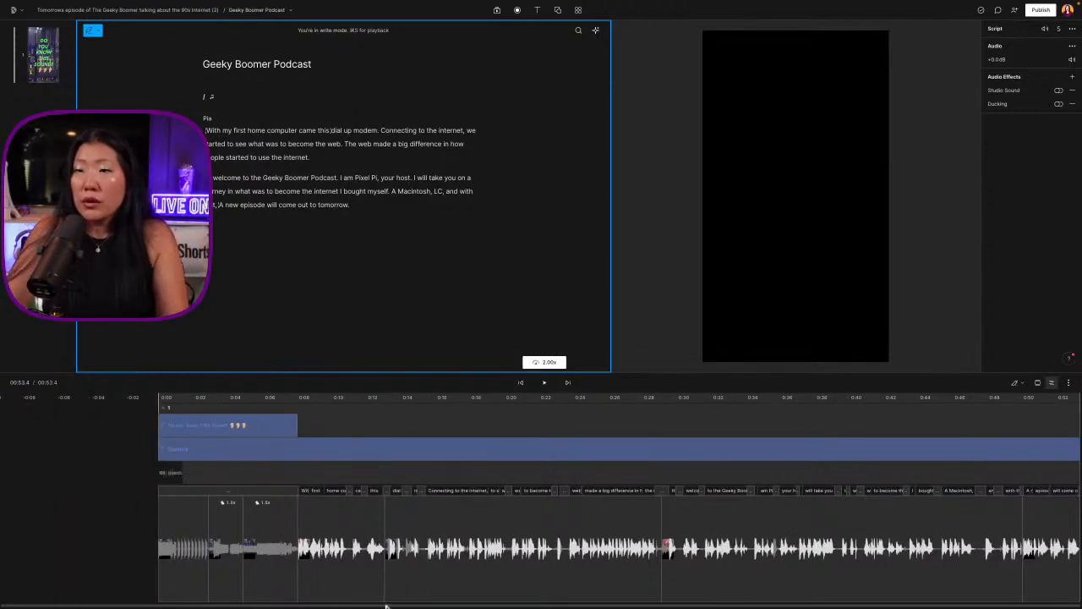
pyautogui.moveTo(385, 605); pyautogui.dragTo(251, 595)
pyautogui.click(221, 401)
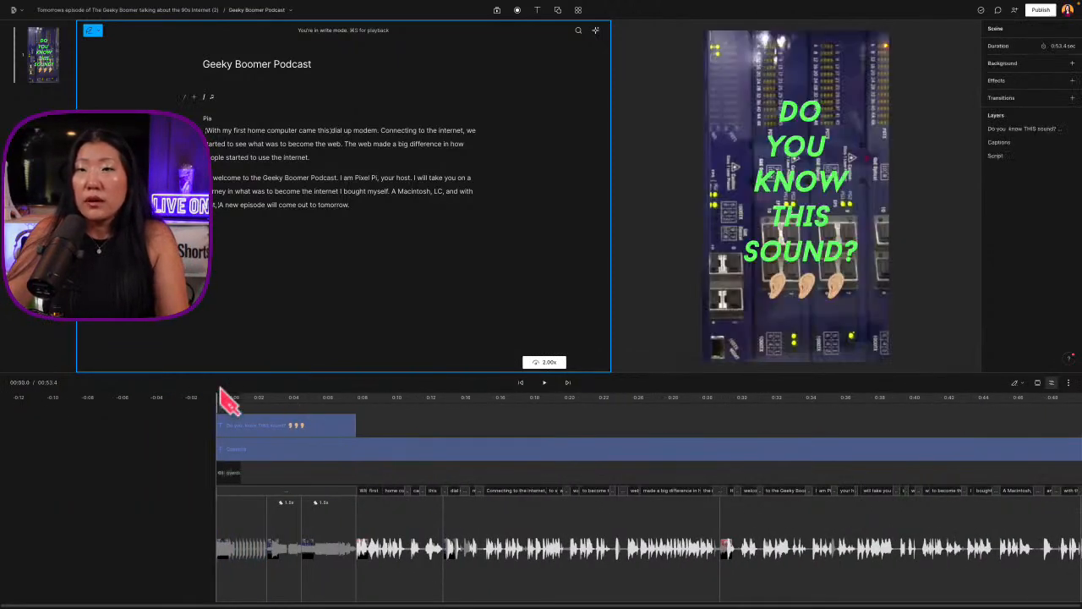
pyautogui.press('space')
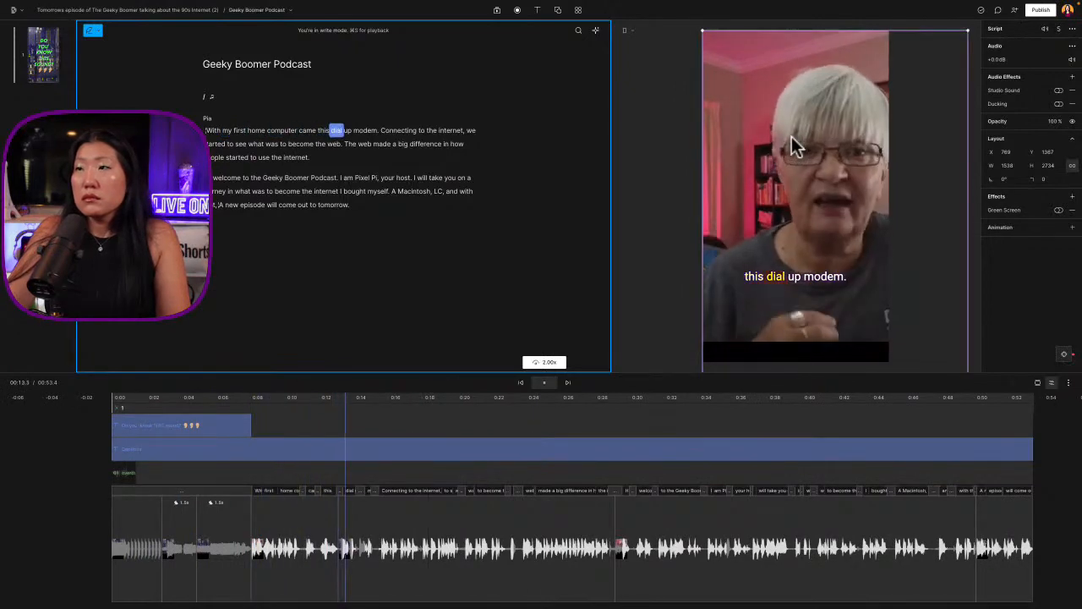
pyautogui.press('space')
# Examine the timeline around the "this" and "dial" cut closely and replay it from "my first home computer"
pyautogui.press('super+equal')
pyautogui.press('super+equal')
pyautogui.press('super+equal')
pyautogui.press('super+equal')
pyautogui.press('super+equal')
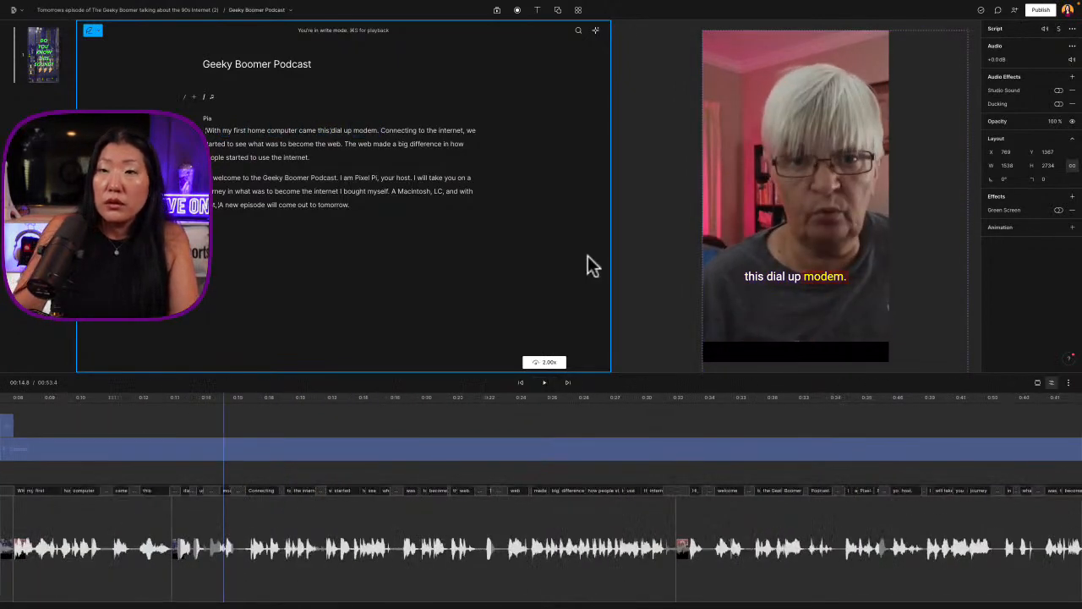
pyautogui.hscroll(-9, 153, 537)
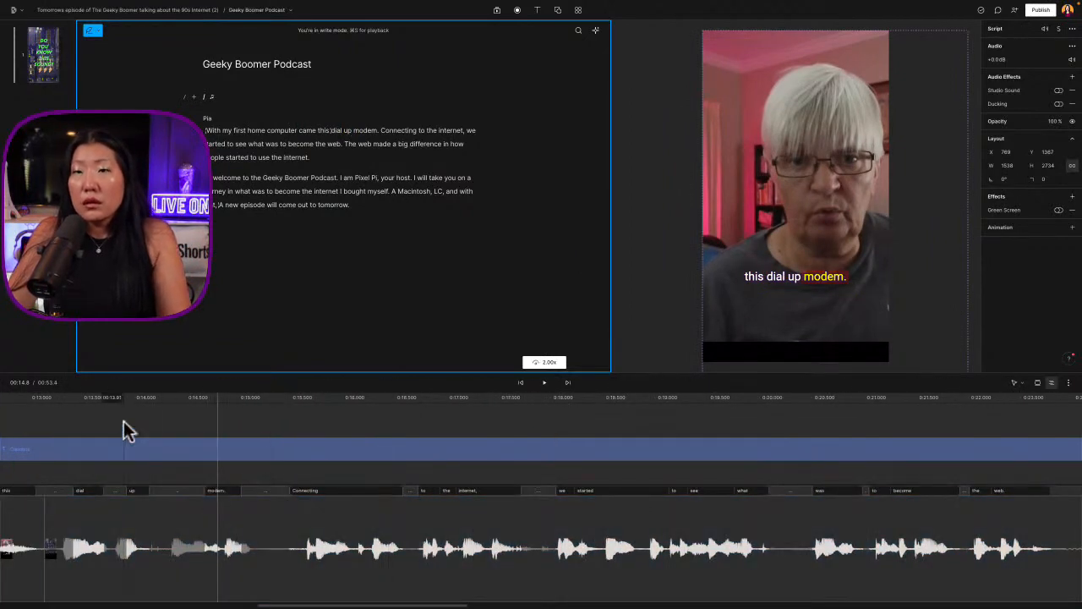
pyautogui.click(125, 422)
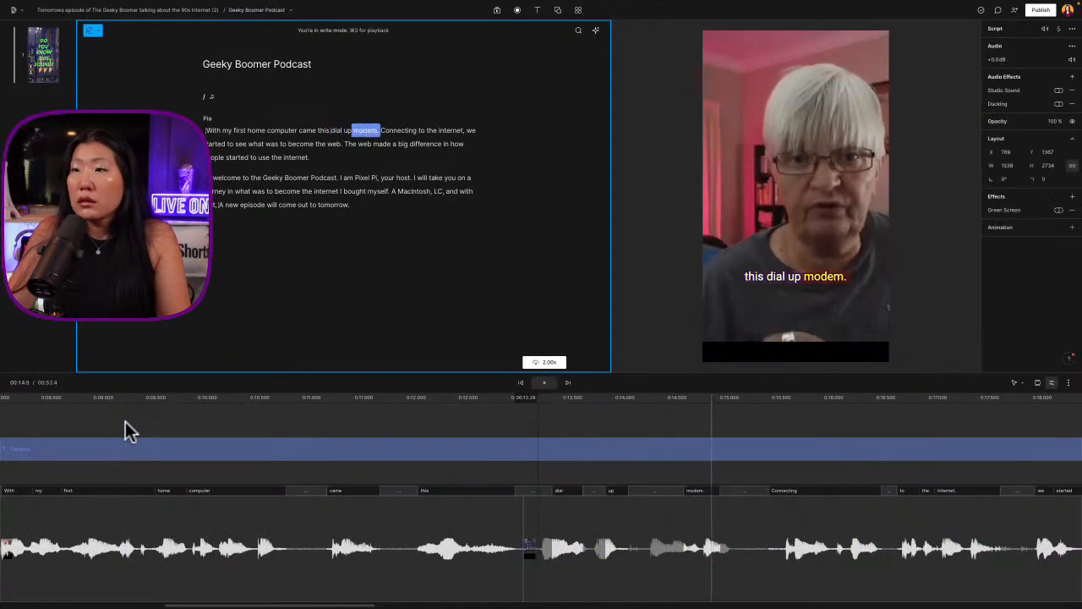
pyautogui.click(83, 420)
pyautogui.press('space')
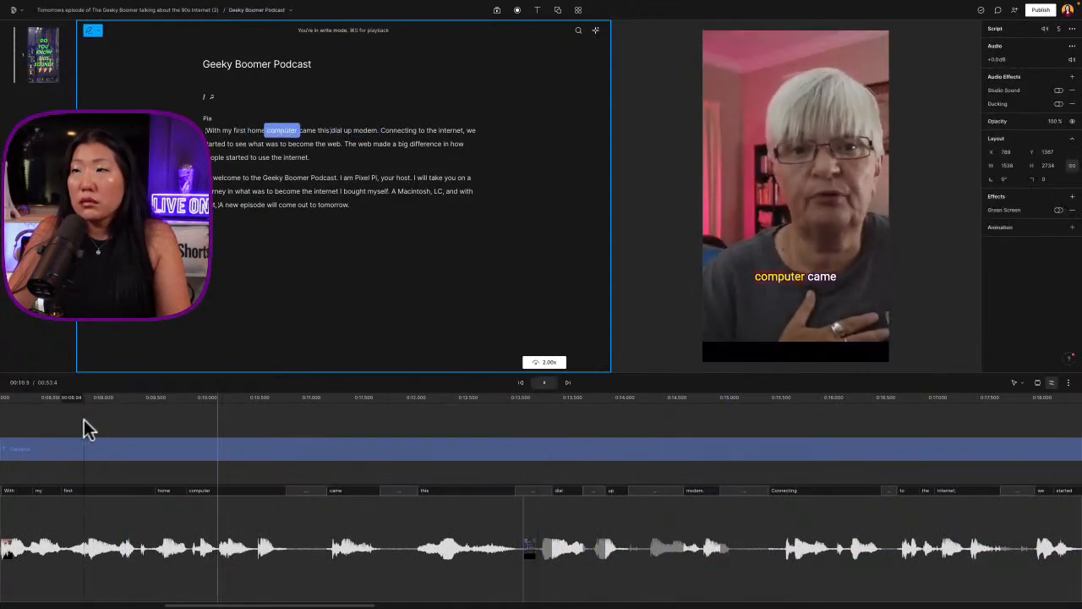
pyautogui.press('space')
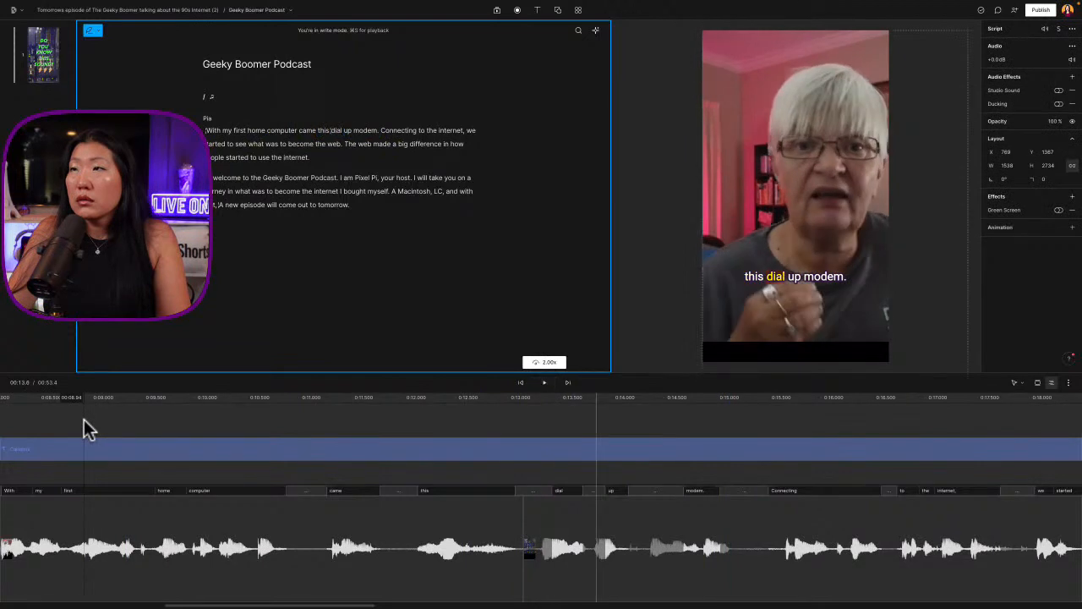
# Tighten the pause before "dial" by trimming that clip's start, leaving a short lead-in ahead of the word
pyautogui.click(575, 492)
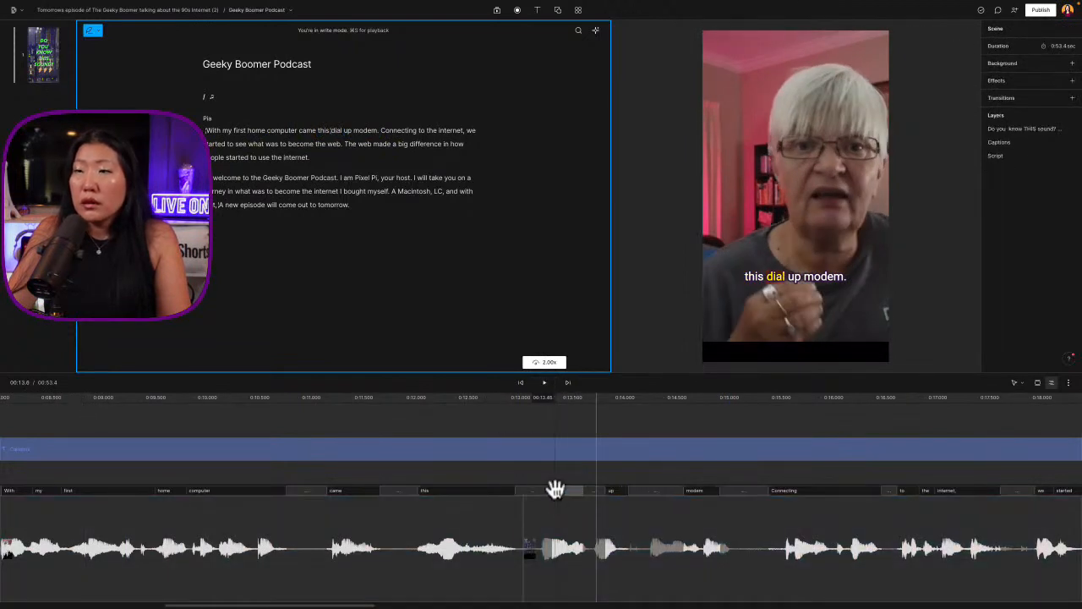
pyautogui.moveTo(561, 490); pyautogui.dragTo(533, 490)
pyautogui.click(393, 461)
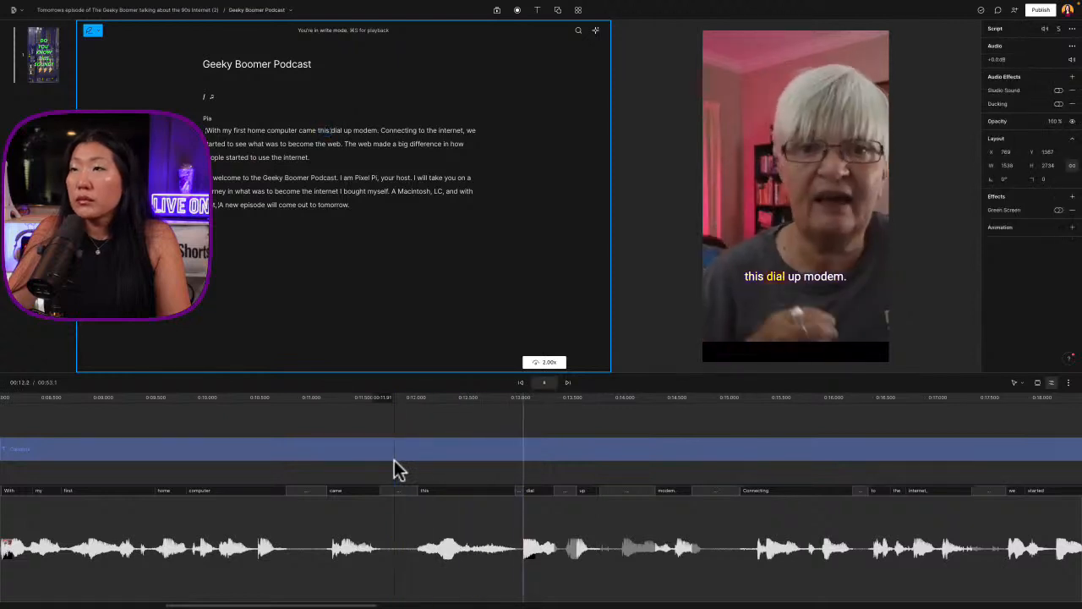
pyautogui.click(524, 554)
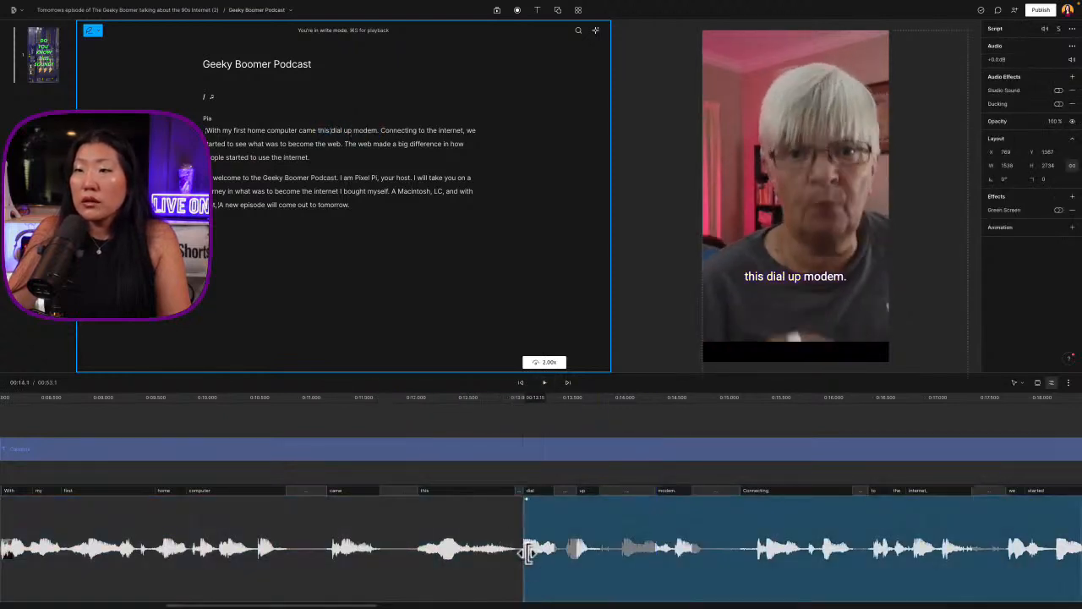
pyautogui.moveTo(527, 551); pyautogui.dragTo(513, 551)
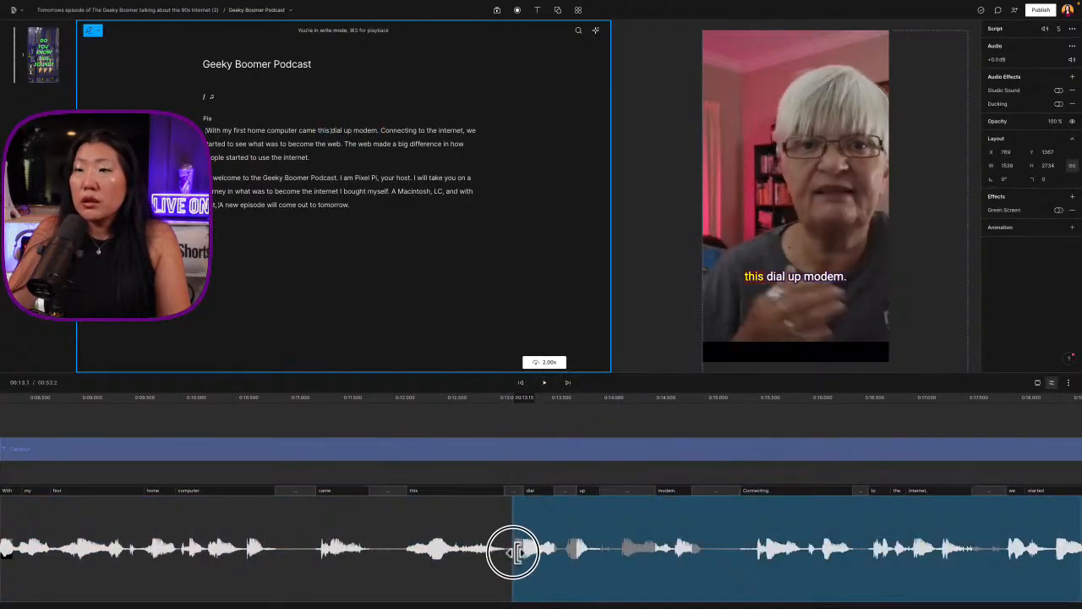
# Play on from "dial up modem" into the welcome passage and replay the transition after "to use the internet"
pyautogui.click(255, 450)
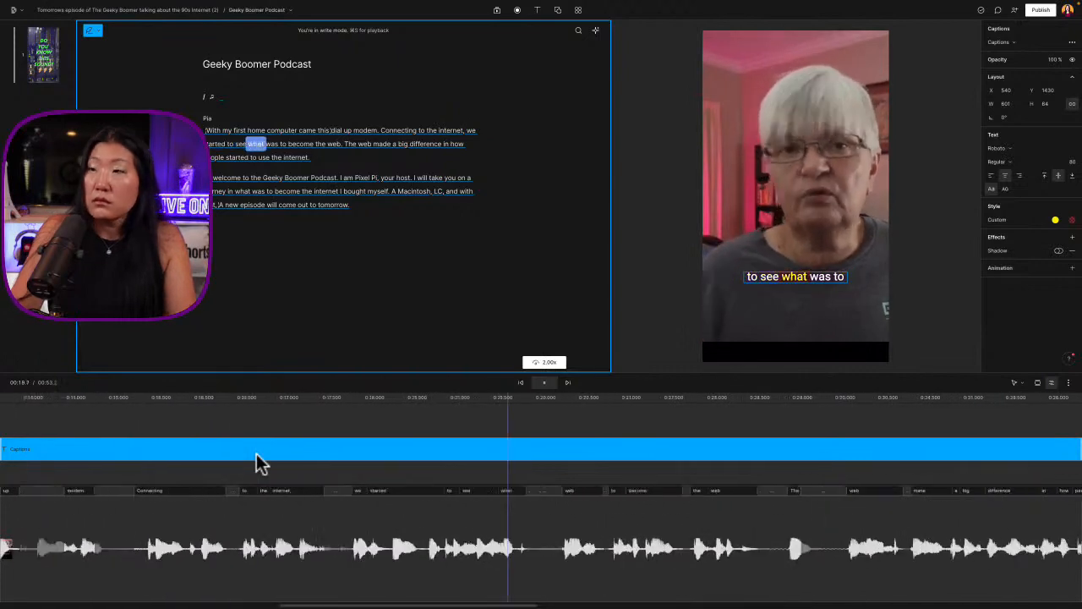
pyautogui.scroll(-5, 256, 453)
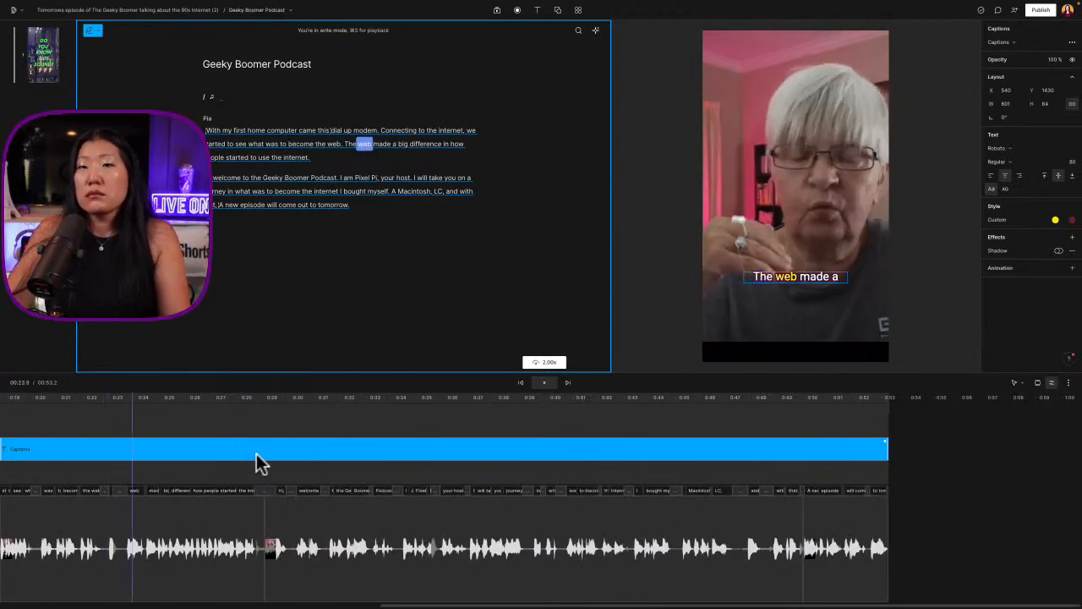
pyautogui.click(309, 541)
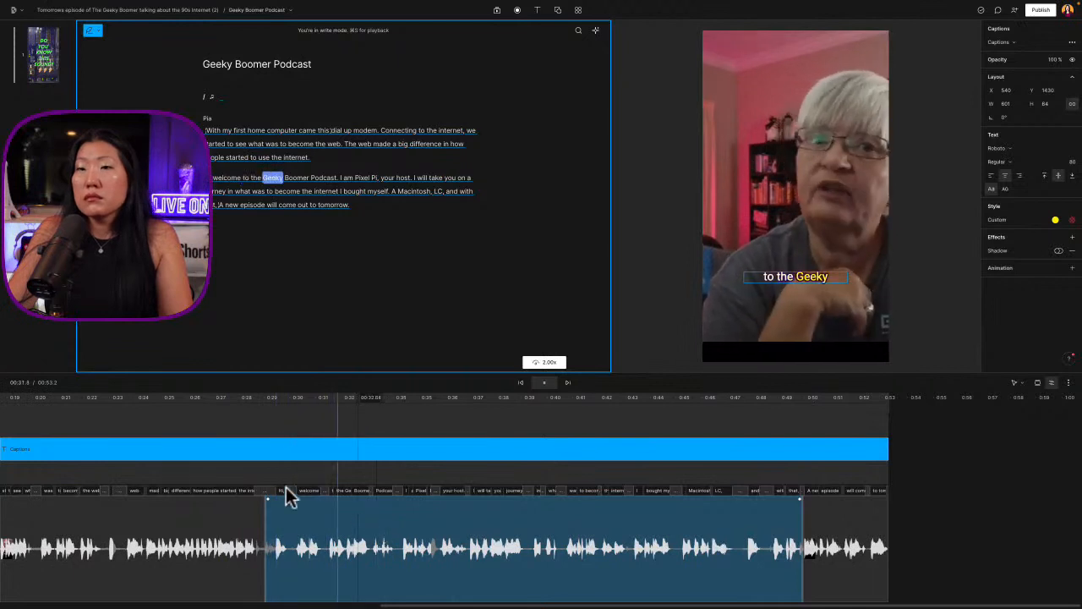
pyautogui.press('space')
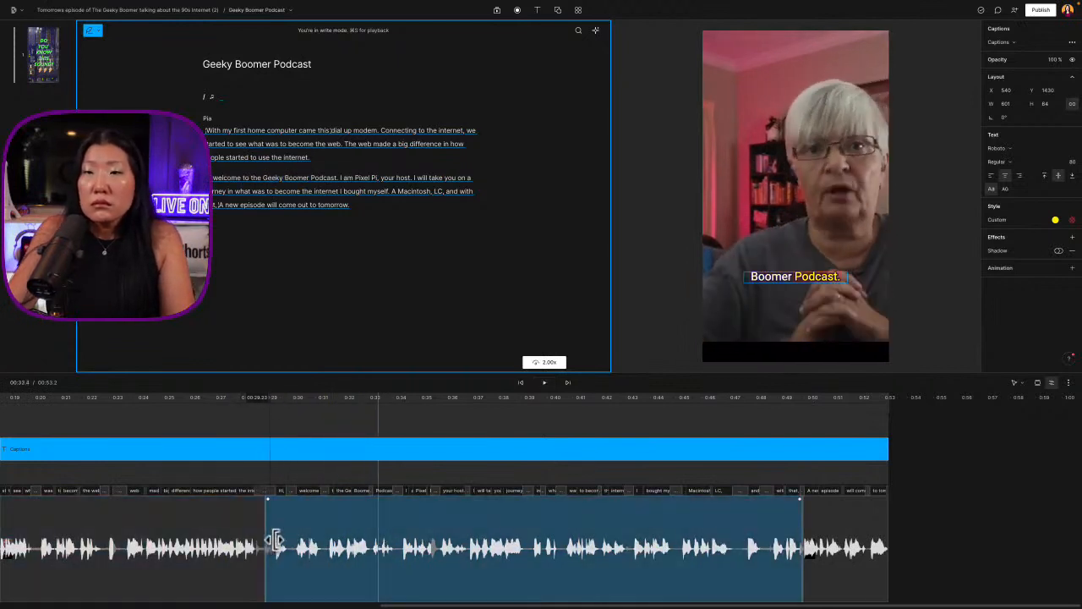
pyautogui.click(220, 465)
pyautogui.press('space')
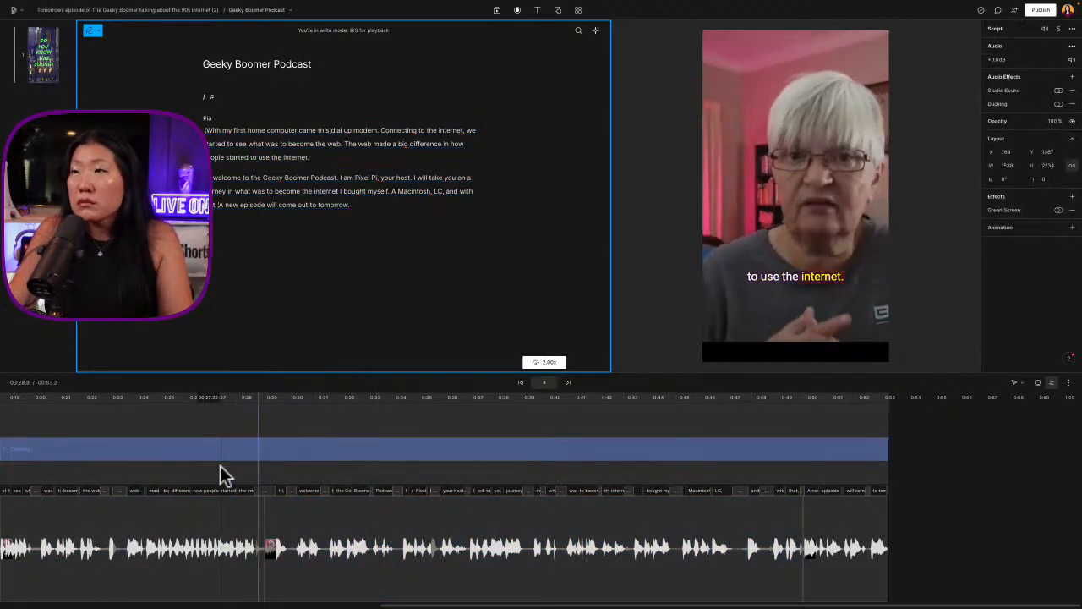
# Trim "Hi, welcome" off the start of the moved welcome clip and replay the transition from "to use the internet"
pyautogui.click(268, 545)
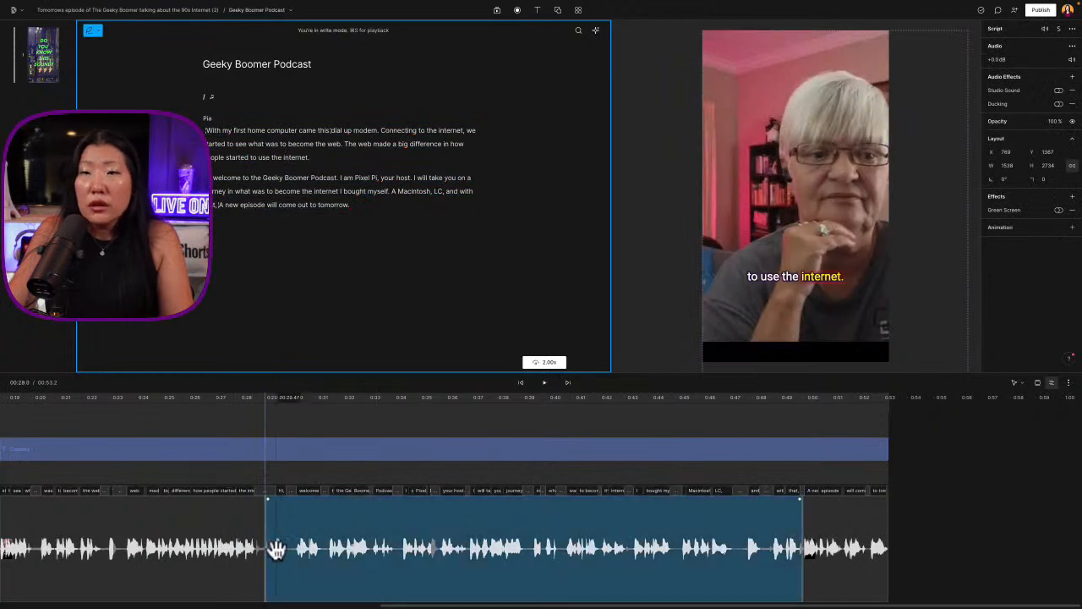
pyautogui.click(277, 490)
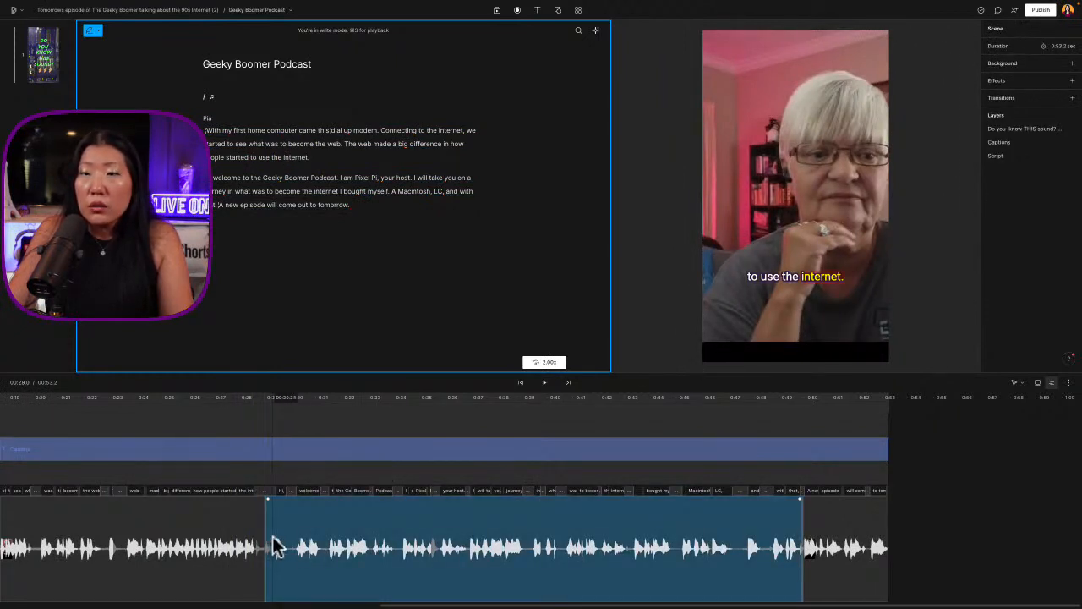
pyautogui.moveTo(269, 545); pyautogui.dragTo(326, 544)
pyautogui.press('space')
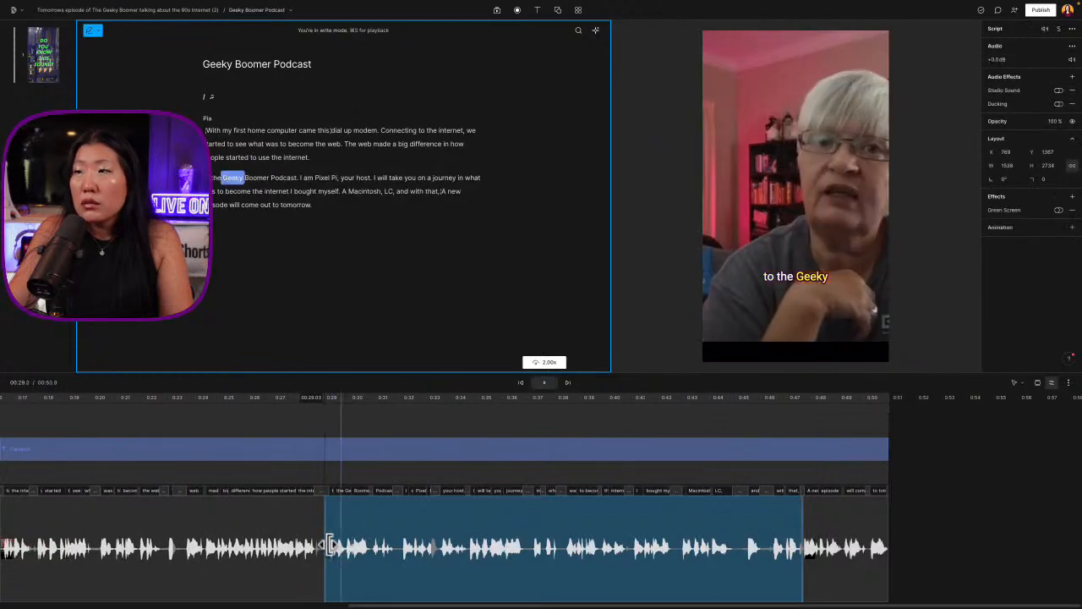
pyautogui.press('space')
pyautogui.click(282, 451)
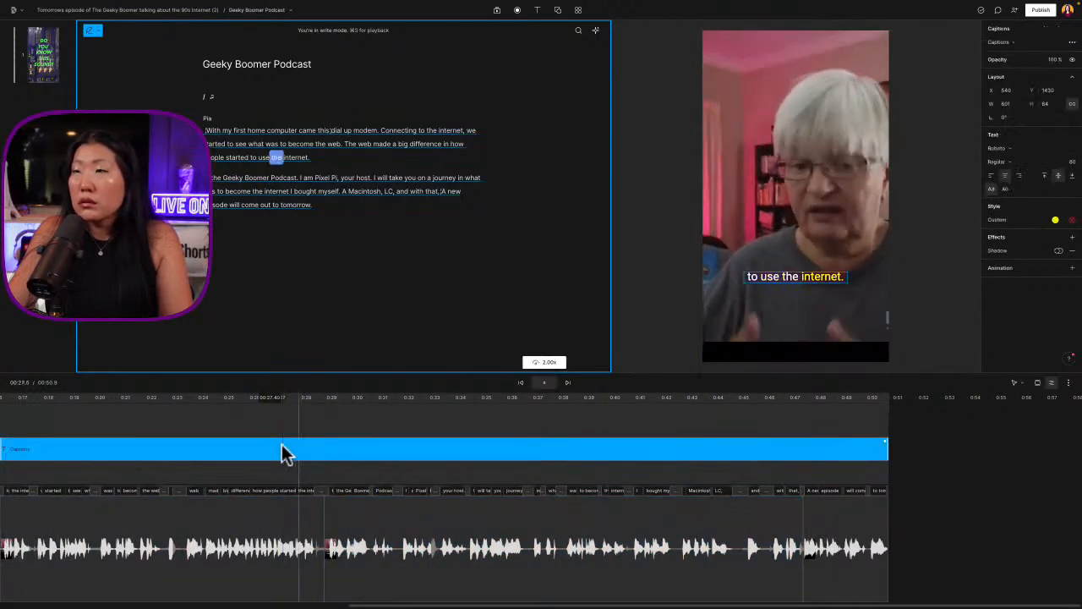
pyautogui.press('space')
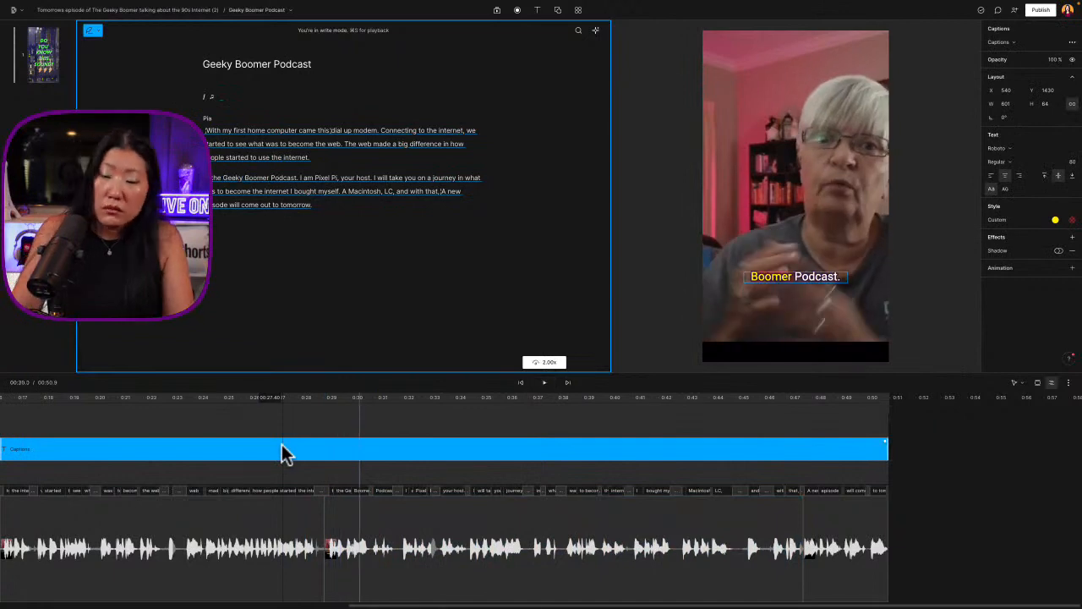
# Restore the word "welcome" at the start of the moved clip and tighten the cut after "to use the internet"
pyautogui.scroll(5, 282, 448)
pyautogui.hscroll(-2, 364, 461)
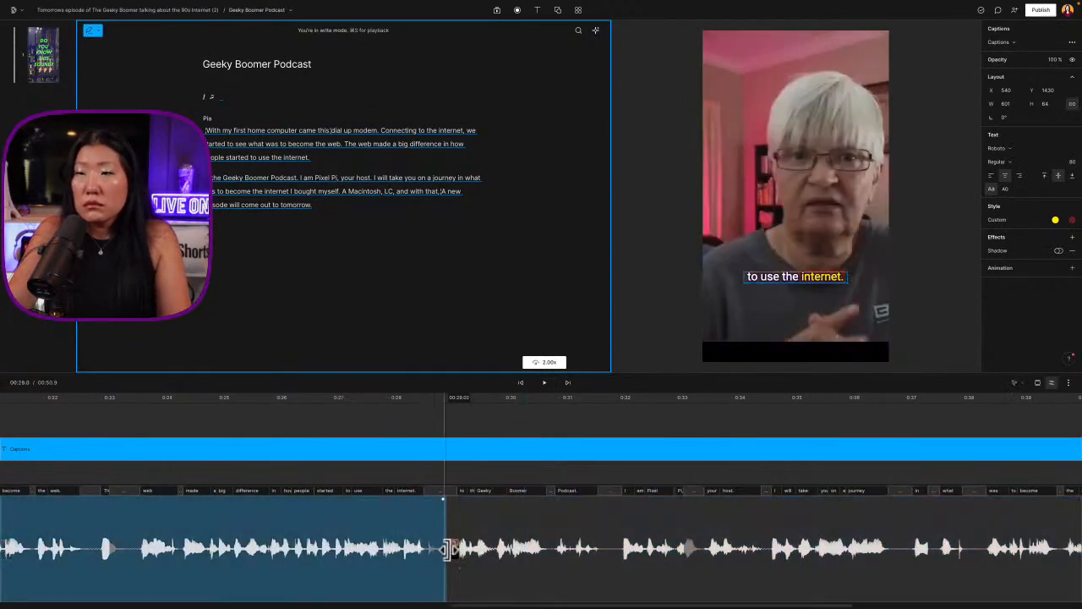
pyautogui.moveTo(446, 551); pyautogui.dragTo(375, 553)
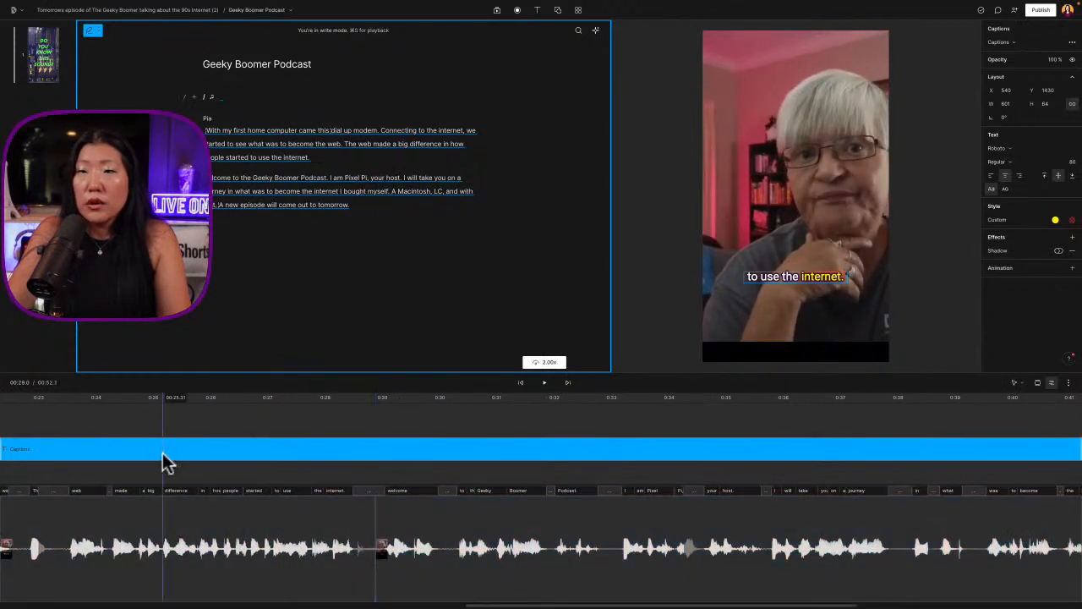
pyautogui.press('space')
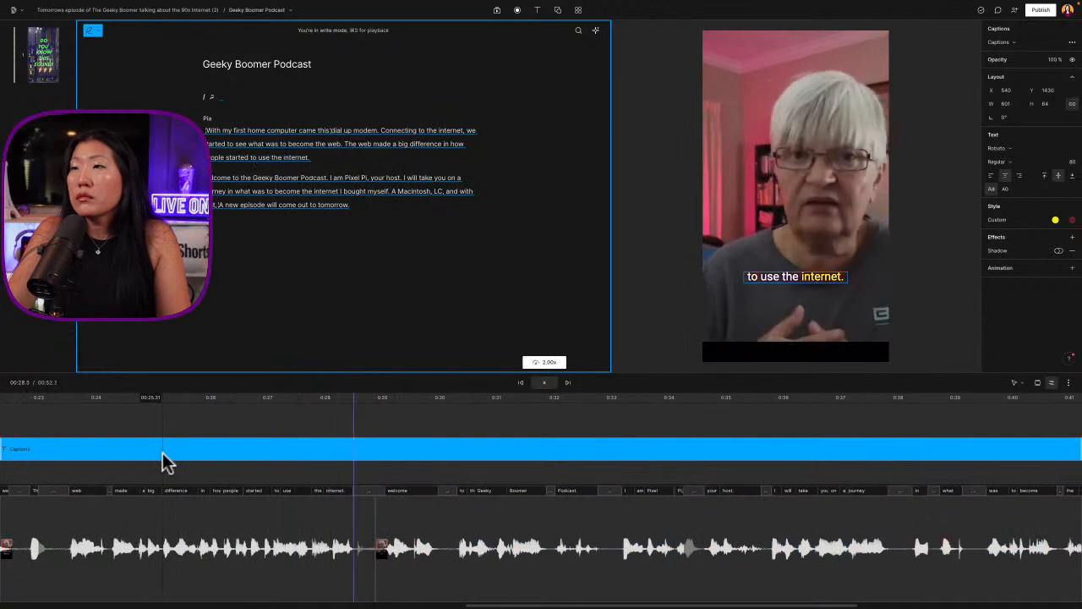
pyautogui.click(217, 546)
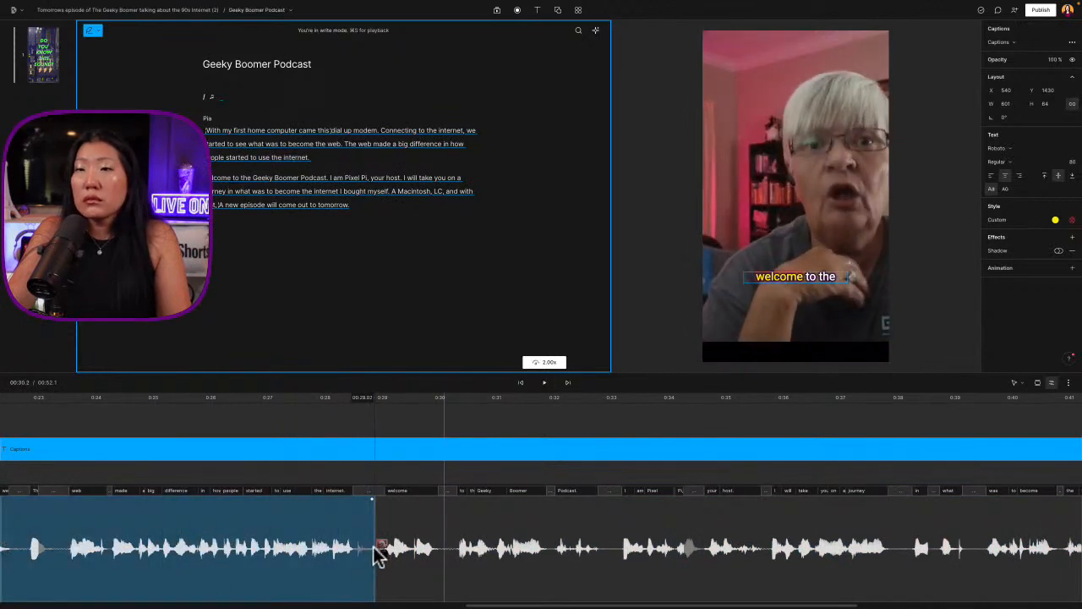
pyautogui.moveTo(377, 554); pyautogui.dragTo(367, 549)
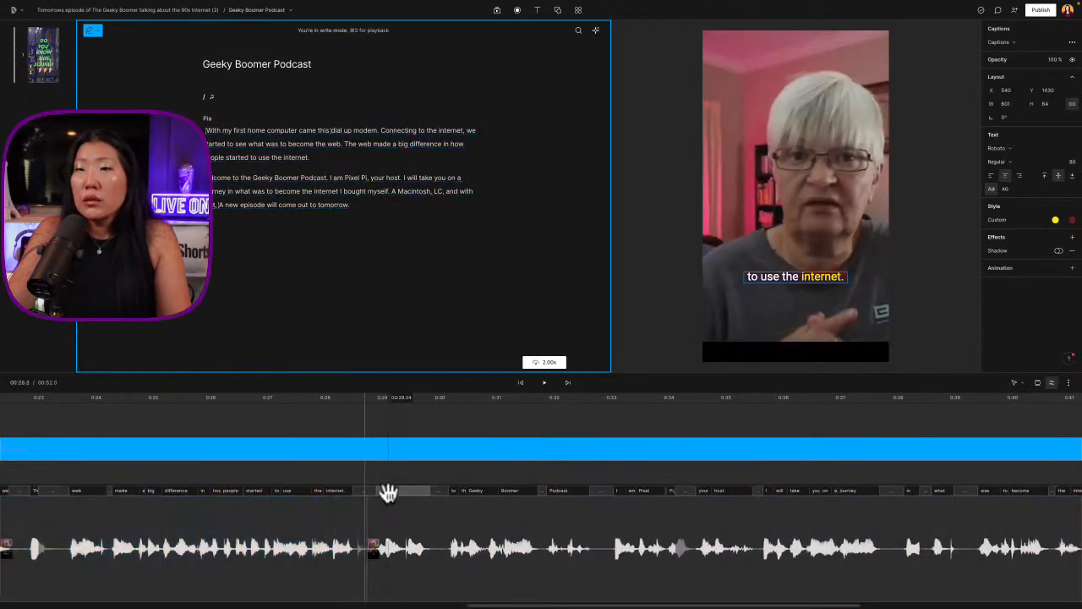
pyautogui.doubleClick(223, 181)
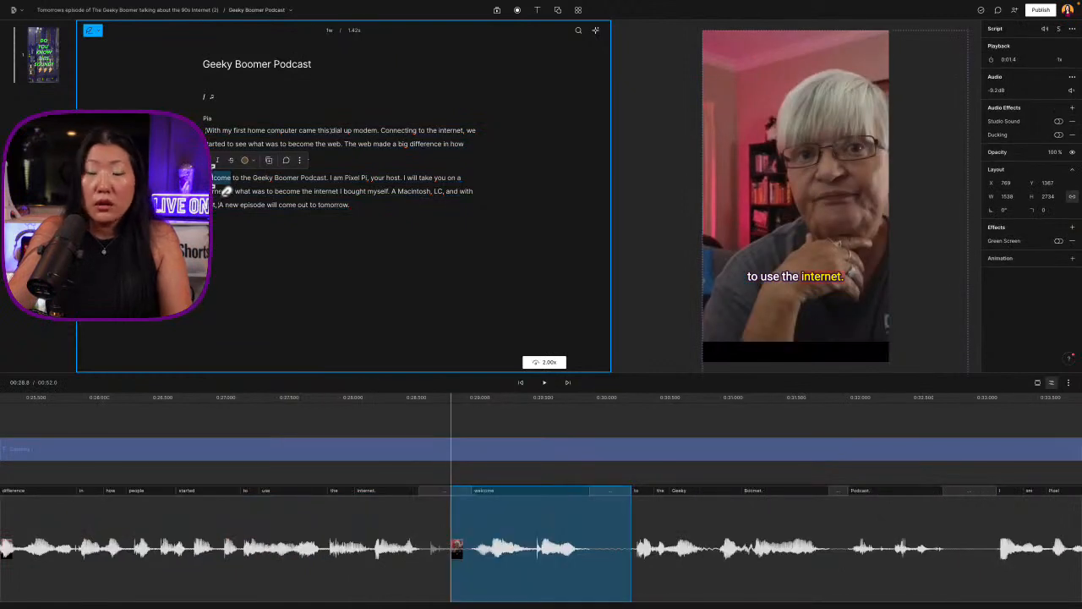
pyautogui.press('c')
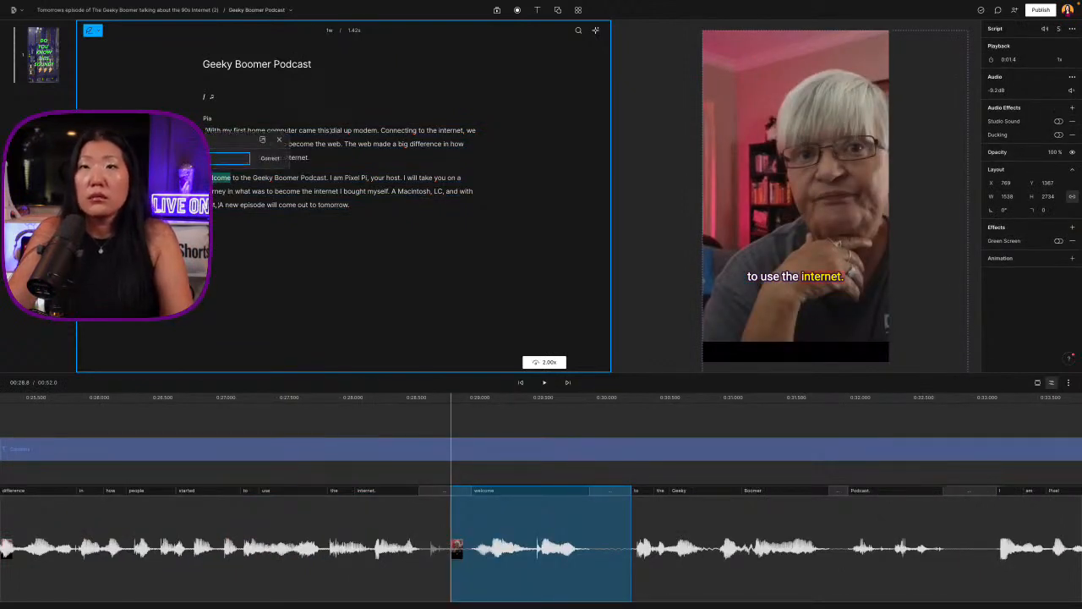
pyautogui.click(283, 187)
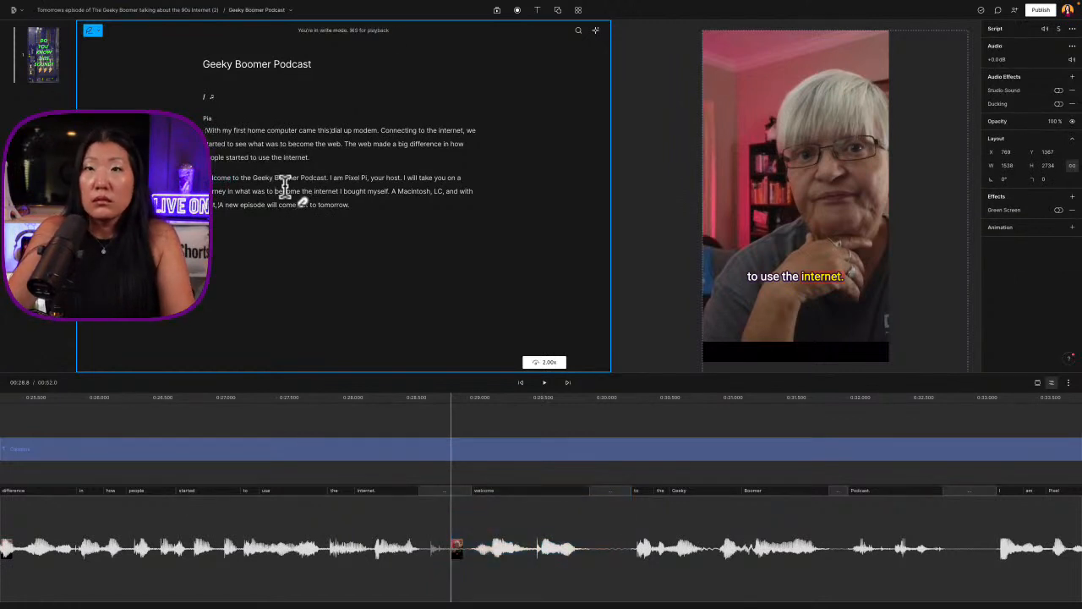
# Correct the second paragraph's opening transcript word to "Welcome" with a capital W
pyautogui.doubleClick(224, 183)
pyautogui.press('c')
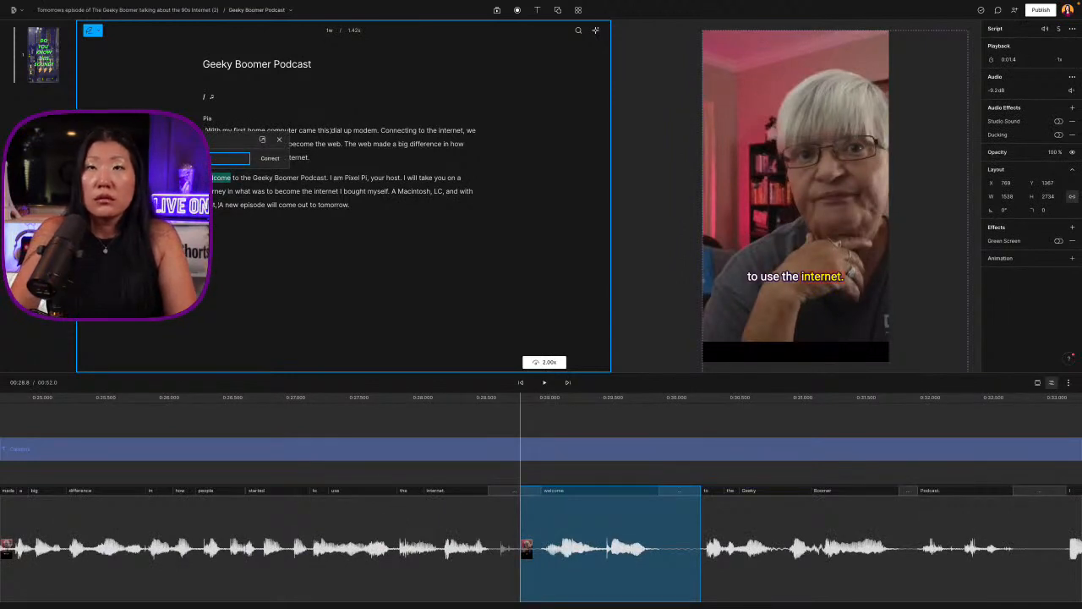
pyautogui.press('Escape')
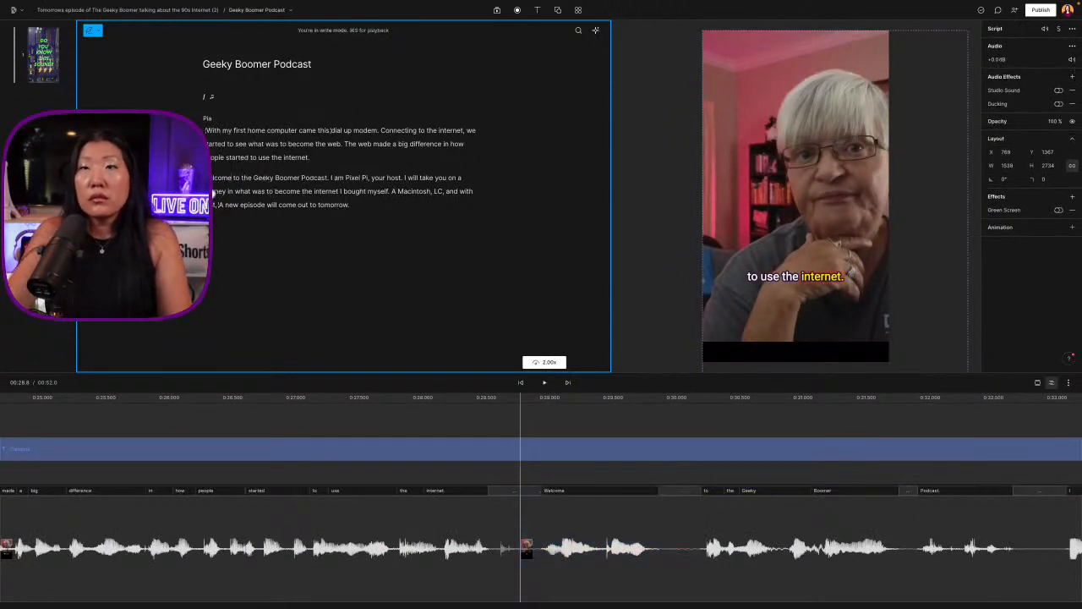
# Leave write mode, play the welcome passage and correct the host's name in the transcript by adding its missing final letter
pyautogui.click(90, 32)
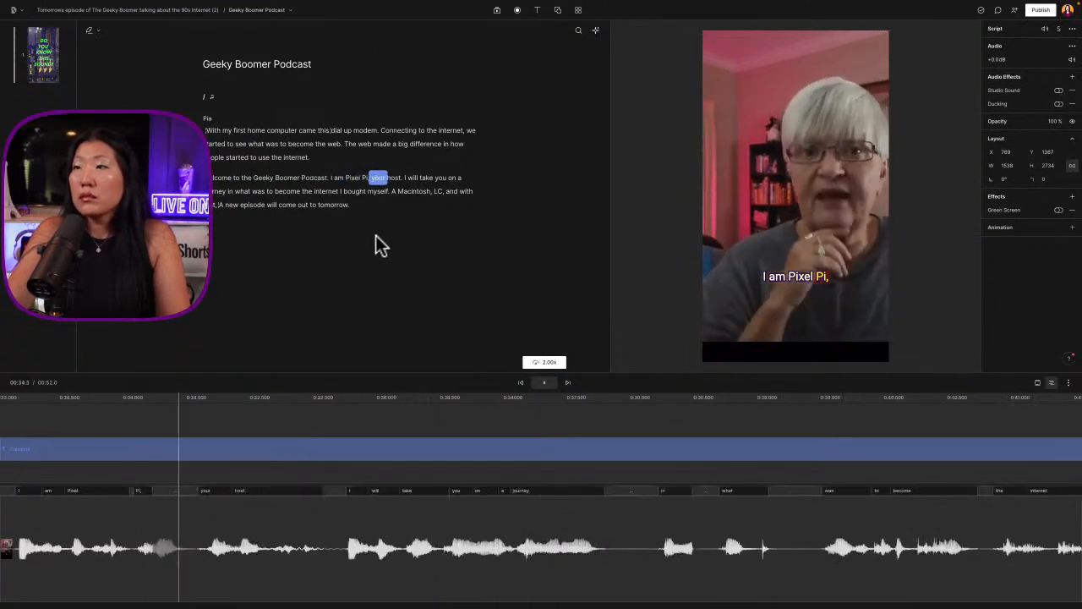
pyautogui.doubleClick(362, 178)
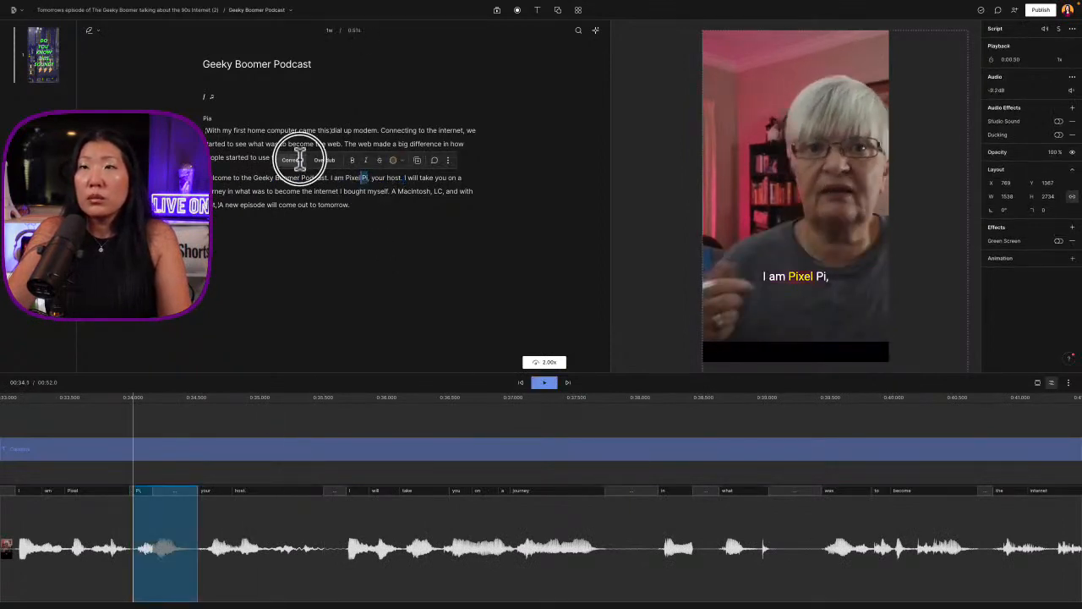
pyautogui.click(297, 160)
pyautogui.write('a')
pyautogui.press('Return')
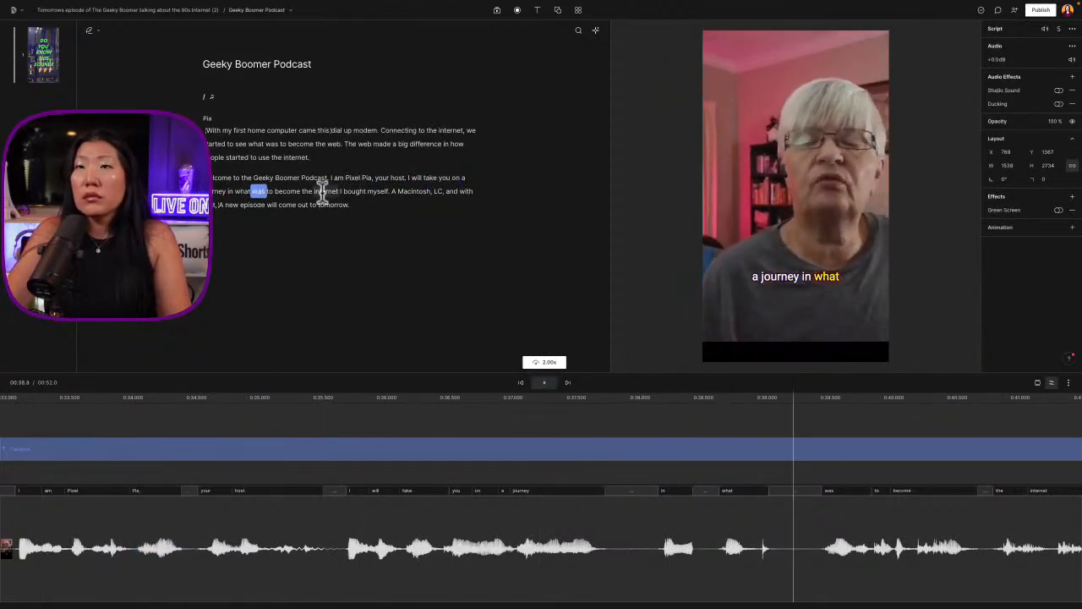
# Delete the speech from "I will take you on a journey" through "and with that" and play the closing line
pyautogui.press('space')
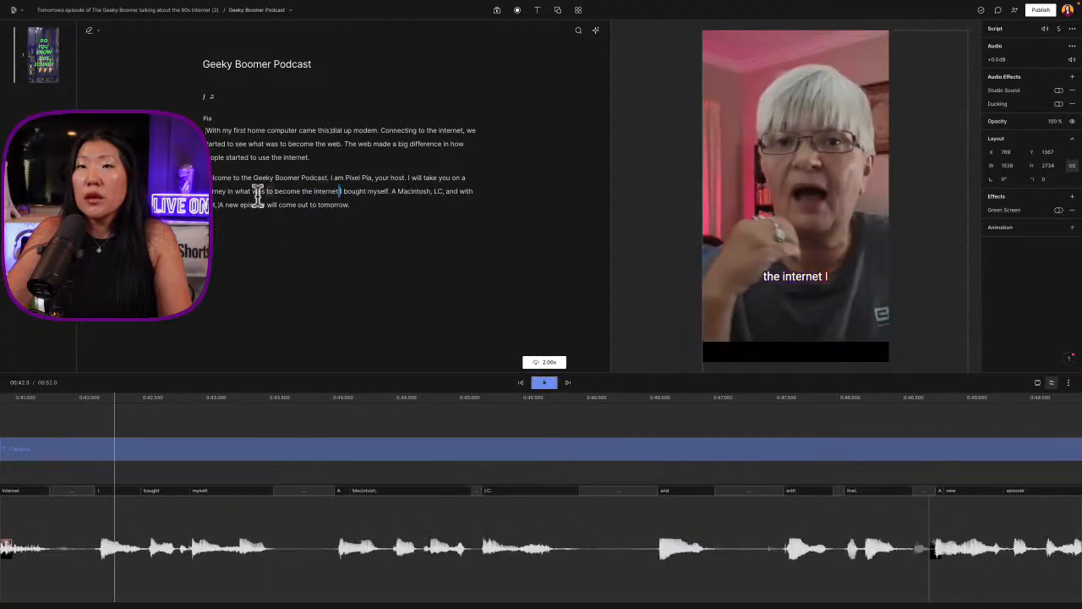
pyautogui.click(252, 191)
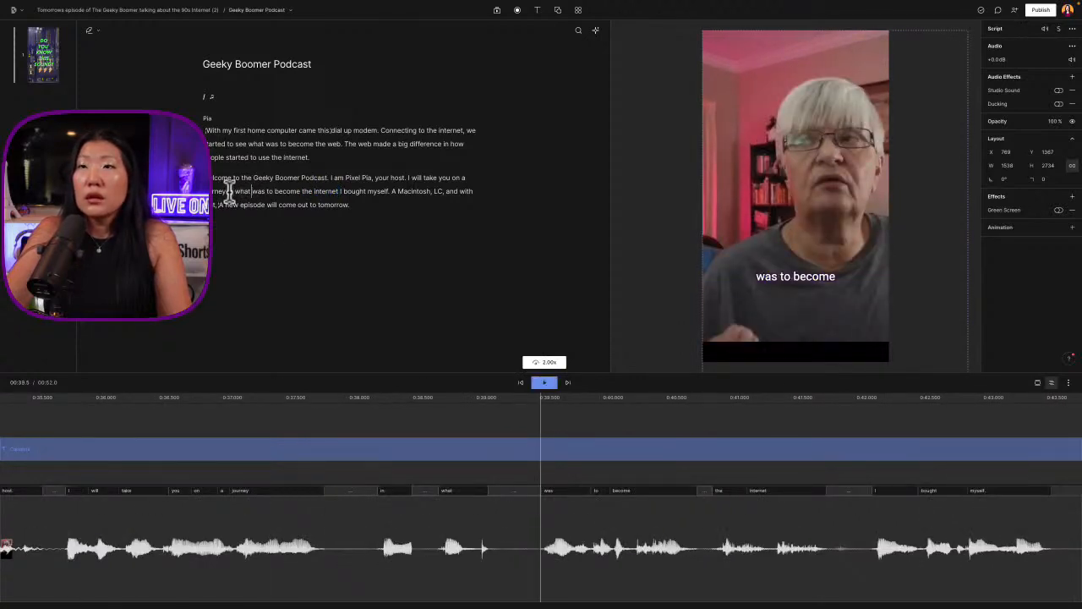
pyautogui.moveTo(407, 175); pyautogui.dragTo(218, 204)
pyautogui.press('BackSpace')
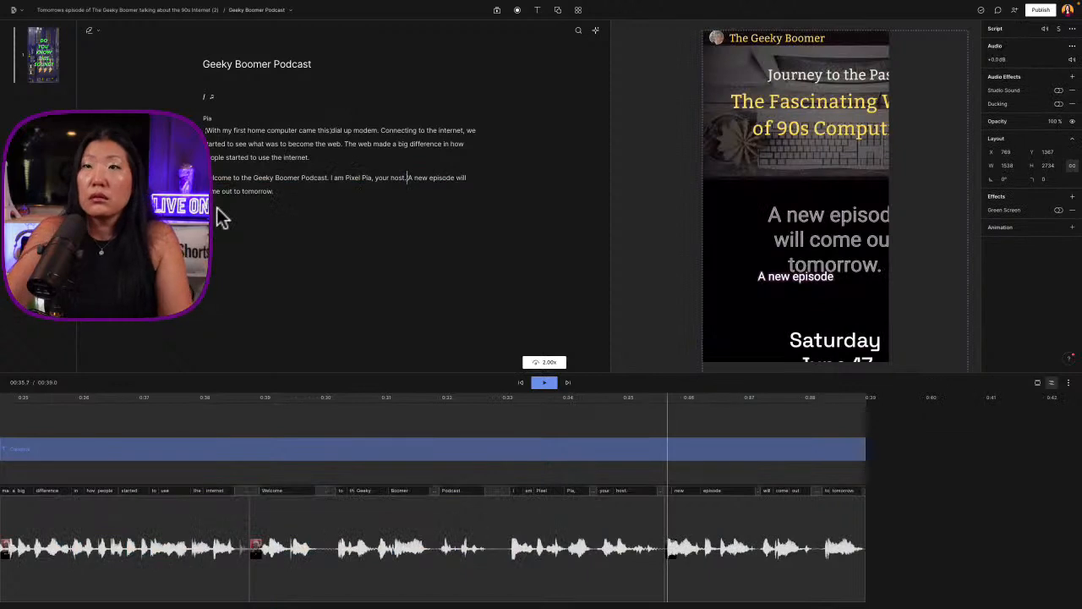
pyautogui.press('space')
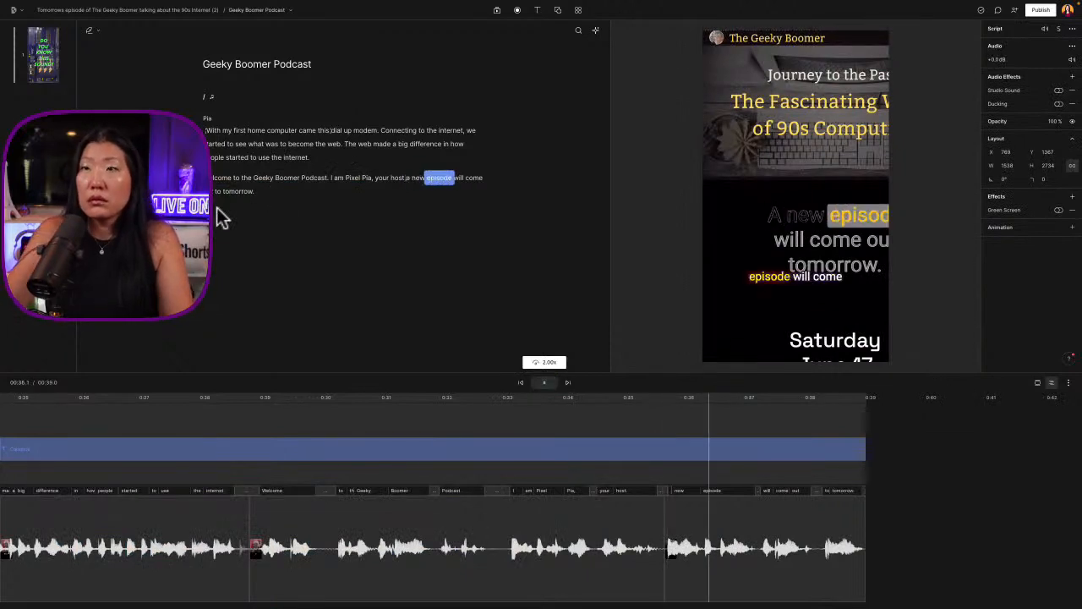
pyautogui.click(238, 177)
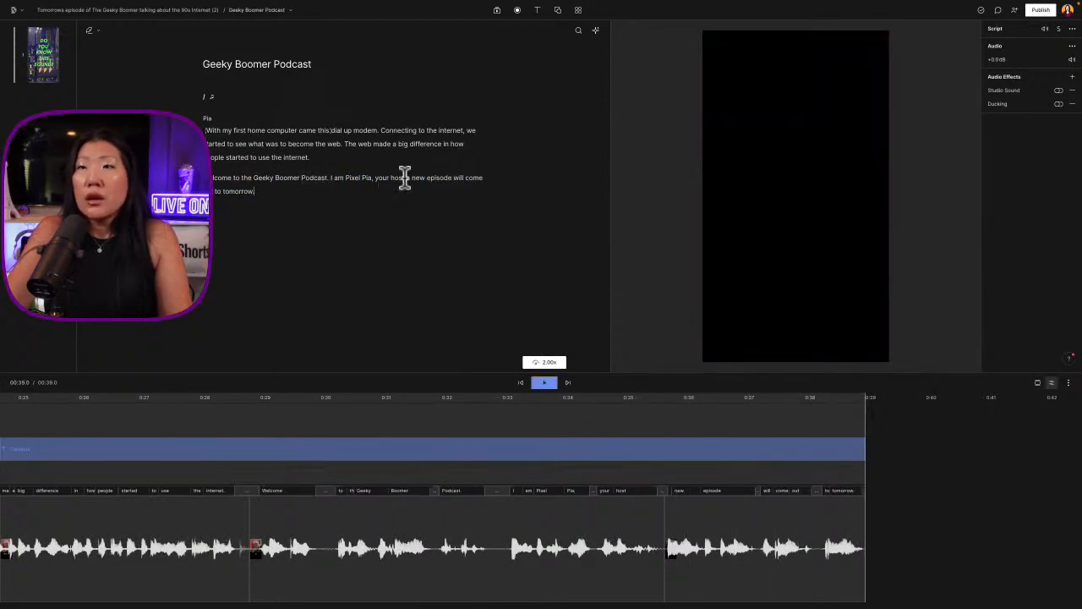
# Overdub "tomorrow" at the end of the closing line with "every week" and replay the new ending
pyautogui.doubleClick(234, 191)
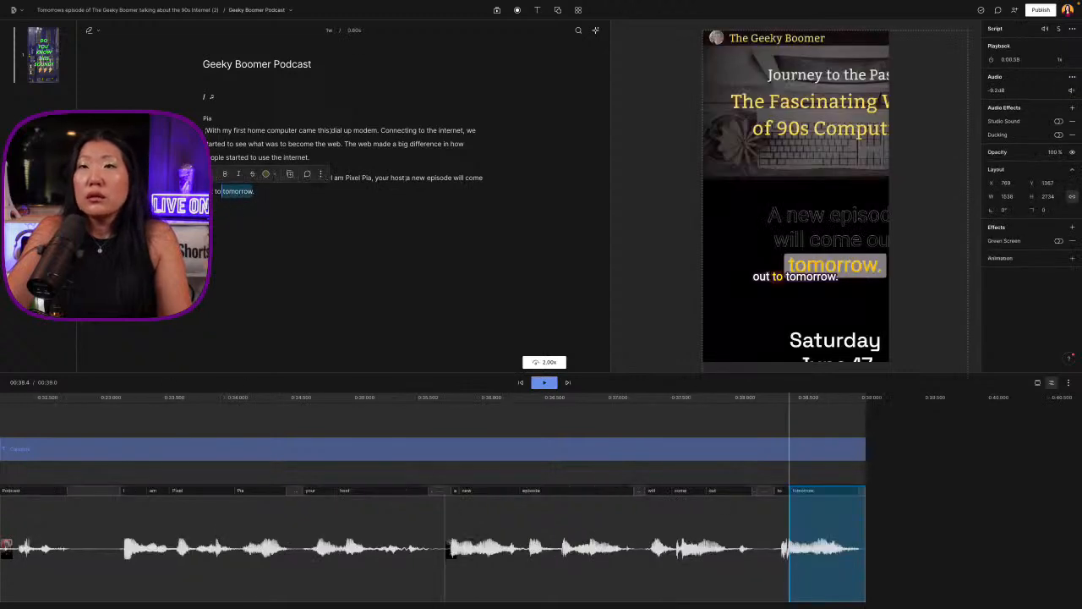
pyautogui.press('d')
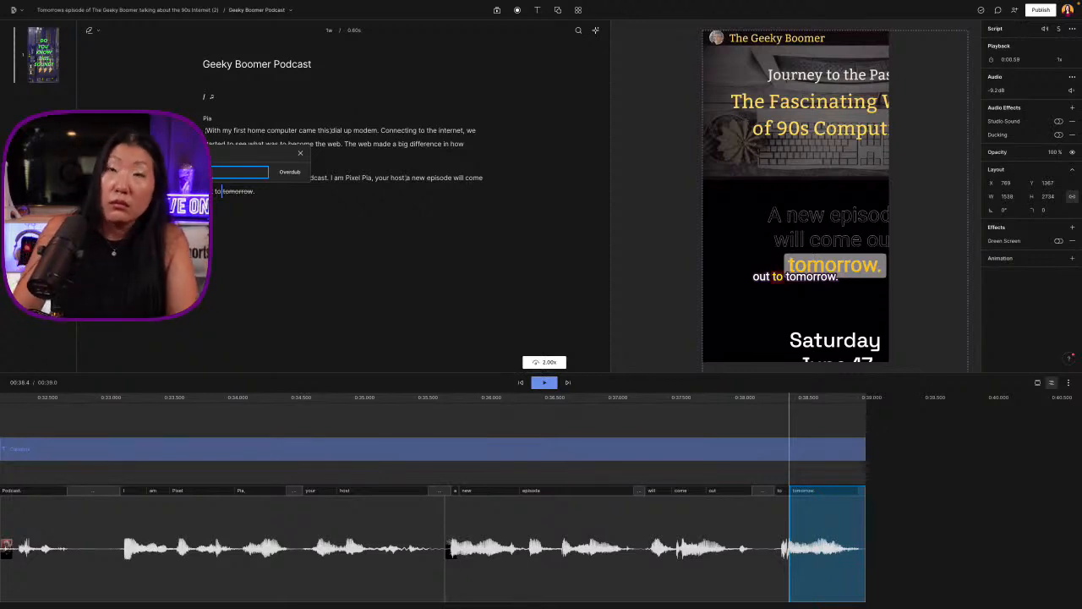
pyautogui.click(288, 172)
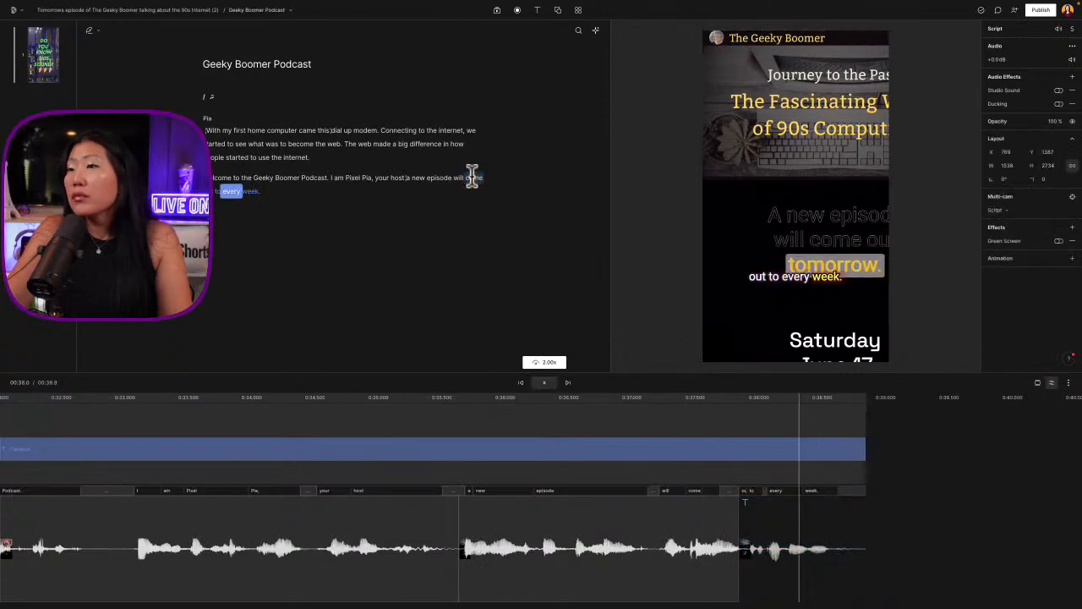
pyautogui.click(398, 179)
pyautogui.press('space')
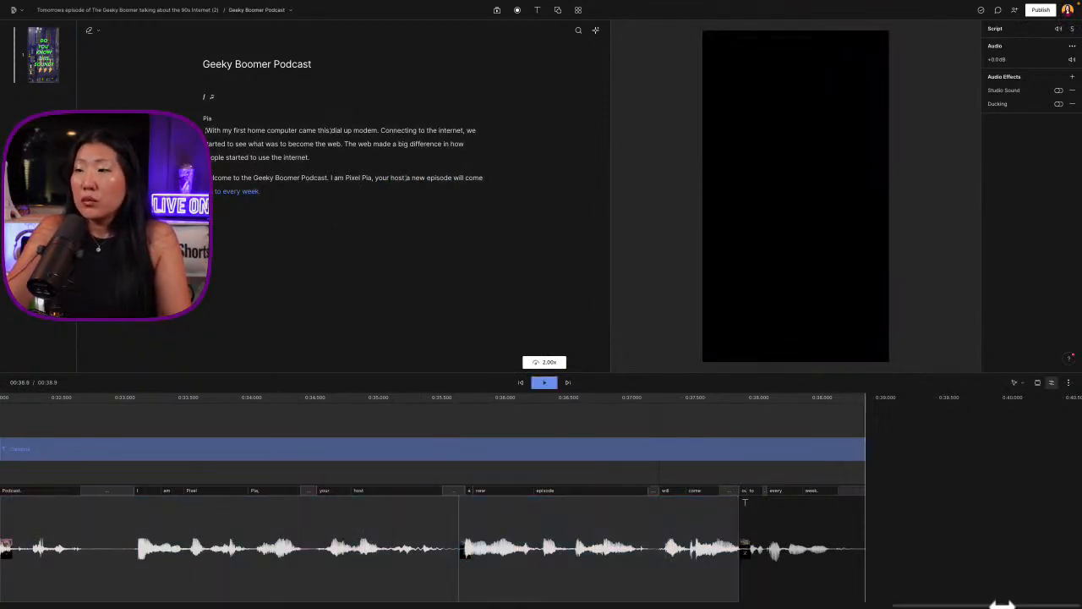
# Play the promo from its start with the whole timeline in view and enlarge the video preview area
pyautogui.moveTo(964, 605); pyautogui.dragTo(773, 603)
pyautogui.press('super+minus')
pyautogui.press('super+minus')
pyautogui.press('super+minus')
pyautogui.press('super+minus')
pyautogui.press('super+minus')
pyautogui.press('super+minus')
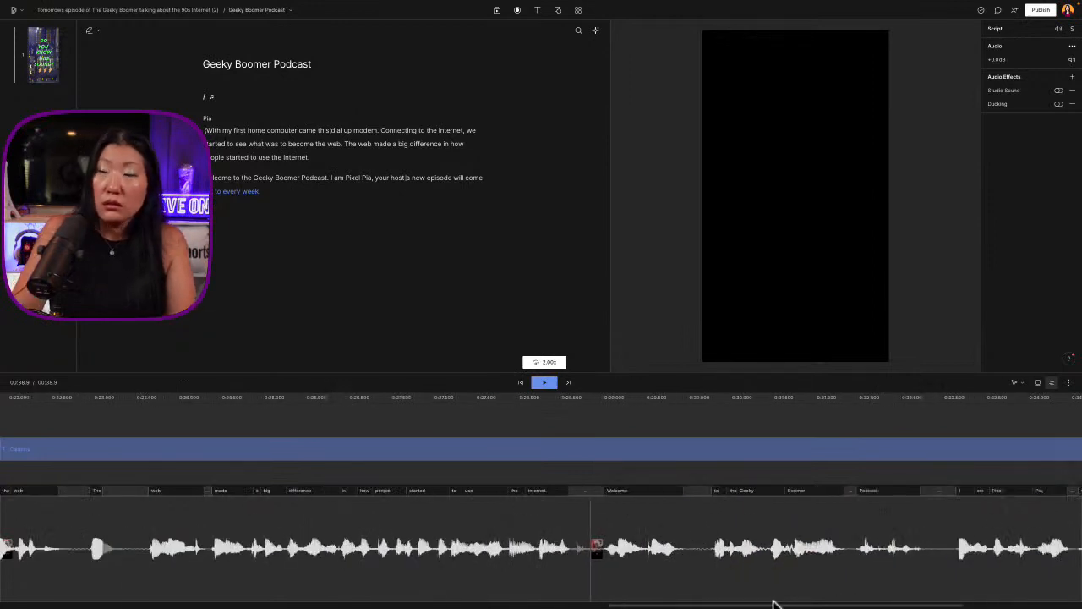
pyautogui.press('super+minus')
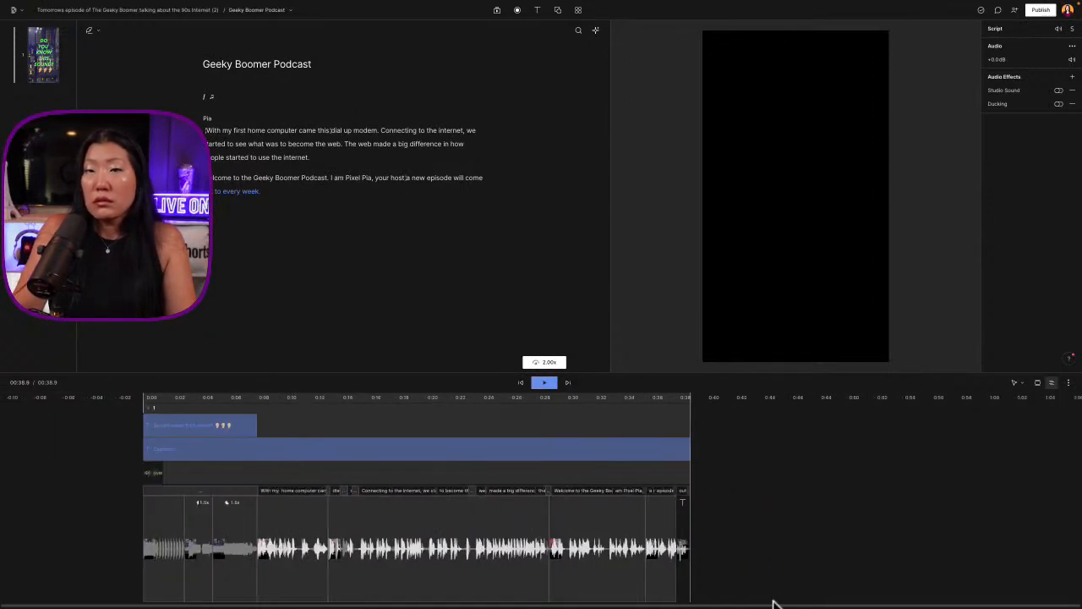
pyautogui.click(144, 397)
pyautogui.press('space')
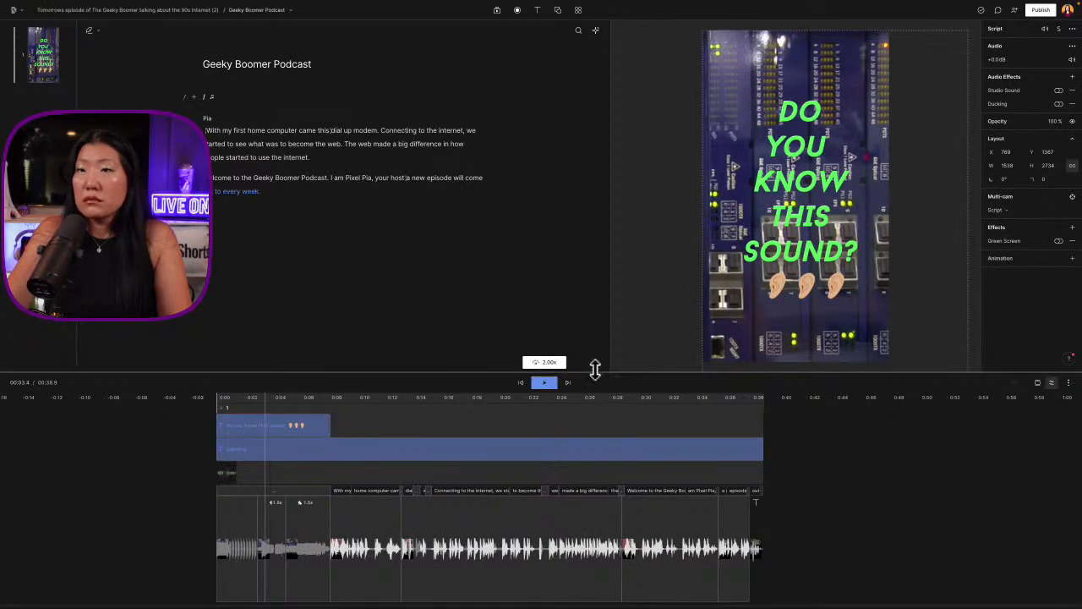
pyautogui.moveTo(600, 370); pyautogui.dragTo(601, 413)
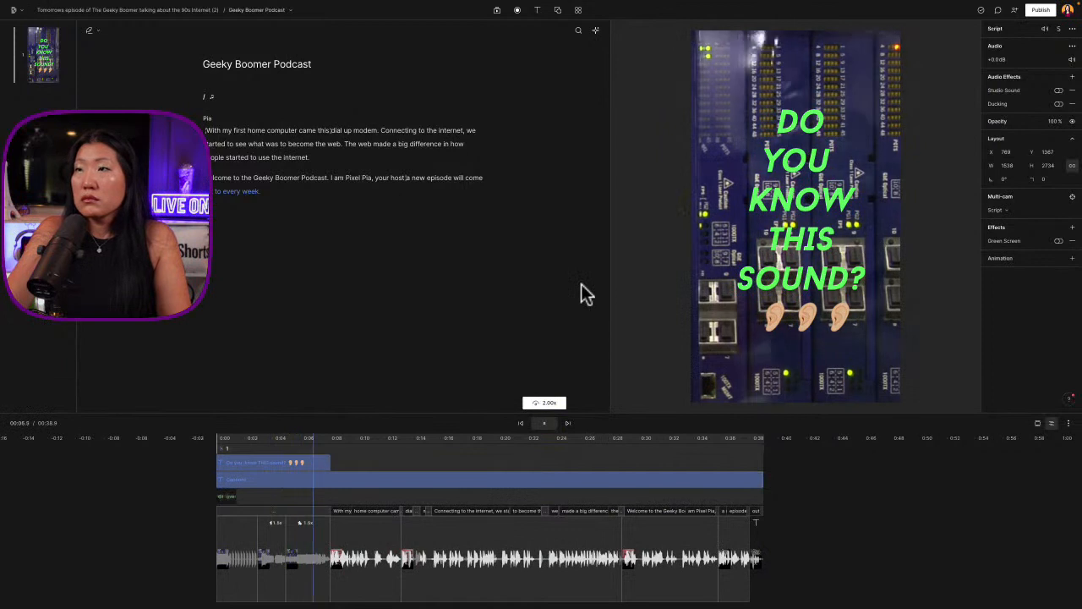
# Scale the script video to about 1634 × 2905, shift it horizontally to X about 612 and play back the framing
pyautogui.click(880, 221)
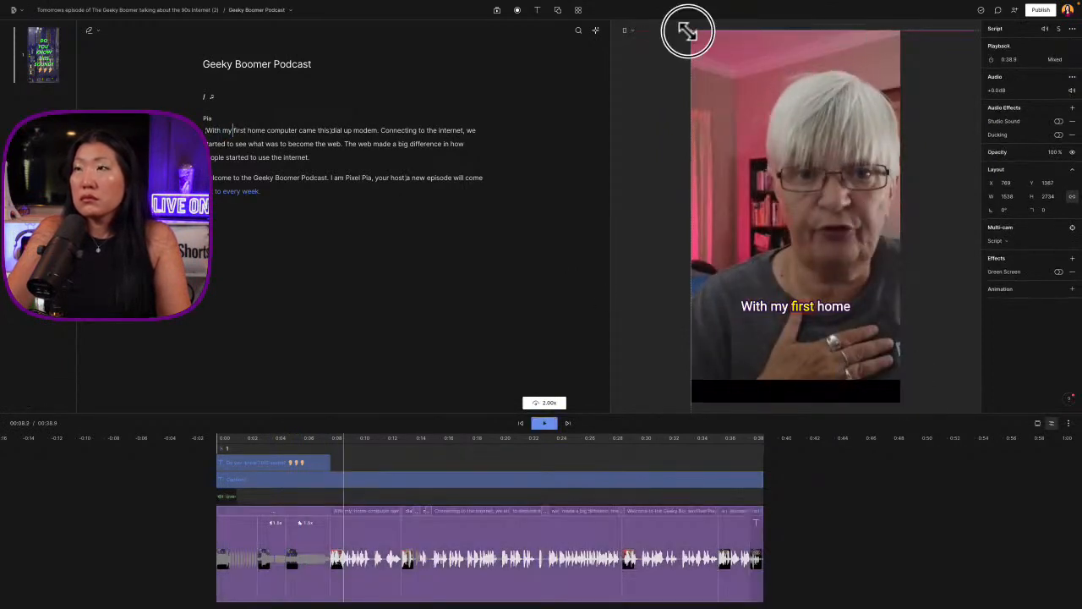
pyautogui.moveTo(687, 30); pyautogui.dragTo(668, 20)
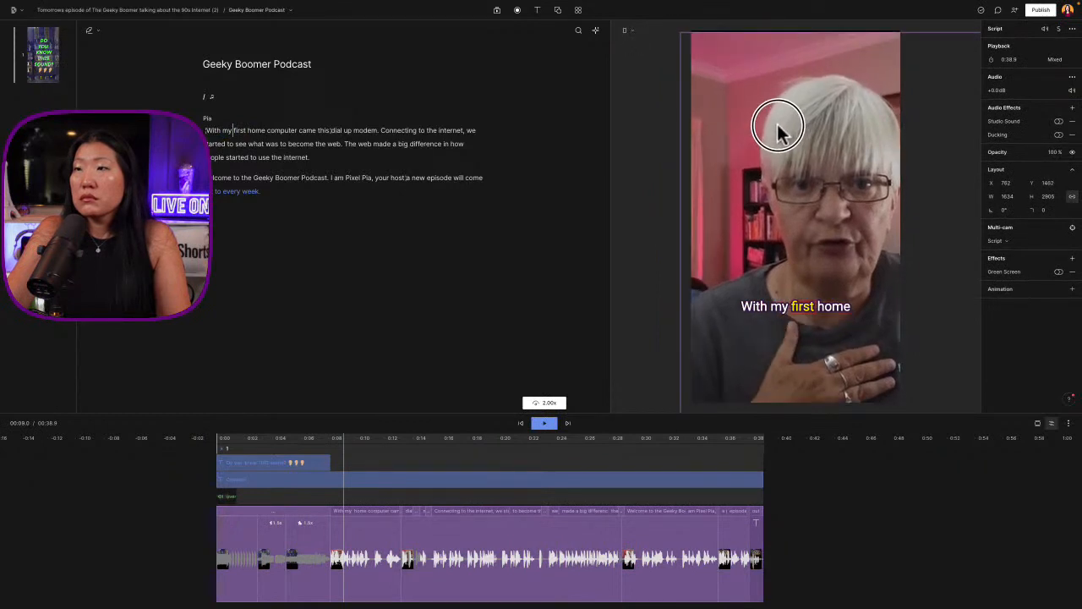
pyautogui.moveTo(777, 127); pyautogui.dragTo(748, 129)
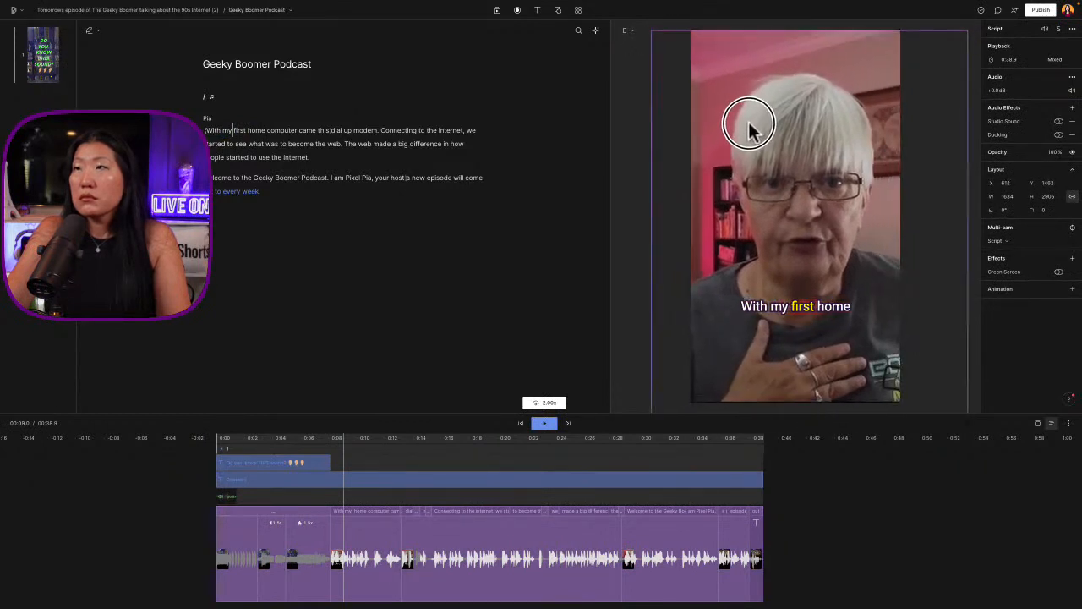
pyautogui.click(310, 448)
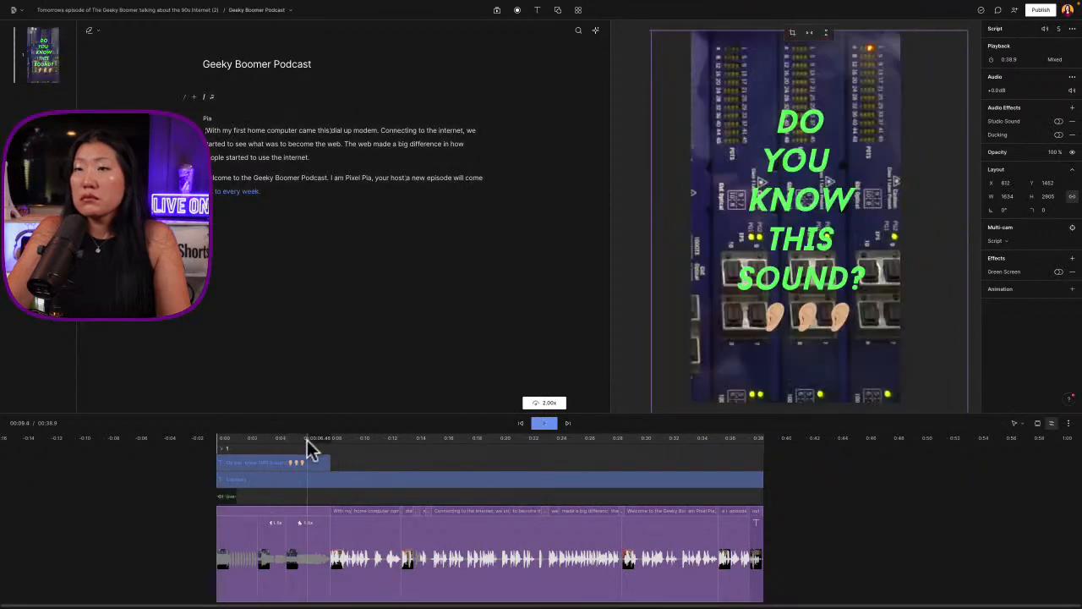
pyautogui.press('space')
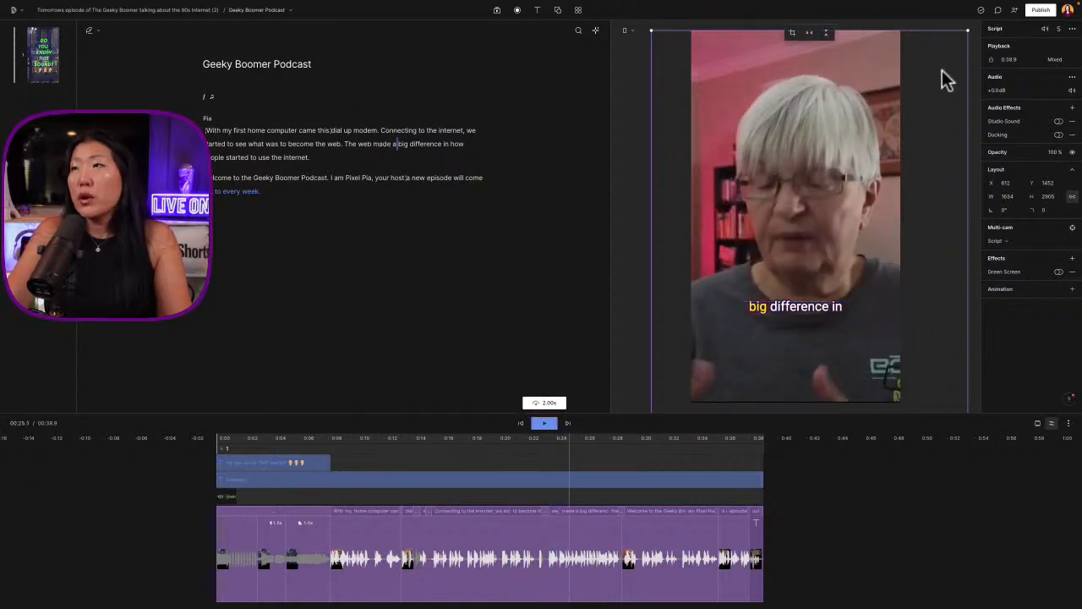
# Enlarge the script video to about 1656 × 2944, reposition it to about X 586, Y 1472 and replay the host's speech
pyautogui.moveTo(968, 28); pyautogui.dragTo(972, 24)
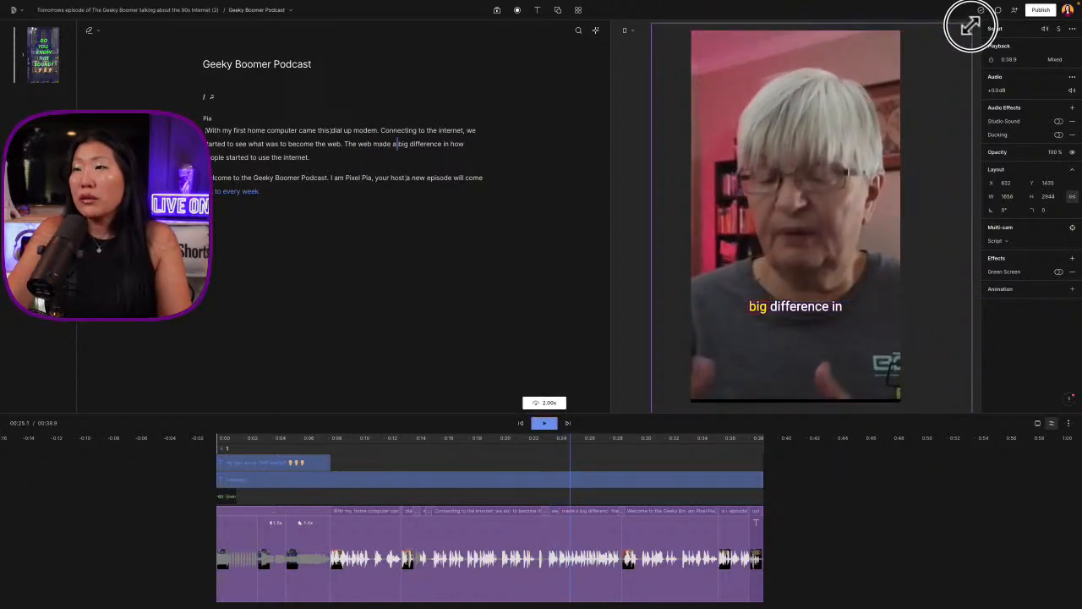
pyautogui.moveTo(862, 164); pyautogui.dragTo(854, 165)
pyautogui.click(309, 461)
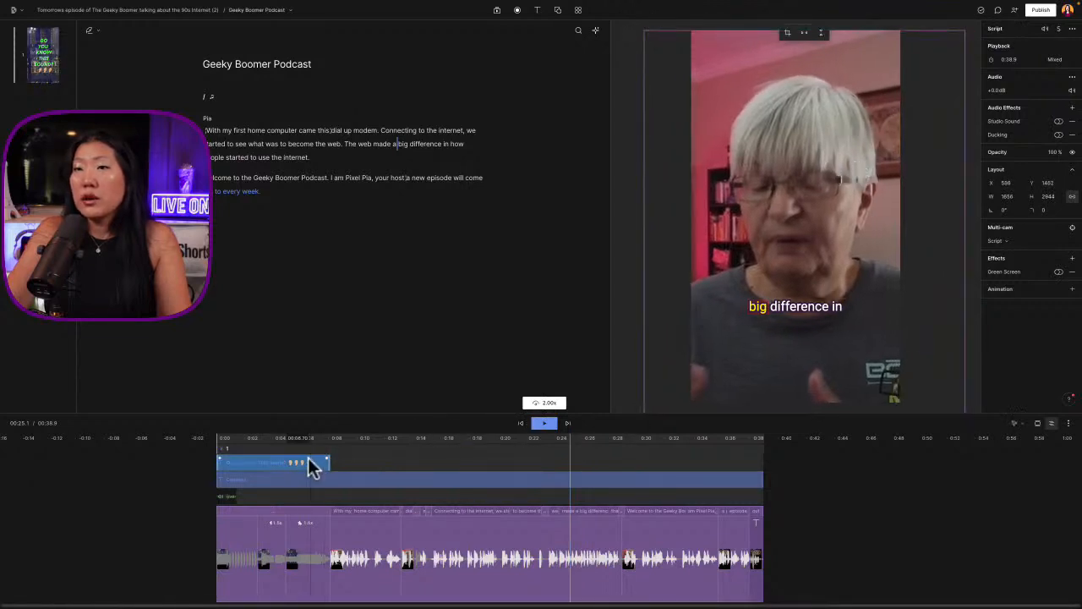
pyautogui.moveTo(305, 442); pyautogui.dragTo(400, 440)
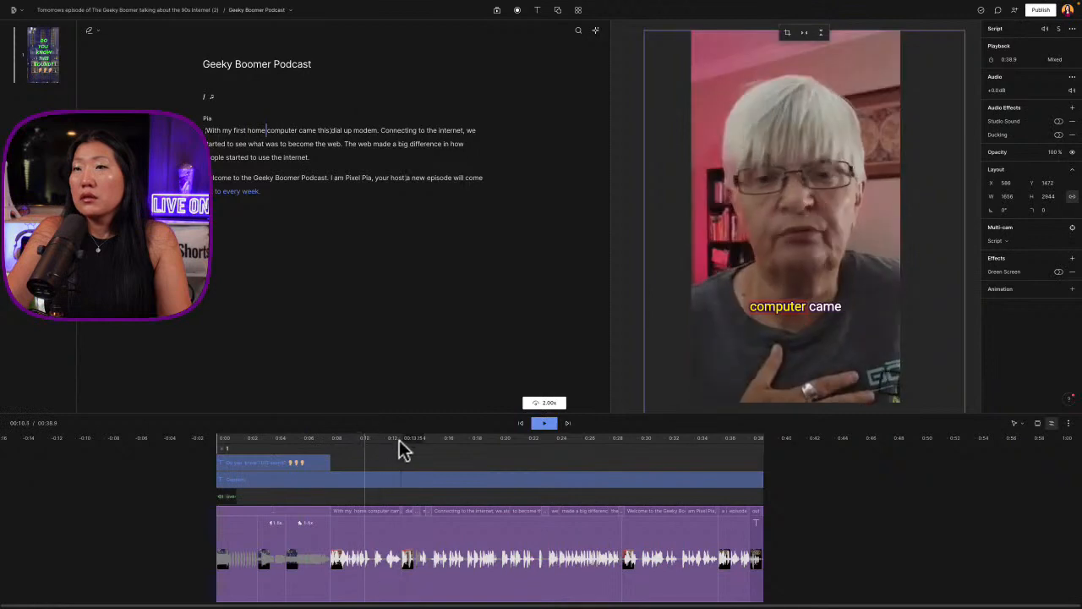
pyautogui.moveTo(330, 437); pyautogui.dragTo(377, 441)
pyautogui.press('space')
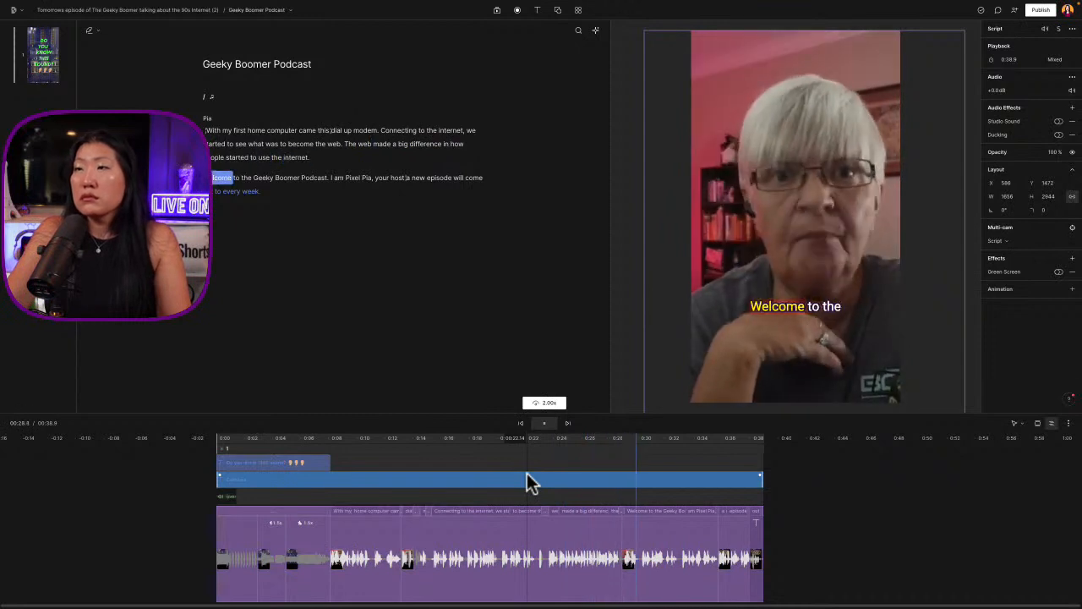
# Stop the playback near the end card and shift the script video horizontally to X about 365
pyautogui.moveTo(701, 507); pyautogui.dragTo(622, 527)
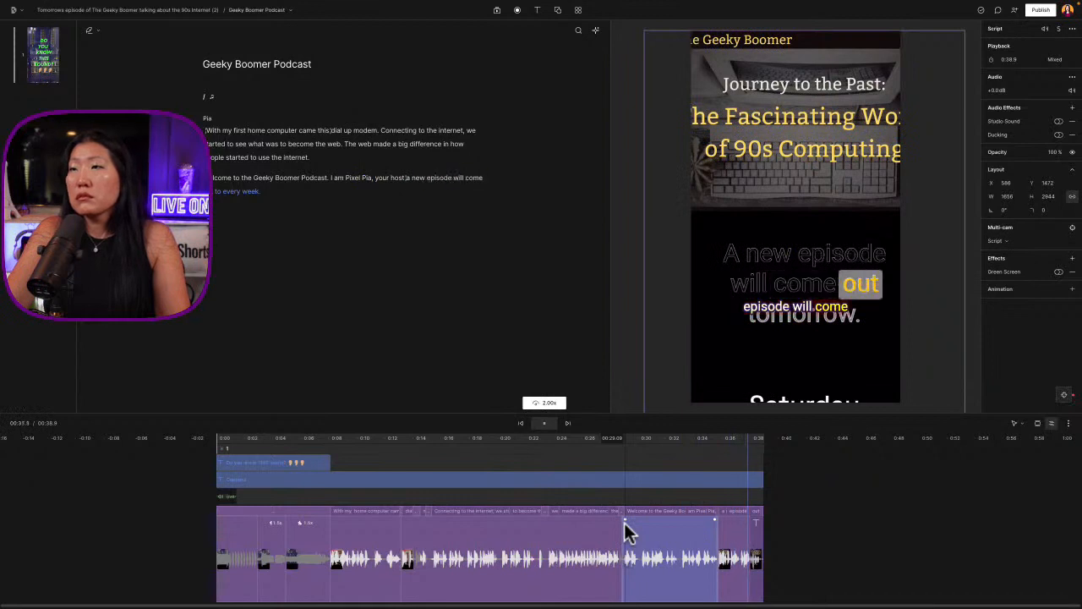
pyautogui.press('space')
pyautogui.click(812, 228)
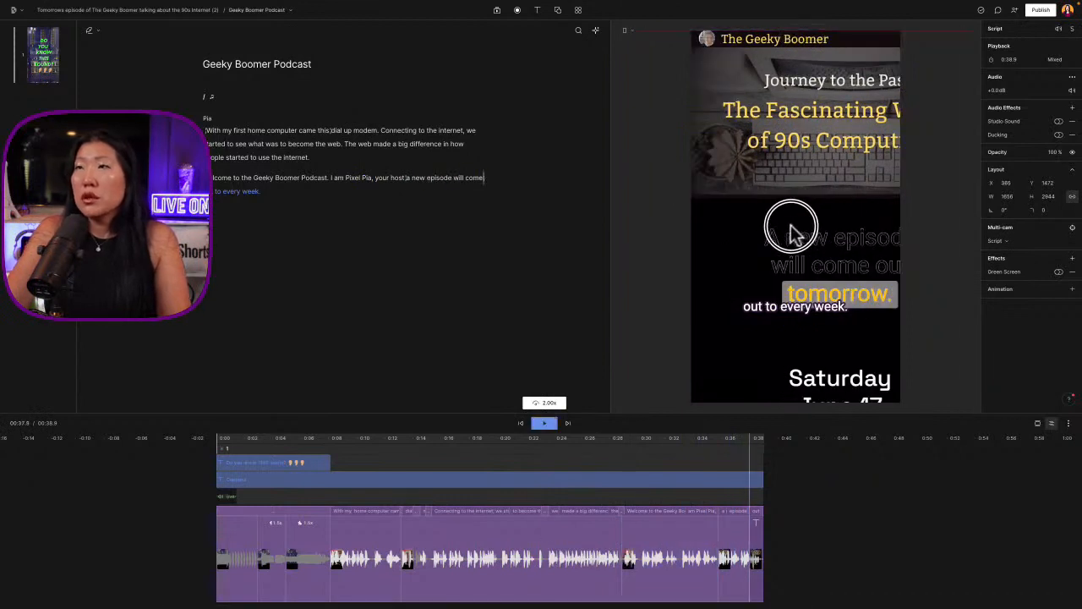
# Play back the closing lines after "Podcast" and the cut after "your host" into the end card with the timeline enlarged
pyautogui.click(672, 450)
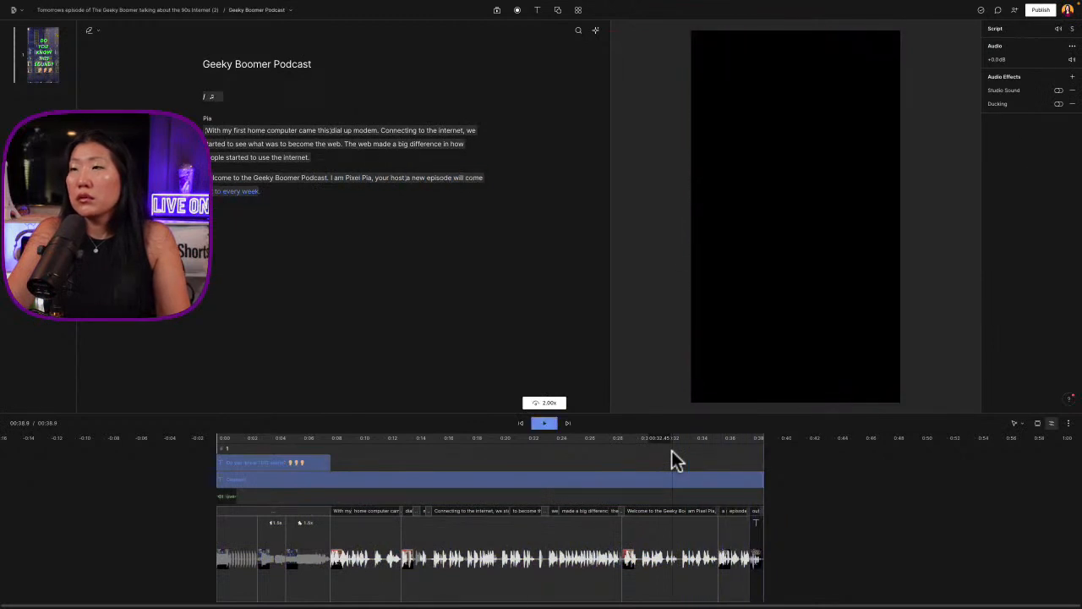
pyautogui.scroll(5, 671, 450)
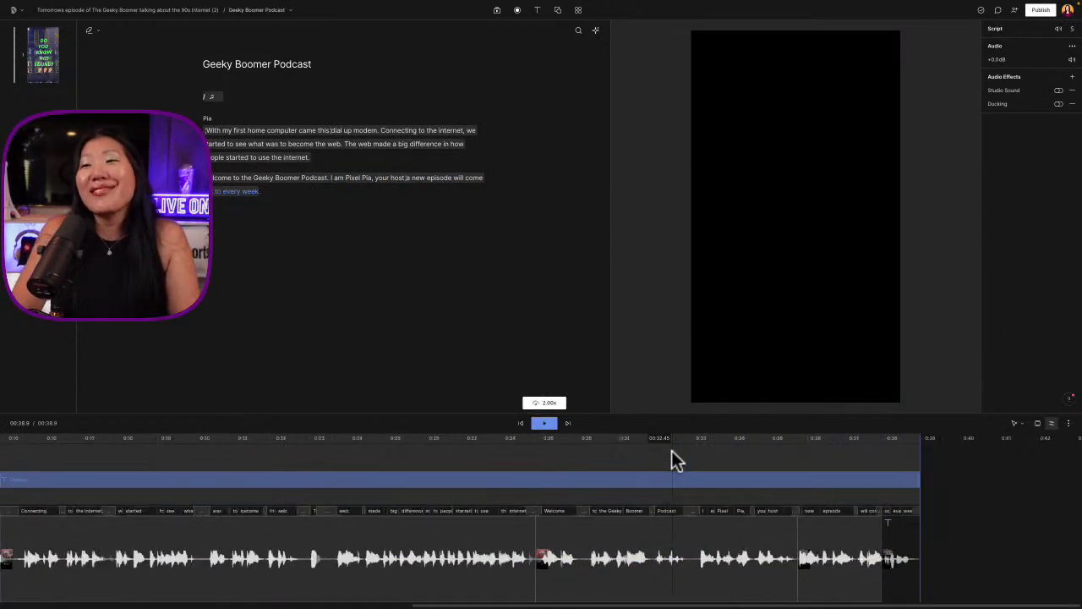
pyautogui.hscroll(1, 686, 495)
pyautogui.click(634, 485)
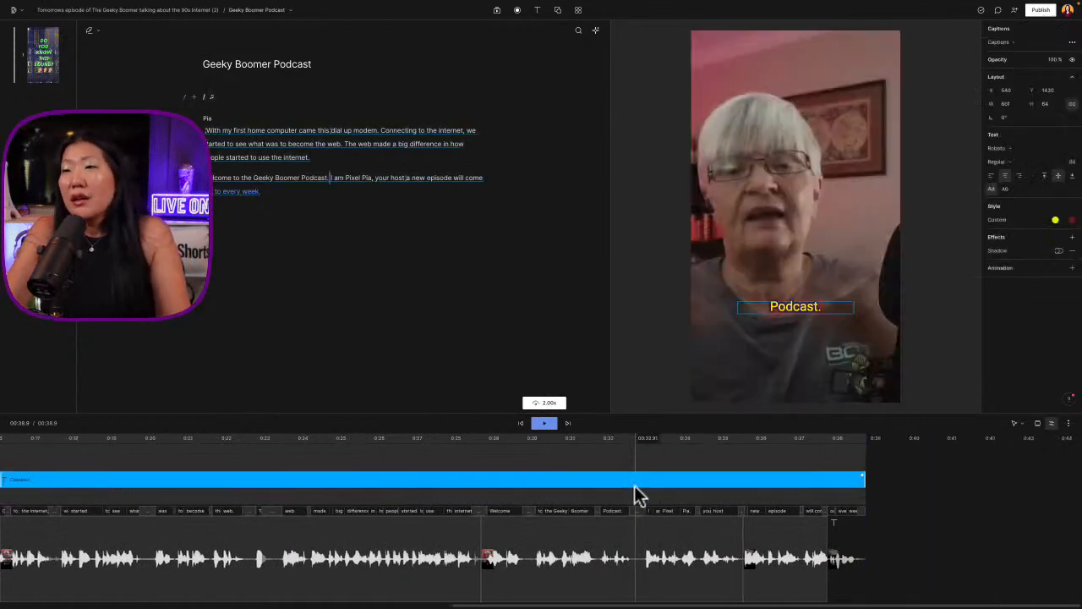
pyautogui.press('space')
pyautogui.press('space')
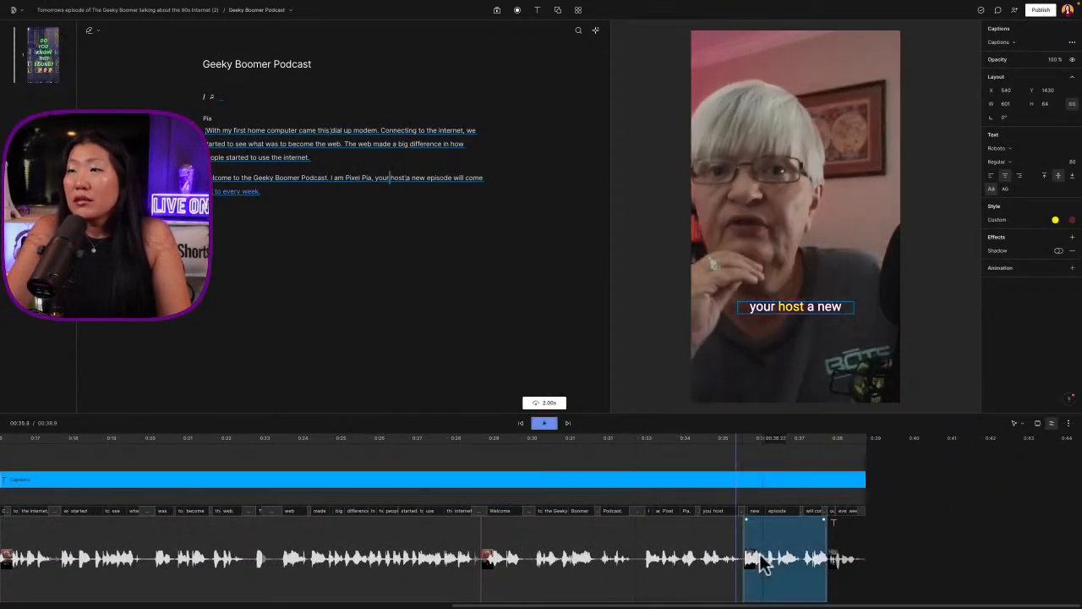
pyautogui.click(741, 528)
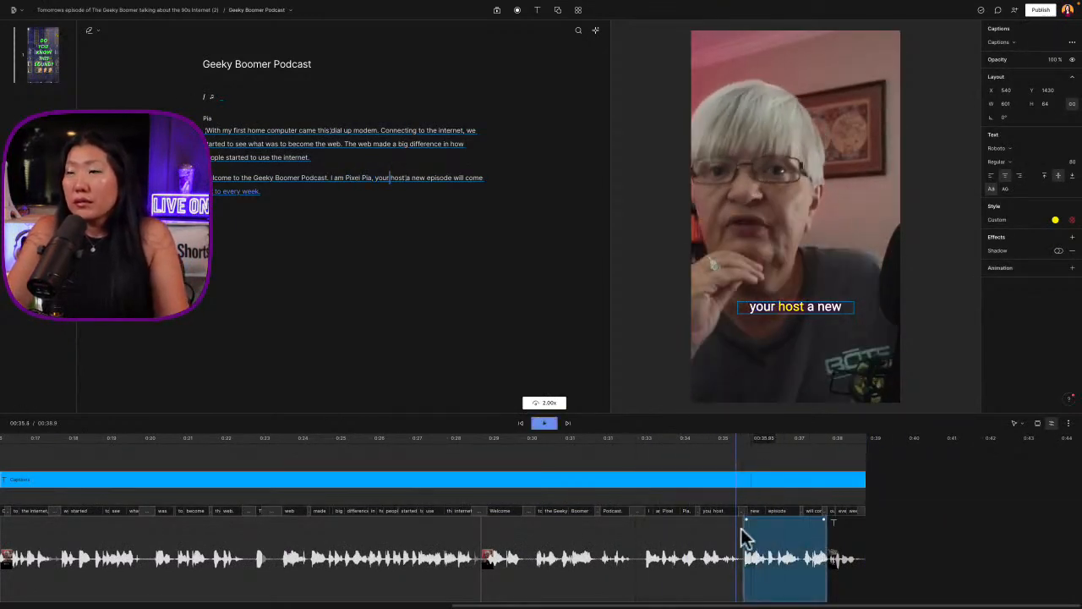
pyautogui.click(732, 448)
pyautogui.press('space')
pyautogui.press('space')
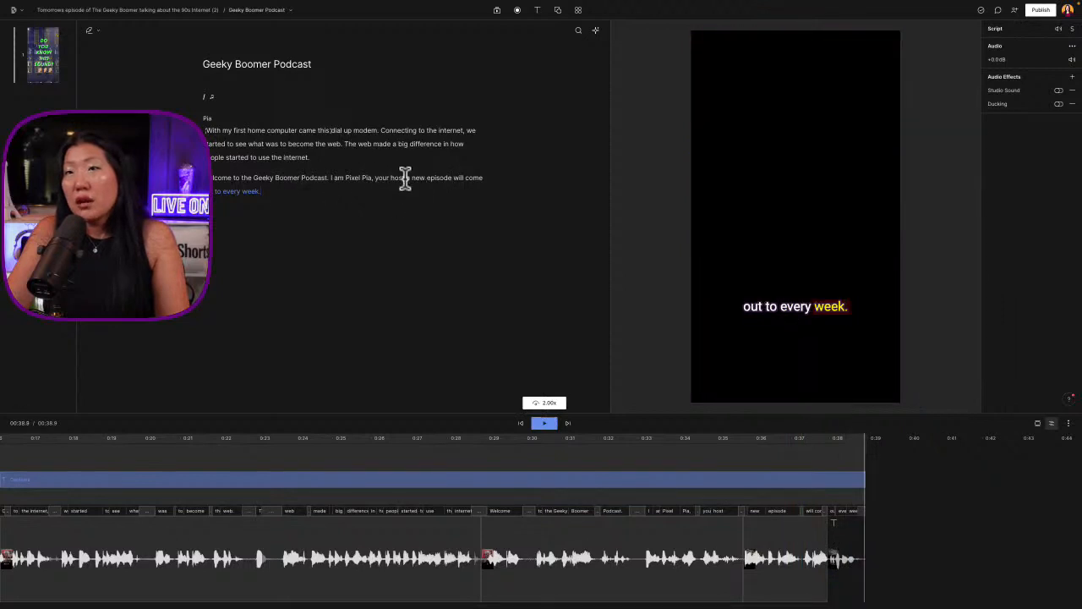
# Delete "a new episode will come out to every week" from the script, end the line with "host." and replay the new ending
pyautogui.moveTo(403, 178); pyautogui.dragTo(423, 200)
pyautogui.press('BackSpace')
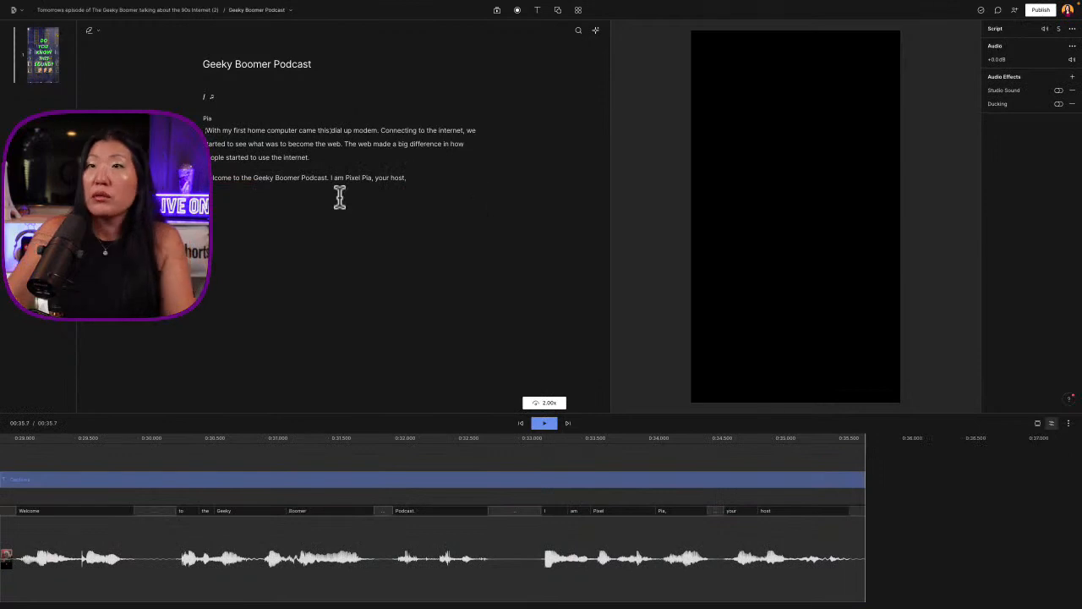
pyautogui.press('BackSpace')
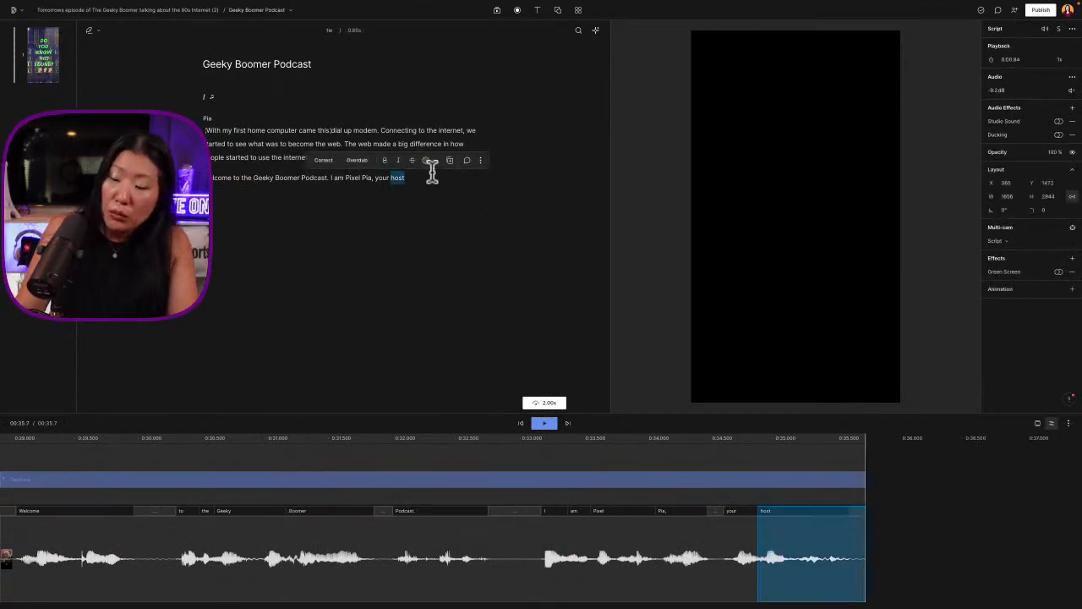
pyautogui.click(432, 171)
pyautogui.click(322, 179)
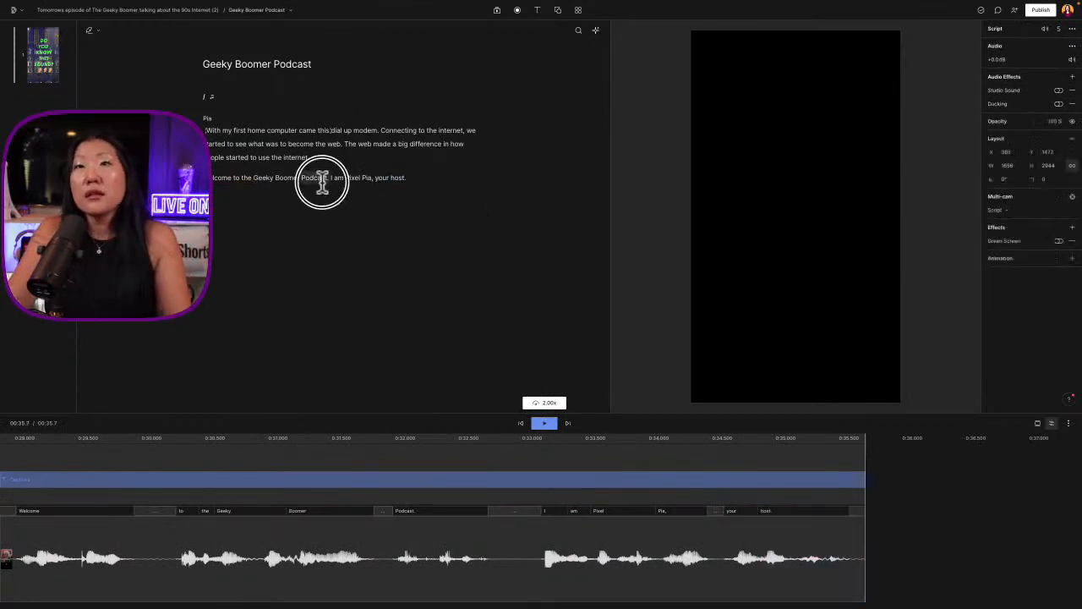
pyautogui.press('space')
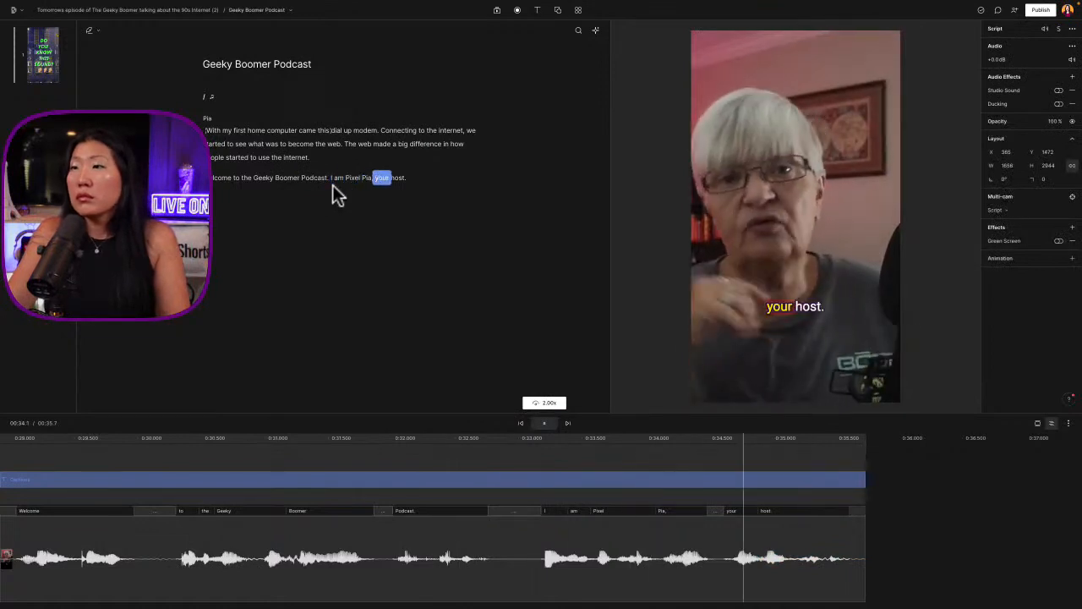
pyautogui.click(386, 179)
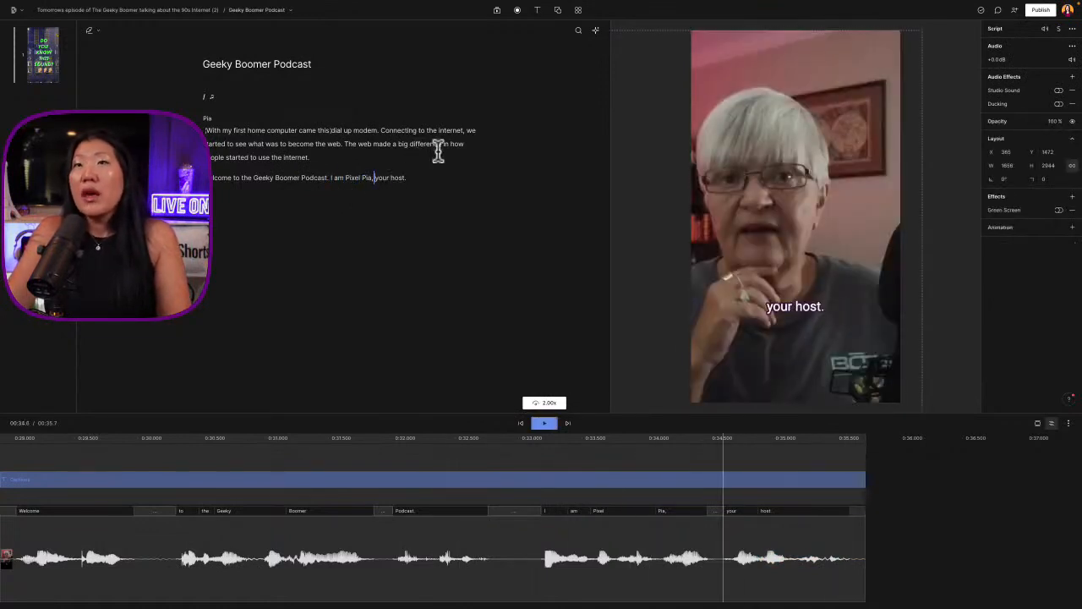
# Publish the promo as a web link and download it to the Desktop as Geeky Boomer Podcast.mp4
pyautogui.click(293, 143)
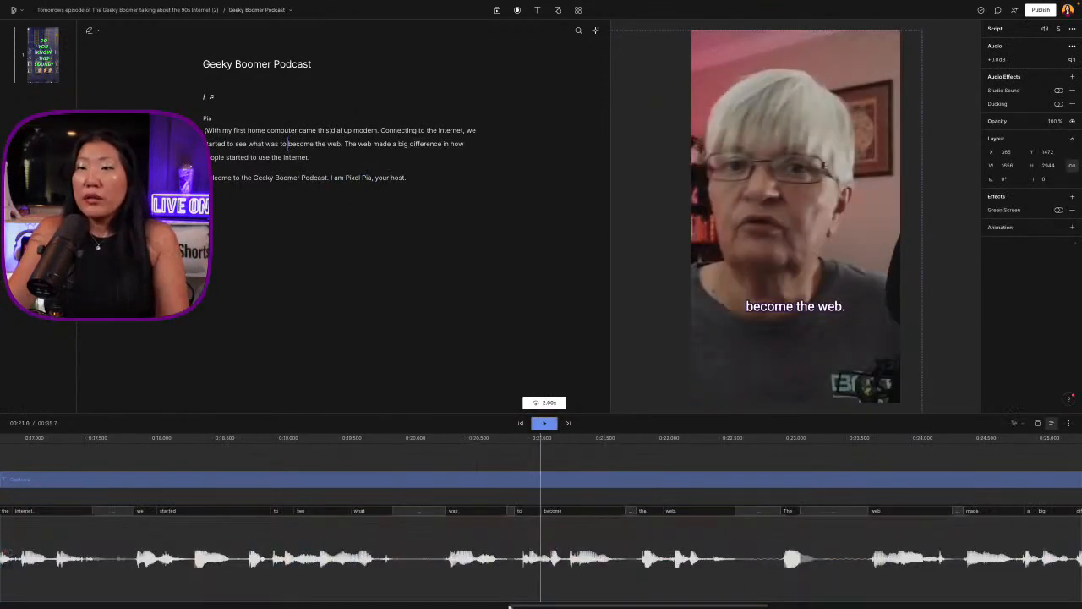
pyautogui.moveTo(635, 605); pyautogui.dragTo(250, 605)
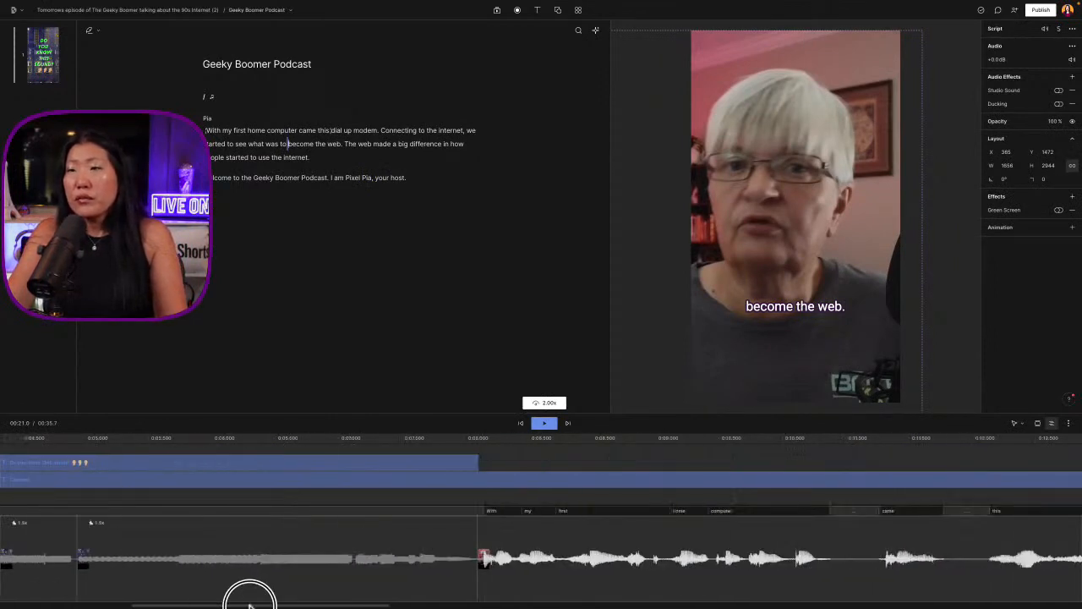
pyautogui.click(1040, 10)
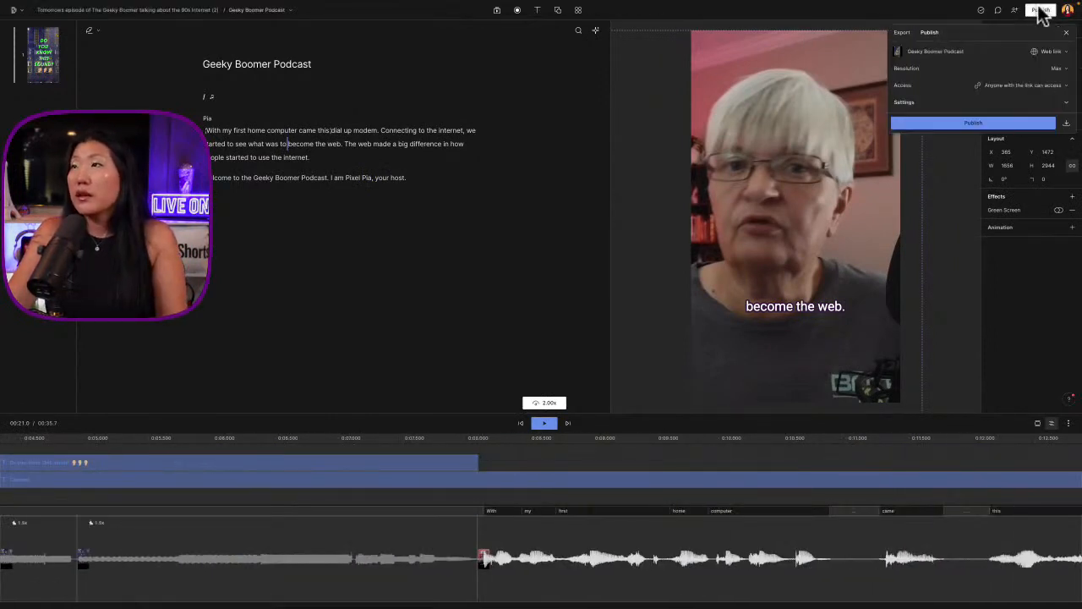
pyautogui.click(1053, 124)
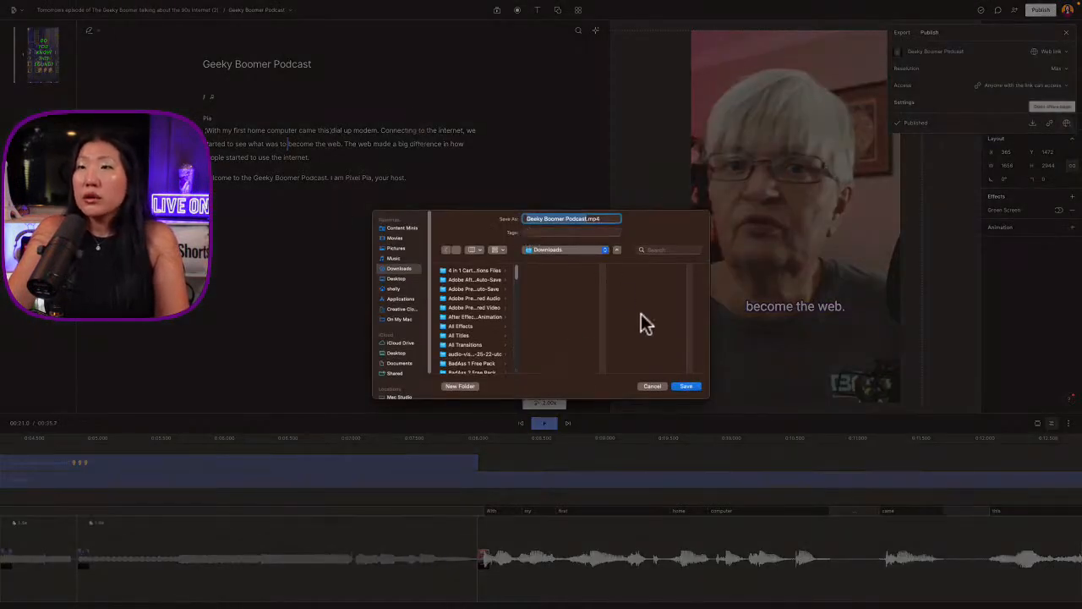
pyautogui.click(397, 279)
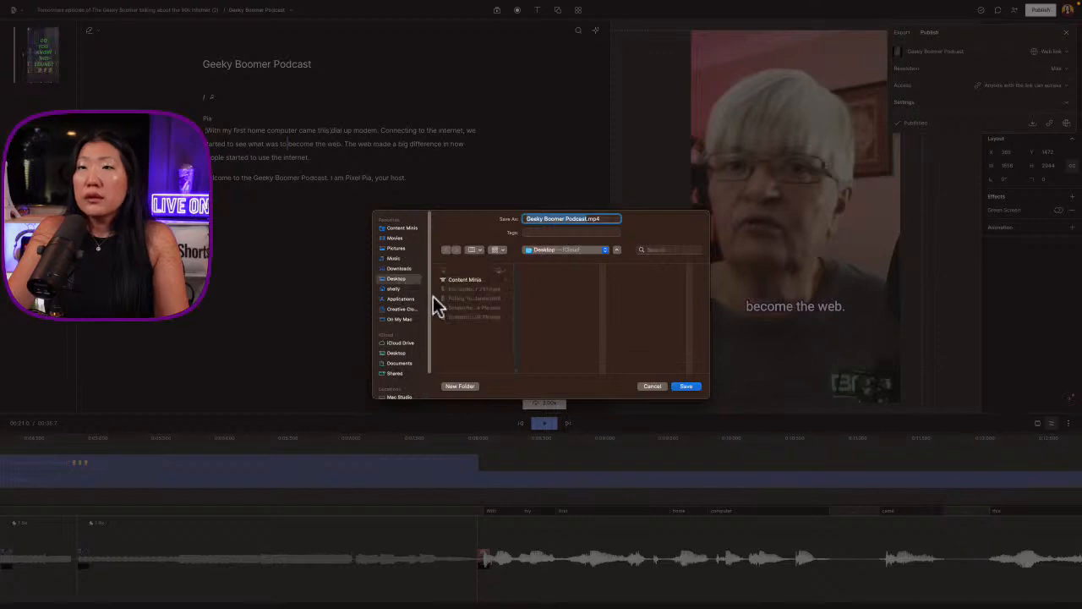
pyautogui.click(685, 385)
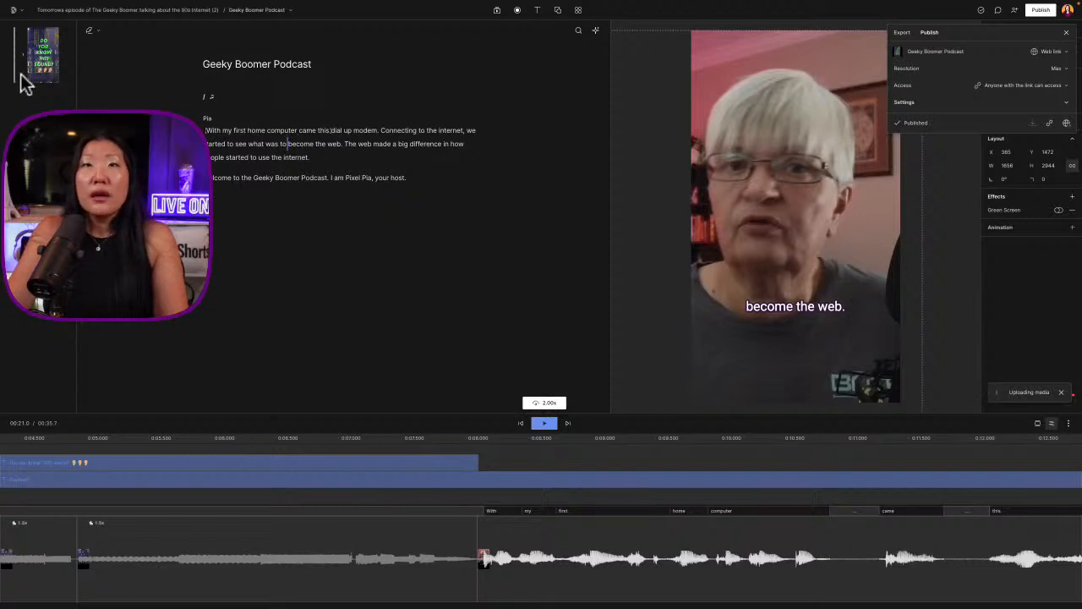
pyautogui.click(1030, 311)
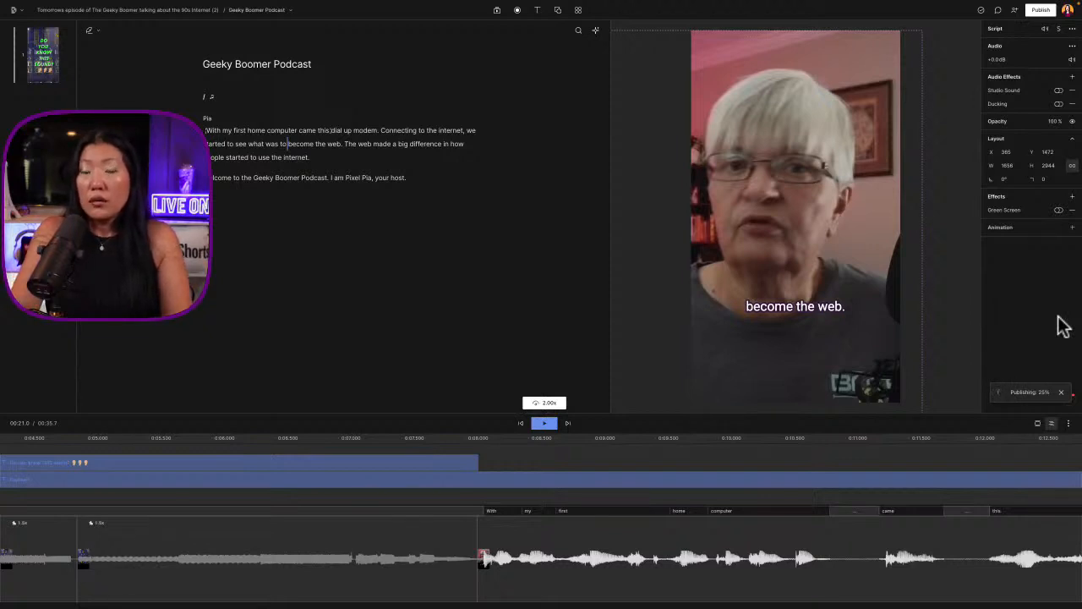
# Switch to the original Short on YouTube in the browser, dismiss its share dialog and check the account notifications
pyautogui.press('super+space')
pyautogui.press('Return')
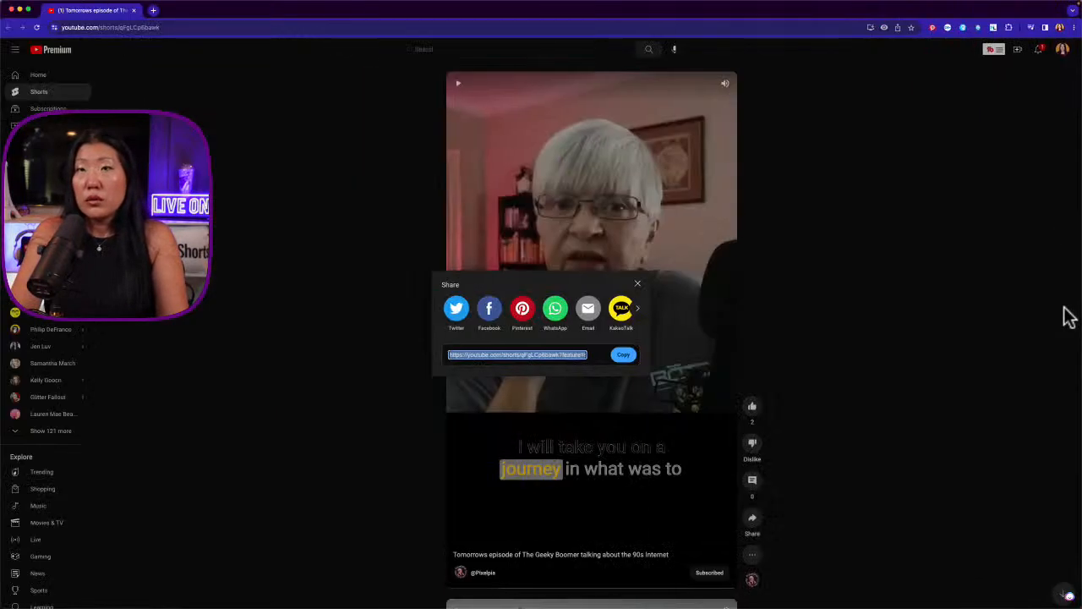
pyautogui.click(198, 384)
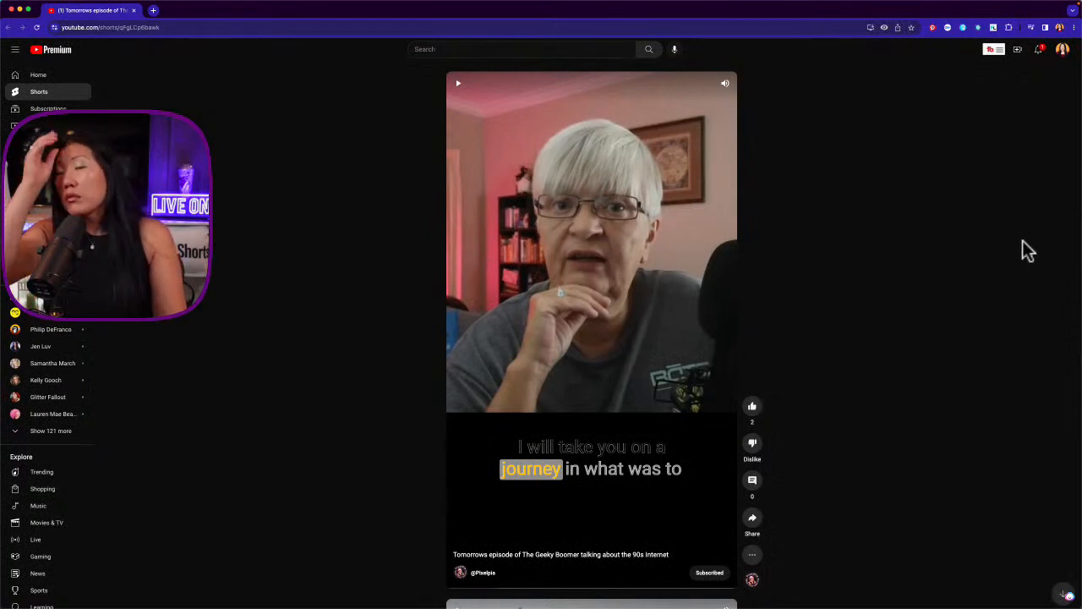
pyautogui.click(1040, 52)
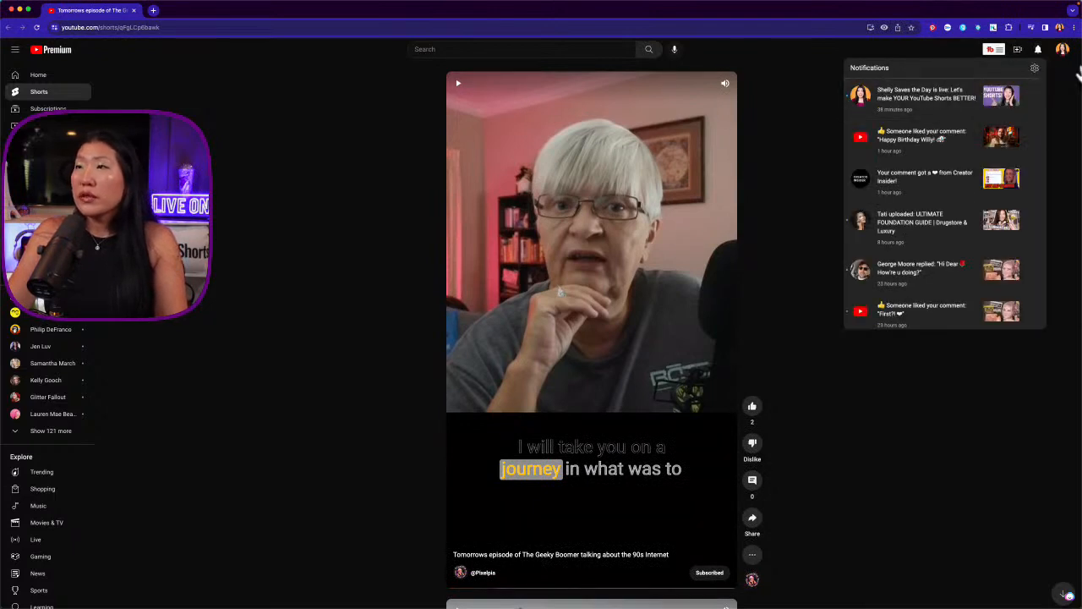
pyautogui.click(1039, 52)
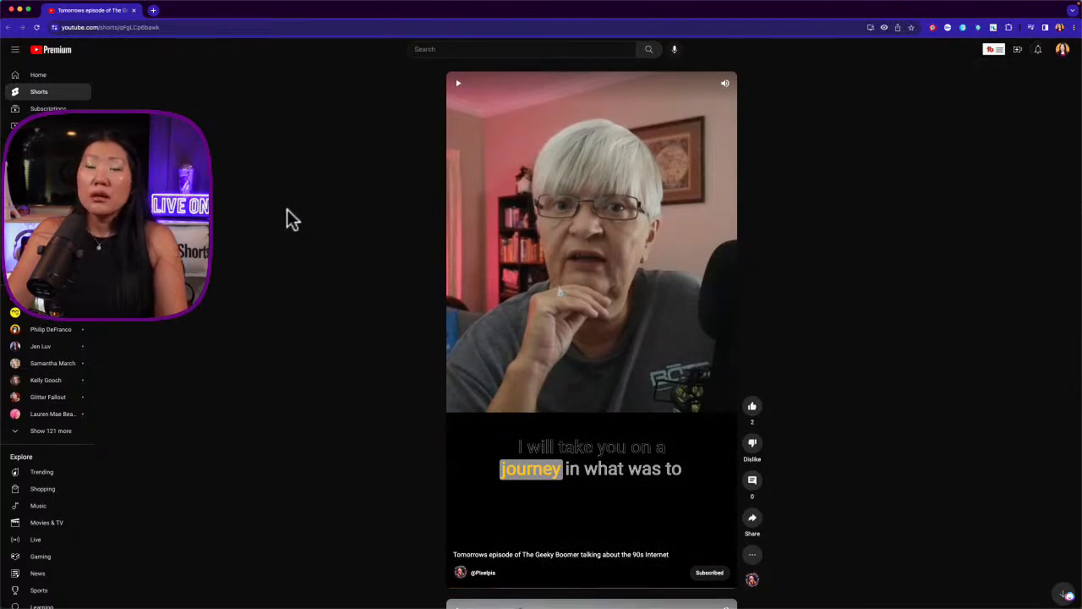
# Play the original Short about the 90s Internet from its beginning to compare it with the edited promo
pyautogui.click(616, 303)
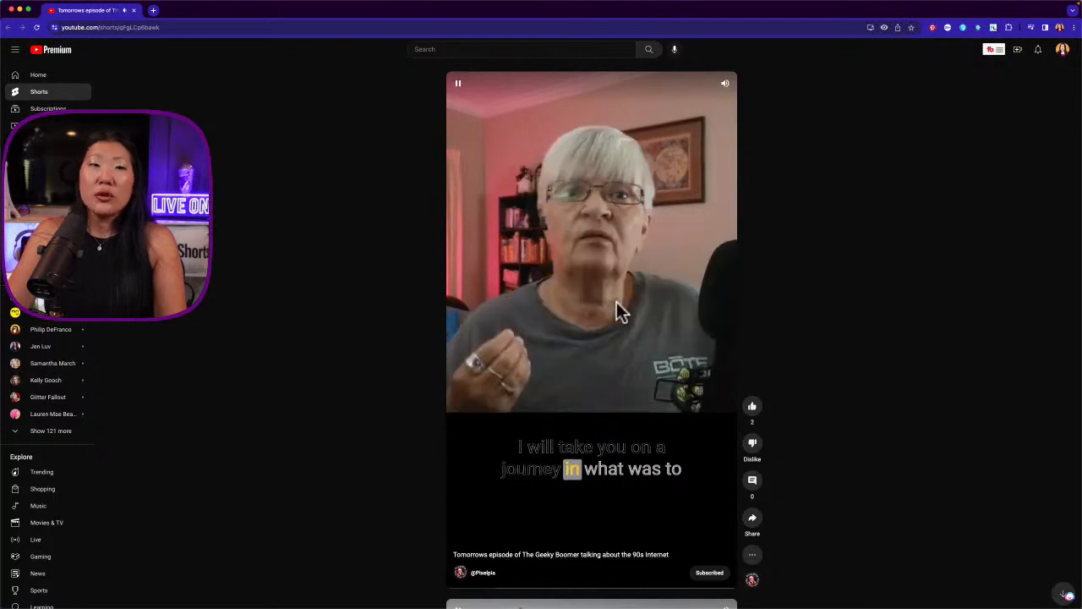
pyautogui.click(459, 587)
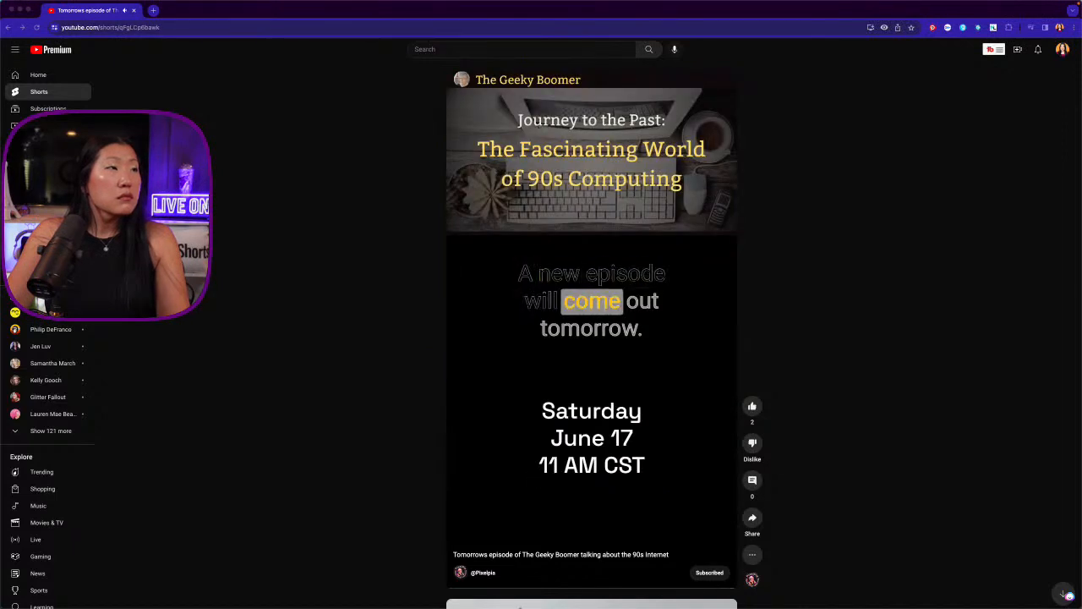
pyautogui.click(629, 340)
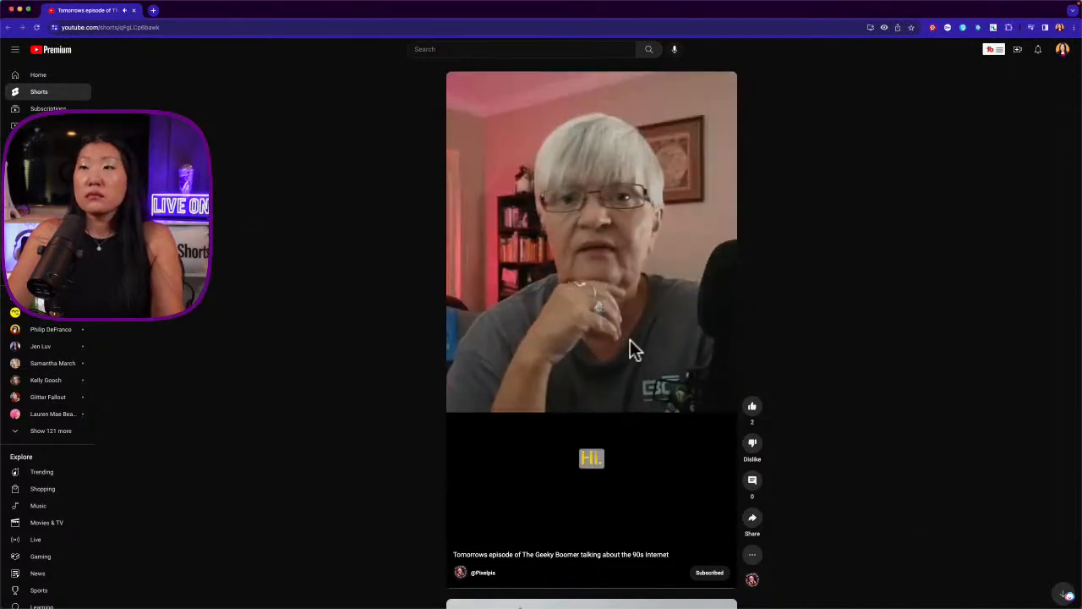
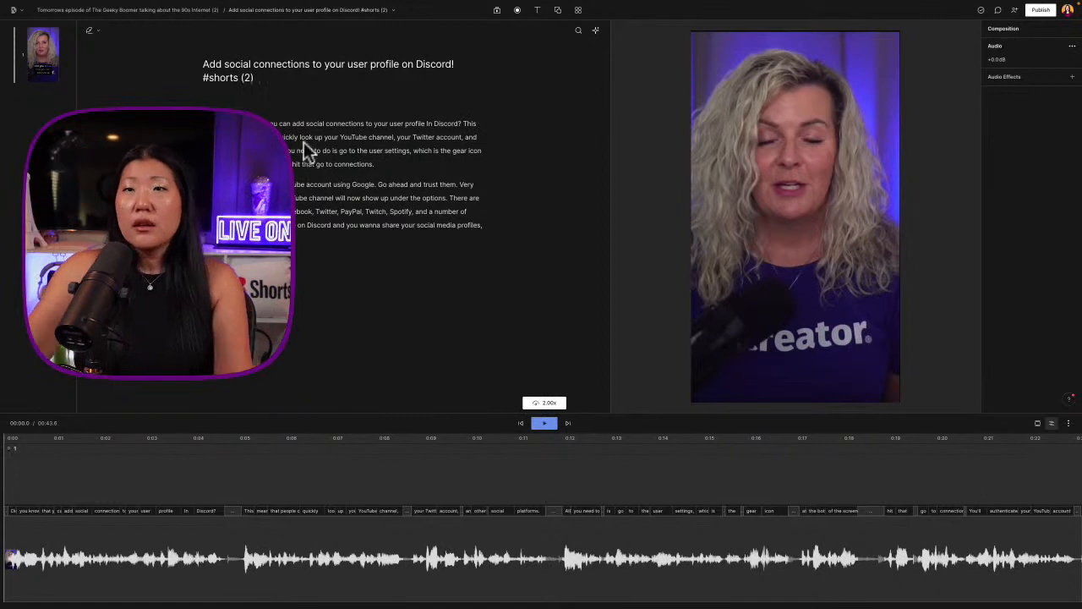
# Move the closing passage about sharing social media profiles on Discord and changing these settings today to the beginning of the script
pyautogui.click(316, 235)
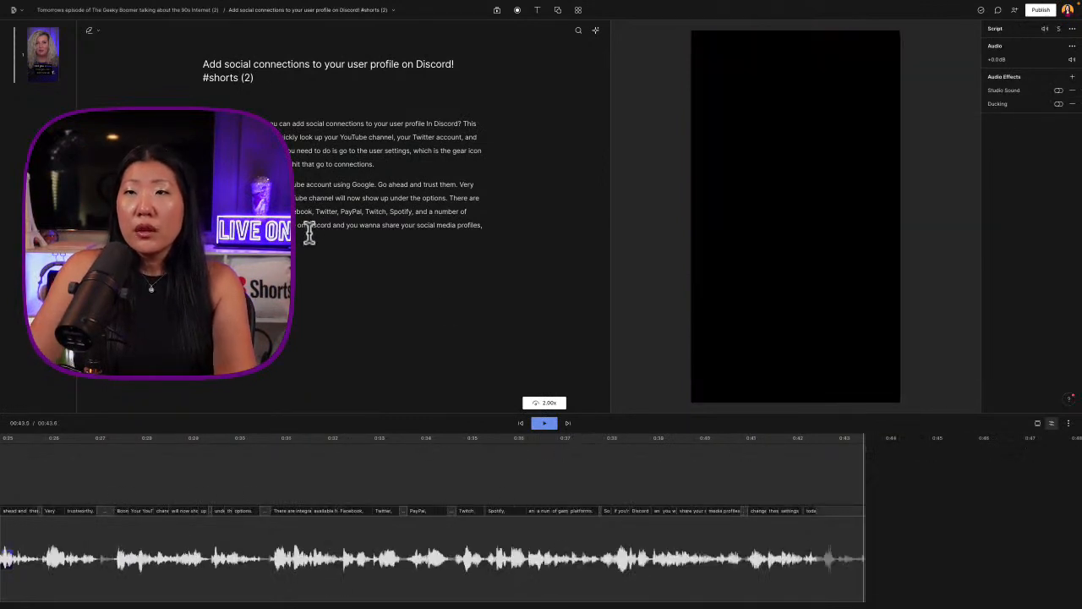
pyautogui.click(610, 541)
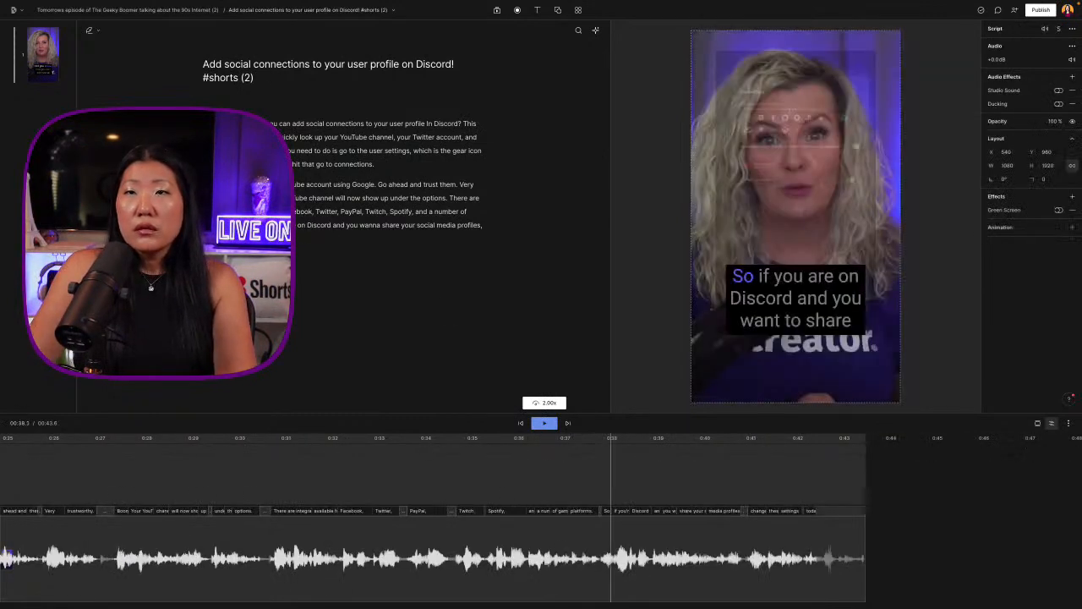
pyautogui.moveTo(306, 224); pyautogui.dragTo(355, 234)
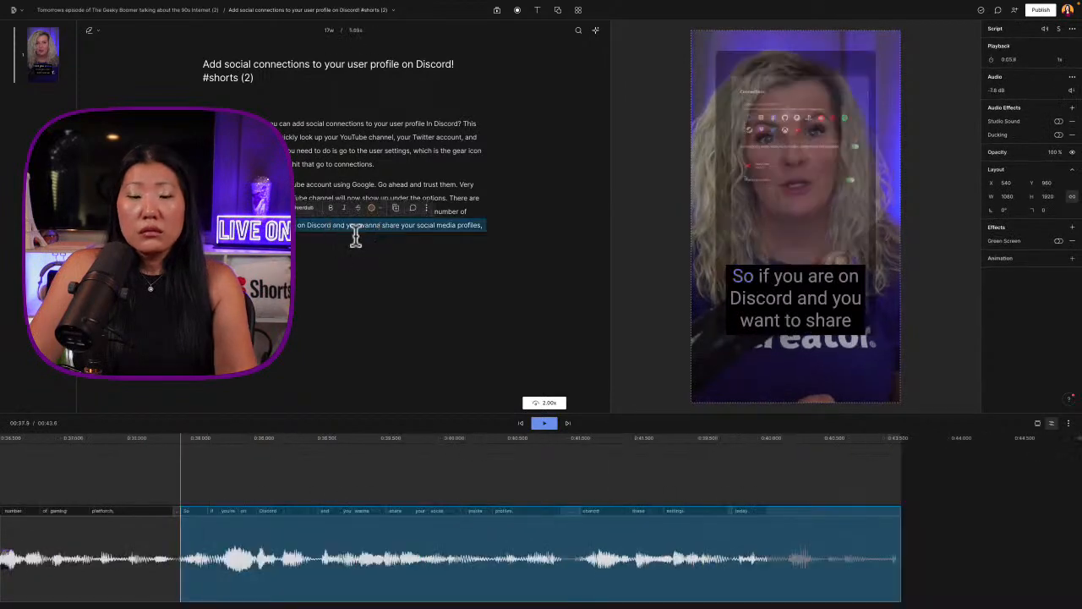
pyautogui.press('BackSpace')
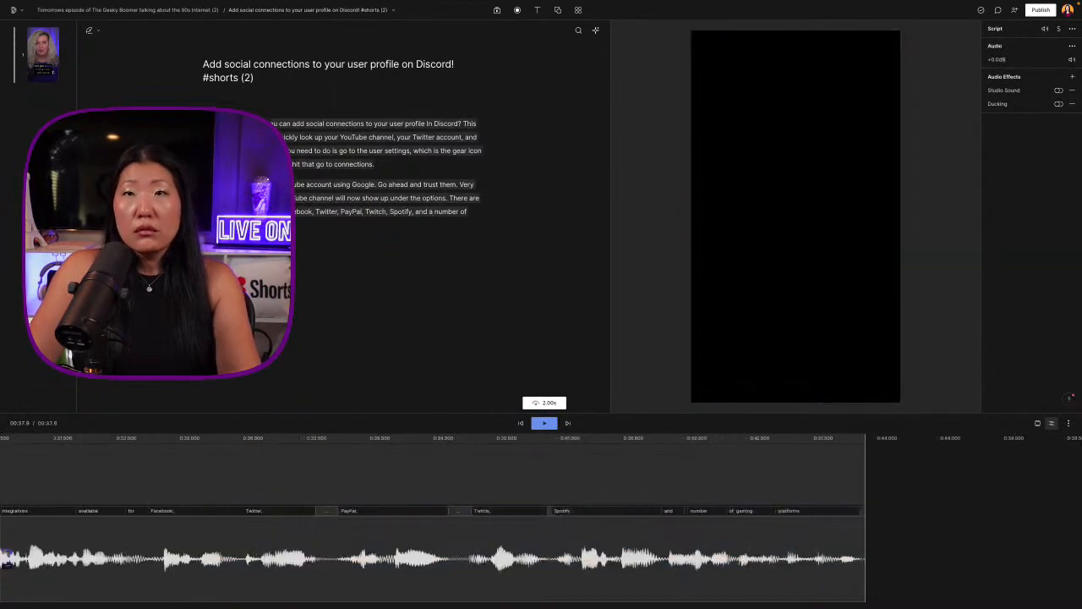
pyautogui.click(43, 55)
pyautogui.hotkey('ctrl', 'z')
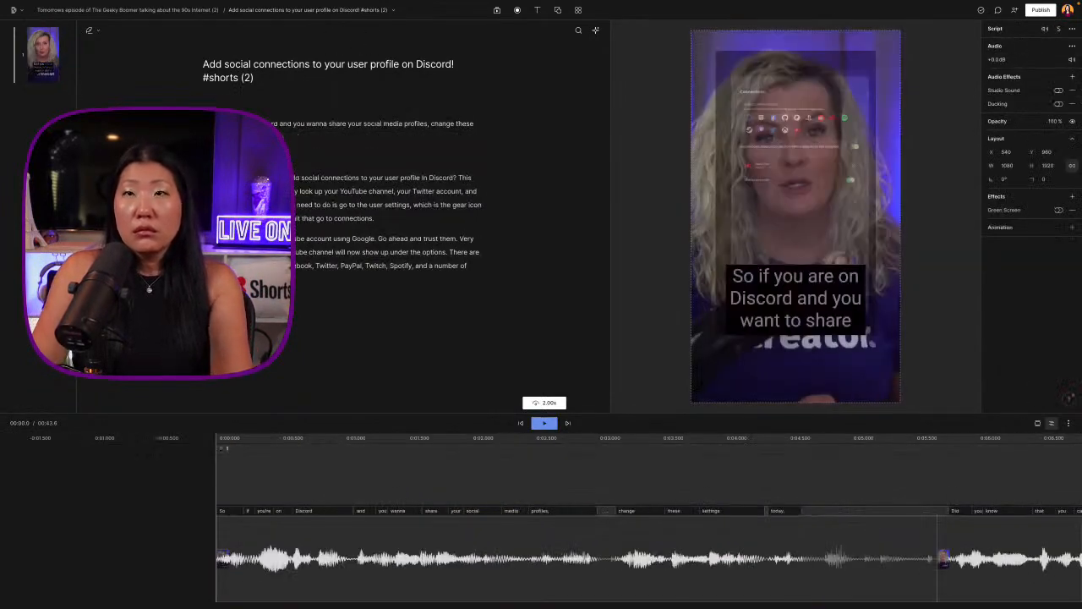
# Delete the opening word "So", play the new beginning and remove the empty line before "Did you know"
pyautogui.click(238, 137)
pyautogui.doubleClick(208, 124)
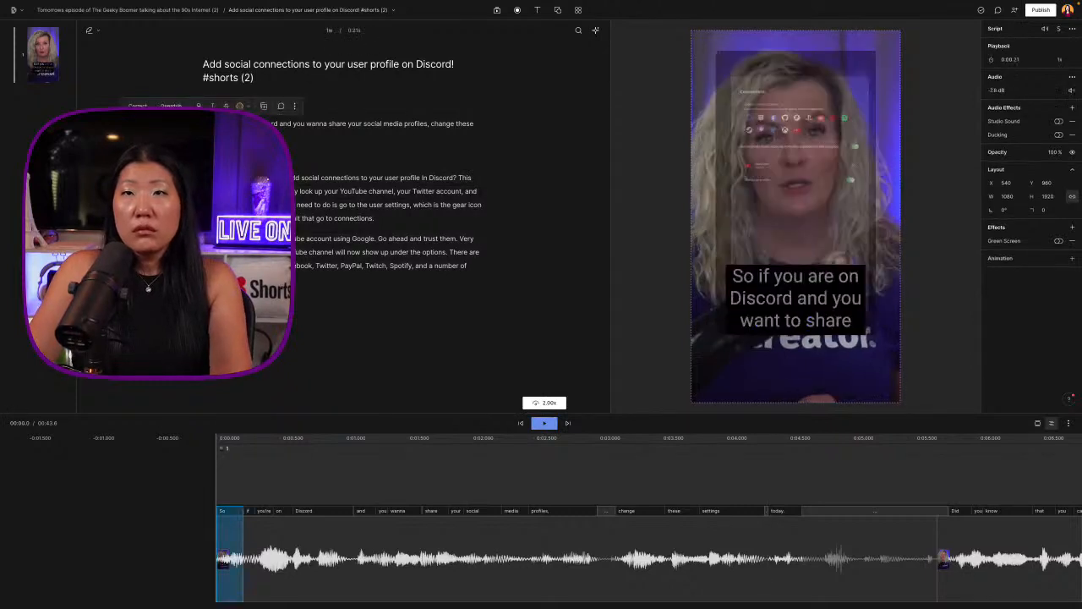
pyautogui.click(543, 423)
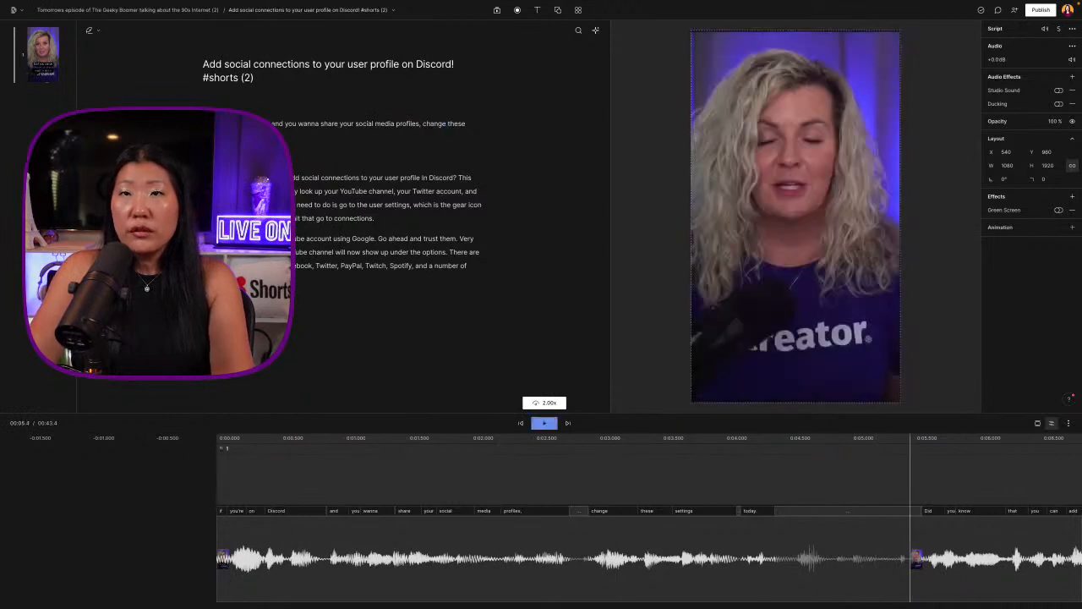
pyautogui.press('BackSpace')
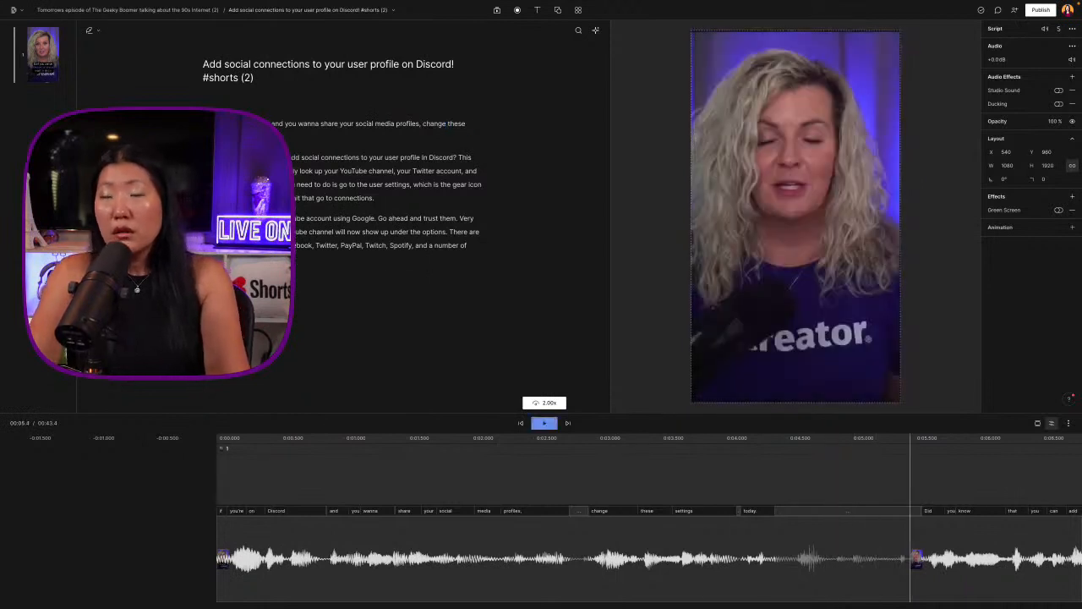
# Play the "Did you know" passage and move it, through "other social platforms.", to the end of the script
pyautogui.click(369, 183)
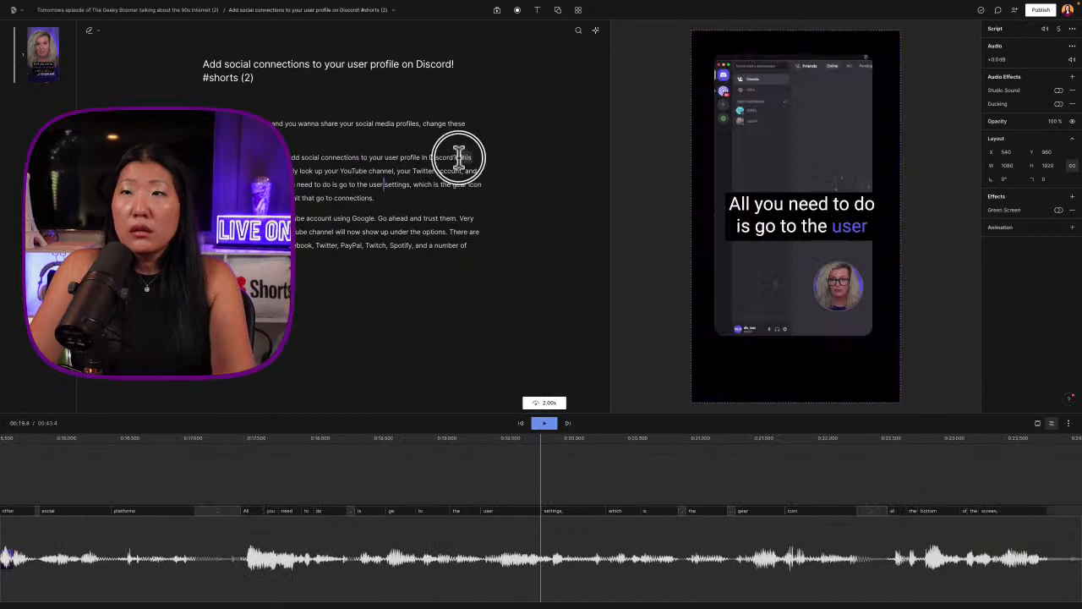
pyautogui.click(459, 157)
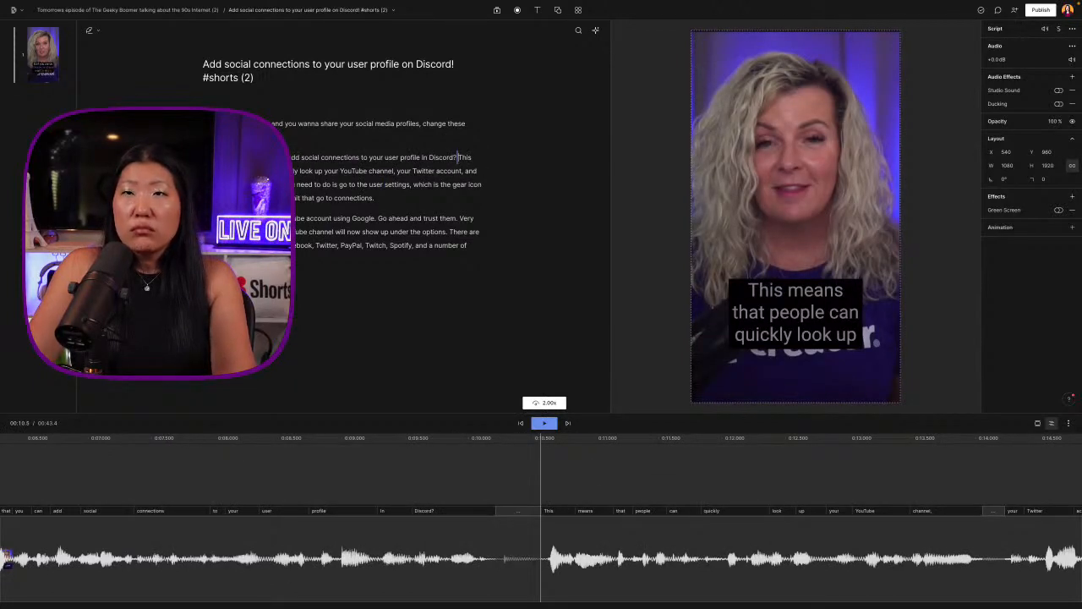
pyautogui.click(272, 124)
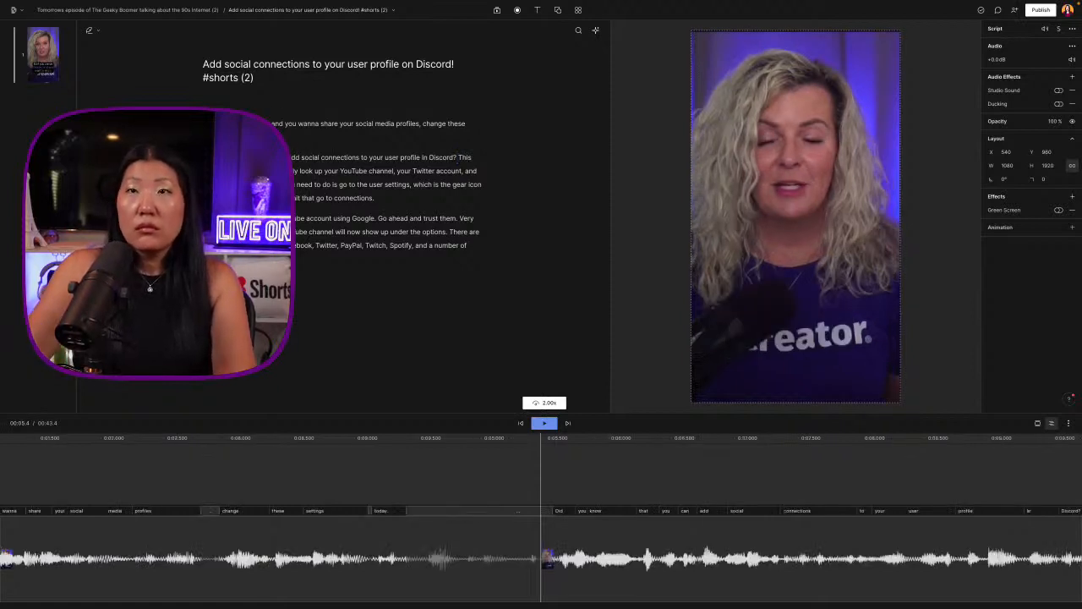
pyautogui.click(544, 423)
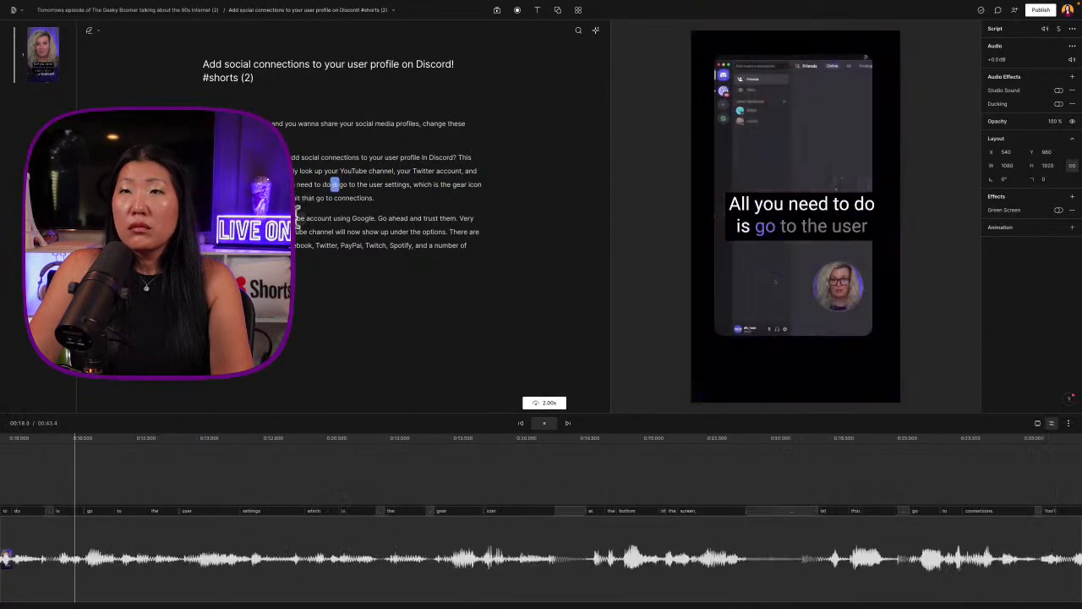
pyautogui.moveTo(204, 158); pyautogui.dragTo(273, 185)
pyautogui.press('super+x')
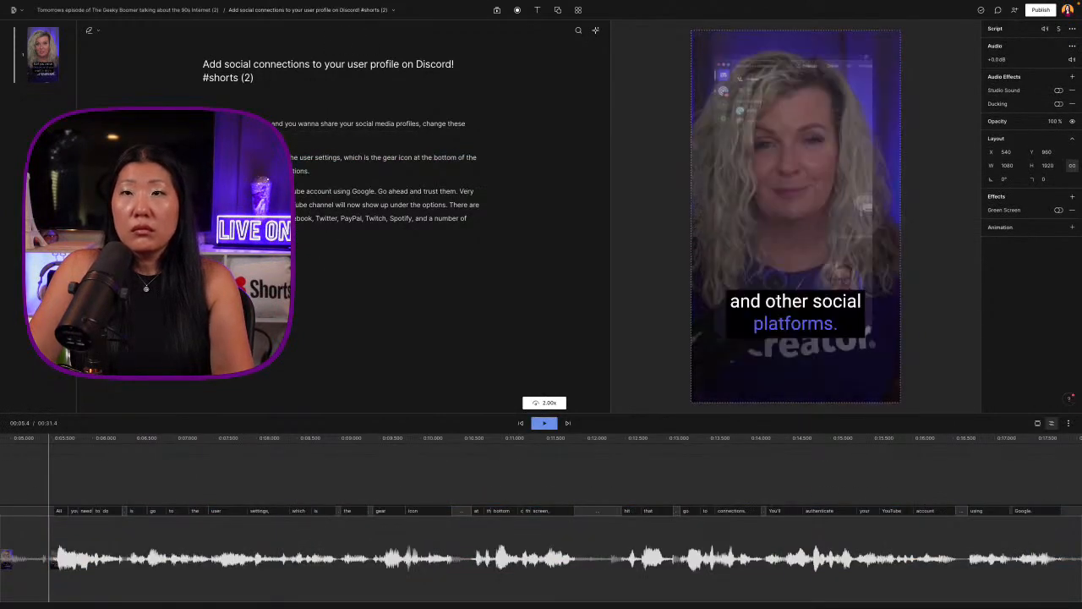
pyautogui.press('super+z')
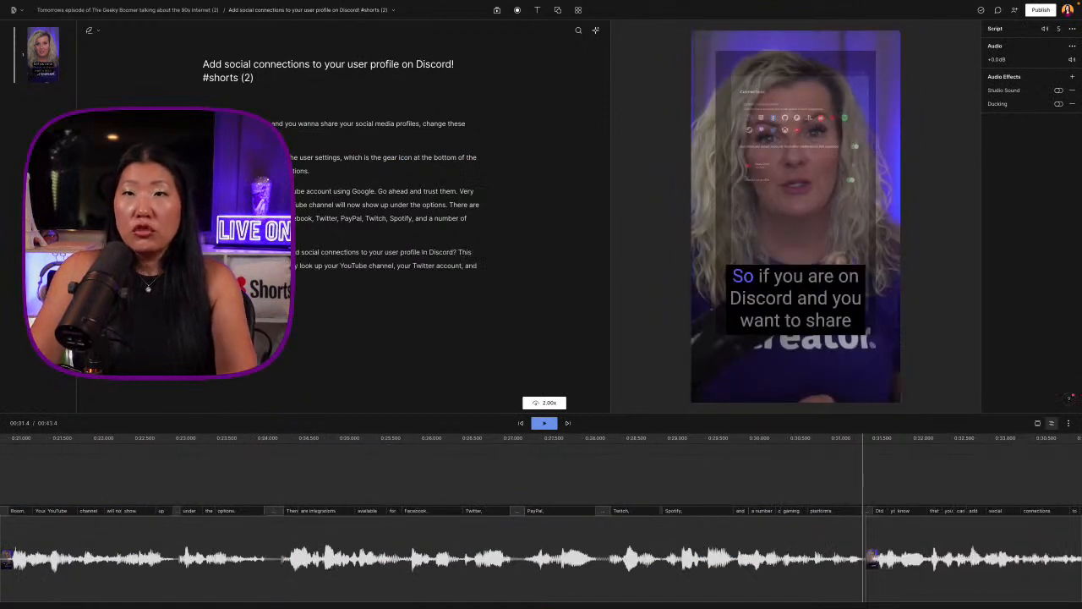
pyautogui.click(380, 190)
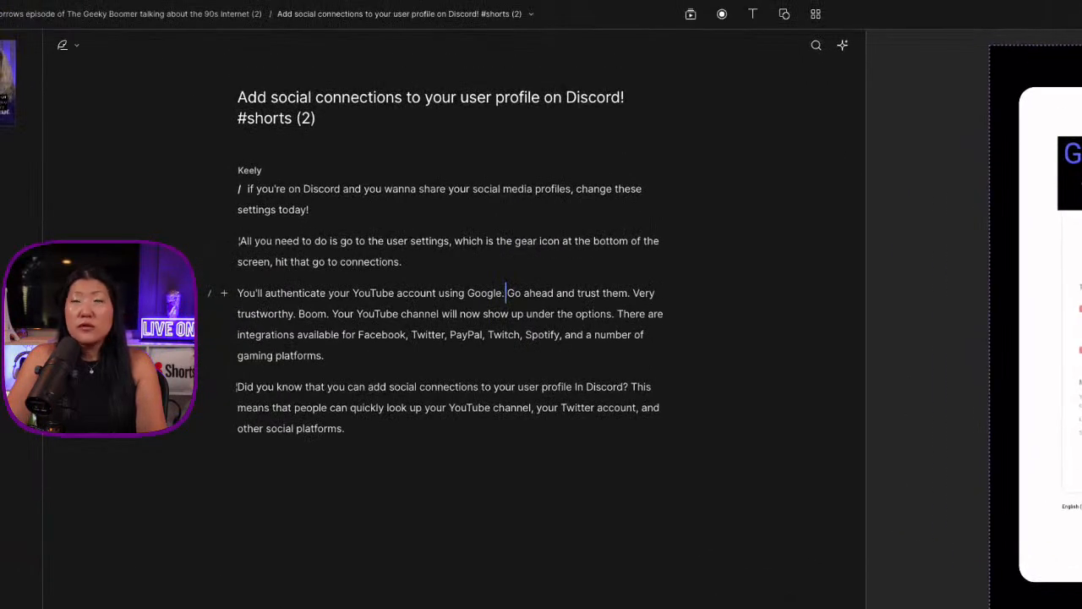
# Remove the extra space before the first word, correct its text to "If" and play the opening line
pyautogui.click(248, 193)
pyautogui.press('BackSpace')
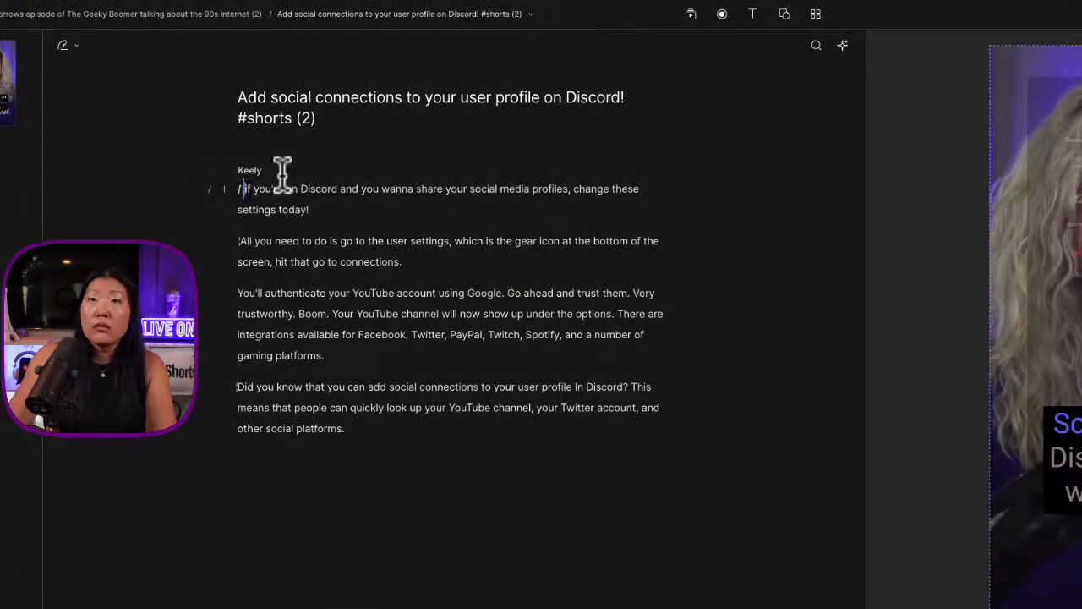
pyautogui.doubleClick(248, 189)
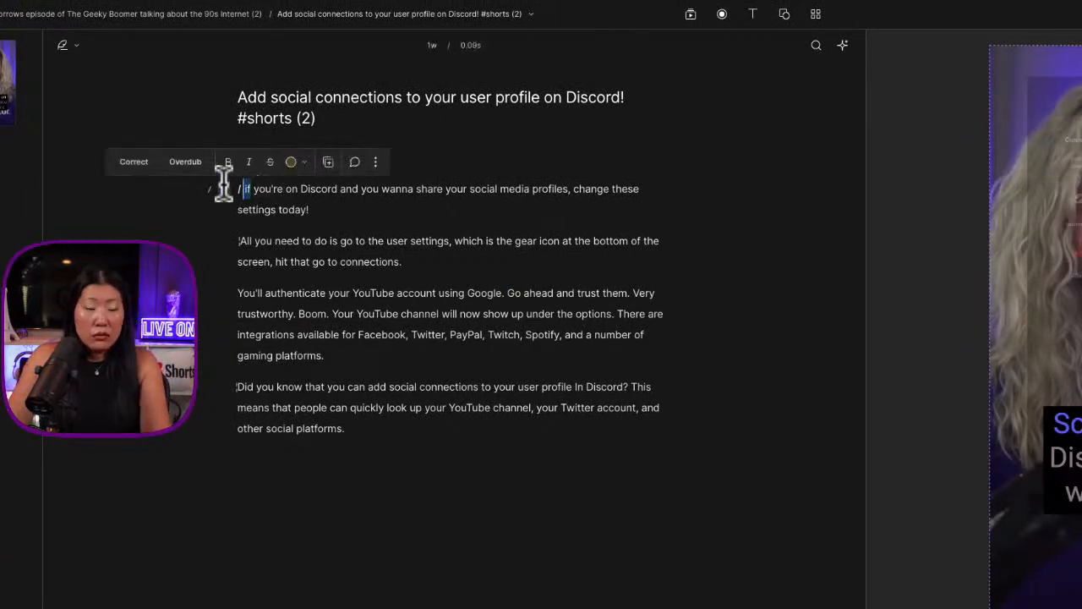
pyautogui.click(143, 160)
pyautogui.press('Return')
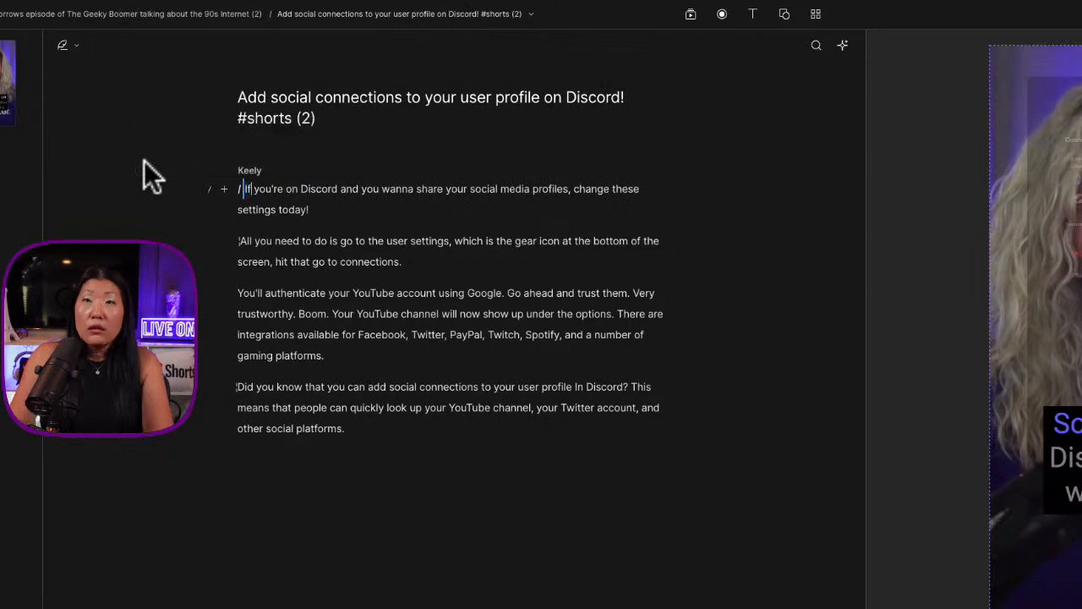
pyautogui.press('space')
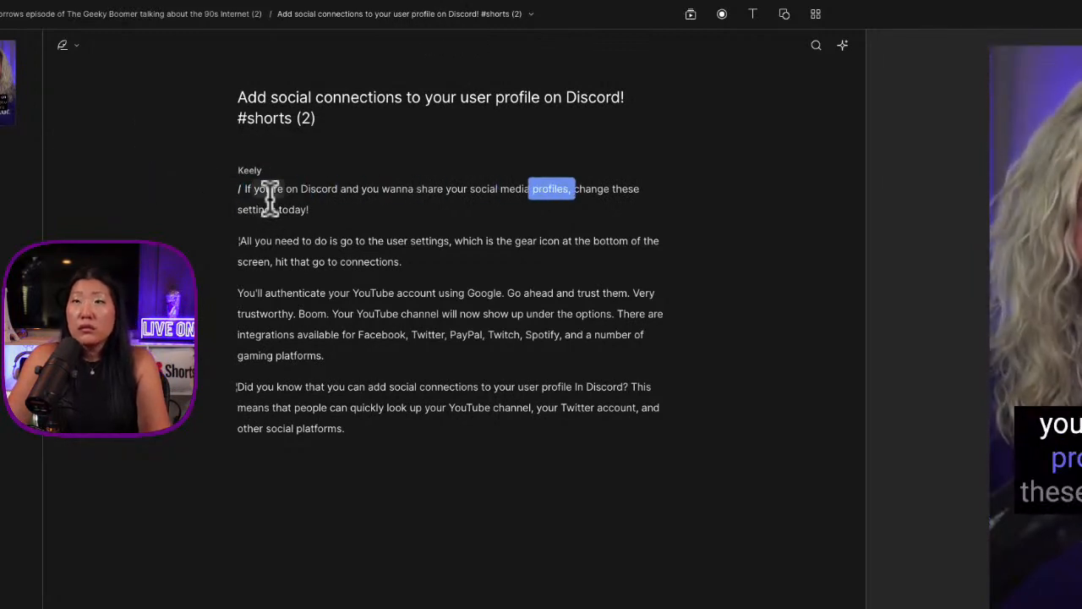
# Delete "All you need to do is" and the leftover space so the paragraph starts with "Go to", and play it
pyautogui.click(258, 292)
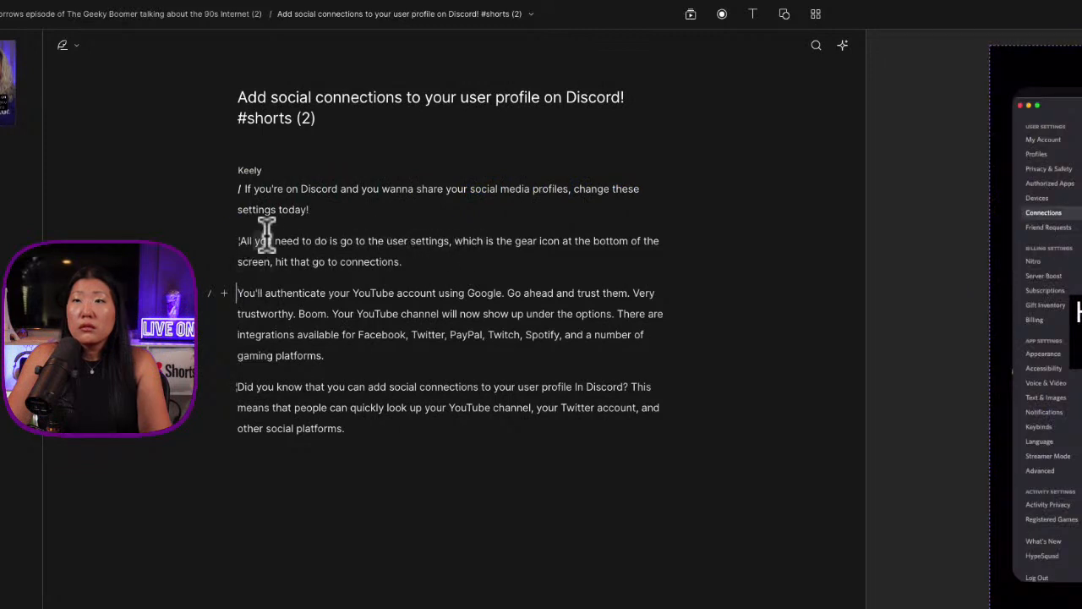
pyautogui.moveTo(340, 241); pyautogui.dragTo(218, 238)
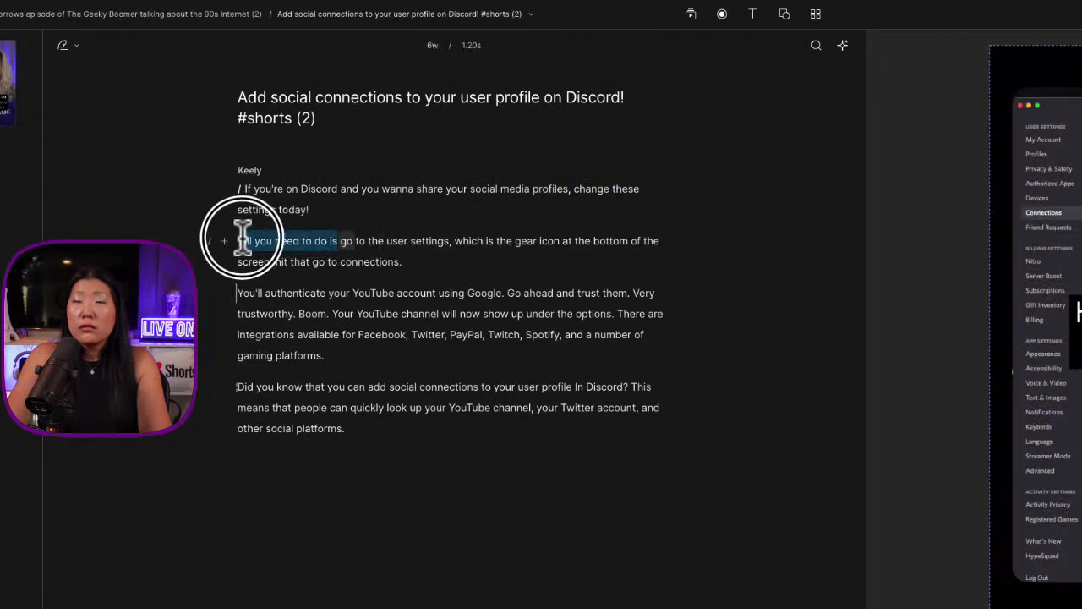
pyautogui.press('BackSpace')
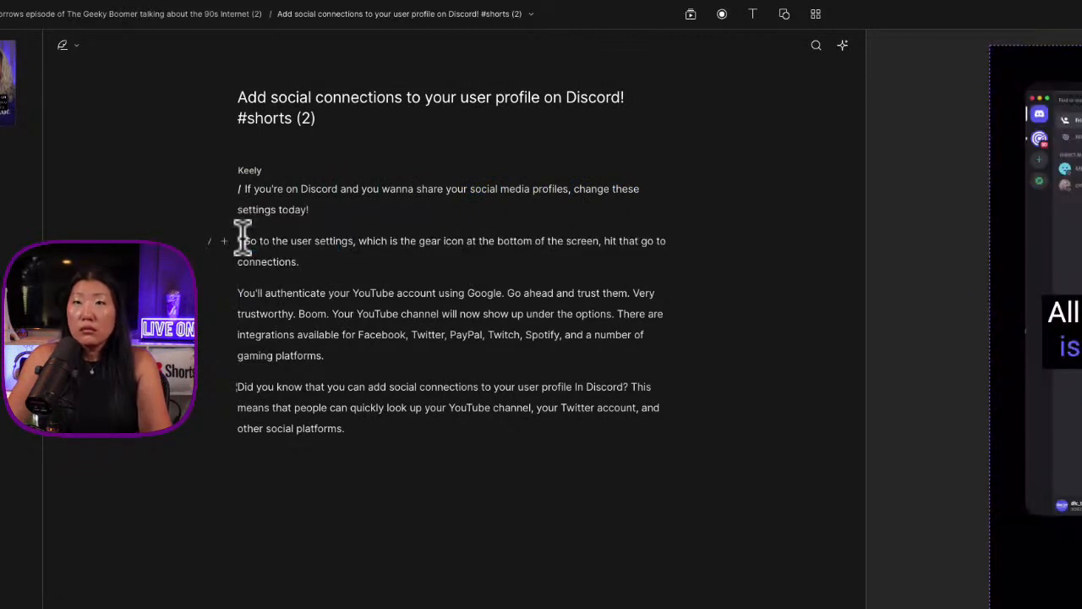
pyautogui.press('Delete')
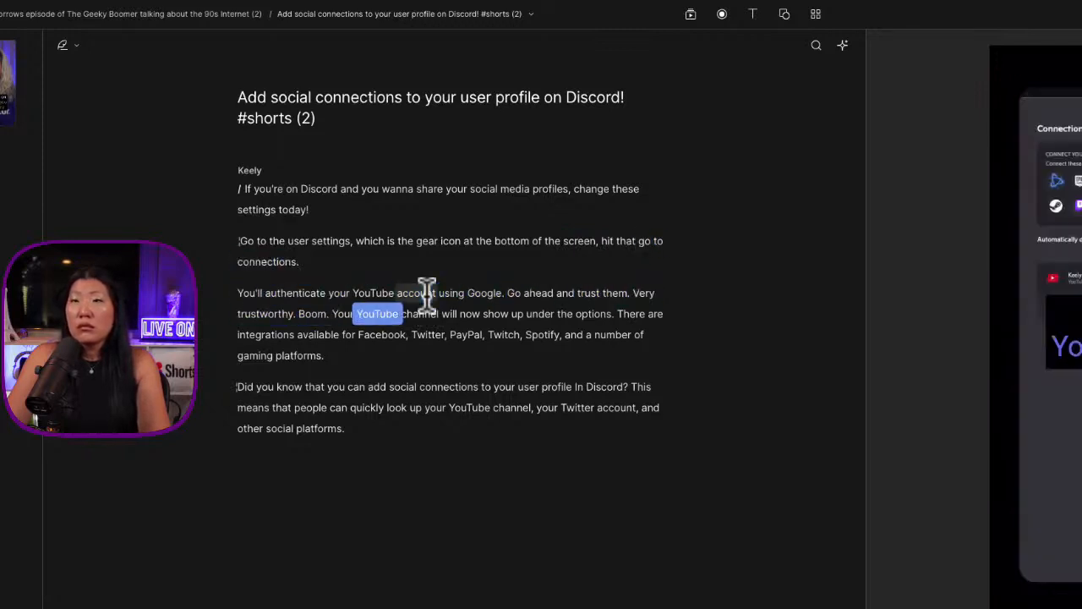
pyautogui.press('space')
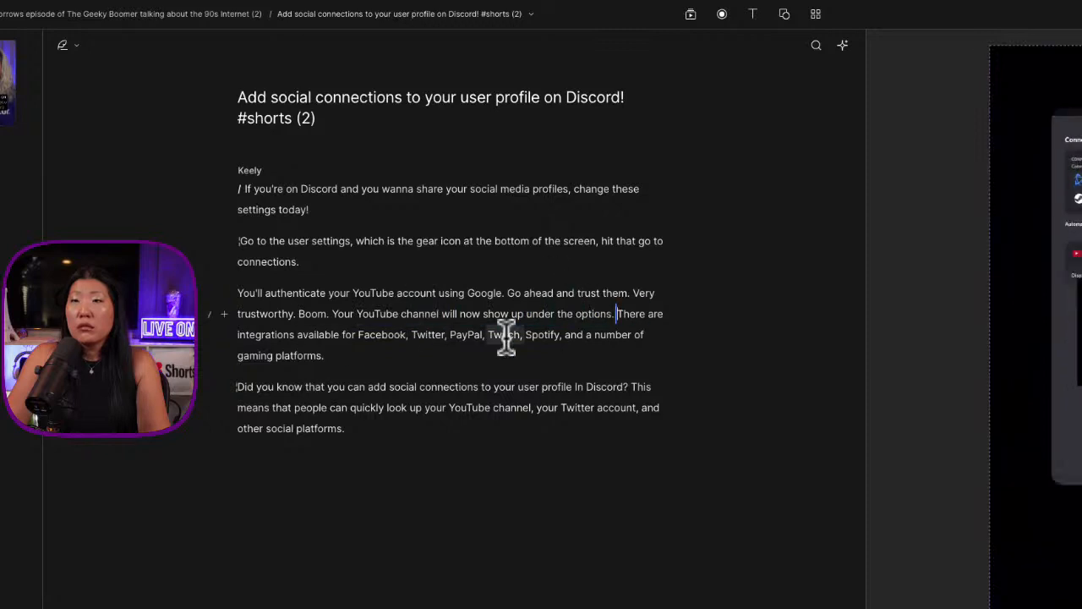
# Start a new paragraph at "Your YouTube channel will now show up" and play on into the "Did you know" passage
pyautogui.click(332, 313)
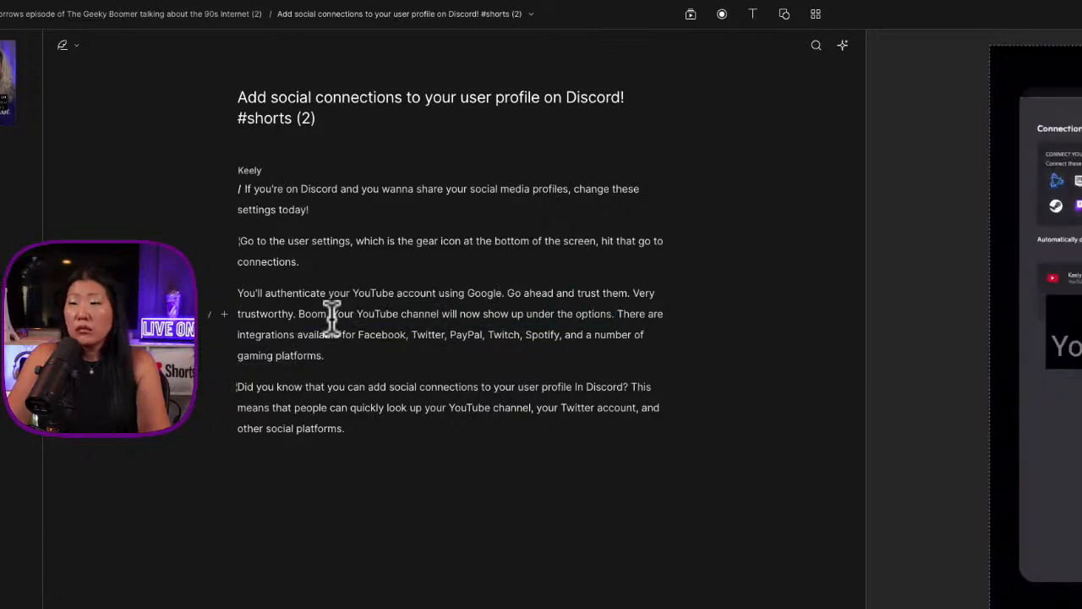
pyautogui.press('Return')
pyautogui.press('space')
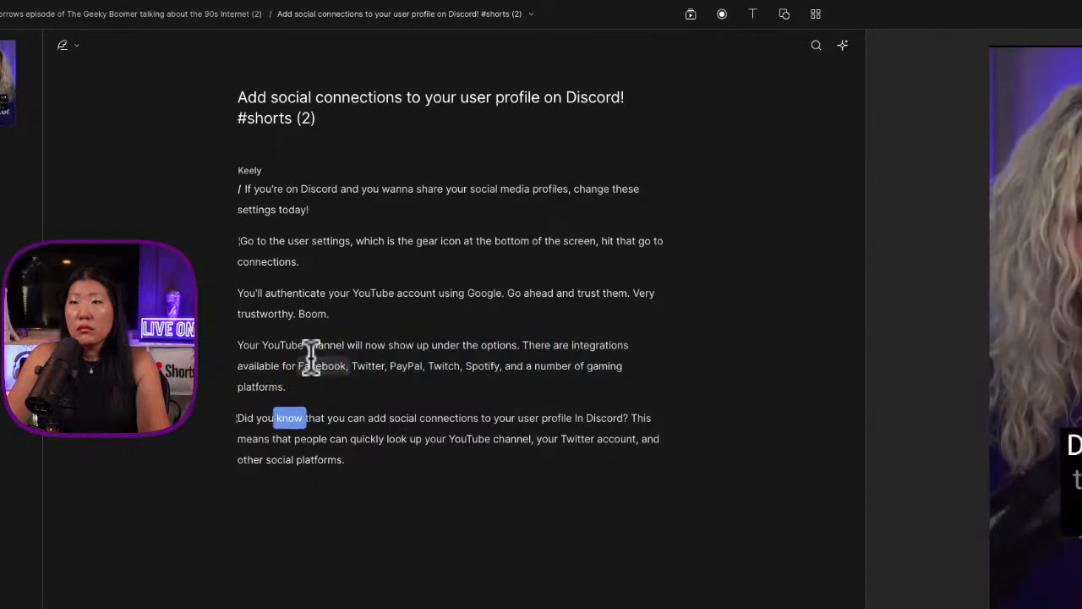
pyautogui.press('space')
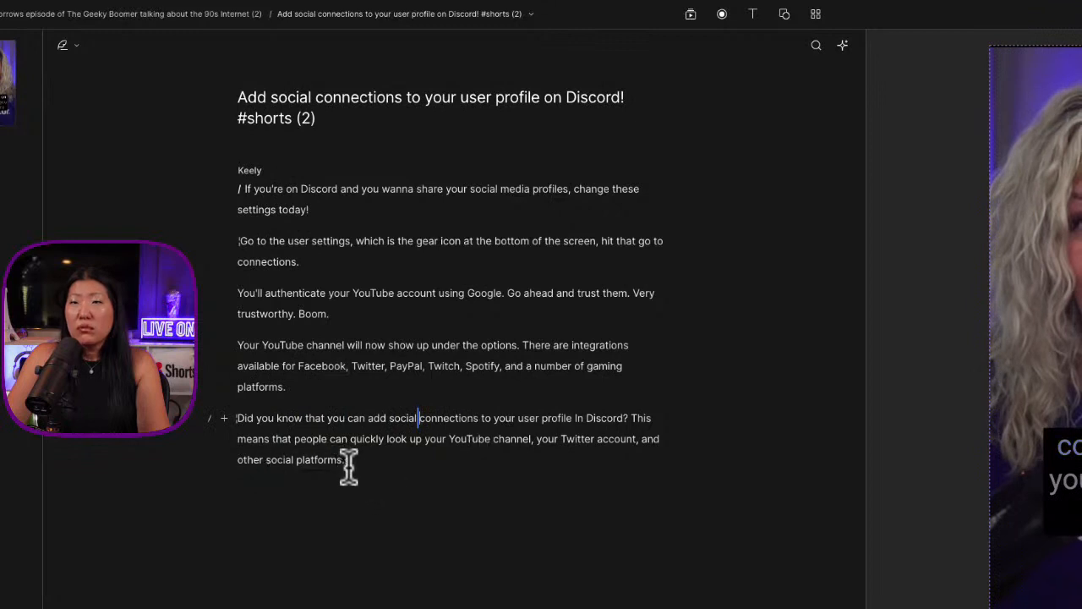
# Delete the question "Did you know that you can add social connections to your user profile in Discord?" and play the ending
pyautogui.moveTo(631, 417); pyautogui.dragTo(238, 414)
pyautogui.press('BackSpace')
pyautogui.click(407, 370)
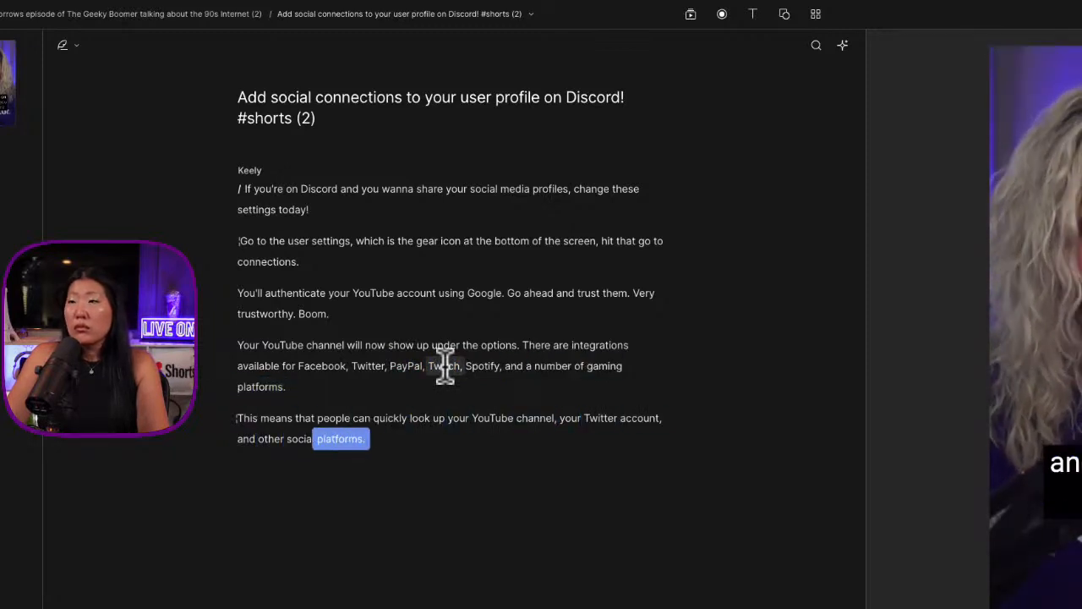
pyautogui.click(398, 437)
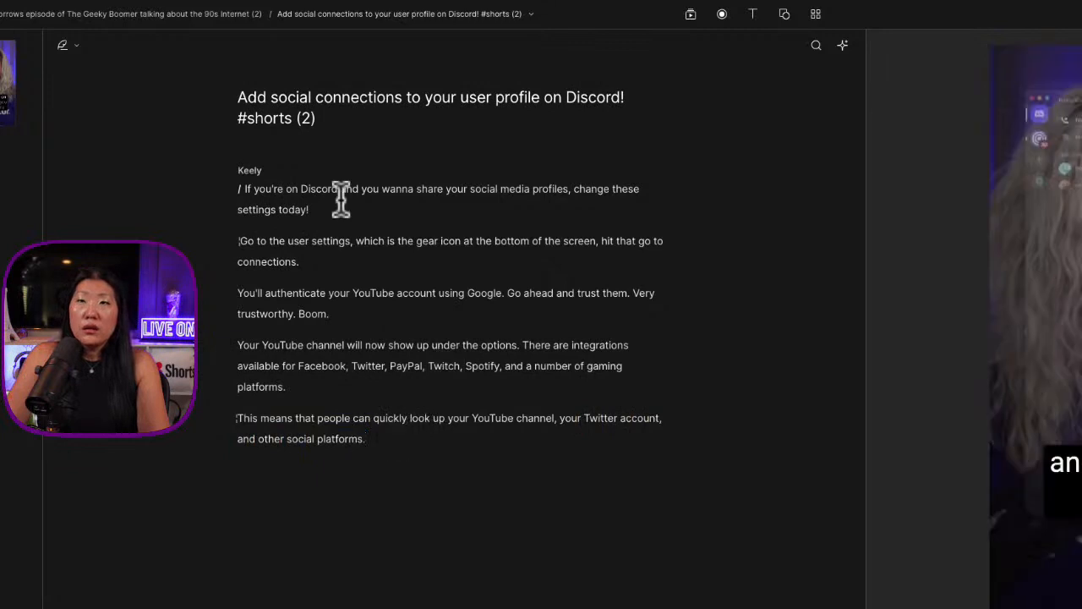
# Replay the script from its beginning and remove the extra space before "Go to the user settings"
pyautogui.click(301, 196)
pyautogui.click(240, 185)
pyautogui.press('space')
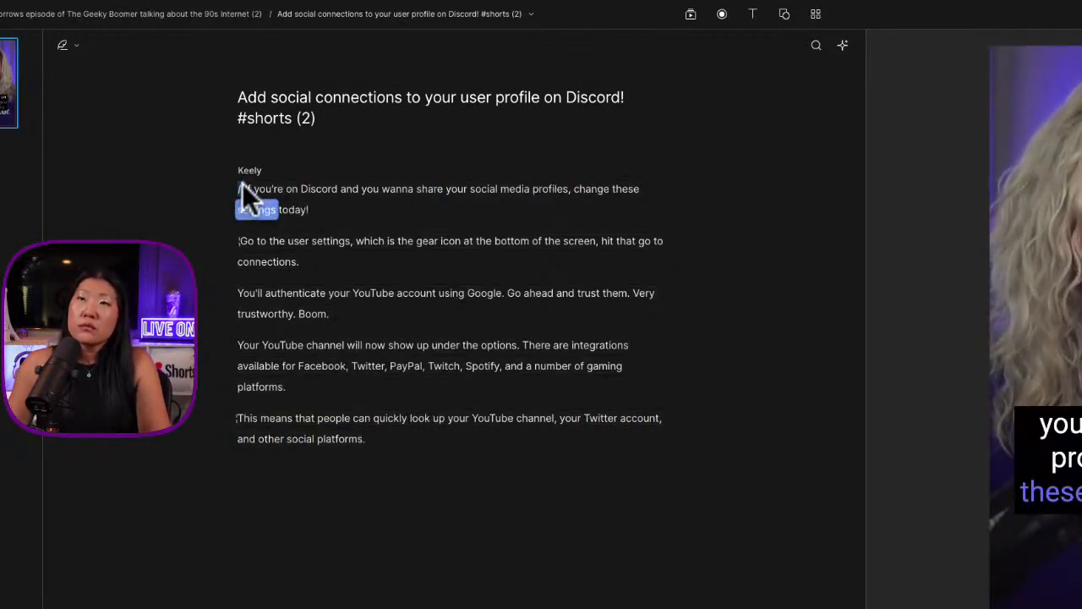
pyautogui.click(316, 211)
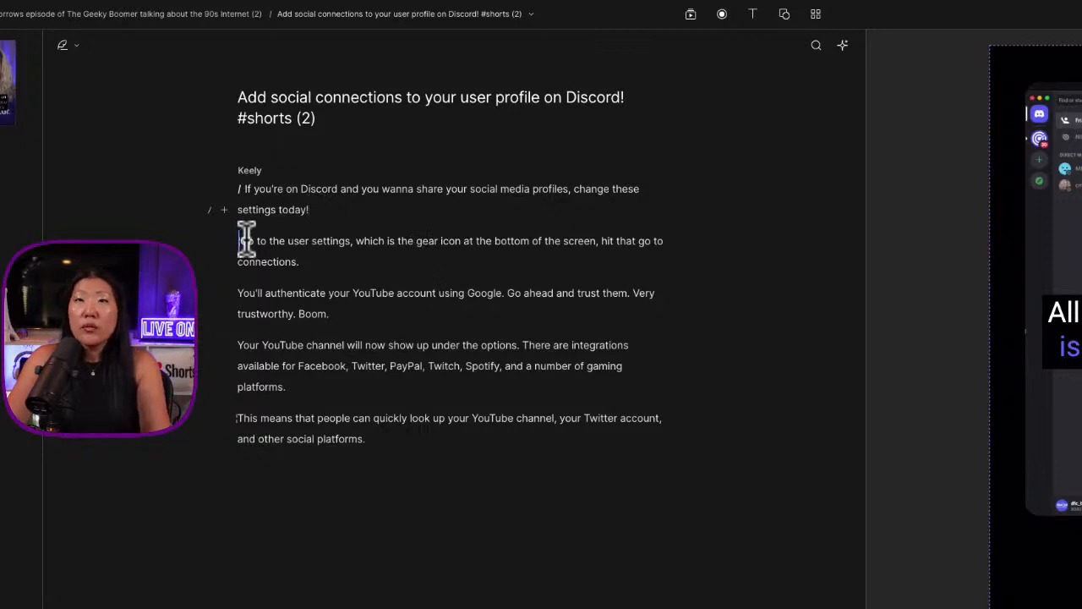
pyautogui.press('space')
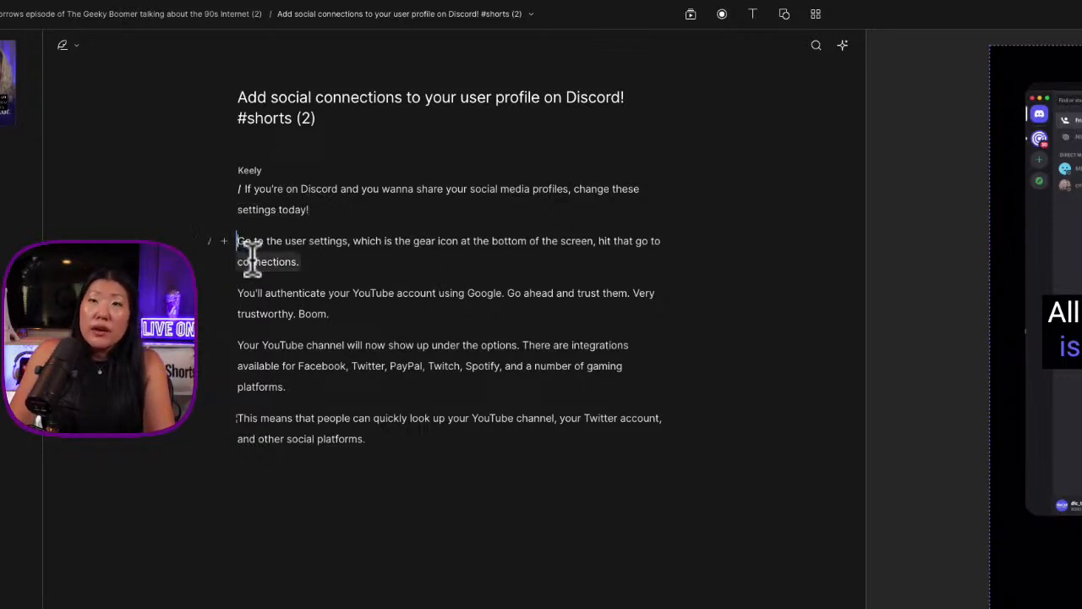
# Check the playback from "Go to the user settings" and insert a scene break in front of that paragraph
pyautogui.press('space')
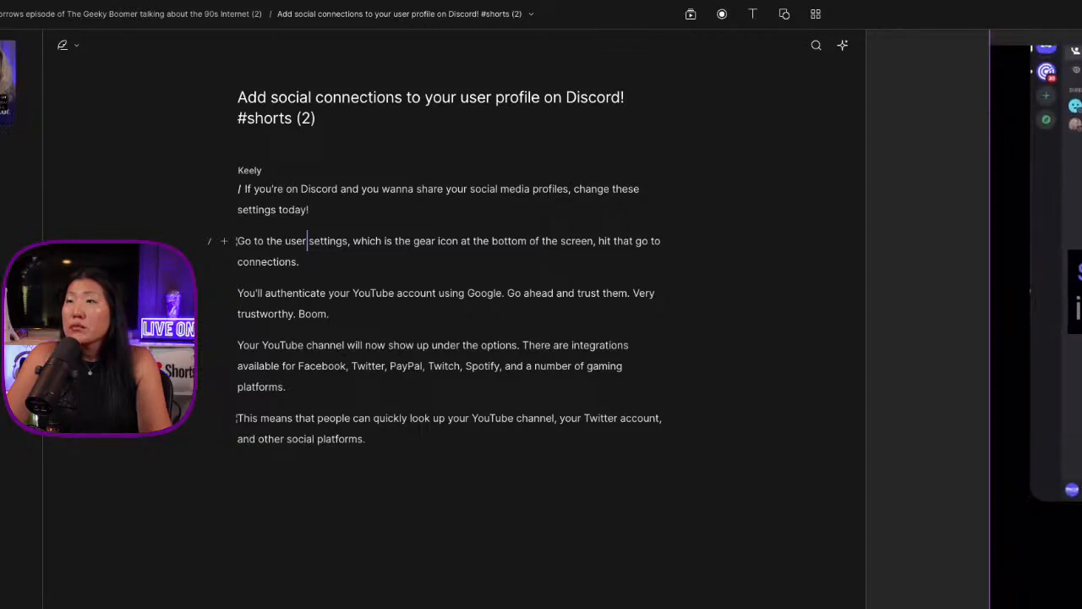
pyautogui.click(238, 238)
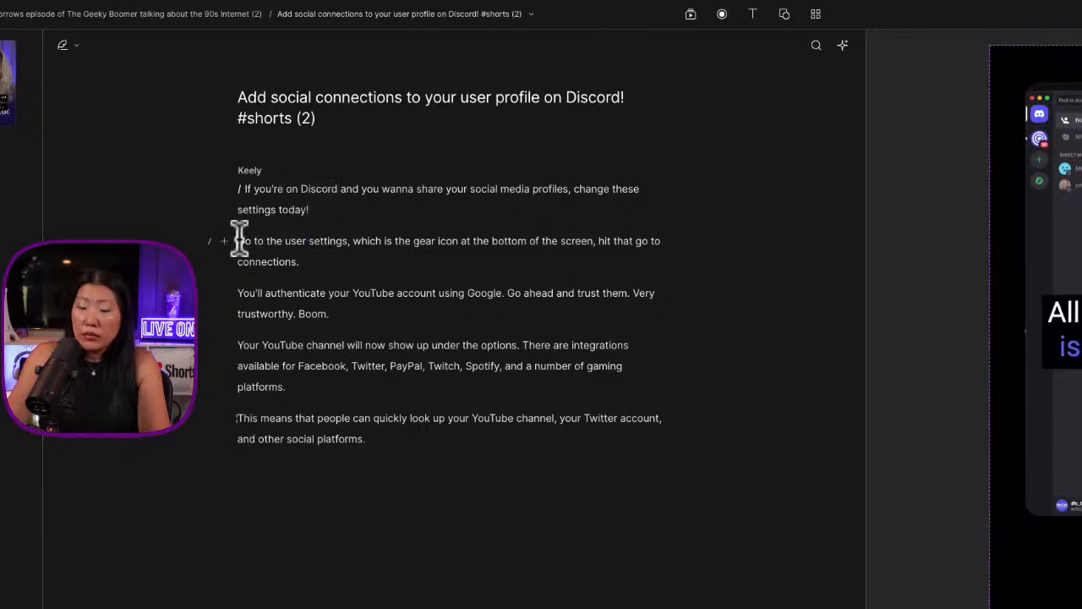
pyautogui.write('/')
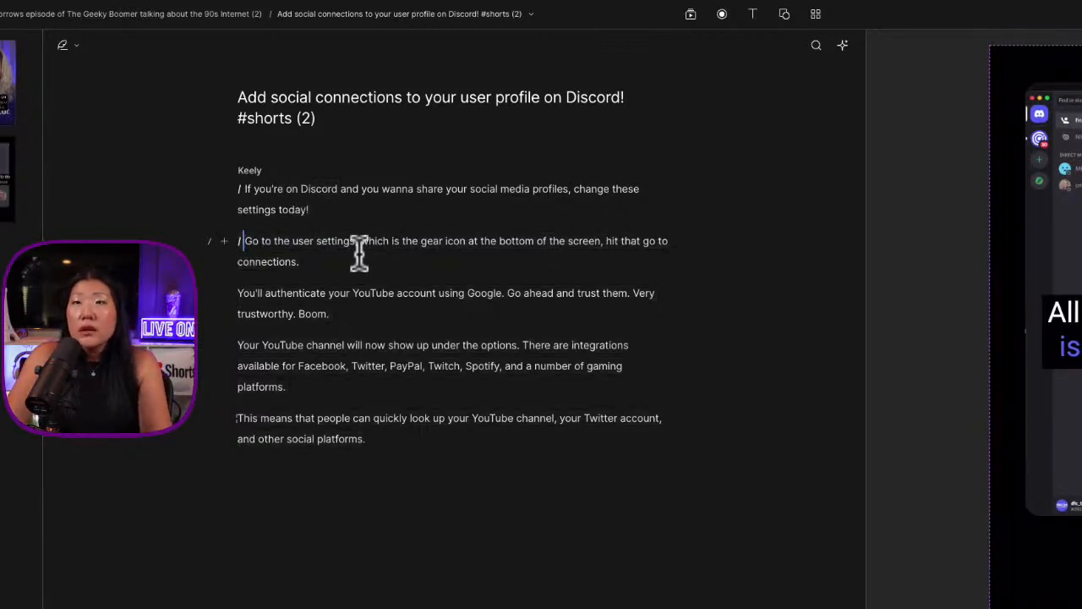
# Start a new line above "You'll authenticate your YouTube account" and insert a scene break on it
pyautogui.press('Down')
pyautogui.press('Down')
pyautogui.press('Return')
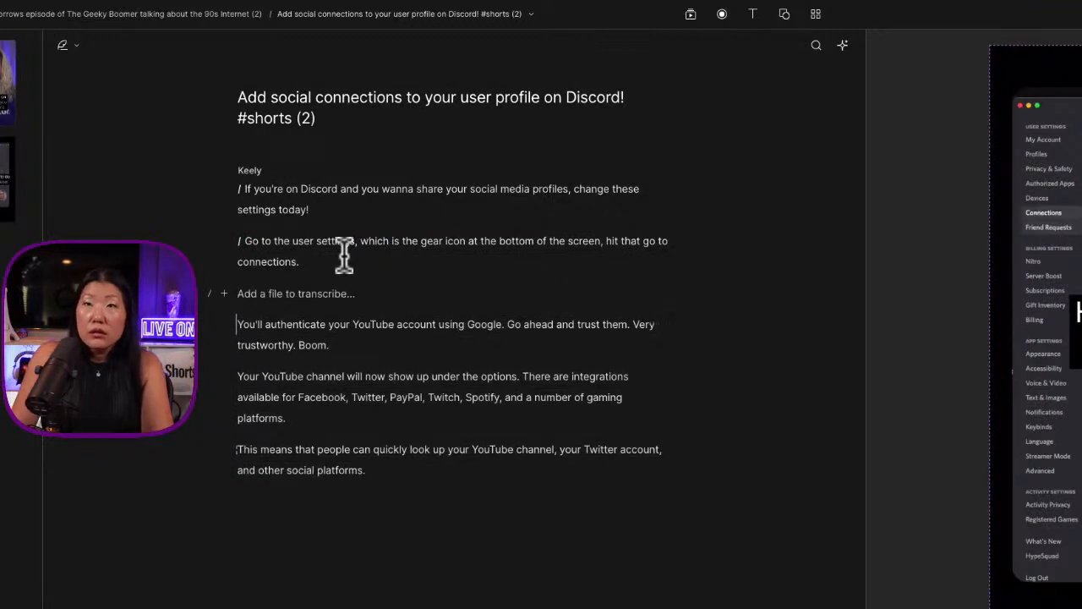
pyautogui.write('/')
# Play the "Go to the user settings" scene and enlarge its clip to about 1516 px wide so it fills the vertical frame
pyautogui.click(244, 241)
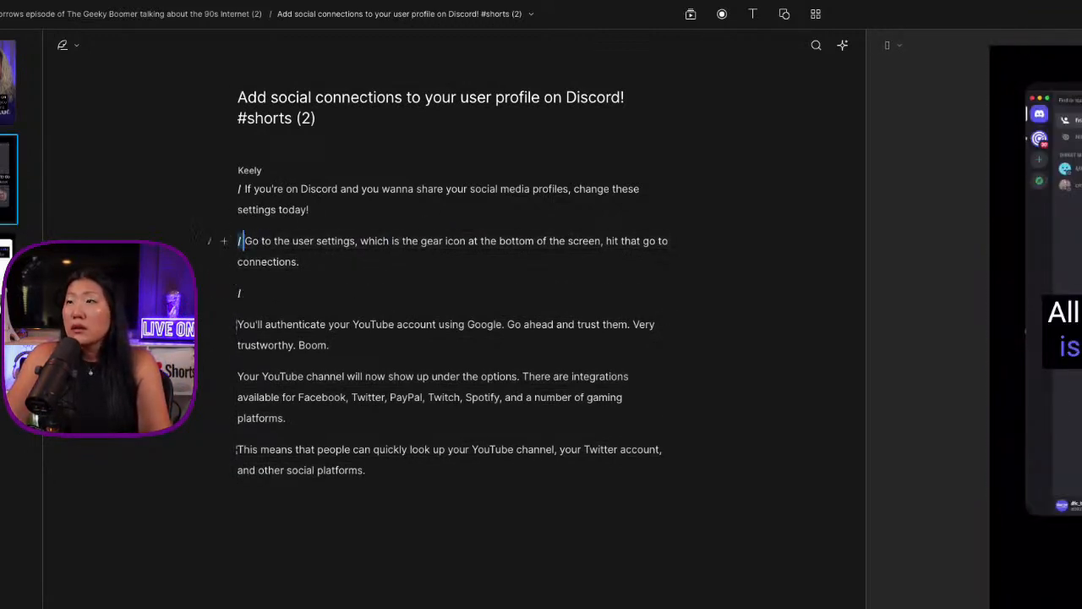
pyautogui.press('space')
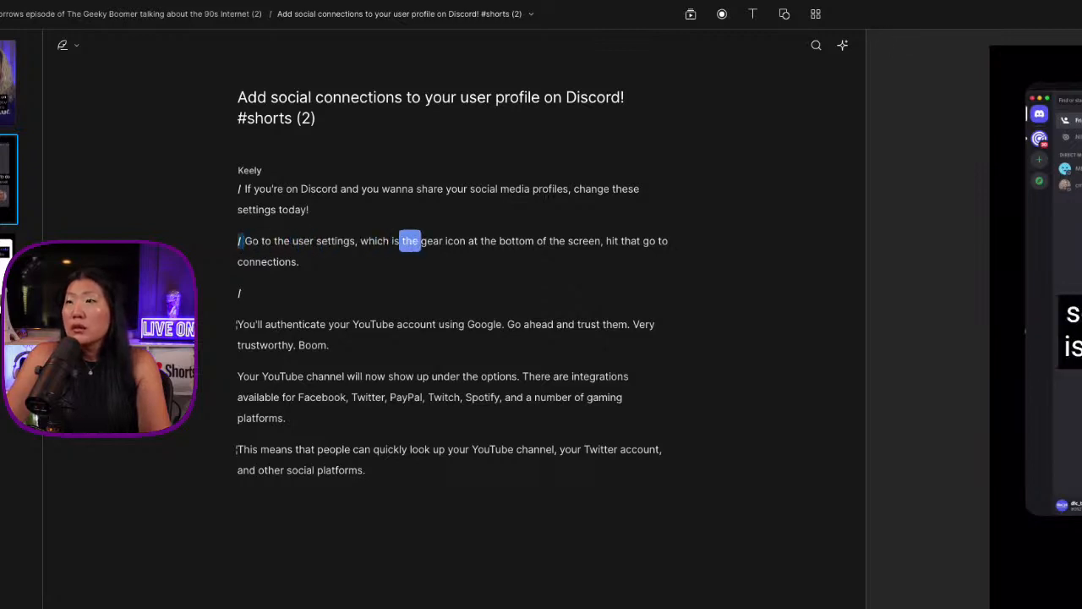
pyautogui.click(1067, 329)
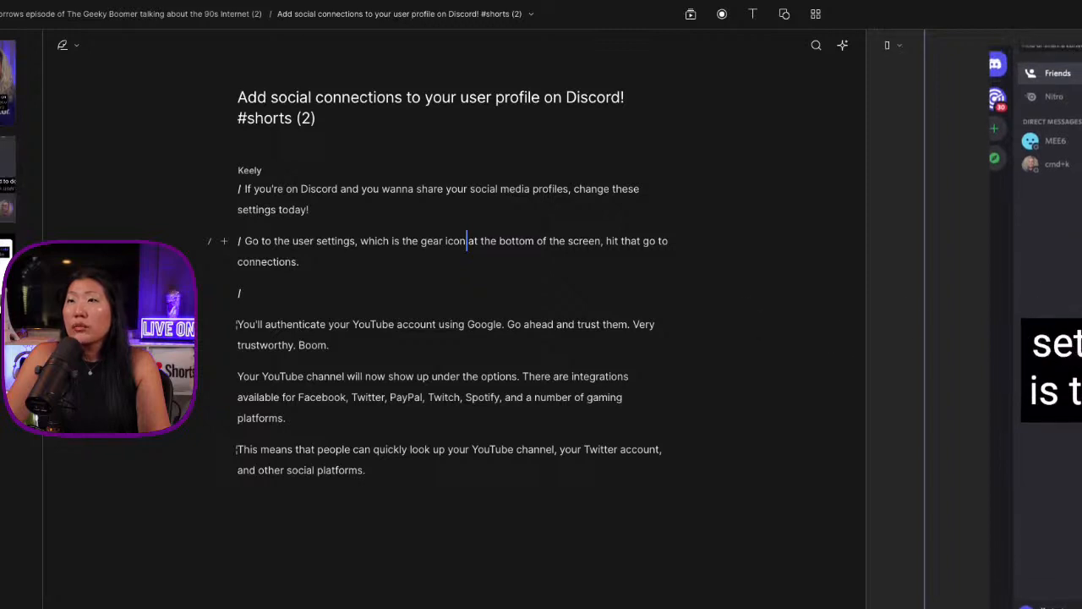
# Replay the Short from "If you're on Discord" into the second scene to check the transition
pyautogui.click(287, 189)
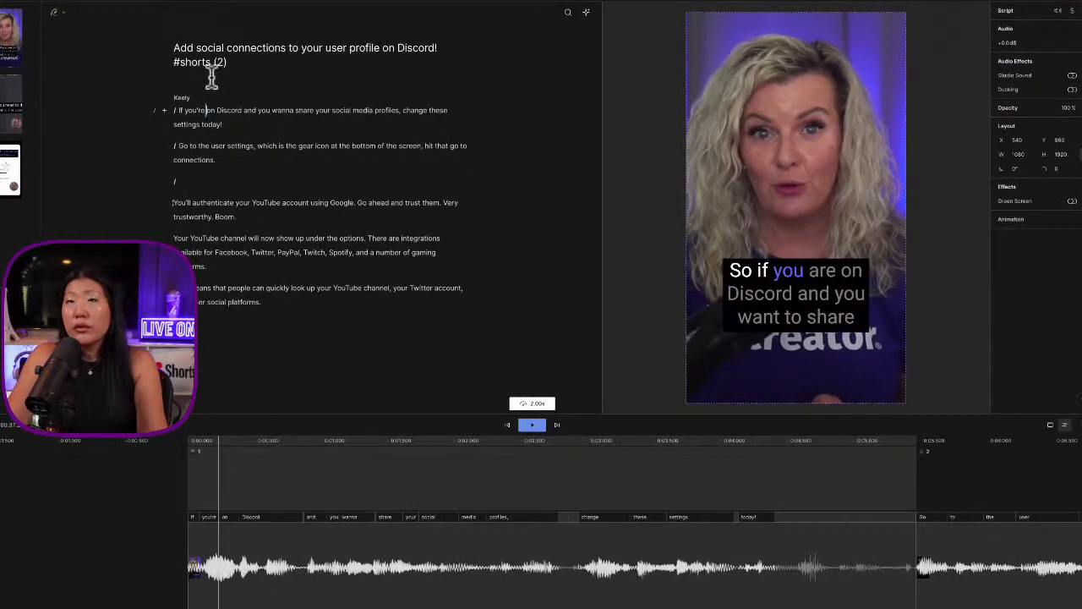
pyautogui.click(181, 112)
pyautogui.press('space')
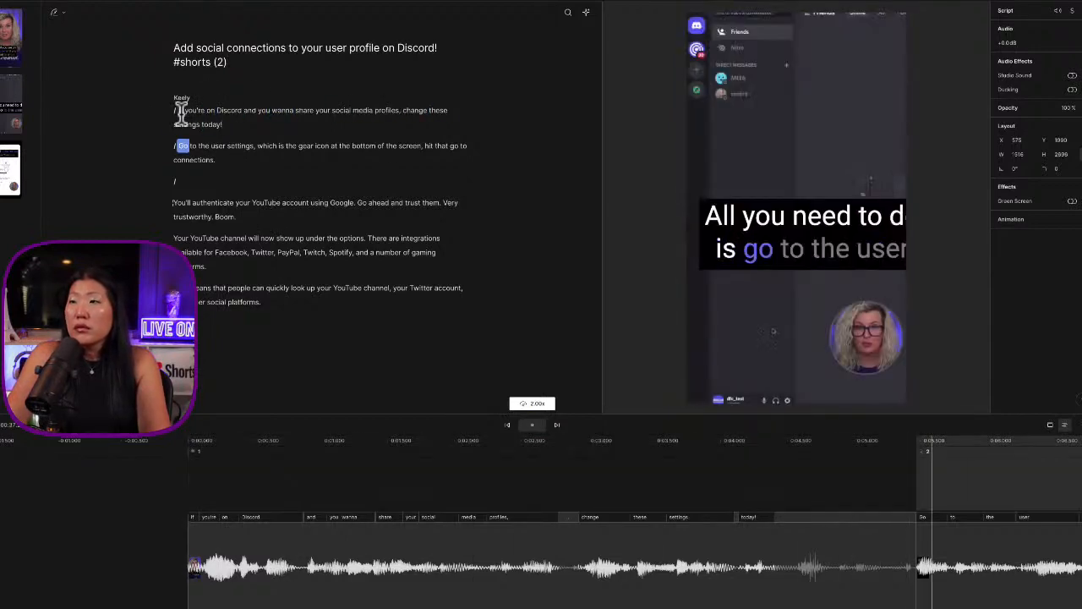
pyautogui.press('space')
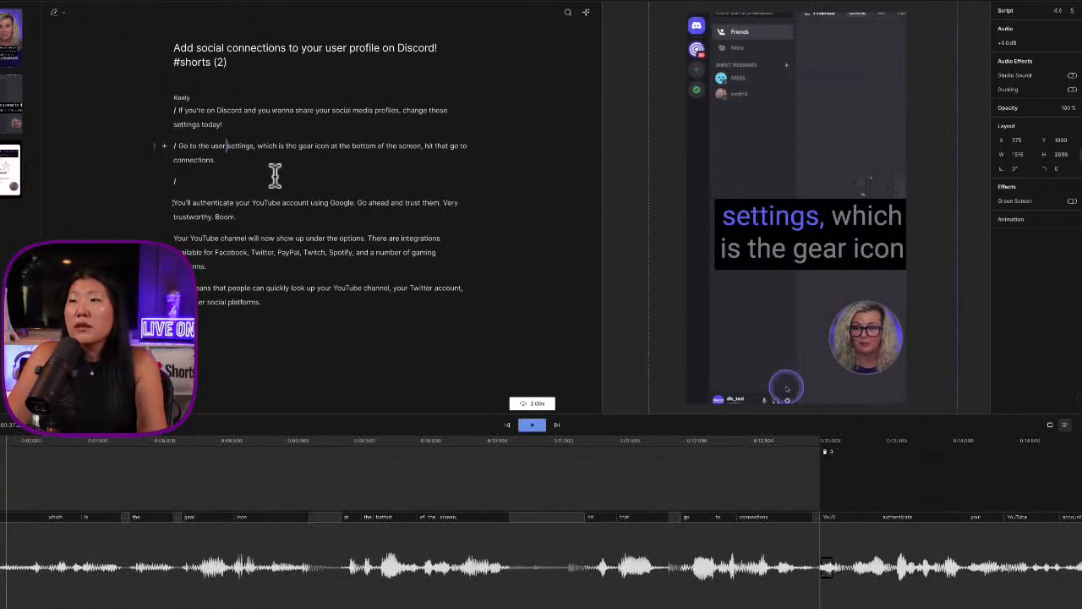
# Play the second scene through to "go to connections" and shift its clip sideways so the settings list is fully in frame
pyautogui.click(178, 145)
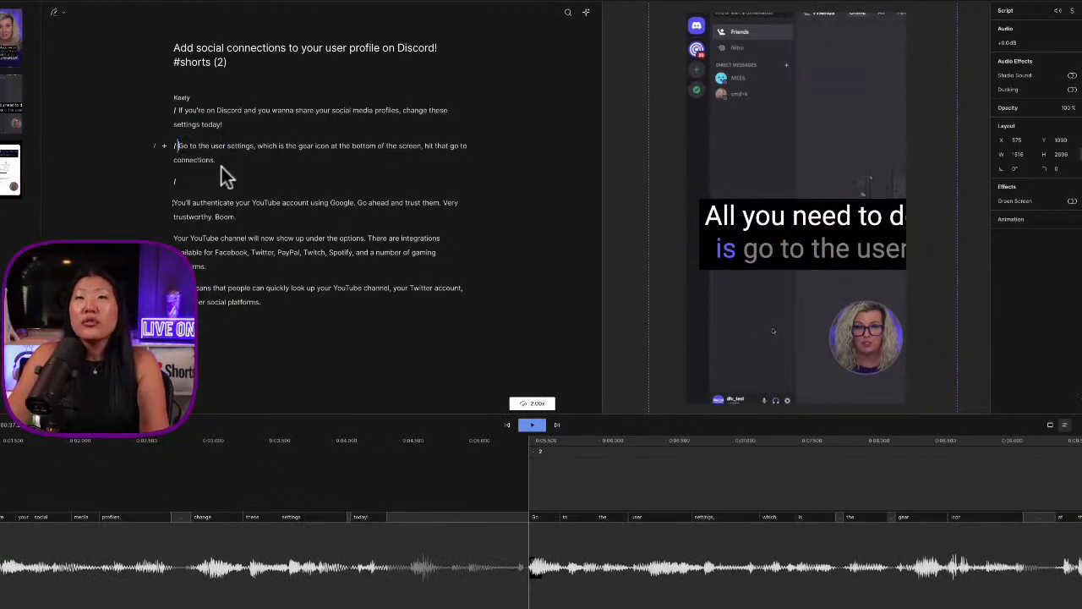
pyautogui.press('space')
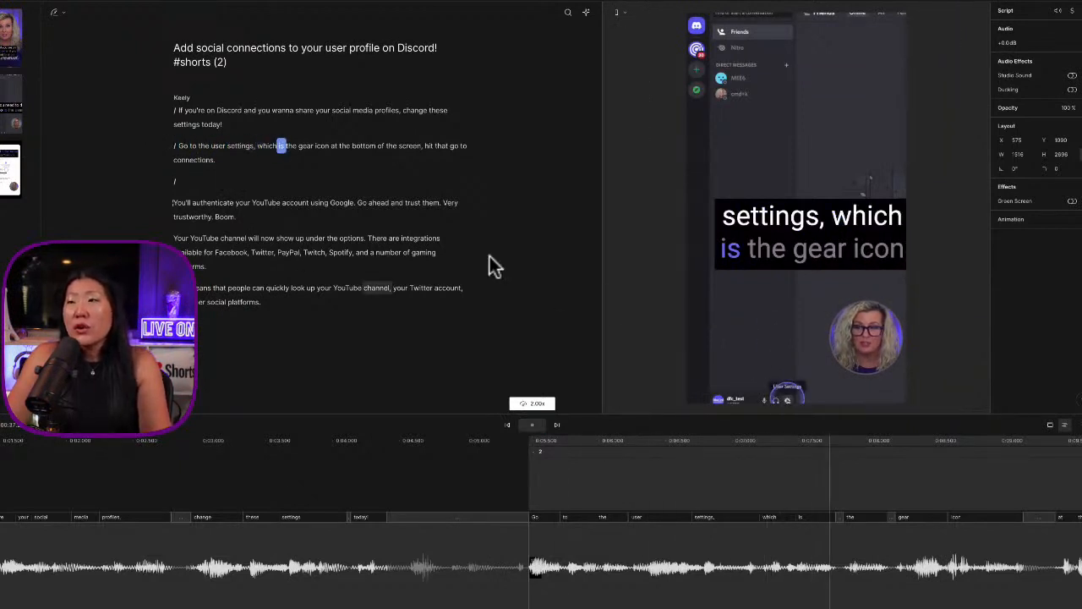
pyautogui.press('space')
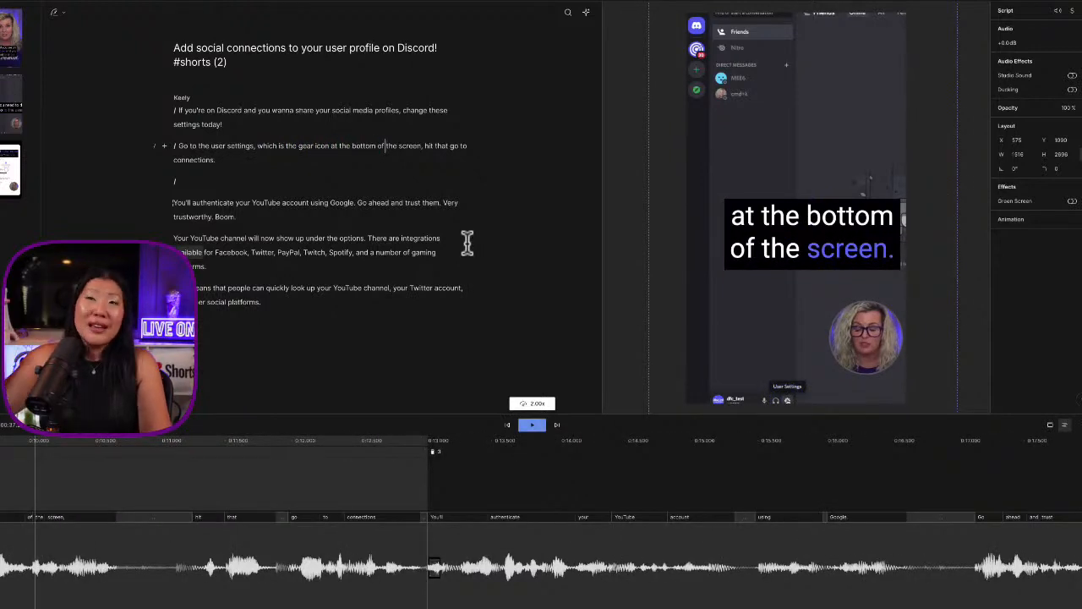
pyautogui.press('space')
pyautogui.press('space')
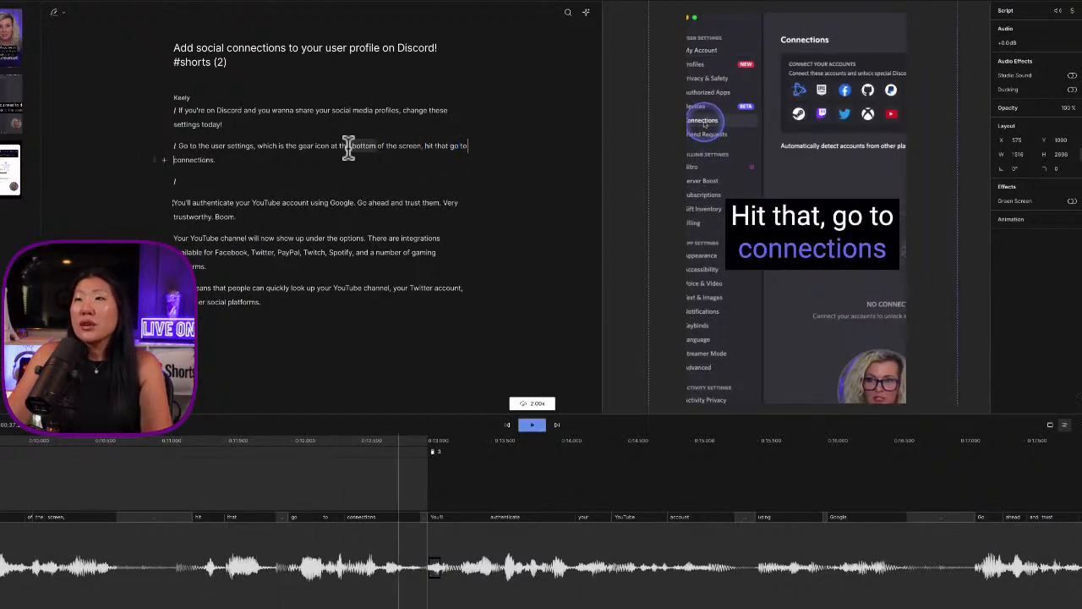
pyautogui.click(723, 208)
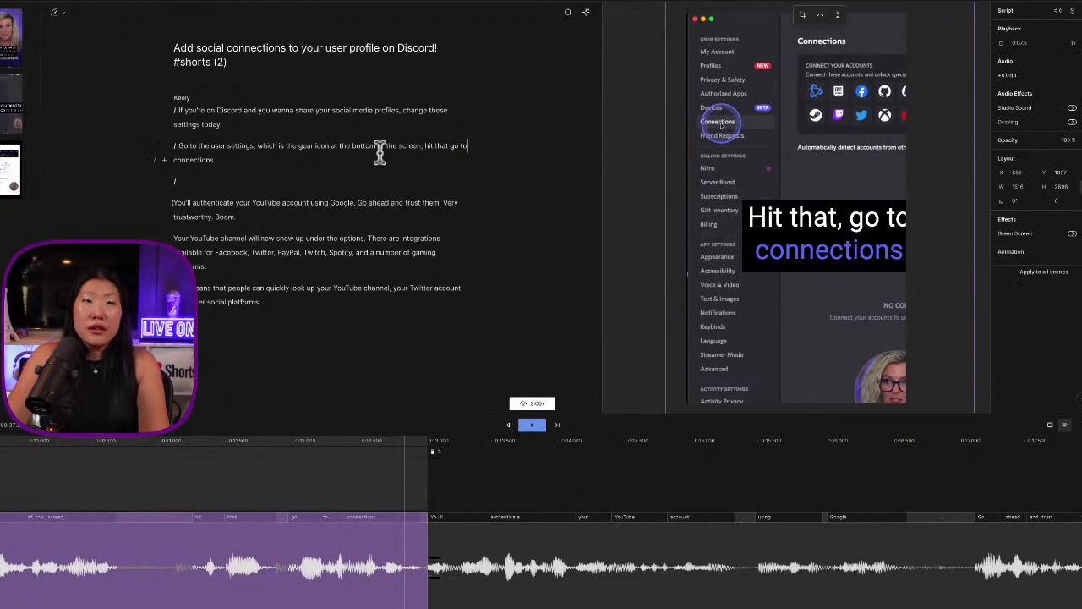
# Play on into the "You'll authenticate" paragraph and insert a scene break in front of "Your YouTube channel will now show up"
pyautogui.press('space')
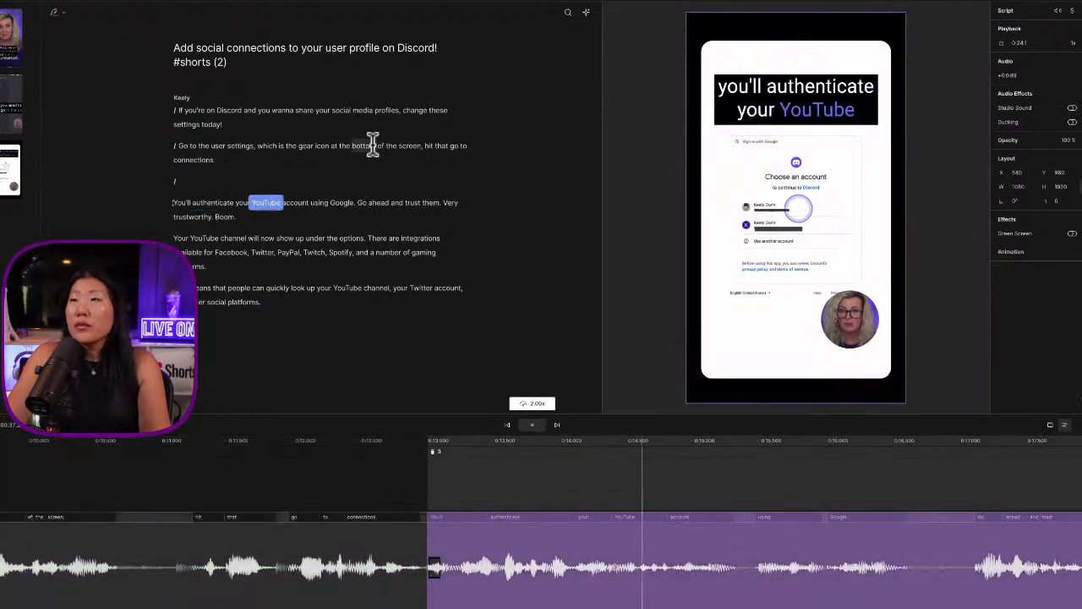
pyautogui.click(191, 203)
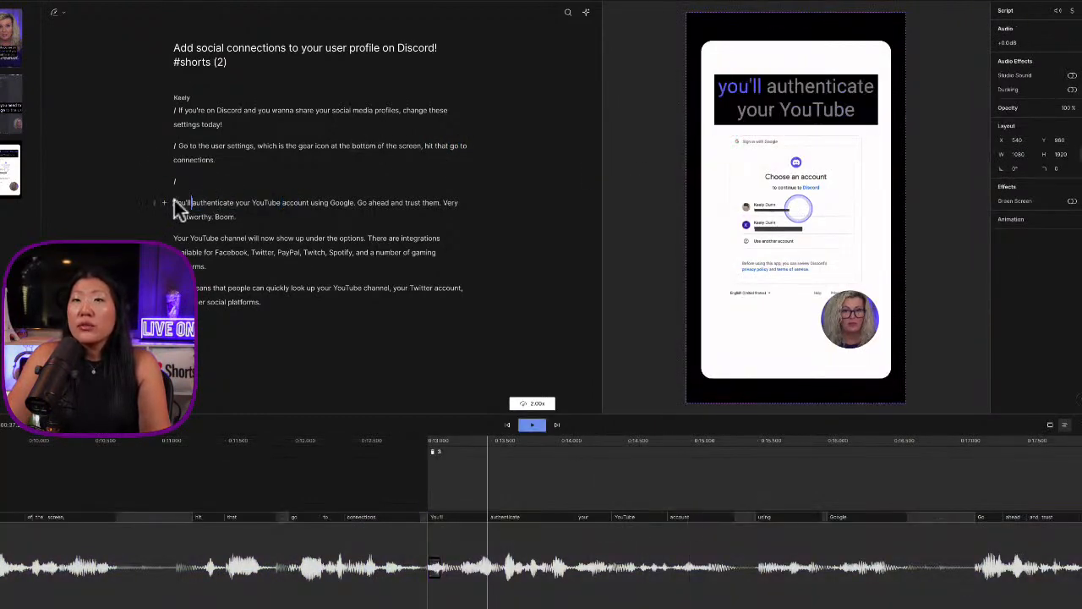
pyautogui.tripleClick(285, 212)
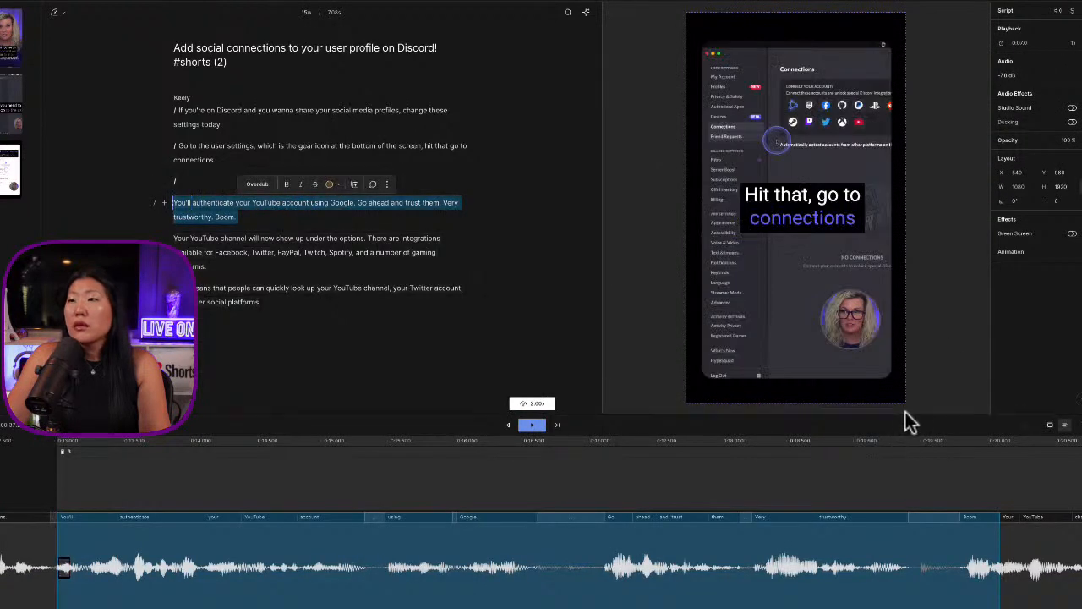
pyautogui.click(173, 200)
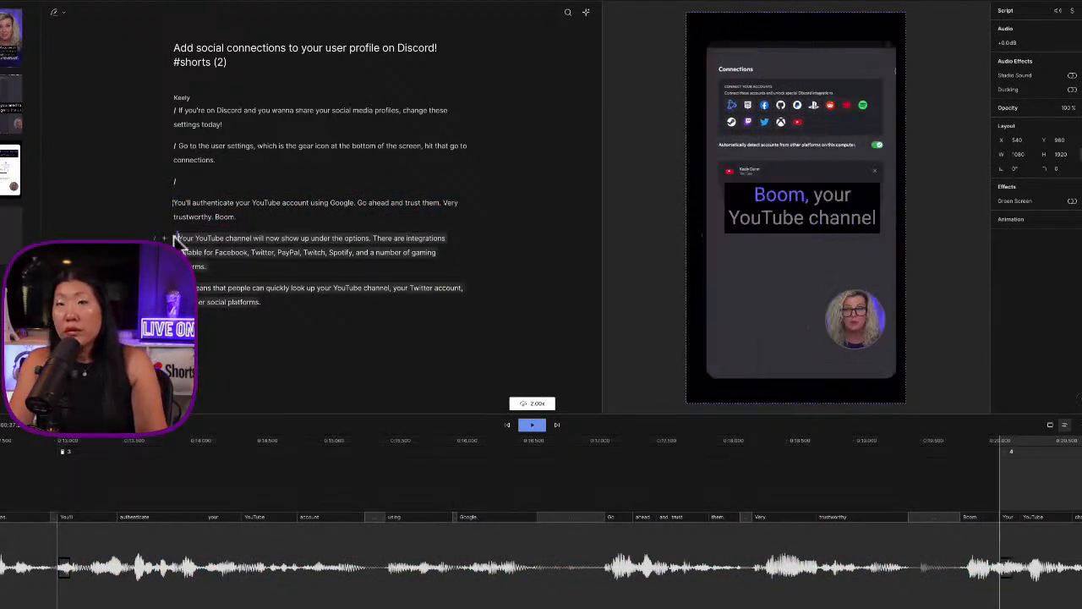
# Remove the empty line so the scene break sits directly in front of "You'll authenticate your YouTube account"
pyautogui.click(213, 216)
pyautogui.click(183, 203)
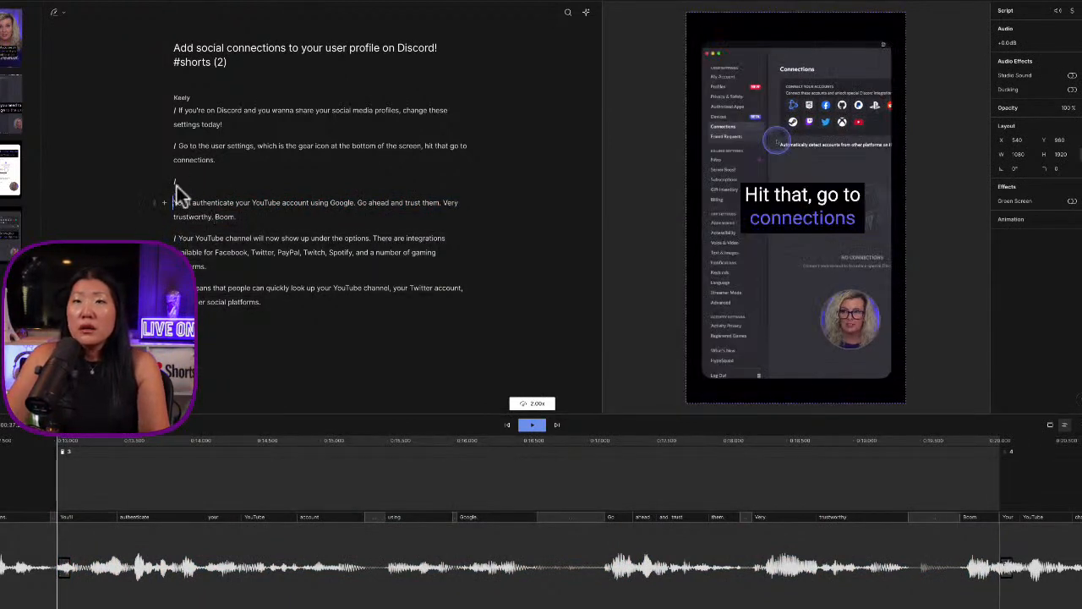
pyautogui.press('Return')
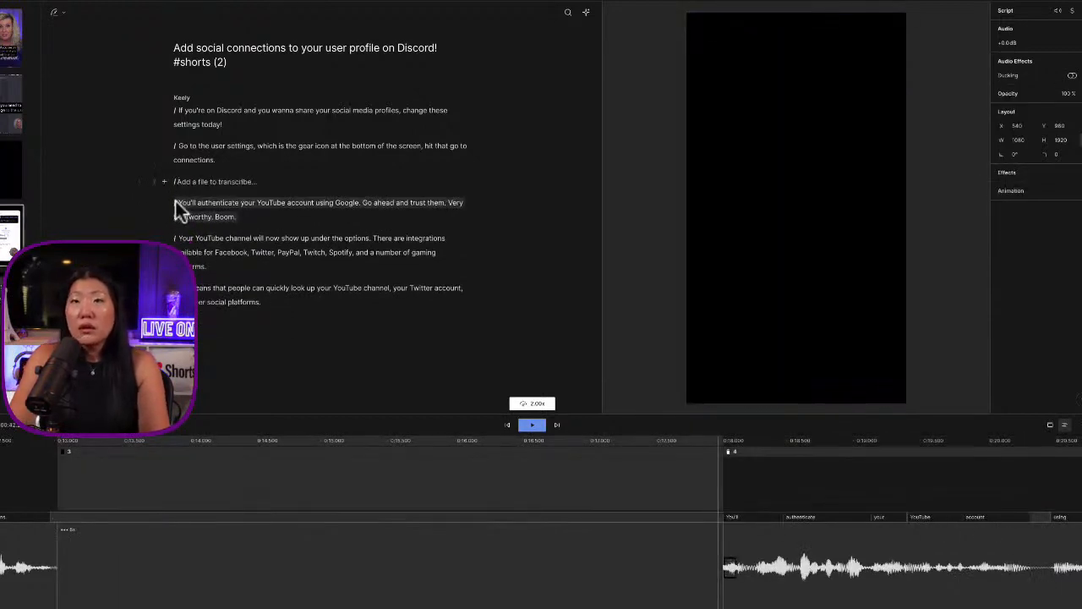
pyautogui.press('BackSpace')
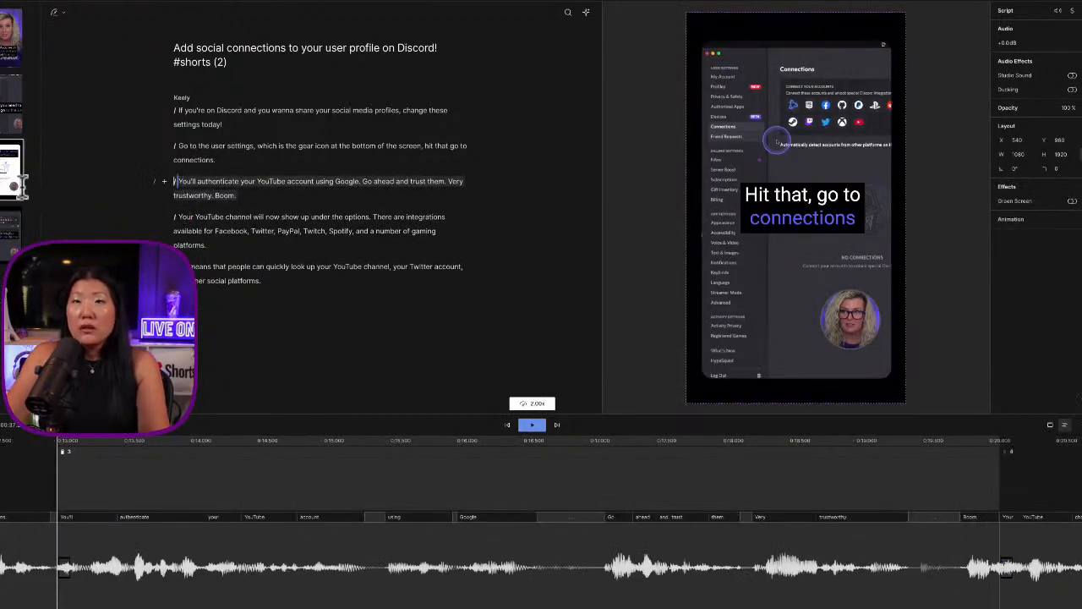
# Enlarge the clip of the "You'll authenticate" scene to about 1617 px wide and reposition it over the sign-in window
pyautogui.click(16, 181)
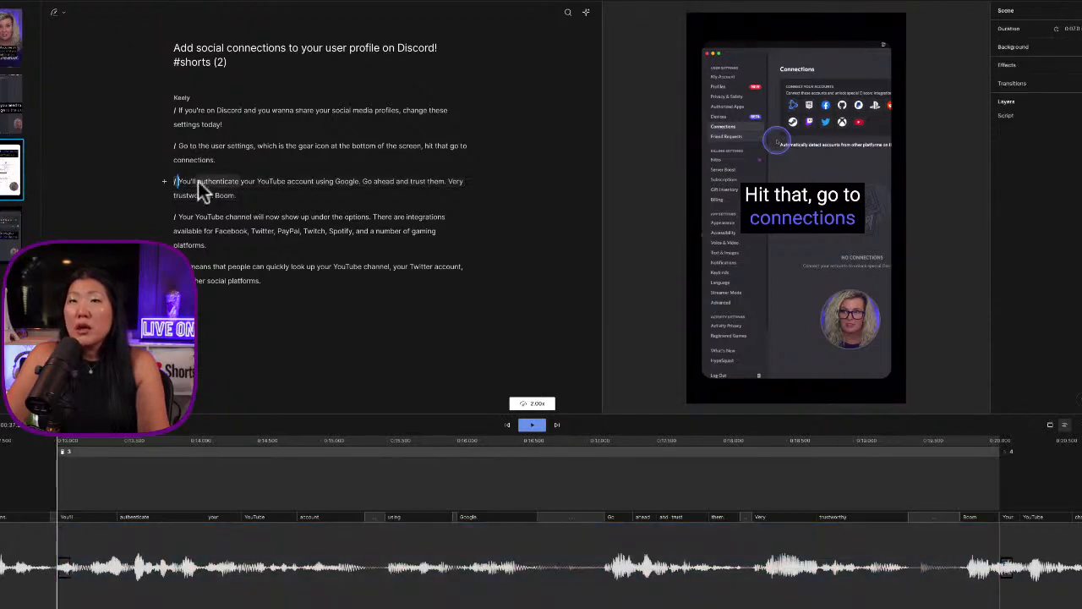
pyautogui.press('space')
pyautogui.click(890, 276)
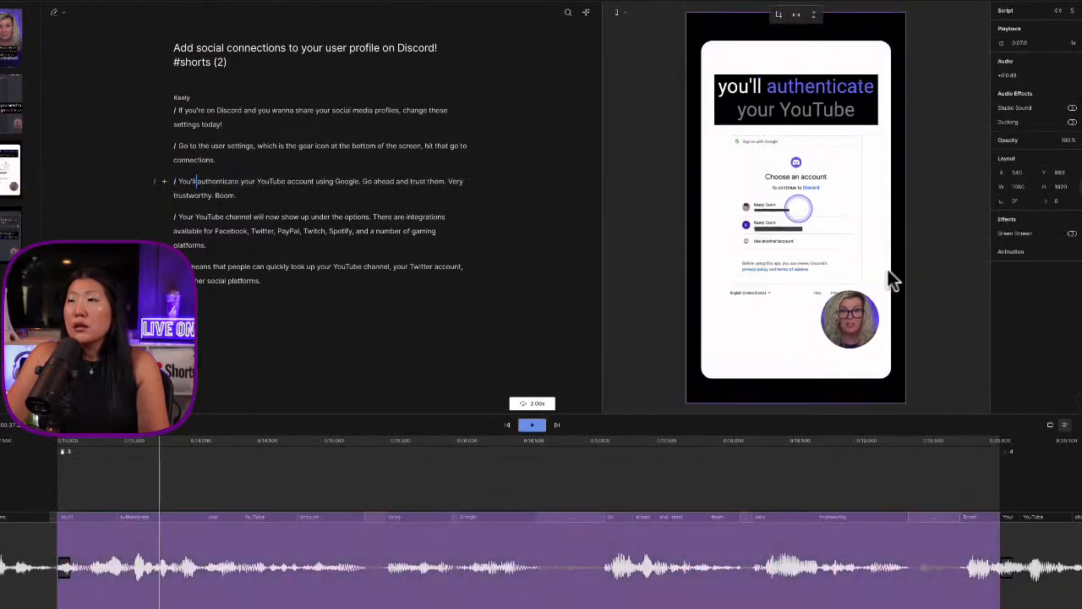
pyautogui.moveTo(906, 404); pyautogui.dragTo(1044, 573)
pyautogui.moveTo(873, 352); pyautogui.dragTo(813, 217)
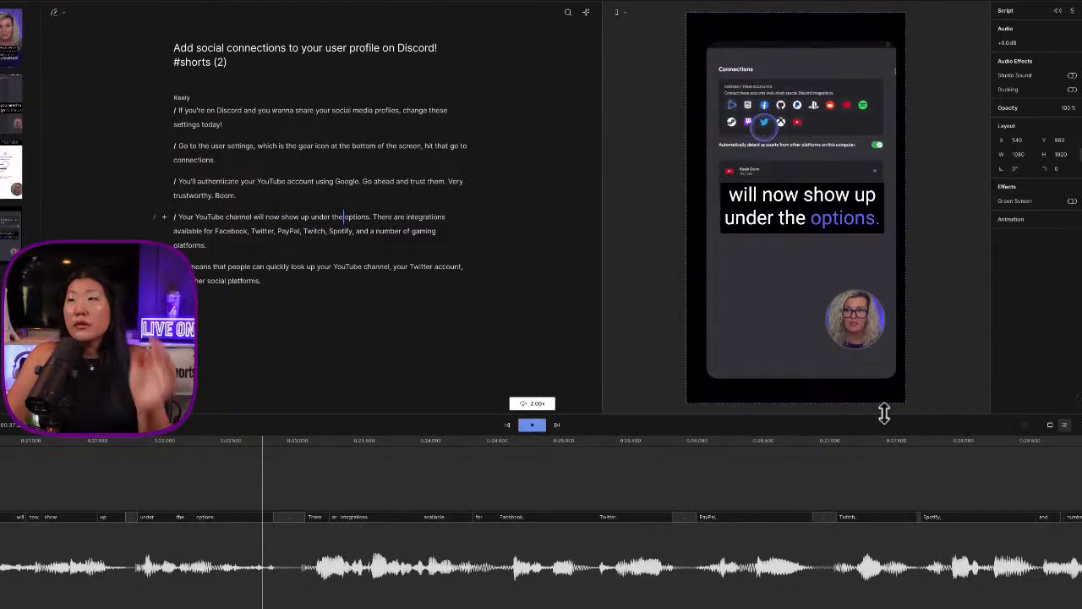
# Enlarge the clip of the "Your YouTube channel will now show up" scene to about 2027 px wide and reposition it on the connection icons
pyautogui.moveTo(903, 403); pyautogui.dragTo(1075, 601)
pyautogui.moveTo(838, 299); pyautogui.dragTo(764, 261)
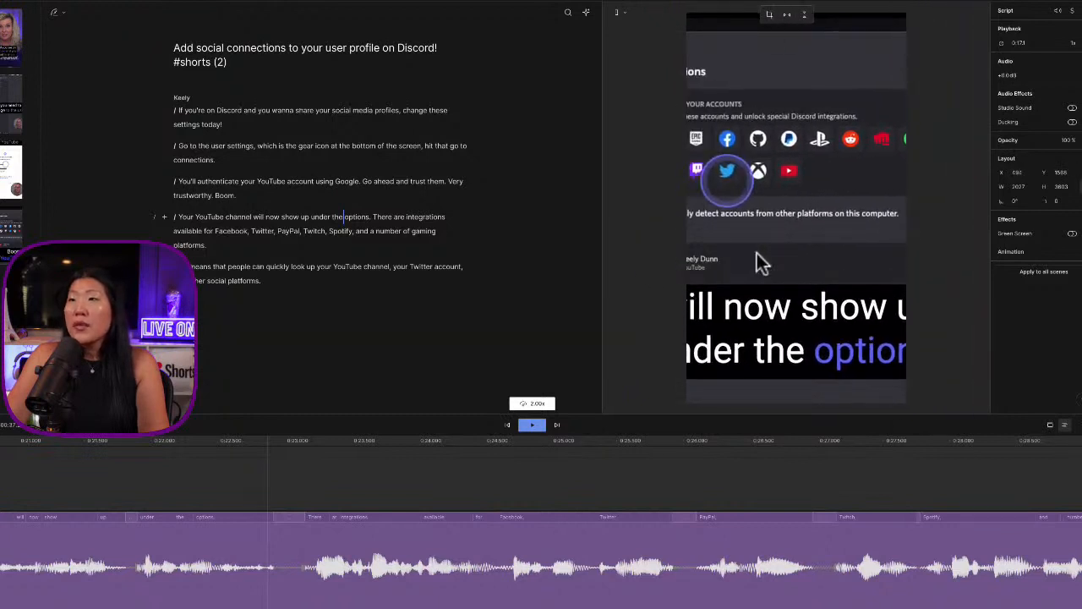
# Play back from "You'll authenticate" and insert a scene break in front of "This means that people can quickly look up"
pyautogui.click(236, 183)
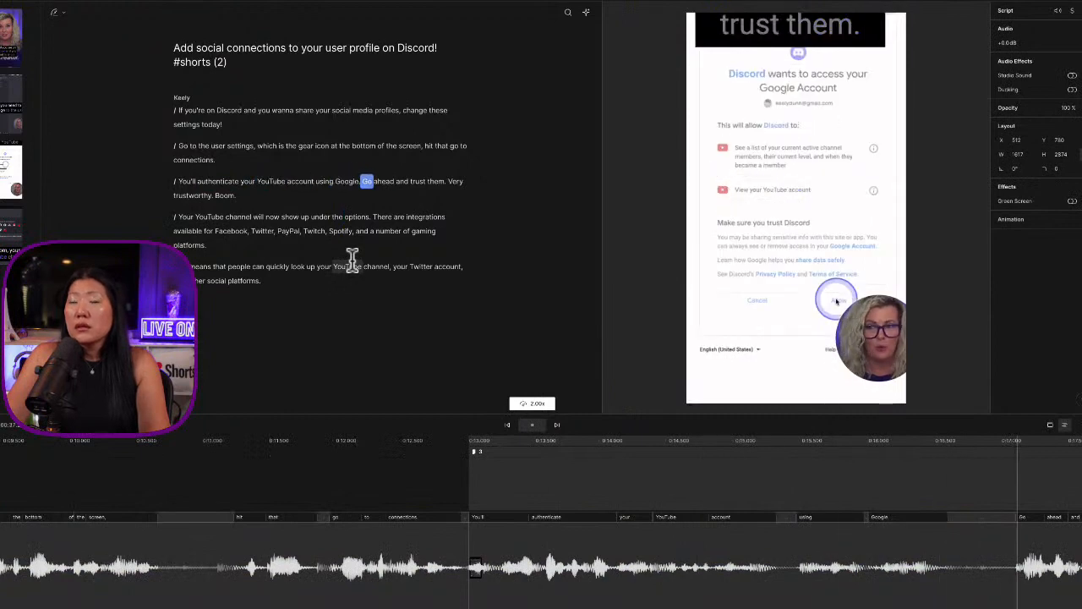
pyautogui.press('space')
pyautogui.press('space')
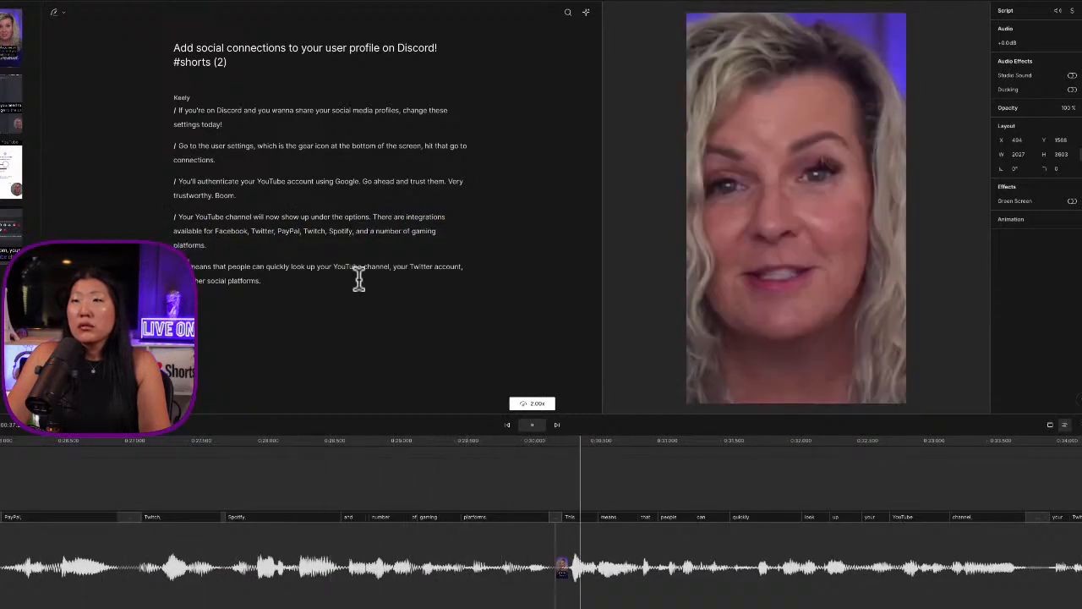
pyautogui.press('space')
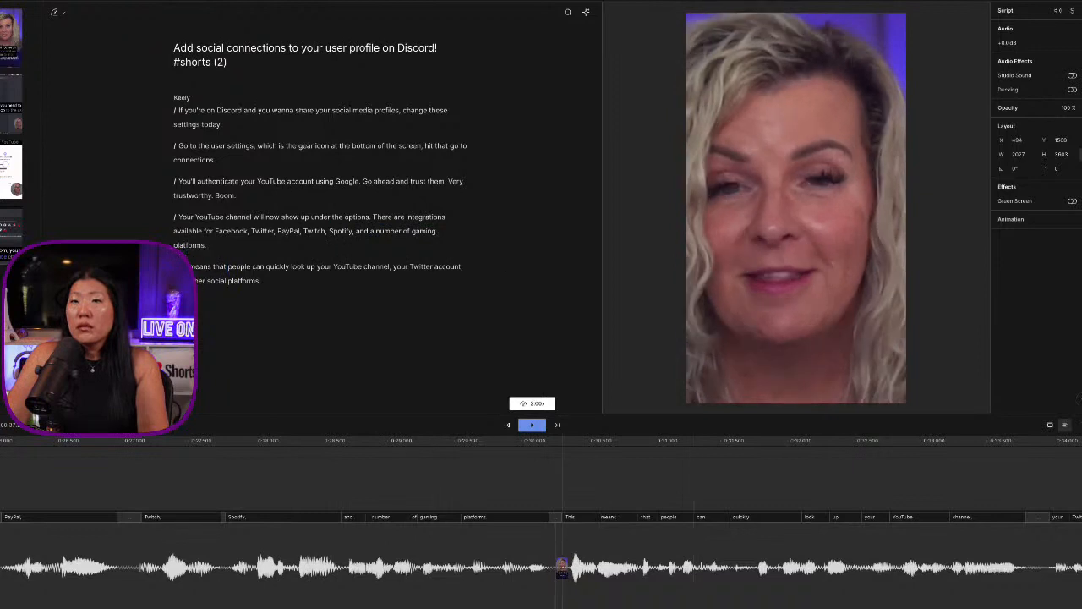
pyautogui.write('/')
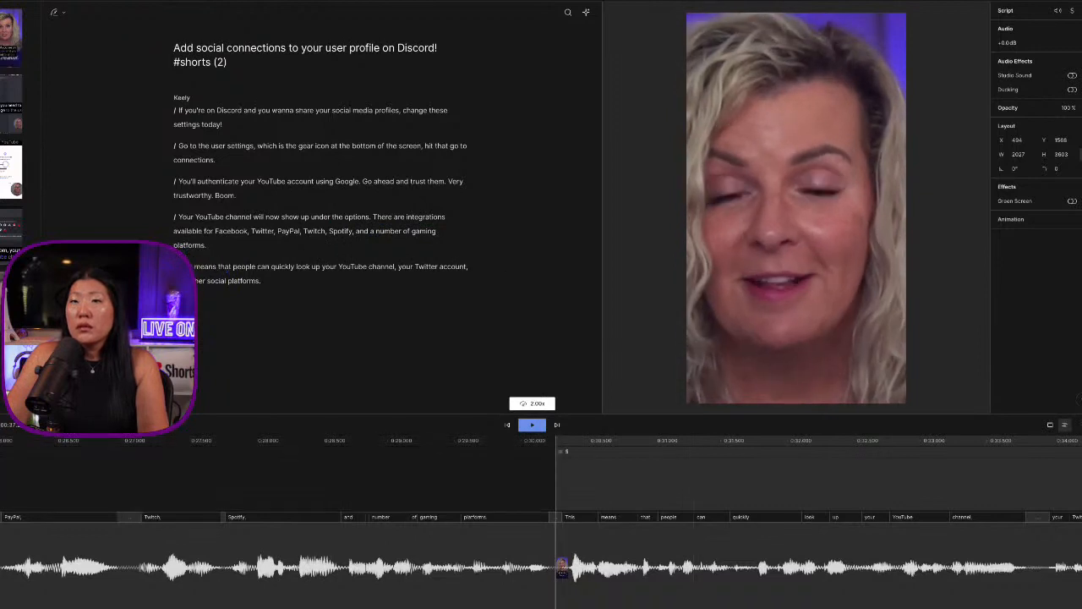
# Inspect the framing of the final scene's clip at its start and at "people can quickly look up"
pyautogui.click(841, 325)
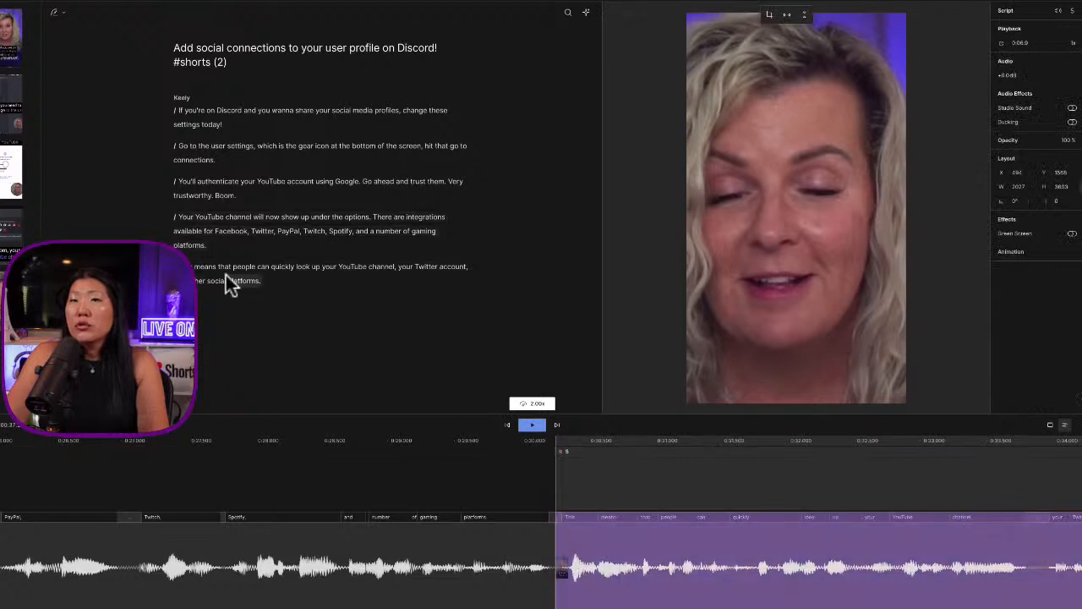
pyautogui.click(195, 268)
pyautogui.click(176, 266)
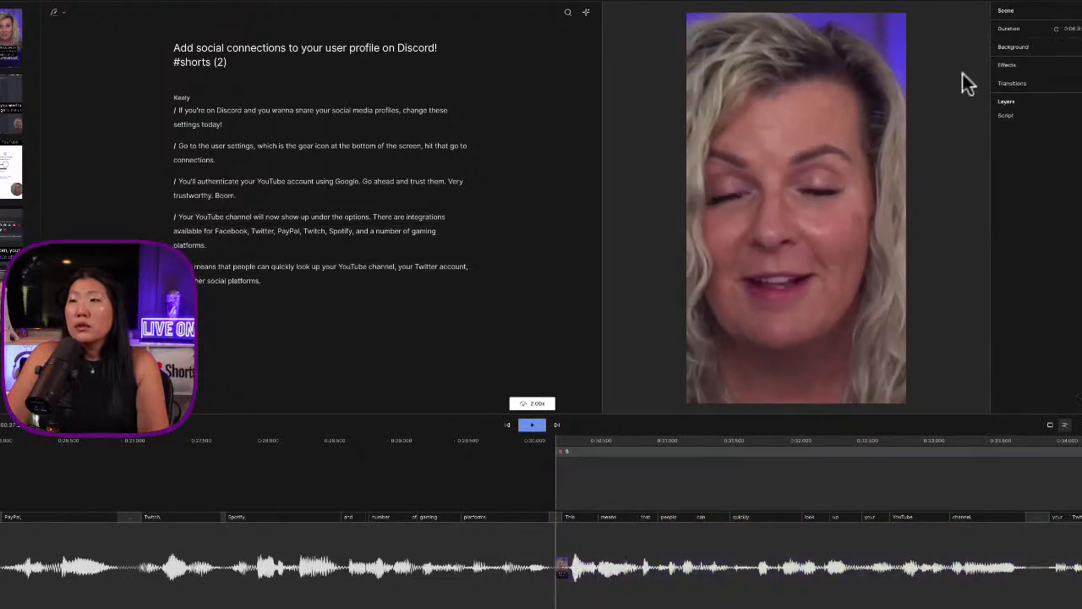
pyautogui.click(880, 74)
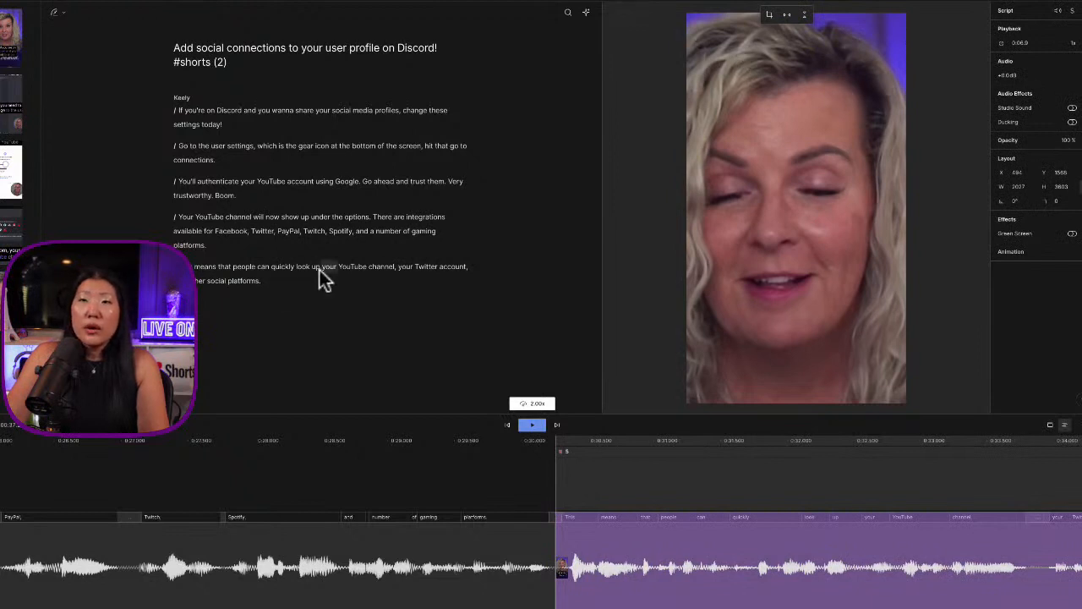
pyautogui.click(268, 266)
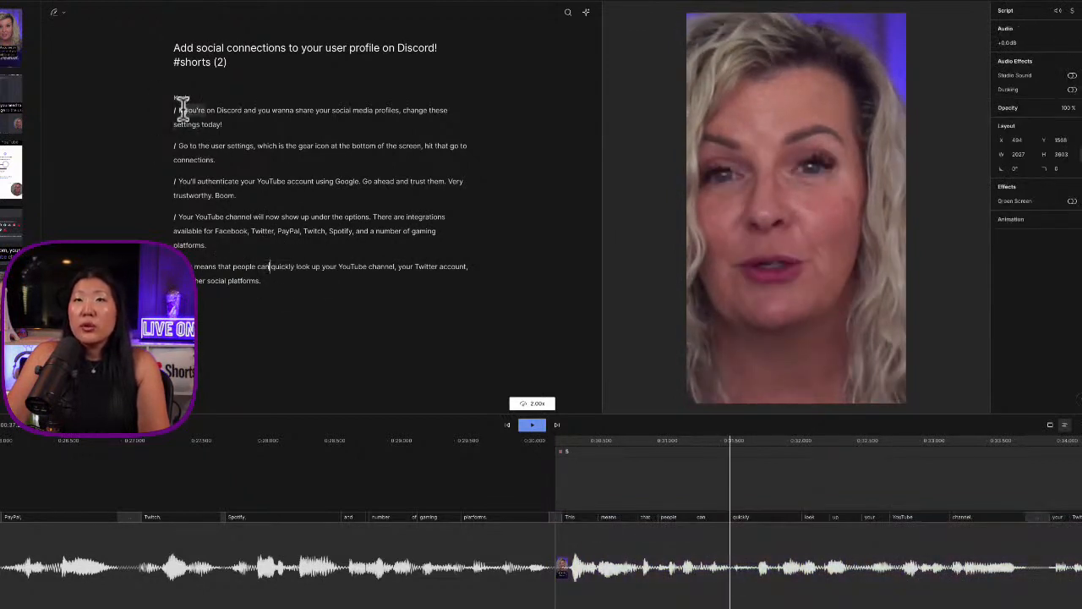
# Choose a 2x playback speed, play the whole Short from its beginning to its end and return to the opening line
pyautogui.click(182, 110)
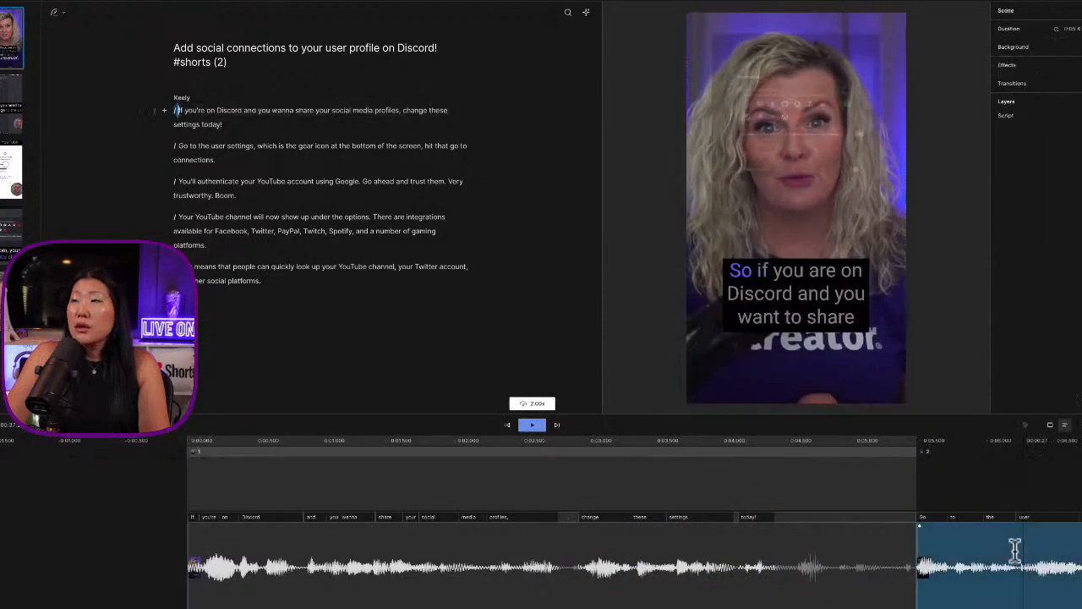
pyautogui.click(1078, 427)
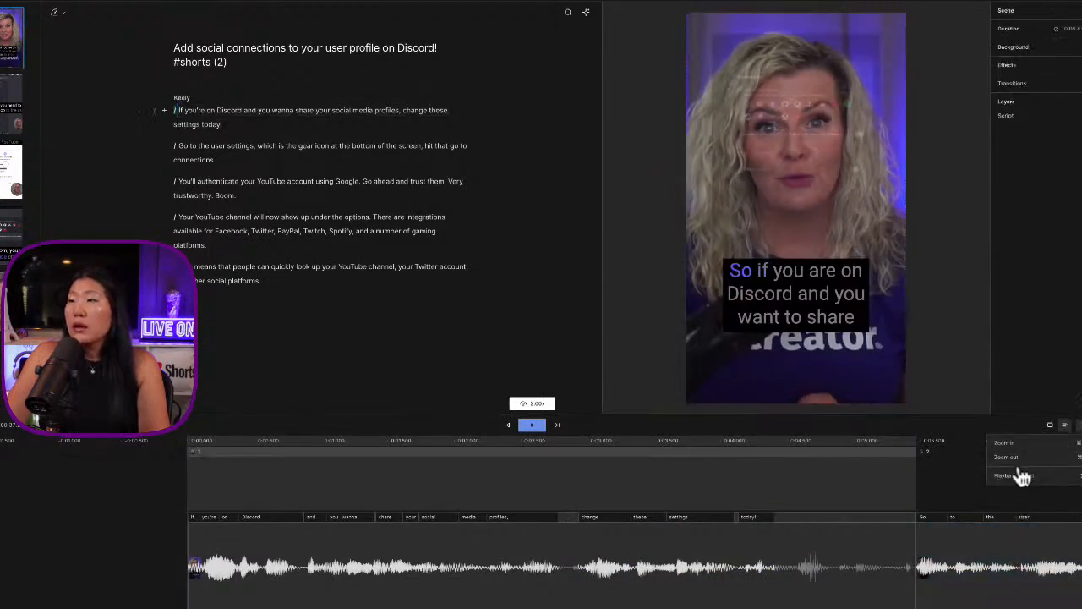
pyautogui.moveTo(1021, 476)
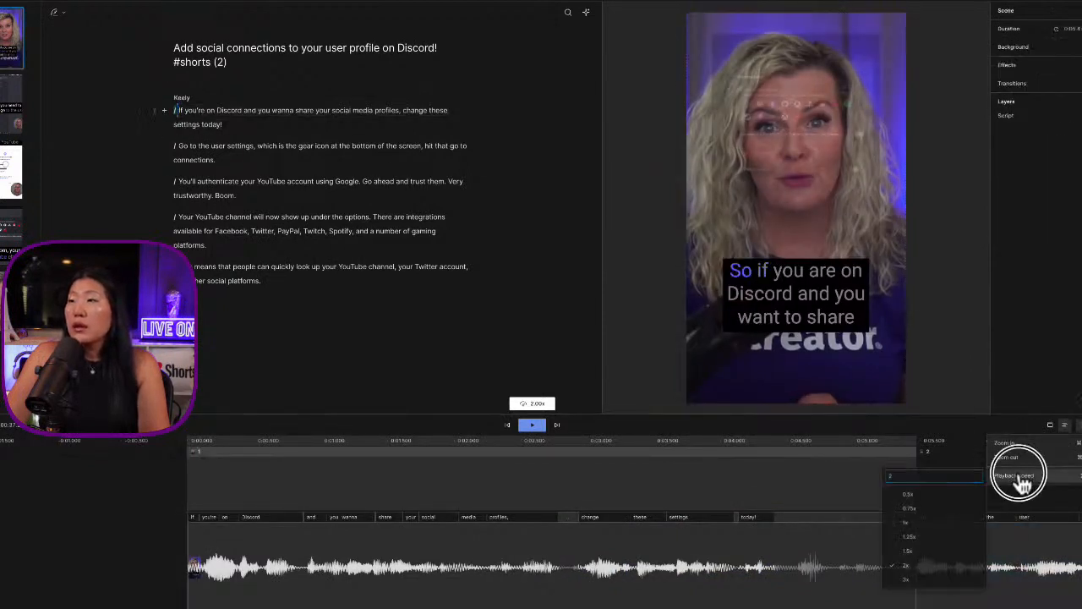
pyautogui.click(903, 567)
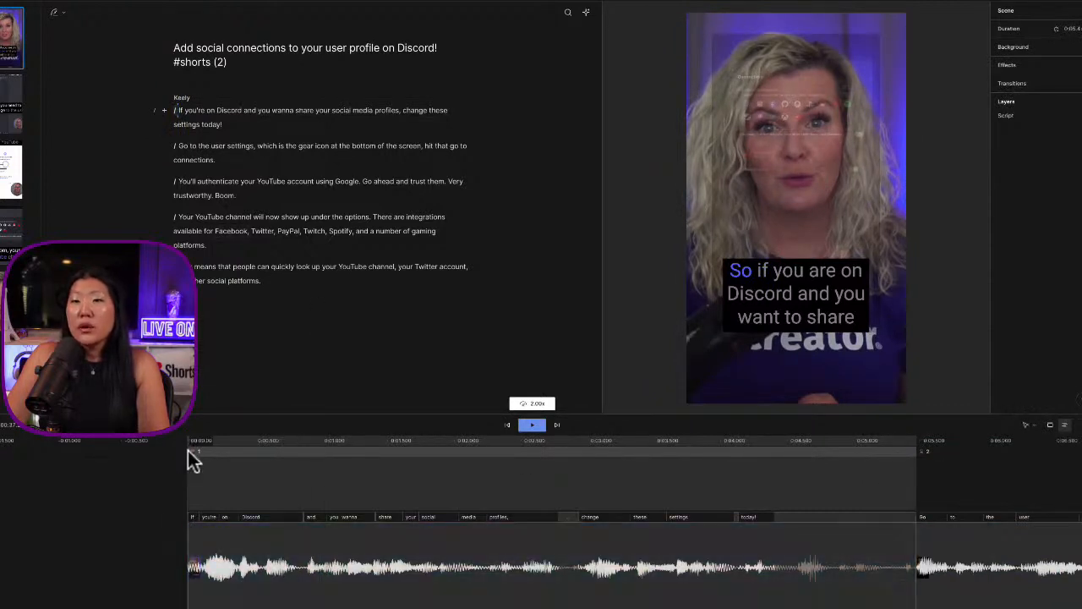
pyautogui.press('space')
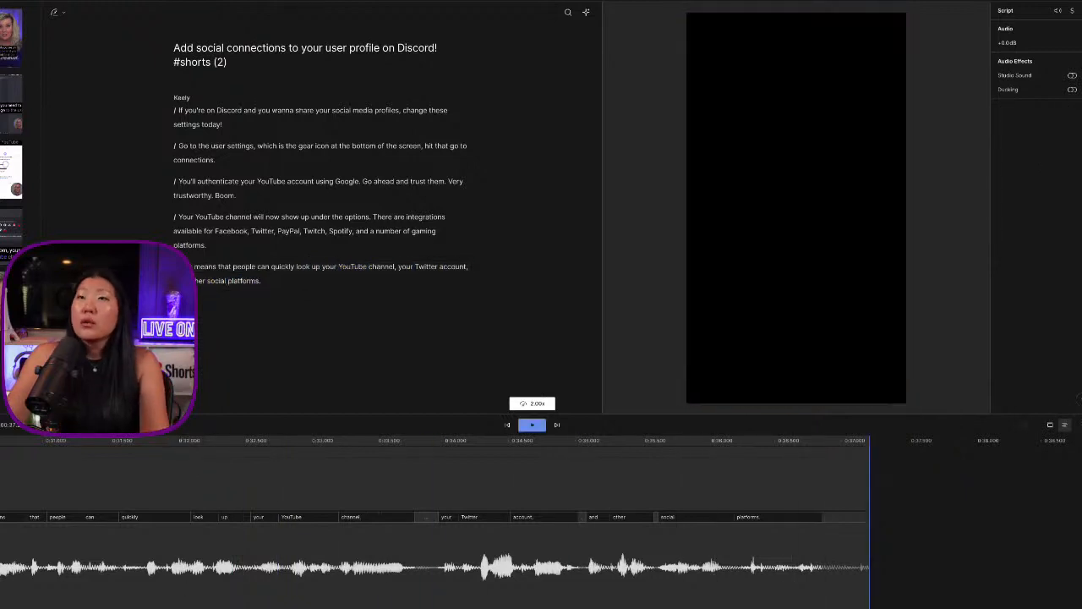
pyautogui.click(401, 103)
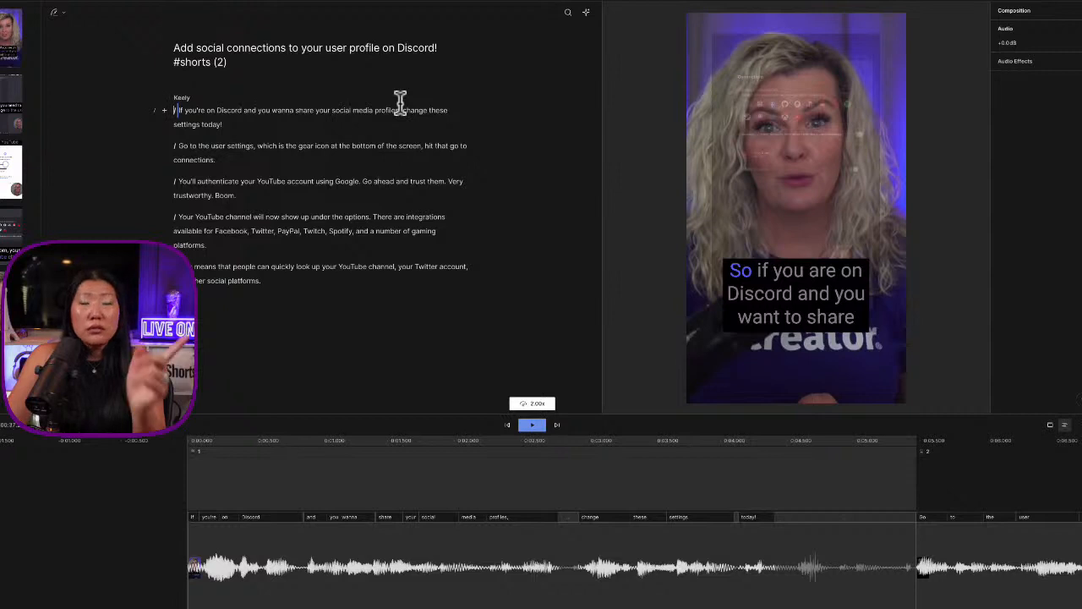